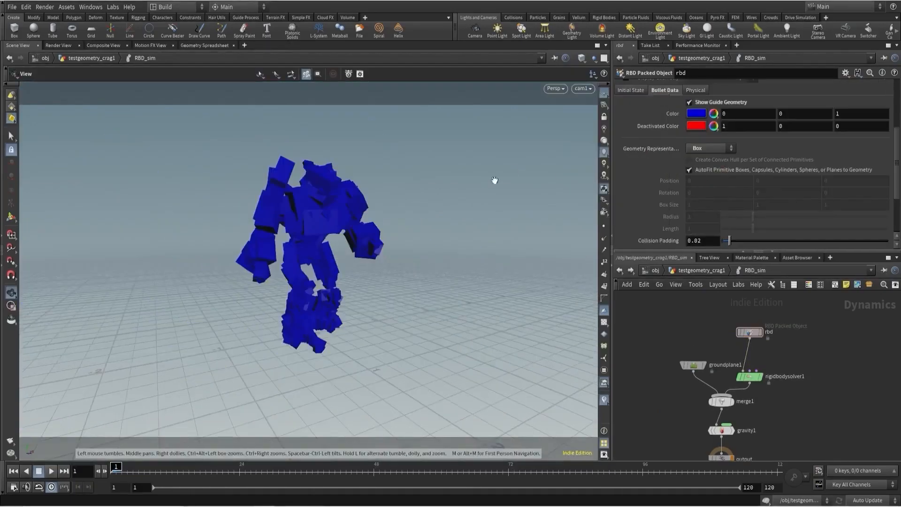
{"action": "scroll", "coordinate": [674, 169], "scroll_direction": "up", "scroll_amount": 3}
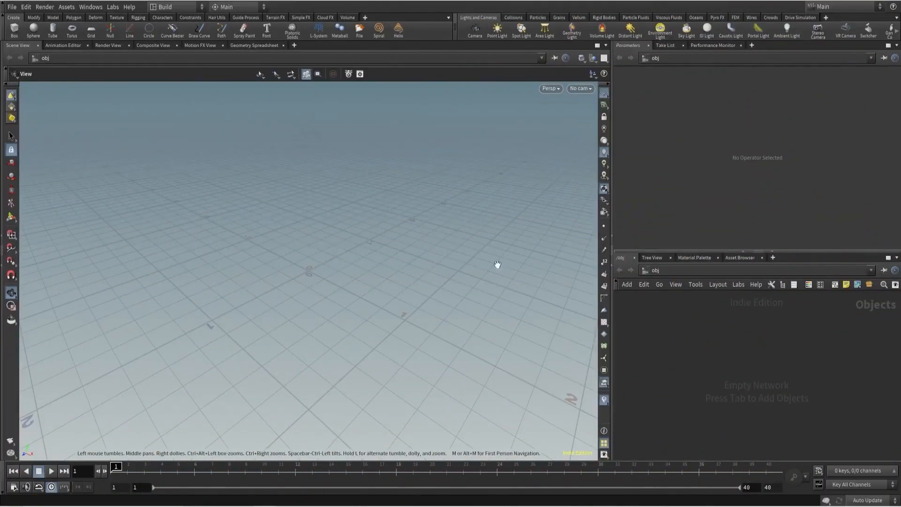
- Add a Crag test geometry object to the scene and enter its geometry network
{"action": "key", "text": "Tab"}
{"action": "type", "text": "cr"}
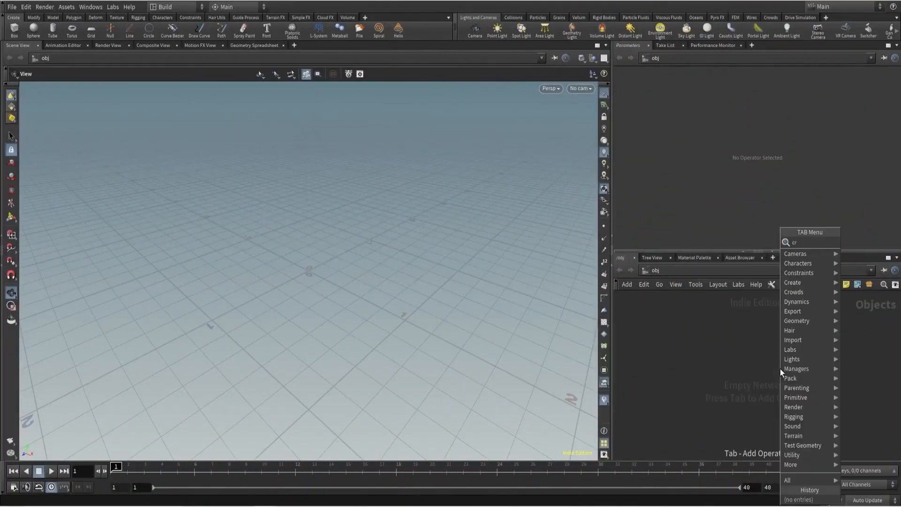
{"action": "key", "text": "Return"}
{"action": "left_click", "coordinate": [780, 368]}
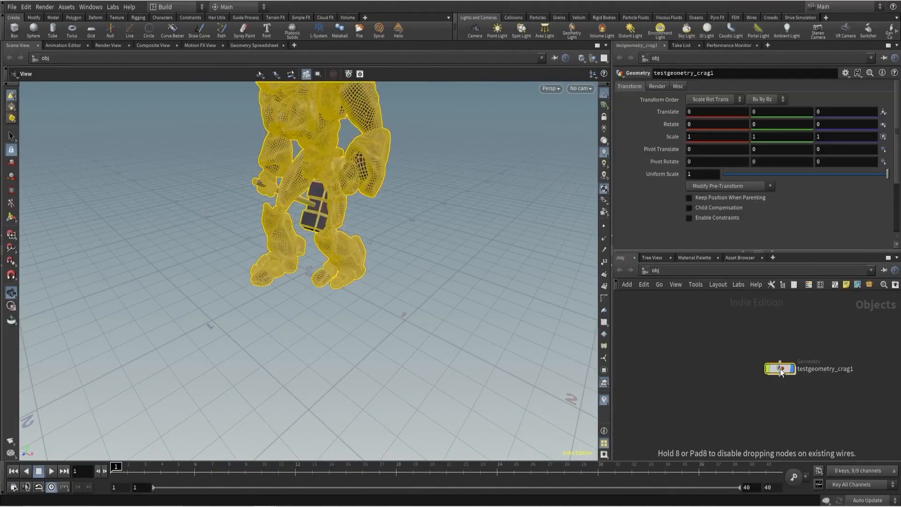
{"action": "double_click", "coordinate": [780, 369]}
- Turn off Add Shader and Include Hammer on the Crag test geometry
{"action": "left_click_drag", "start_coordinate": [290, 162], "coordinate": [328, 167]}
{"action": "middle_click_drag", "start_coordinate": [327, 167], "coordinate": [355, 246]}
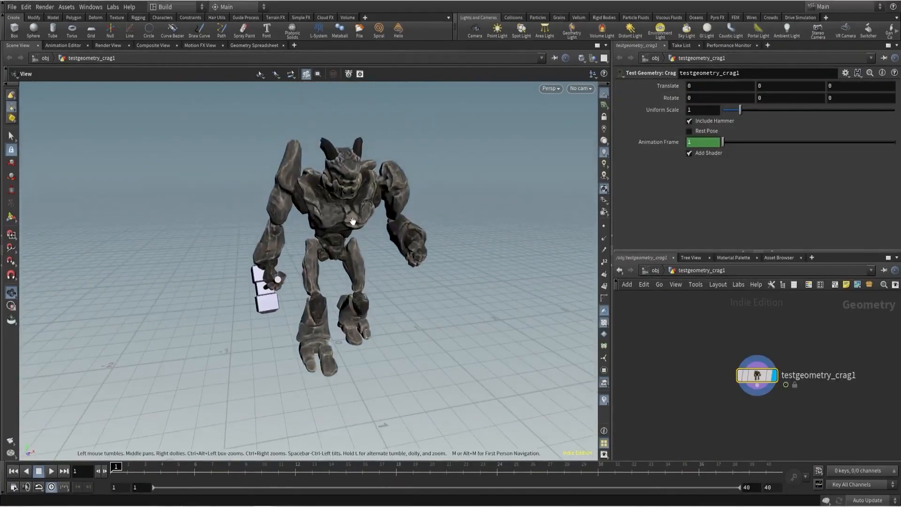
{"action": "left_click_drag", "start_coordinate": [351, 221], "coordinate": [279, 185]}
{"action": "right_click_drag", "start_coordinate": [280, 185], "coordinate": [511, 434]}
{"action": "left_click_drag", "start_coordinate": [310, 190], "coordinate": [385, 206]}
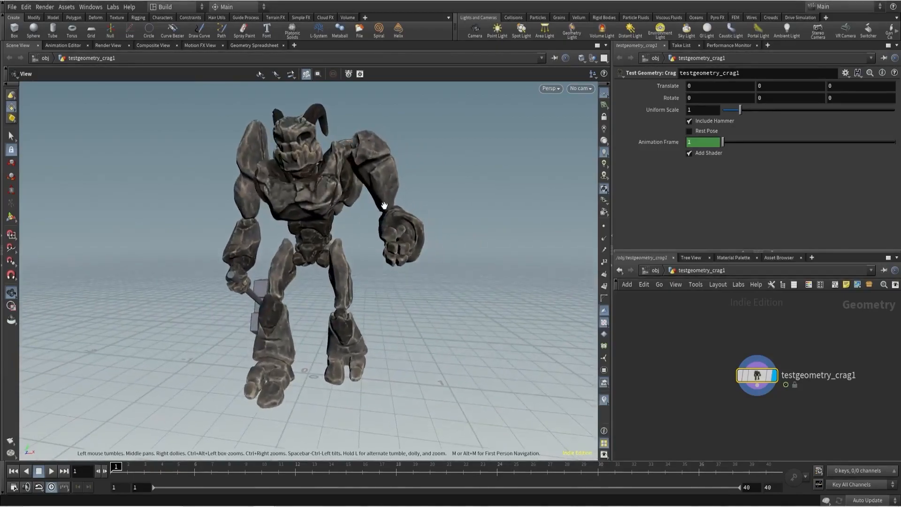
{"action": "left_click", "coordinate": [689, 153]}
{"action": "left_click", "coordinate": [688, 122]}
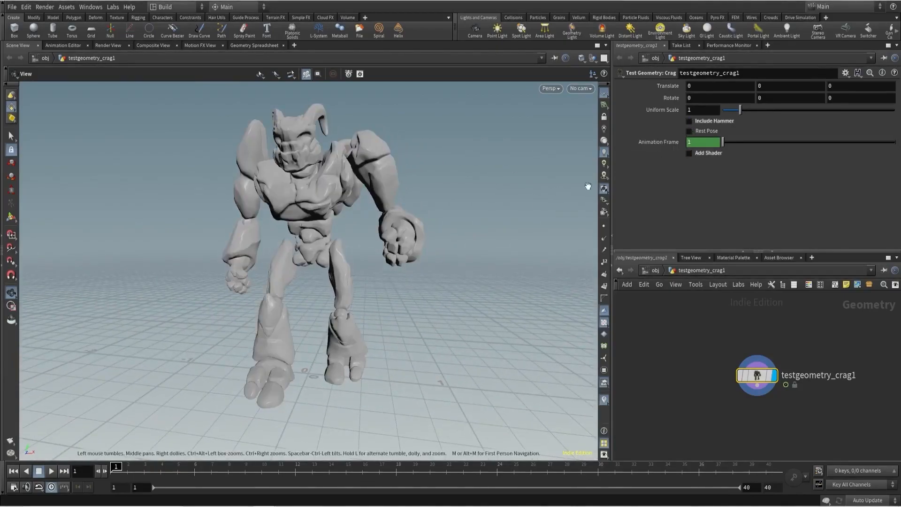
- Create a new camera from a view framing the whole character and return to the crag geometry network
{"action": "left_click_drag", "start_coordinate": [352, 196], "coordinate": [333, 252]}
{"action": "right_click_drag", "start_coordinate": [333, 252], "coordinate": [360, 234]}
{"action": "mouse_move", "coordinate": [360, 234]}
{"action": "middle_mouse_down"}
{"action": "mouse_move", "coordinate": [363, 251]}
{"action": "mouse_move", "coordinate": [371, 236]}
{"action": "middle_mouse_up"}
{"action": "left_click", "coordinate": [580, 89]}
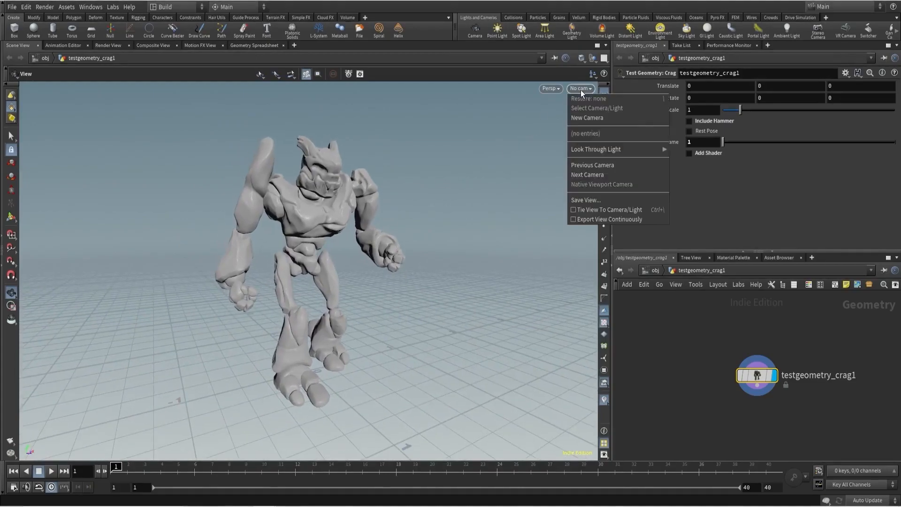
{"action": "left_click", "coordinate": [589, 118]}
{"action": "left_click_drag", "start_coordinate": [733, 346], "coordinate": [675, 362]}
{"action": "double_click", "coordinate": [677, 360]}
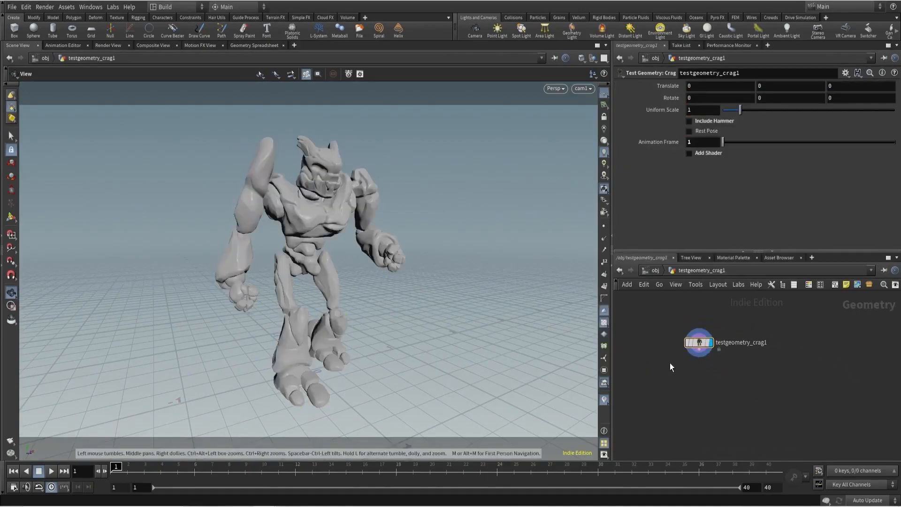
- Add a displayed Unpack node after the Crag test geometry and save the scene
{"action": "middle_click", "coordinate": [699, 349]}
{"action": "key", "text": "Tab"}
{"action": "type", "text": "unp"}
{"action": "key", "text": "Return"}
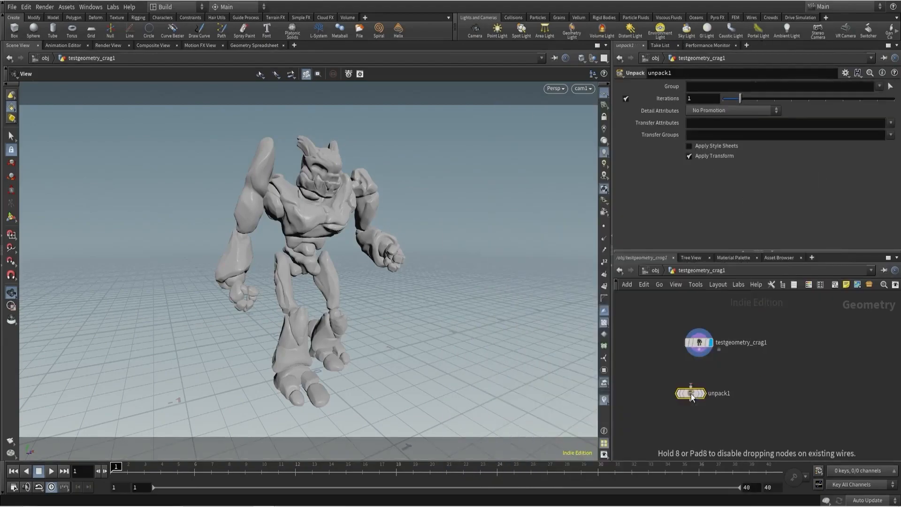
{"action": "left_click", "coordinate": [691, 393]}
{"action": "key", "text": "l"}
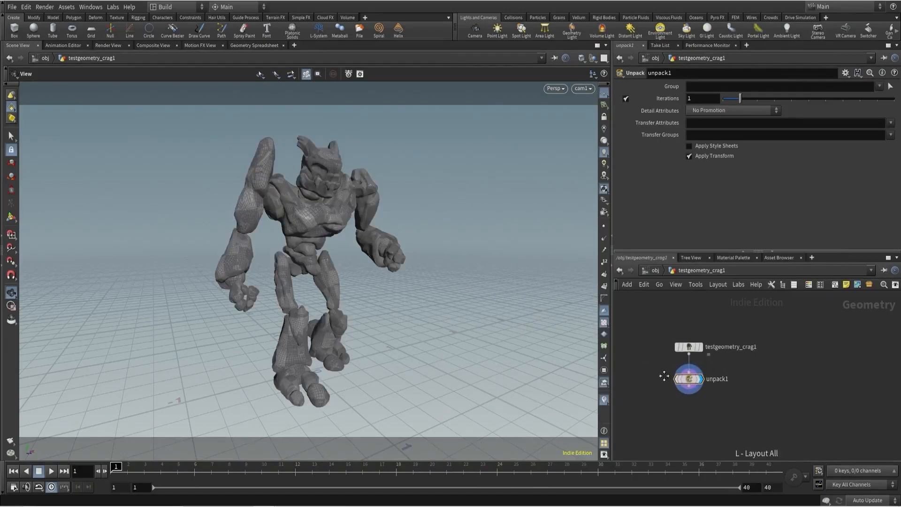
{"action": "key", "text": "ctrl+s"}
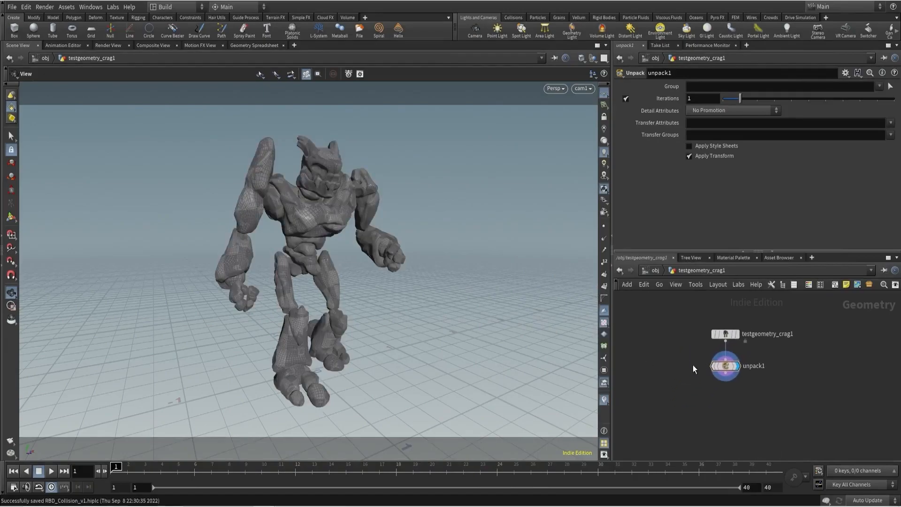
- Add an Assemble node after the Unpack node and rename it "name"
{"action": "key", "text": "Tab"}
{"action": "type", "text": "assem"}
{"action": "key", "text": "Return"}
{"action": "left_click", "coordinate": [693, 388]}
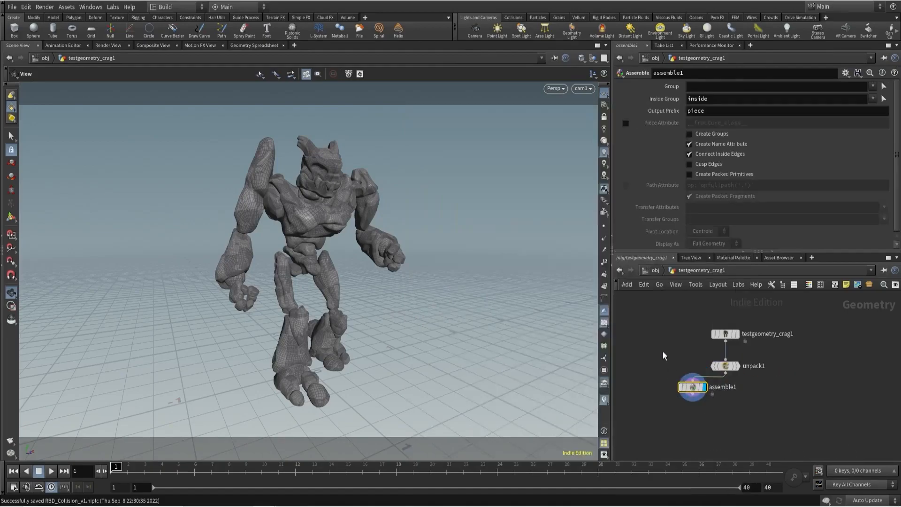
{"action": "key", "text": "l"}
{"action": "double_click", "coordinate": [727, 388]}
{"action": "type", "text": "na"}
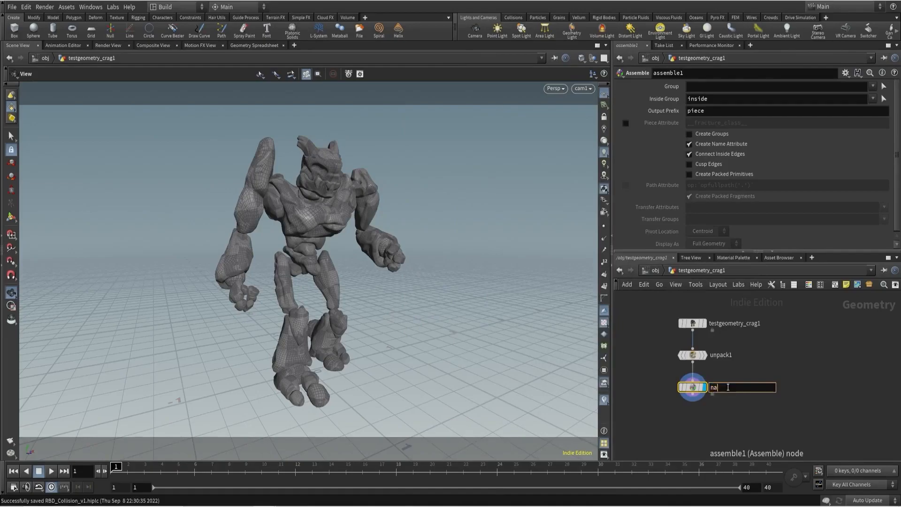
{"action": "type", "text": "me"}
{"action": "key", "text": "Return"}
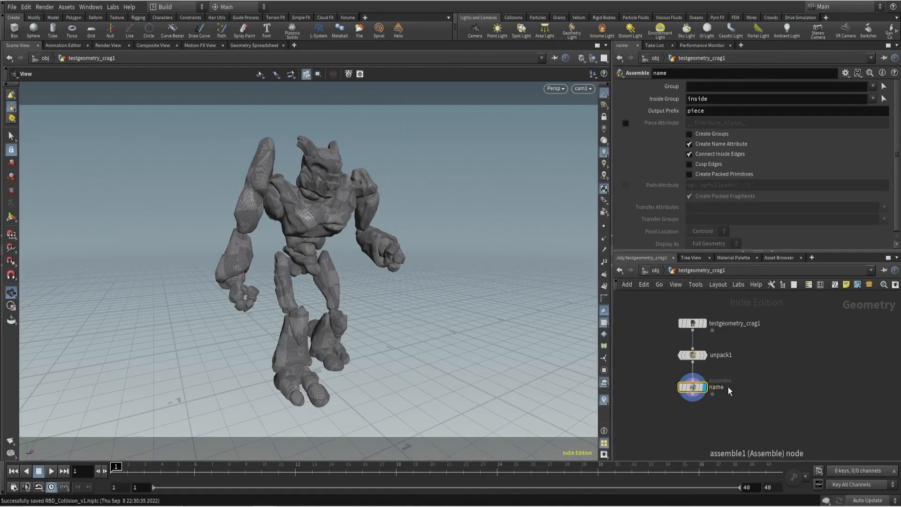
- Set the Assemble node's output prefix to crag_piece
{"action": "left_click", "coordinate": [688, 111]}
{"action": "type", "text": "crag"}
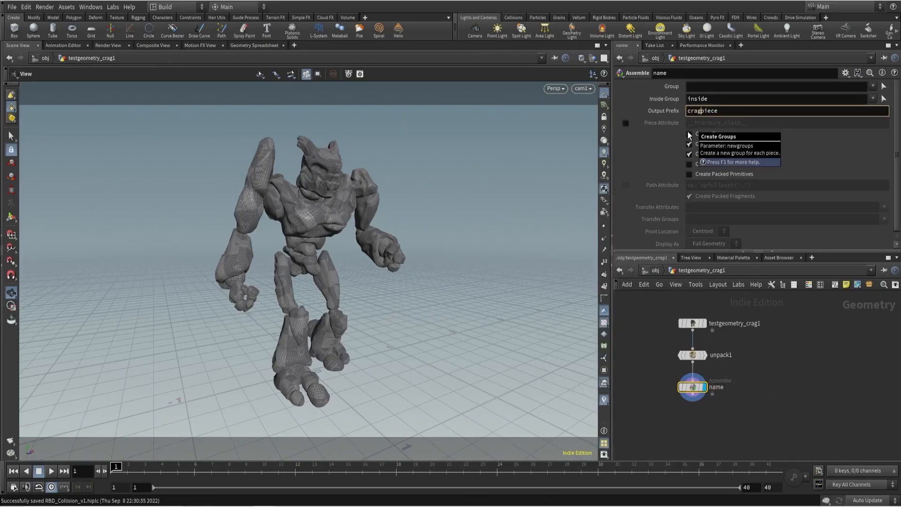
{"action": "key", "text": "Return"}
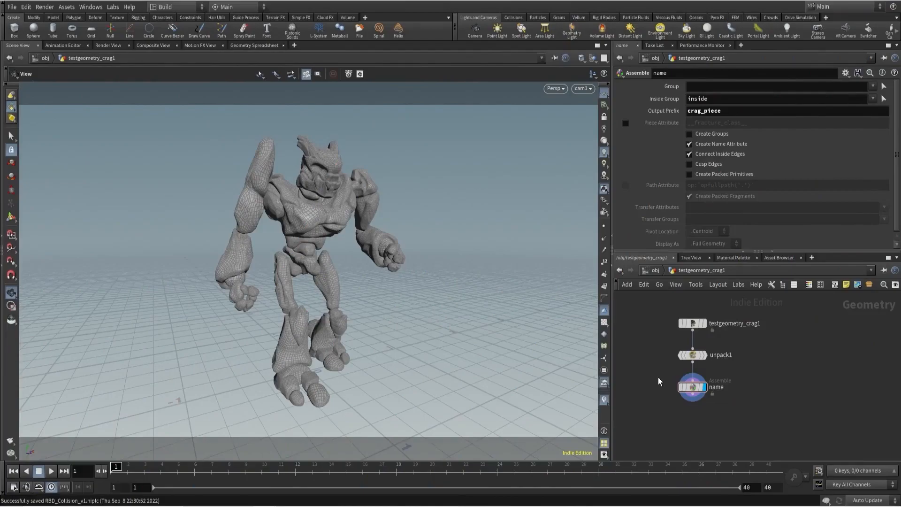
- Switch to the Select tool and list the geometry's groups by 3D connected islands
{"action": "middle_click_drag", "start_coordinate": [658, 377], "coordinate": [668, 354]}
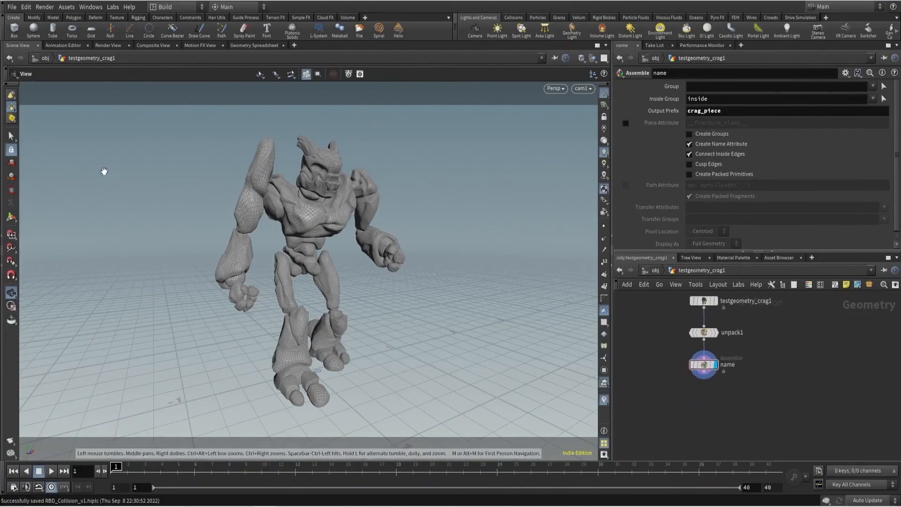
{"action": "left_click", "coordinate": [17, 136]}
{"action": "left_click", "coordinate": [343, 75]}
{"action": "left_click", "coordinate": [347, 85]}
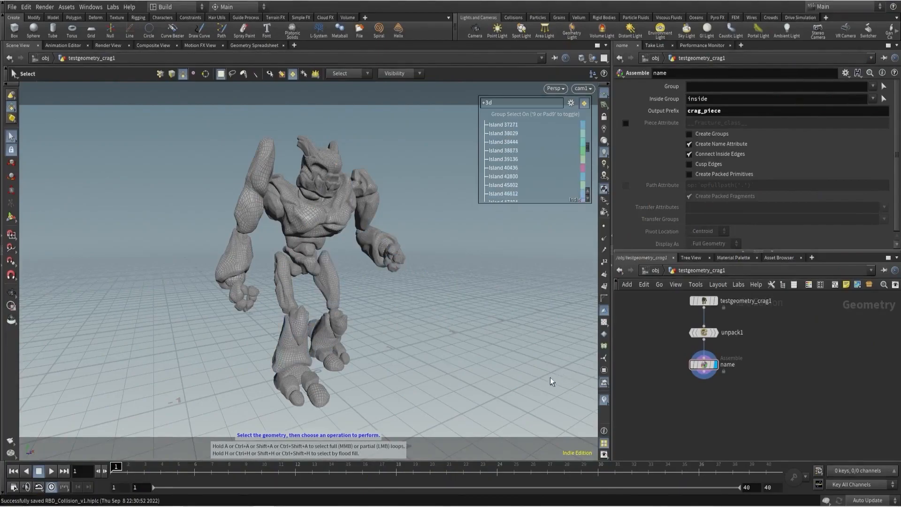
- Add an RBD Material Fracture node below the name node and feed the named geometry into its first input
{"action": "key", "text": "Tab"}
{"action": "type", "text": "mat"}
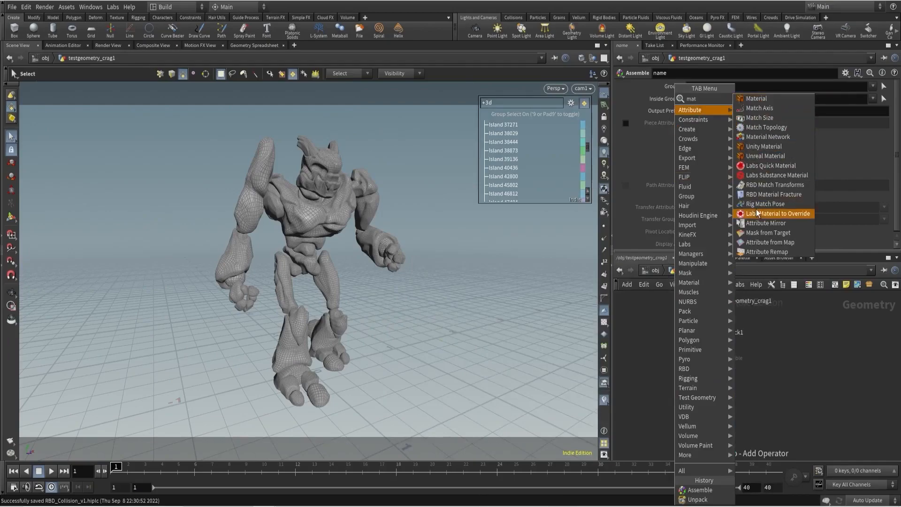
{"action": "left_click", "coordinate": [759, 193]}
{"action": "left_click", "coordinate": [653, 404]}
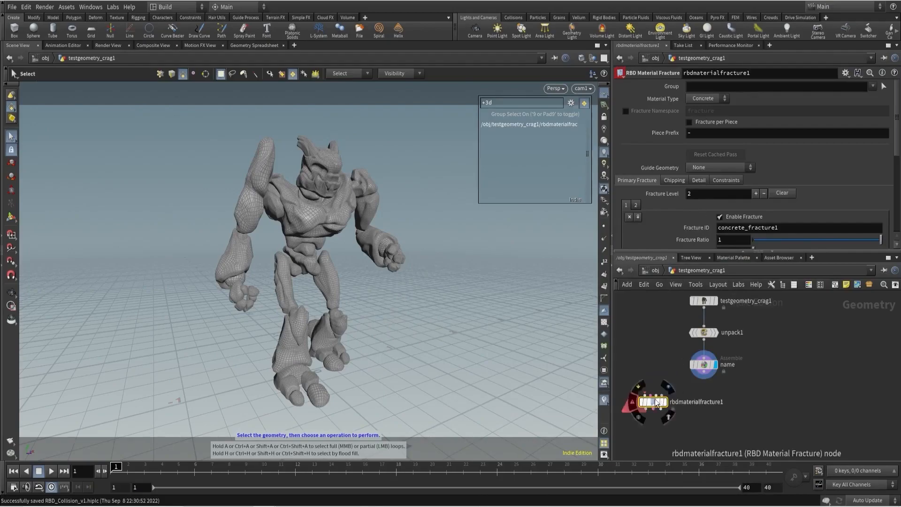
{"action": "left_click_drag", "start_coordinate": [653, 402], "coordinate": [704, 408]}
{"action": "scroll", "coordinate": [697, 176], "scroll_direction": "down", "scroll_amount": 5}
{"action": "scroll", "coordinate": [698, 179], "scroll_direction": "down", "scroll_amount": 3}
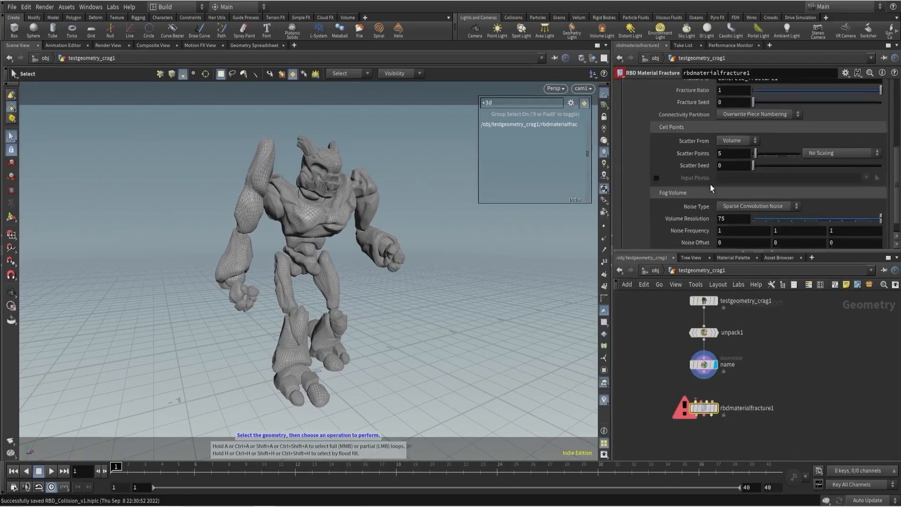
{"action": "left_click", "coordinate": [703, 380]}
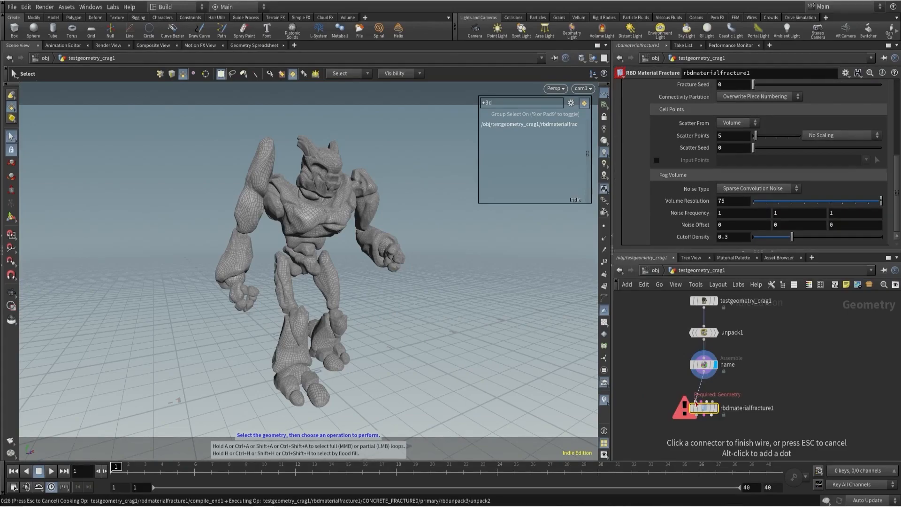
{"action": "left_click", "coordinate": [699, 402]}
{"action": "key", "text": "ctrl+s"}
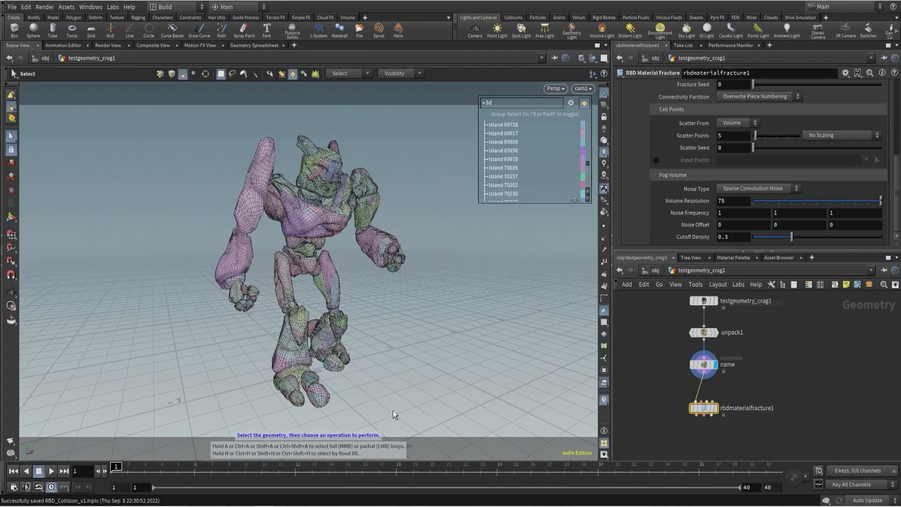
- Display the RBD Material Fracture result and set its fog volume noise type to None
{"action": "left_click", "coordinate": [714, 408]}
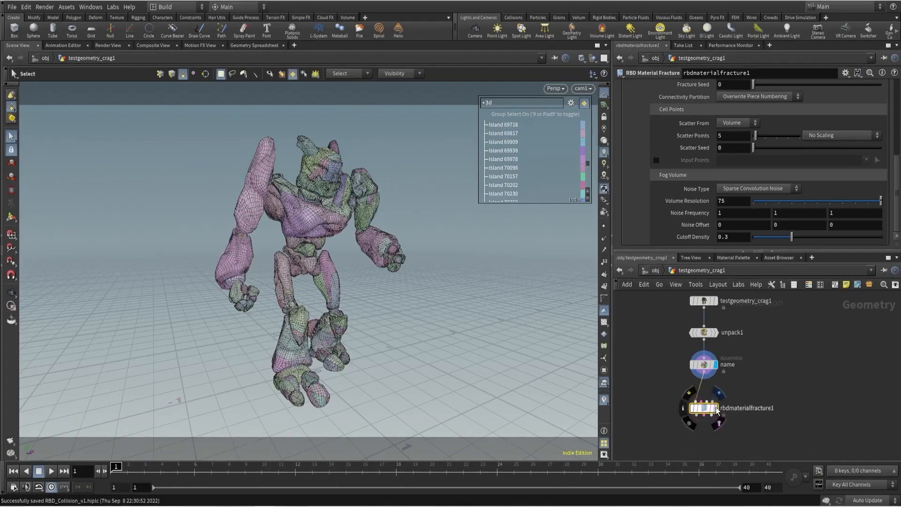
{"action": "left_click", "coordinate": [751, 189]}
{"action": "left_click", "coordinate": [743, 197]}
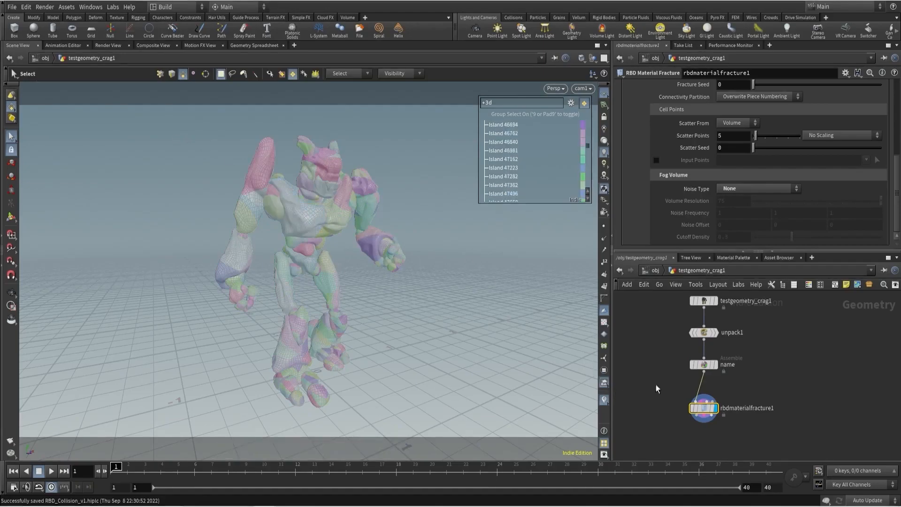
- Check the pieces on the name node, and enable Fracture per Piece with Single Pass 0 on the RBD Material Fracture node
{"action": "left_click", "coordinate": [710, 366]}
{"action": "left_click", "coordinate": [709, 368]}
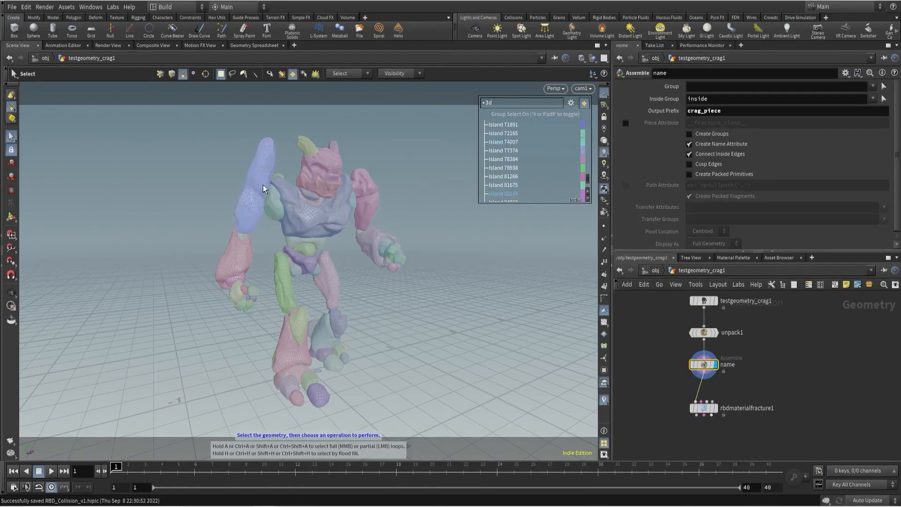
{"action": "left_click_drag", "start_coordinate": [663, 391], "coordinate": [700, 412]}
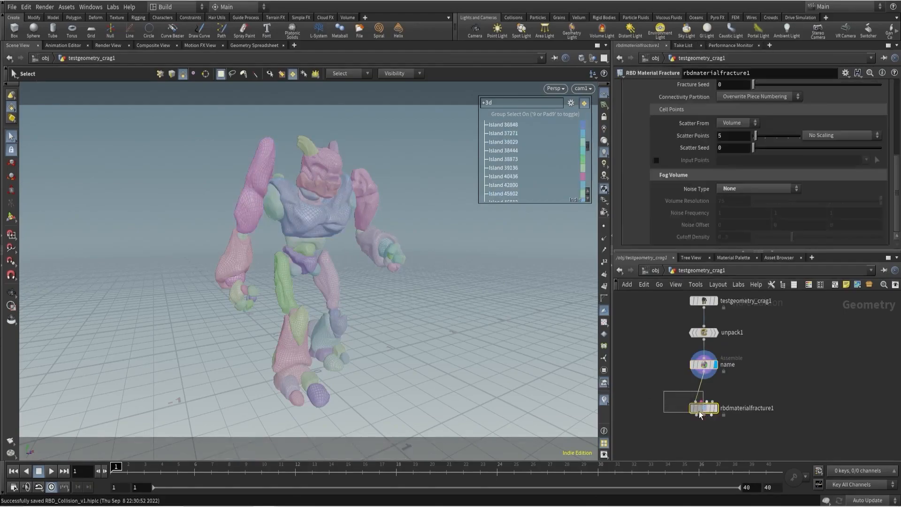
{"action": "scroll", "coordinate": [669, 174], "scroll_direction": "up", "scroll_amount": 5}
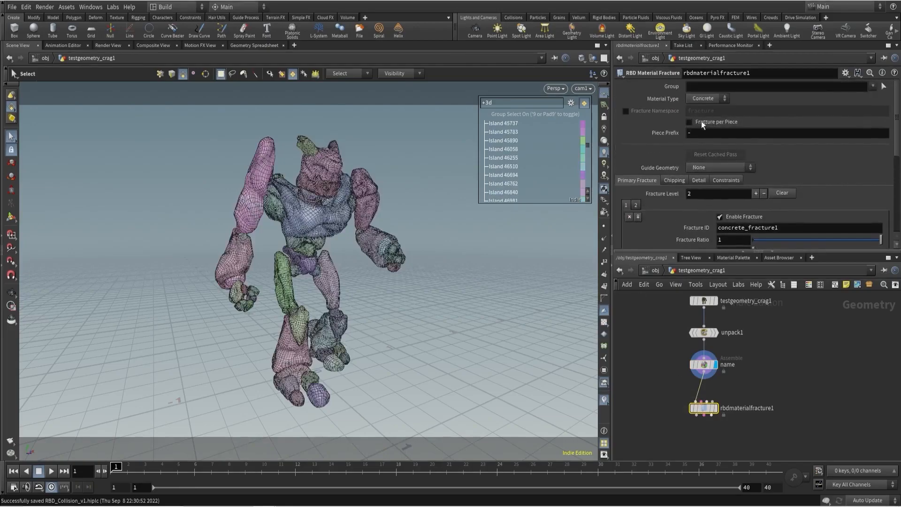
{"action": "key", "text": "r"}
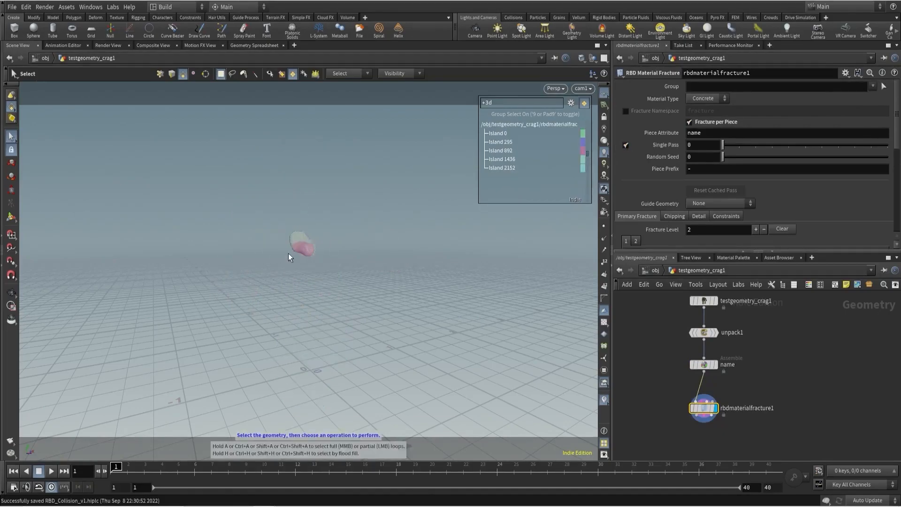
- Enable Edge Detail in the RBD Material Fracture node's detail settings for the isolated piece
{"action": "key", "text": "space+g"}
{"action": "left_click_drag", "start_coordinate": [277, 269], "coordinate": [341, 262], "text": "alt"}
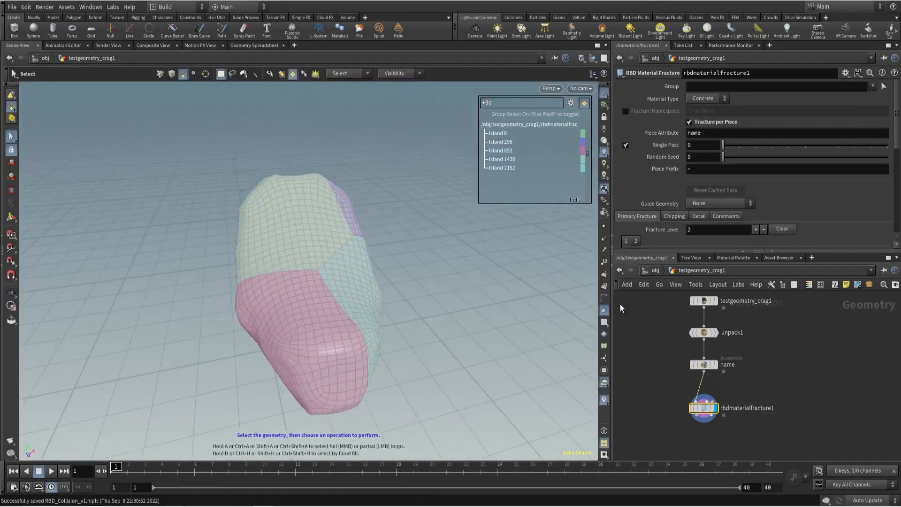
{"action": "left_click", "coordinate": [698, 219]}
{"action": "scroll", "coordinate": [676, 187], "scroll_direction": "down", "scroll_amount": 3}
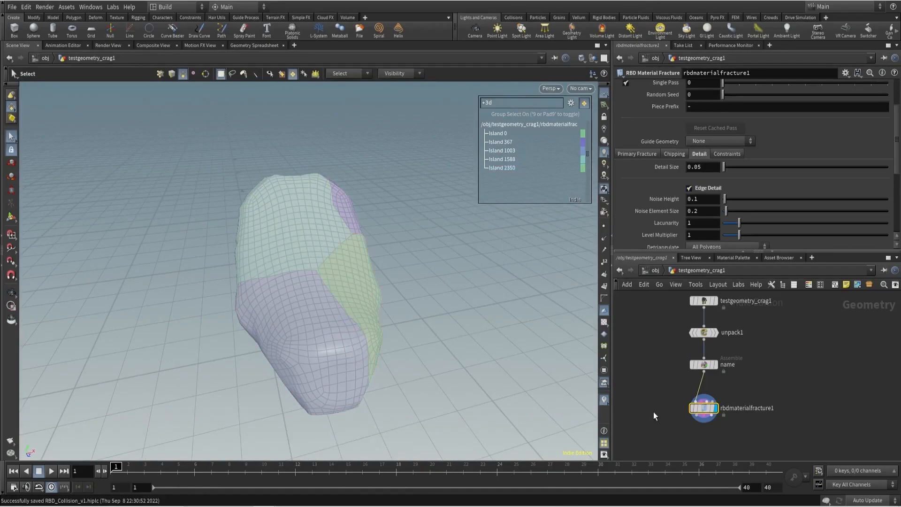
- Add an Exploded View node, connect it to the RBD Material Fracture geometry output and display it
{"action": "middle_click_drag", "start_coordinate": [657, 427], "coordinate": [652, 381]}
{"action": "key", "text": "Tab"}
{"action": "type", "text": "ex"}
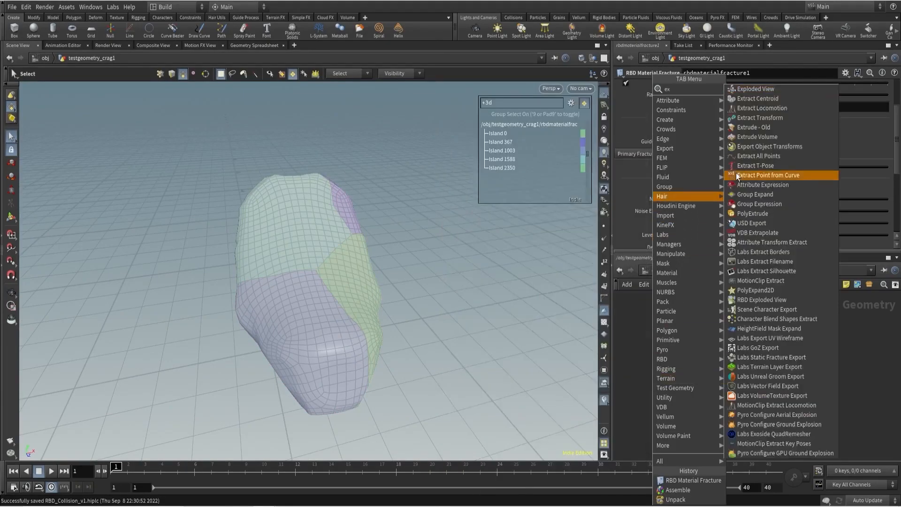
{"action": "left_click", "coordinate": [761, 98]}
{"action": "left_click", "coordinate": [677, 410]}
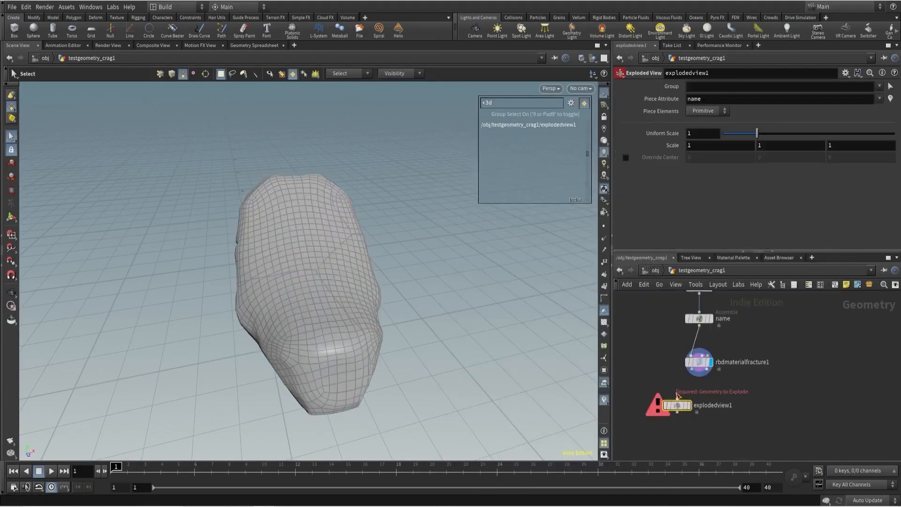
- Set the RBD Material Fracture node's Detail Size to 0.01
{"action": "left_click", "coordinate": [699, 362]}
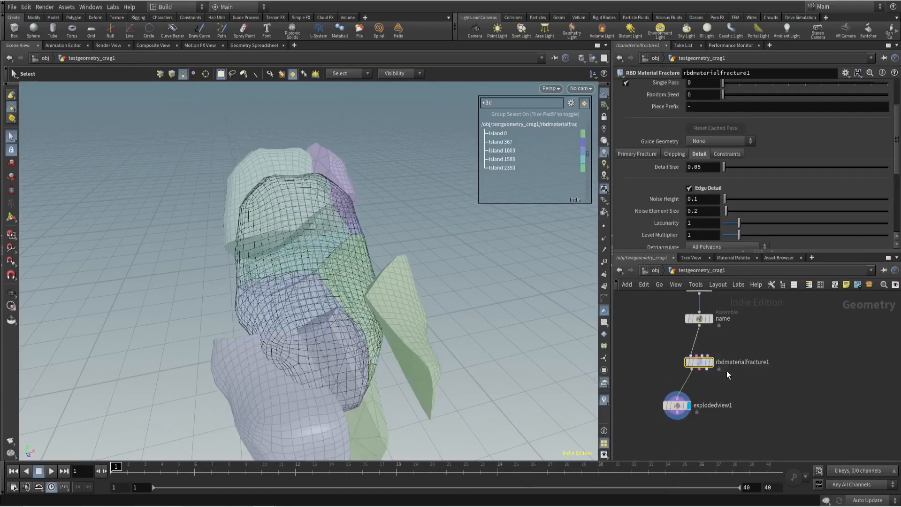
{"action": "left_click", "coordinate": [661, 352]}
{"action": "left_click_drag", "start_coordinate": [432, 305], "coordinate": [456, 240], "text": "alt"}
{"action": "type", "text": "1"}
{"action": "key", "text": "Return"}
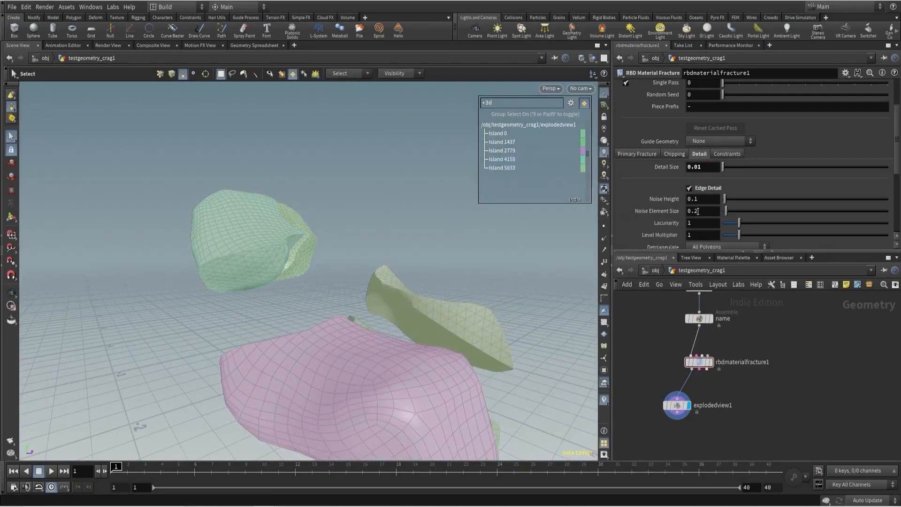
- Set the fracture's Noise Element Size to 0.05, check the jagged edges on the exploded piece and save the scene
{"action": "type", "text": "05"}
{"action": "key", "text": "Return"}
{"action": "key", "text": "Escape"}
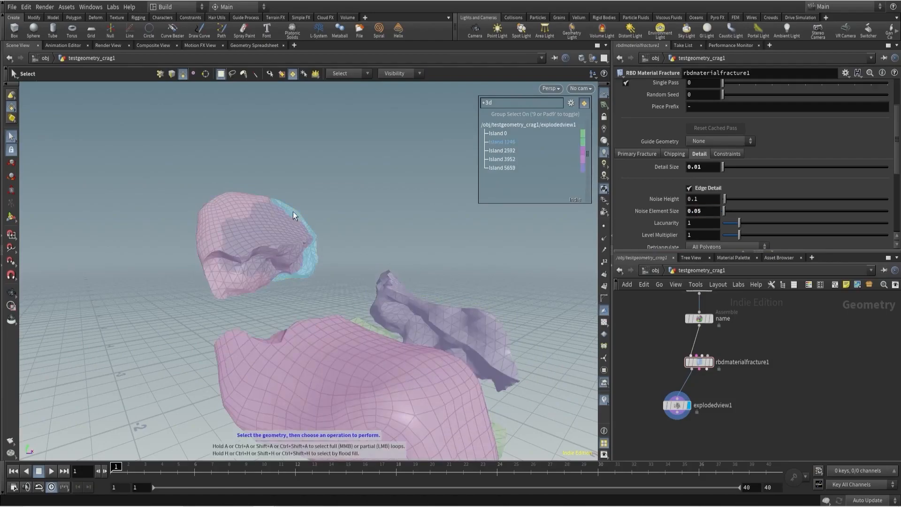
{"action": "left_click_drag", "start_coordinate": [293, 211], "coordinate": [254, 299]}
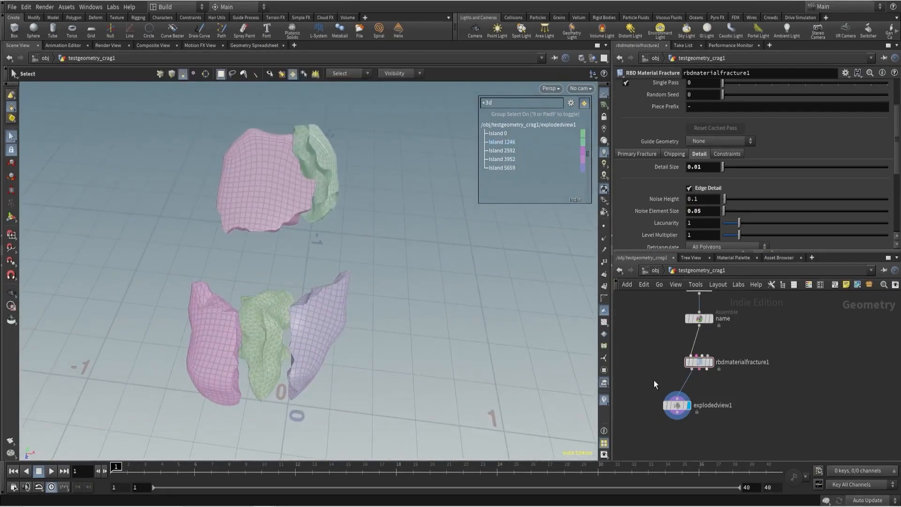
{"action": "key", "text": "ctrl+s"}
- Disable Single Pass on the RBD Material Fracture node to fracture every piece of the character
{"action": "left_click", "coordinate": [699, 362]}
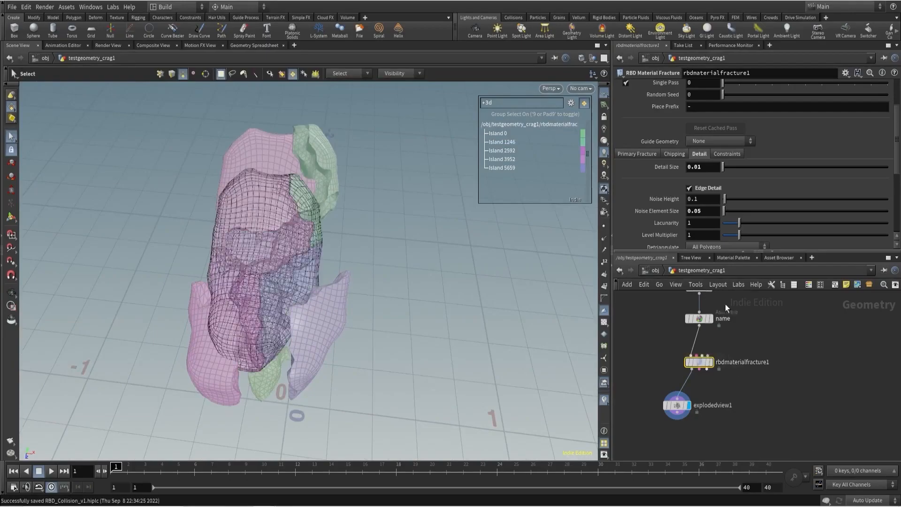
{"action": "scroll", "coordinate": [697, 157], "scroll_direction": "up", "scroll_amount": 3}
{"action": "scroll", "coordinate": [686, 131], "scroll_direction": "down", "scroll_amount": 5}
{"action": "scroll", "coordinate": [692, 153], "scroll_direction": "up", "scroll_amount": 5}
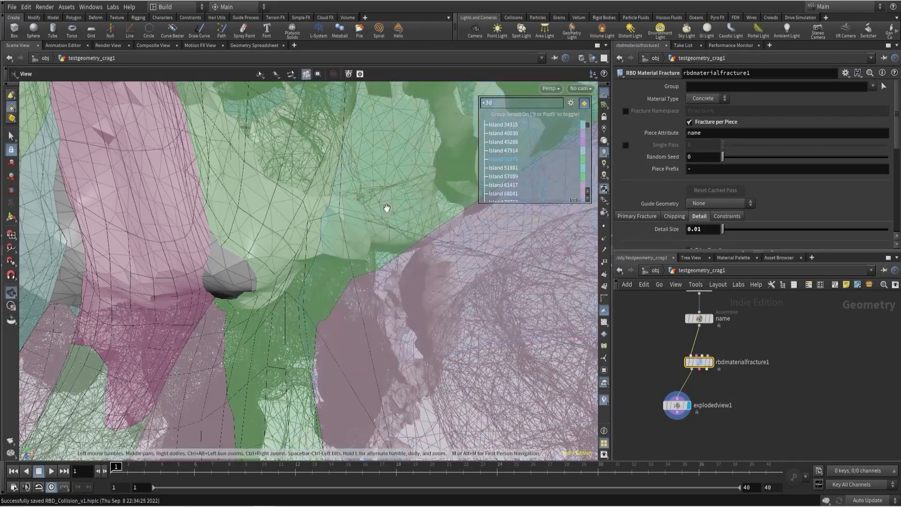
- Examine the exploded fracture pieces across the whole character from several angles
{"action": "right_click_drag", "start_coordinate": [386, 201], "coordinate": [268, 284], "text": "alt"}
{"action": "left_click_drag", "start_coordinate": [267, 283], "coordinate": [241, 275], "text": "alt"}
{"action": "right_click_drag", "start_coordinate": [240, 275], "coordinate": [249, 237], "text": "alt"}
{"action": "left_click_drag", "start_coordinate": [249, 237], "coordinate": [268, 239], "text": "alt"}
{"action": "left_click_drag", "start_coordinate": [649, 372], "coordinate": [699, 426]}
{"action": "left_click_drag", "start_coordinate": [342, 319], "coordinate": [277, 268], "text": "alt"}
{"action": "right_click_drag", "start_coordinate": [277, 268], "coordinate": [253, 290], "text": "alt"}
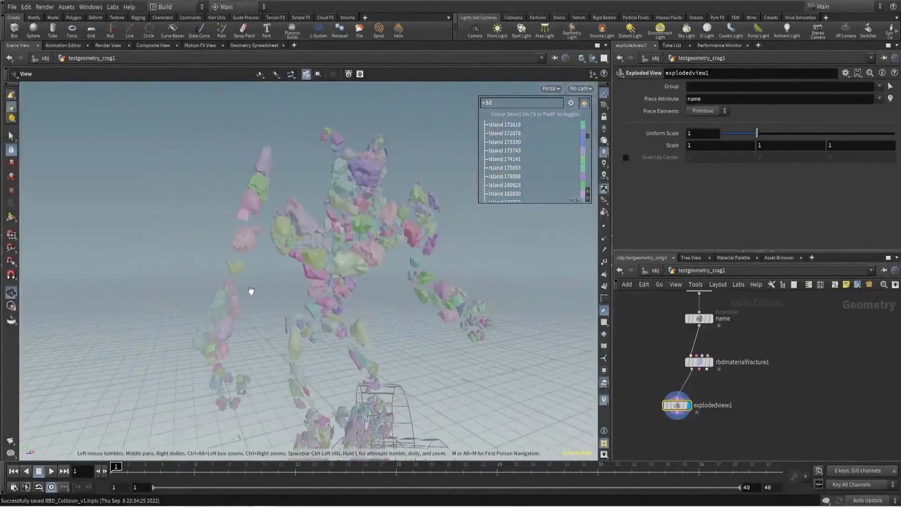
{"action": "left_click_drag", "start_coordinate": [254, 289], "coordinate": [282, 279], "text": "alt"}
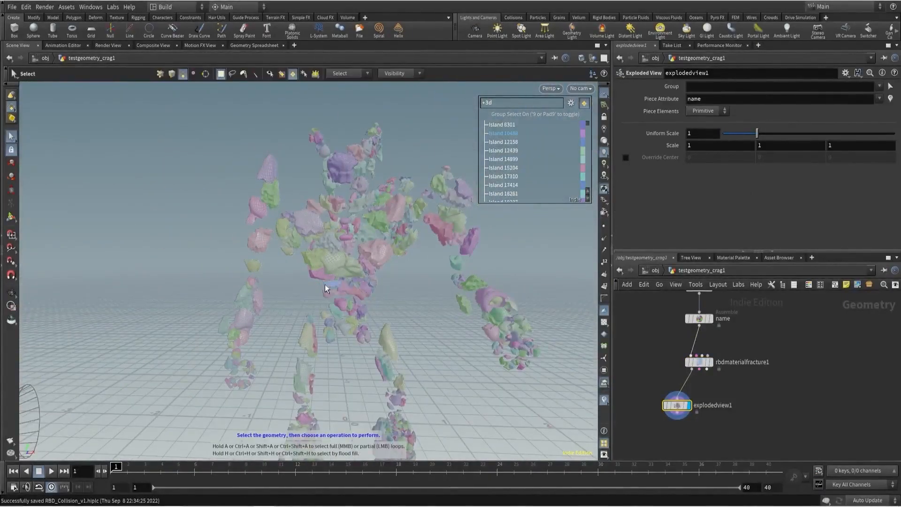
- Display the RBD Material Fracture node's result and hide the coloured island groups in the viewport
{"action": "left_click", "coordinate": [711, 364]}
{"action": "left_click", "coordinate": [699, 362]}
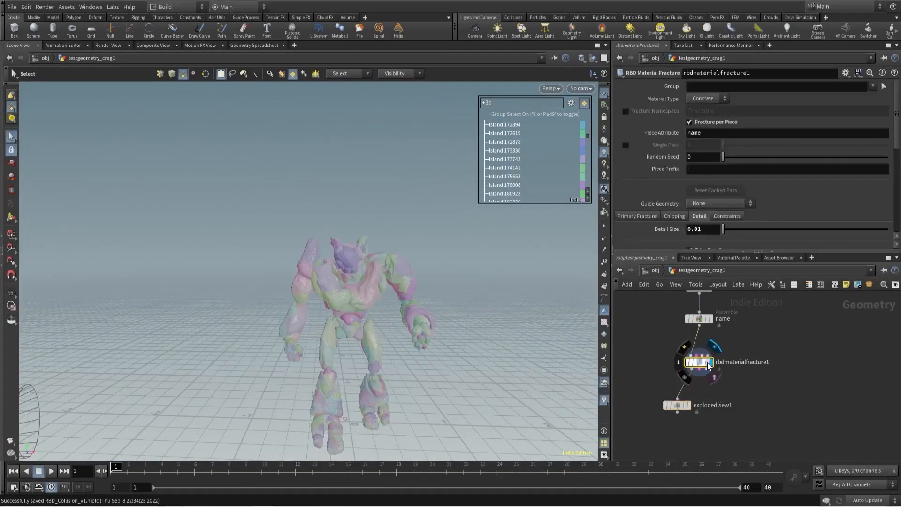
{"action": "left_click", "coordinate": [293, 75]}
{"action": "right_click_drag", "start_coordinate": [398, 275], "coordinate": [423, 258], "text": "alt"}
{"action": "middle_click_drag", "start_coordinate": [422, 258], "coordinate": [422, 195], "text": "alt"}
- Move the Exploded View node further below the RBD Material Fracture node and cut the wire between them
{"action": "mouse_move", "coordinate": [700, 362]}
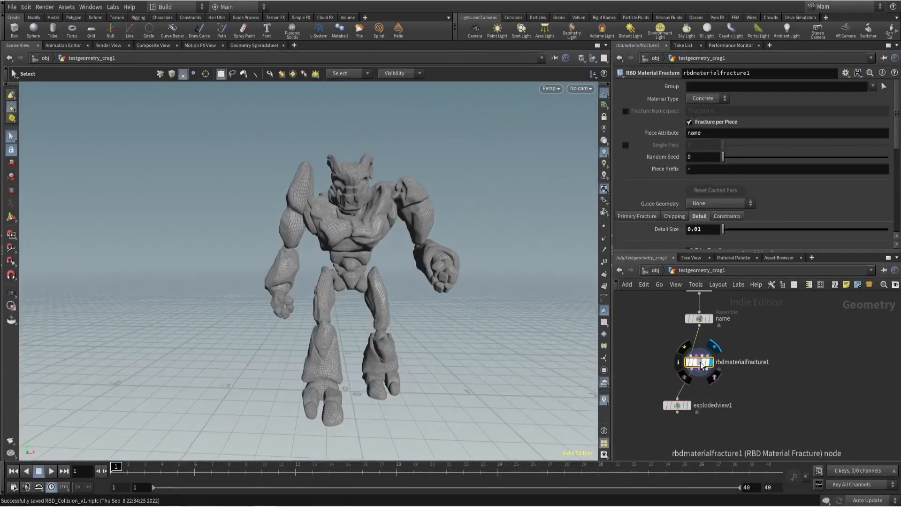
{"action": "middle_click_drag", "start_coordinate": [643, 373], "coordinate": [640, 343]}
{"action": "left_click_drag", "start_coordinate": [678, 384], "coordinate": [679, 442]}
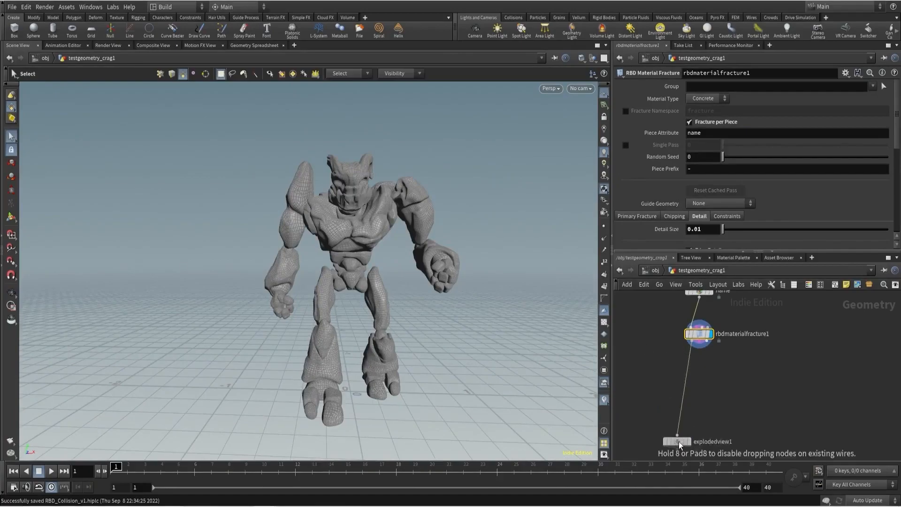
{"action": "key", "text": "y"}
{"action": "mouse_move", "coordinate": [643, 358]}
{"action": "left_mouse_down"}
{"action": "mouse_move", "coordinate": [686, 390]}
{"action": "mouse_move", "coordinate": [673, 373]}
{"action": "left_mouse_up"}
- Add a File Cache node, connect it to the RBD Material Fracture geometry output and display it
{"action": "key", "text": "Tab"}
{"action": "type", "text": "file"}
{"action": "key", "text": "Down"}
{"action": "key", "text": "Return"}
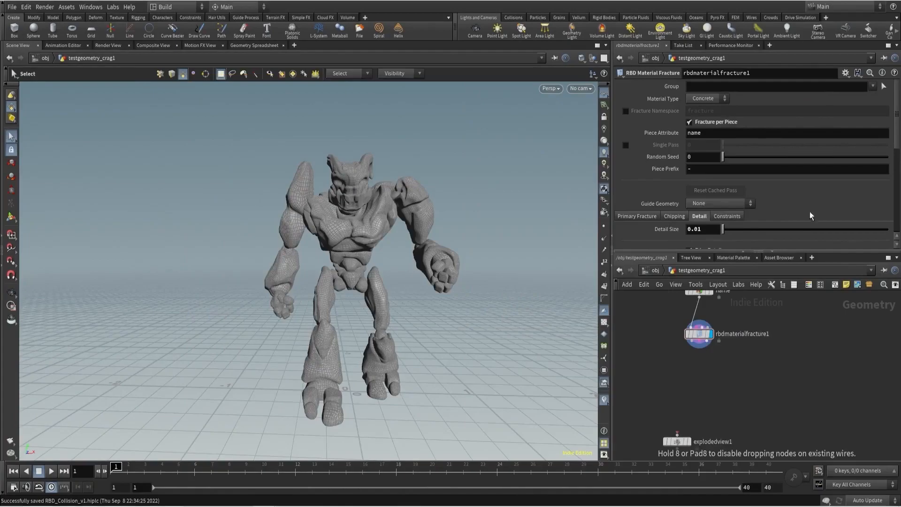
{"action": "left_click", "coordinate": [707, 398]}
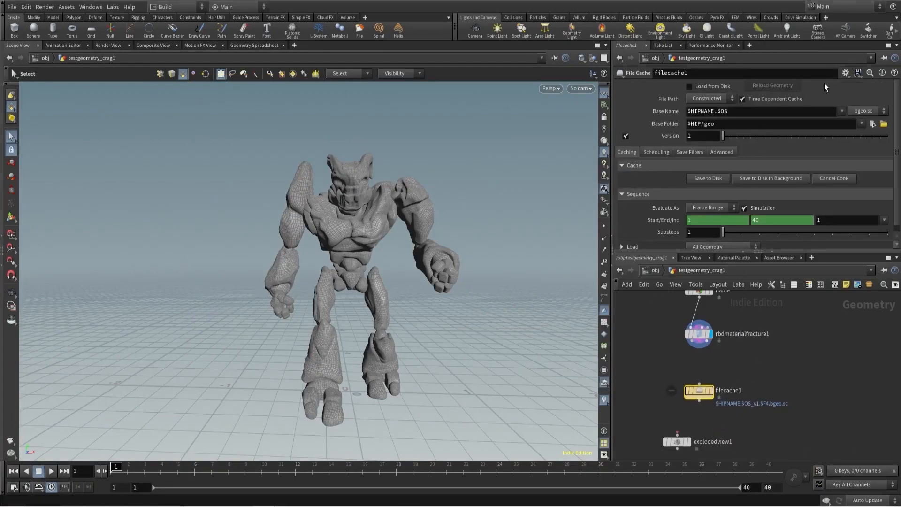
{"action": "left_click", "coordinate": [699, 348]}
{"action": "left_click", "coordinate": [706, 390]}
{"action": "left_click", "coordinate": [711, 392]}
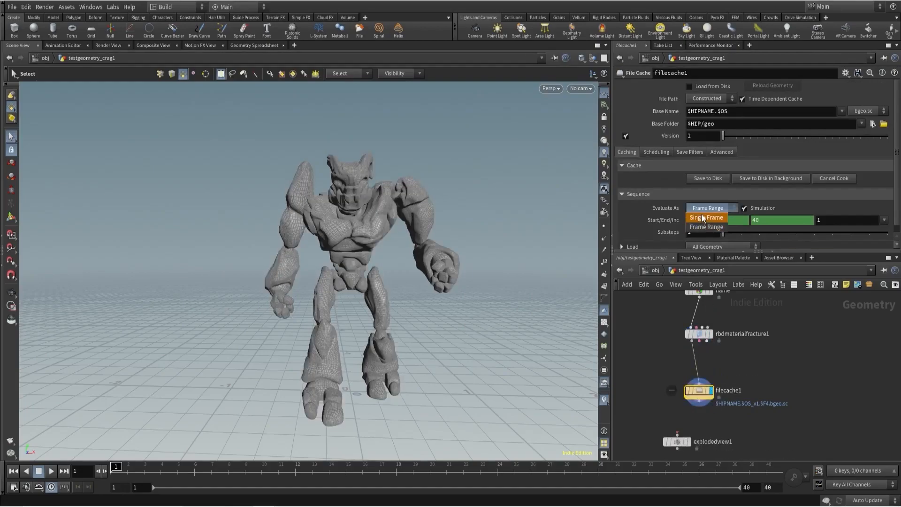
- Set the File Cache to evaluate as Single Frame and line the node up beneath the fracture node's output
{"action": "left_click", "coordinate": [703, 217]}
{"action": "scroll", "coordinate": [752, 375], "scroll_direction": "up", "scroll_amount": 5}
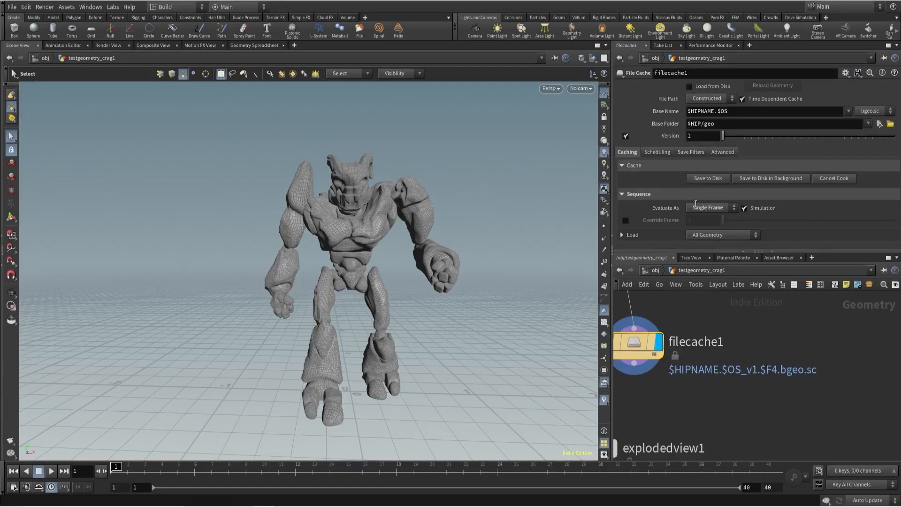
{"action": "scroll", "coordinate": [733, 352], "scroll_direction": "down", "scroll_amount": 3}
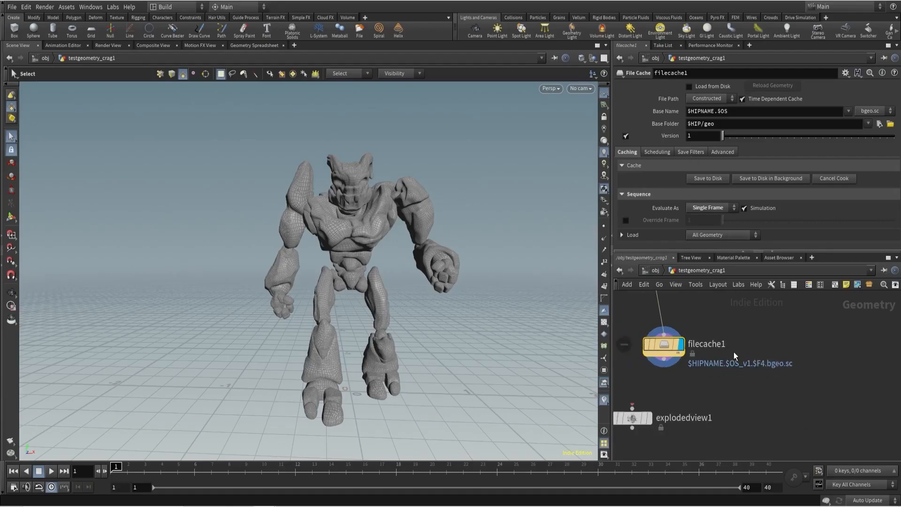
{"action": "middle_click_drag", "start_coordinate": [733, 352], "coordinate": [760, 355]}
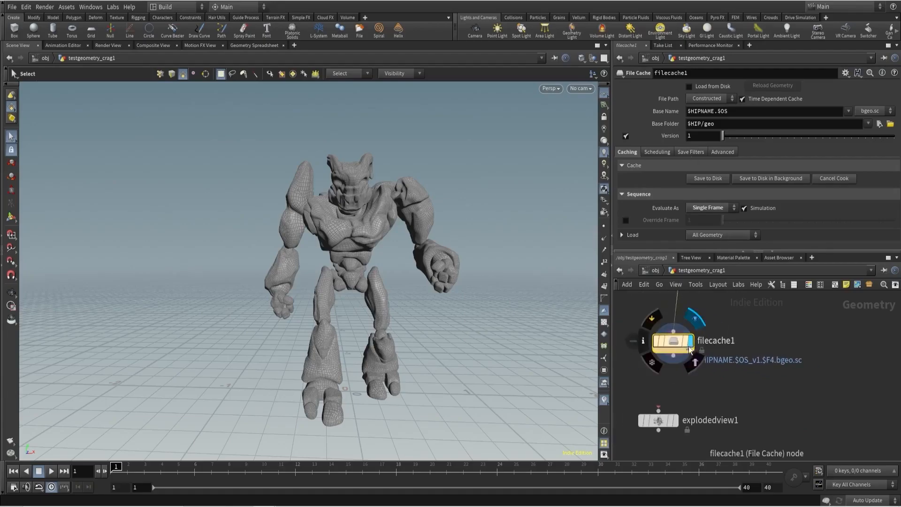
{"action": "scroll", "coordinate": [690, 349], "scroll_direction": "down", "scroll_amount": 3}
{"action": "left_click_drag", "start_coordinate": [706, 355], "coordinate": [712, 343]}
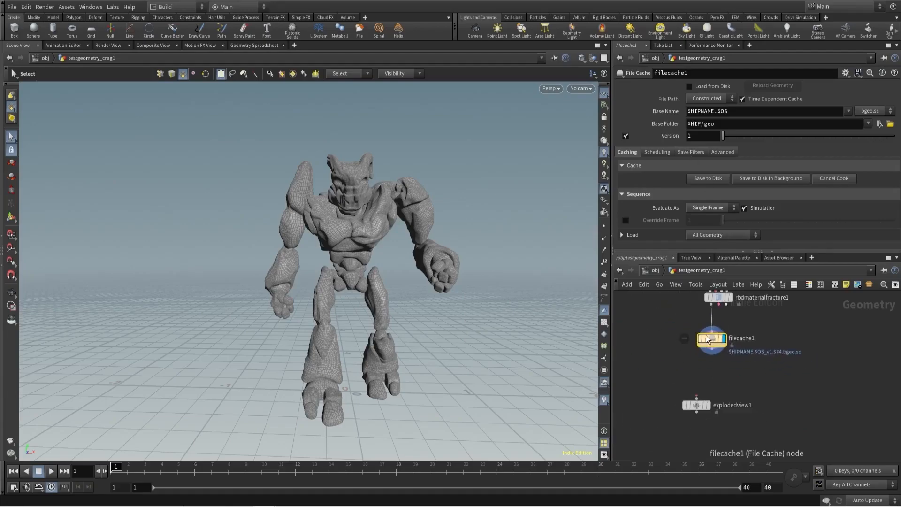
- Switch the File Cache's file path to Explicit and set its geometry file to $HIP/cache/$OS.bgeo.sc
{"action": "left_click", "coordinate": [709, 99]}
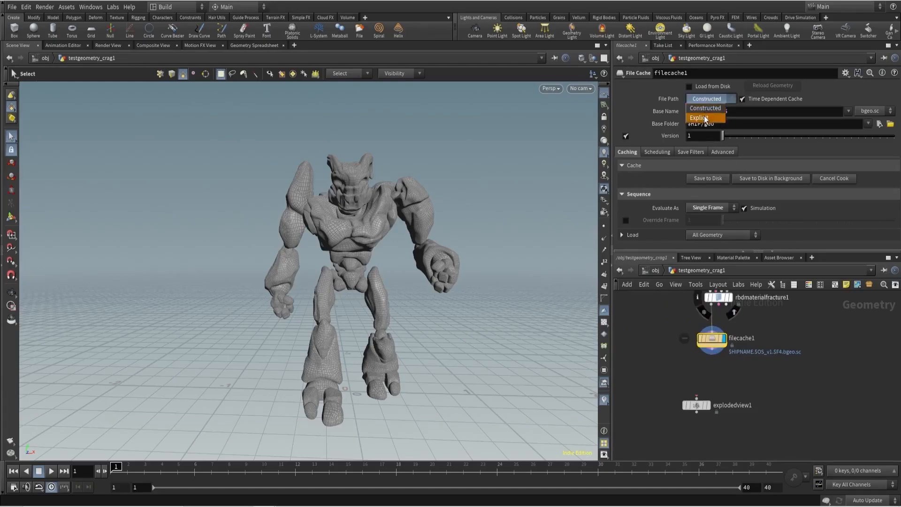
{"action": "left_click", "coordinate": [705, 118]}
{"action": "double_click", "coordinate": [704, 111]}
{"action": "type", "text": "cache"}
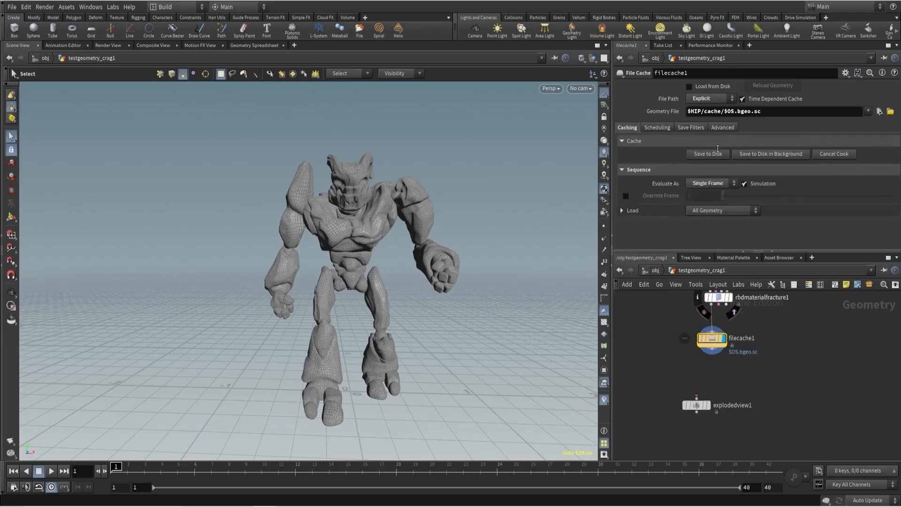
- Rename the File Cache node to fracture and save its geometry to disk
{"action": "double_click", "coordinate": [742, 338]}
{"action": "type", "text": "fracture"}
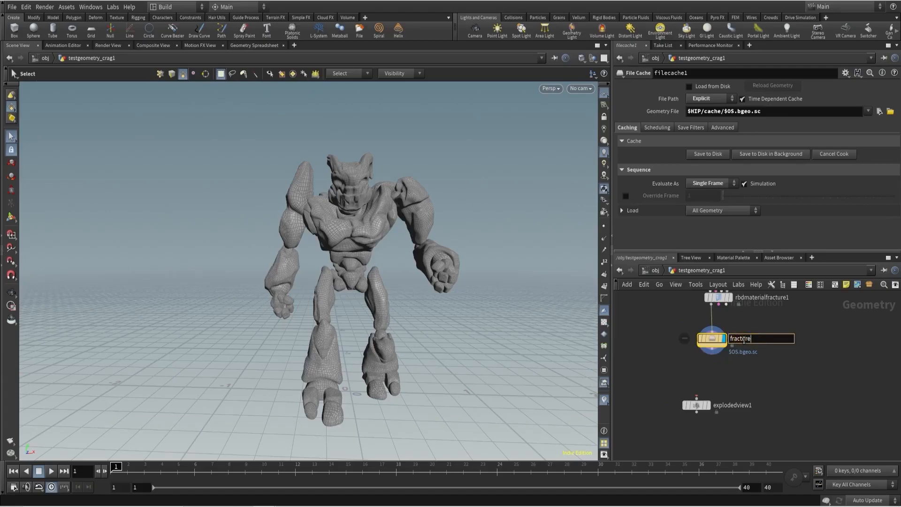
{"action": "key", "text": "Return"}
{"action": "left_click", "coordinate": [701, 155]}
{"action": "scroll", "coordinate": [691, 379], "scroll_direction": "down", "scroll_amount": 2}
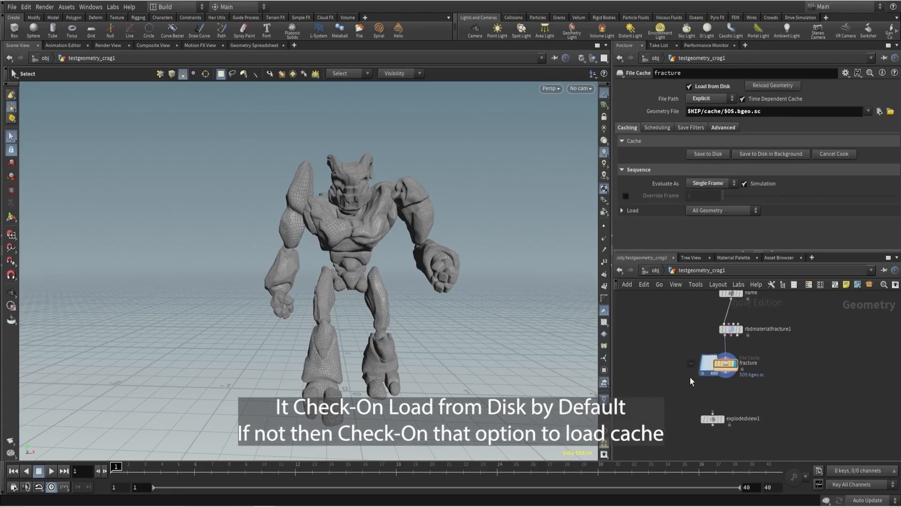
- Delete the Exploded View node and save the scene with the remaining nodes laid out
{"action": "left_click", "coordinate": [712, 418]}
{"action": "key", "text": "Delete"}
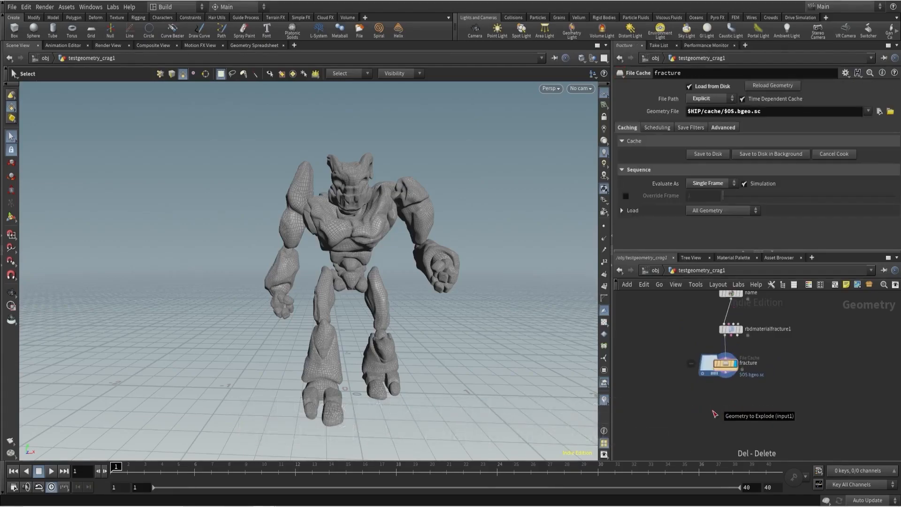
{"action": "key", "text": "l"}
{"action": "key", "text": "ctrl+s"}
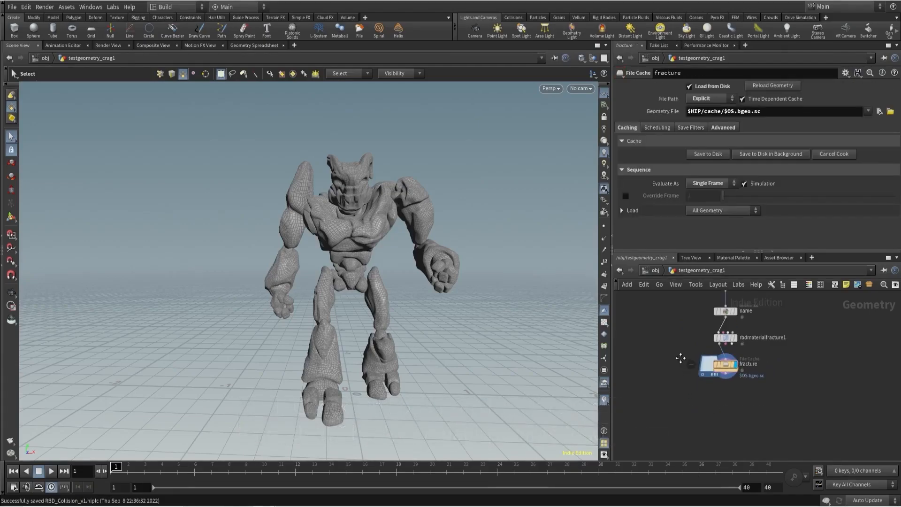
- Visualize the name attribute of the fracture cache as colours on the character from the node's info
{"action": "scroll", "coordinate": [675, 367], "scroll_direction": "up", "scroll_amount": 2}
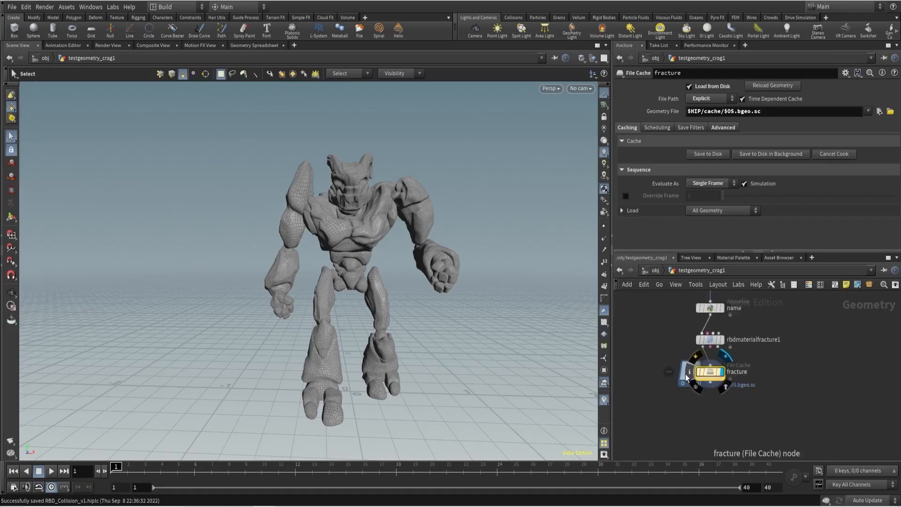
{"action": "middle_click", "coordinate": [688, 373]}
{"action": "left_click", "coordinate": [486, 224]}
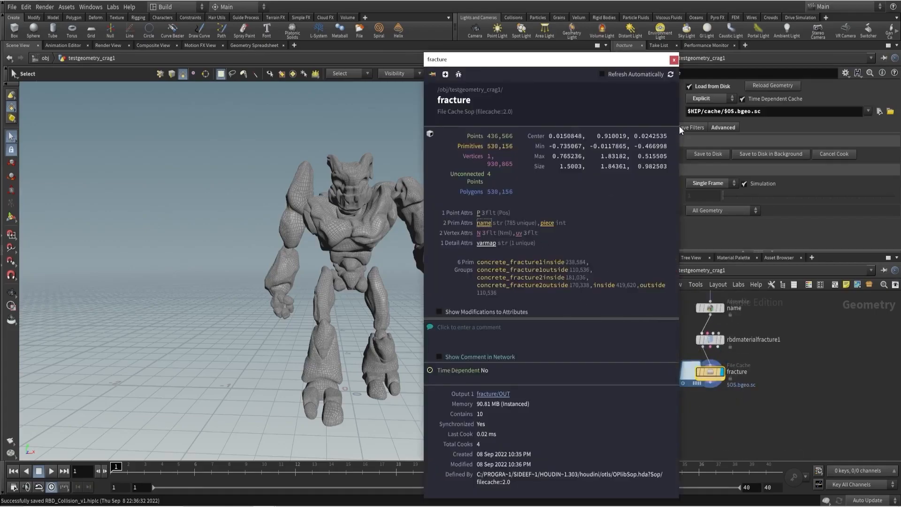
{"action": "left_click", "coordinate": [673, 60]}
{"action": "left_click_drag", "start_coordinate": [375, 214], "coordinate": [416, 239], "text": "alt"}
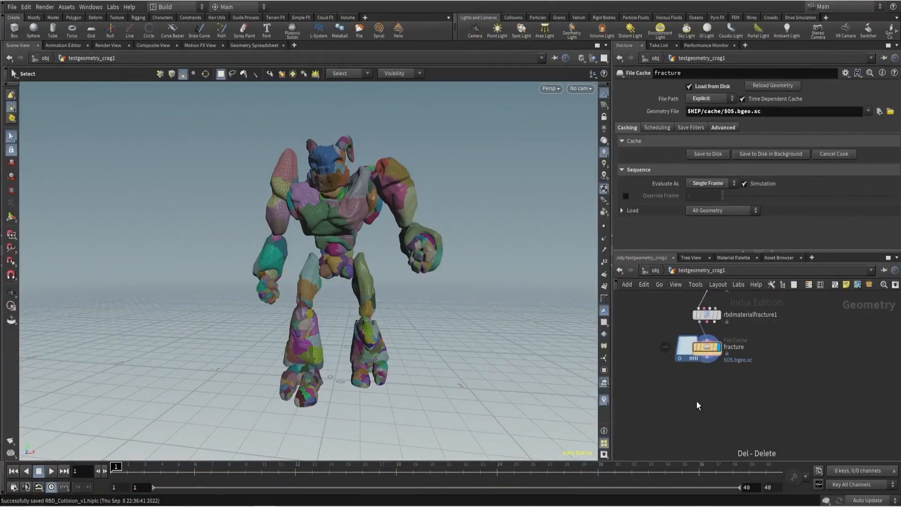
- Add an Assemble node named pack, connect it after the fracture cache and display it
{"action": "key", "text": "Tab"}
{"action": "type", "text": "assemble"}
{"action": "key", "text": "Return"}
{"action": "left_click", "coordinate": [710, 399]}
{"action": "left_click_drag", "start_coordinate": [710, 391], "coordinate": [707, 357]}
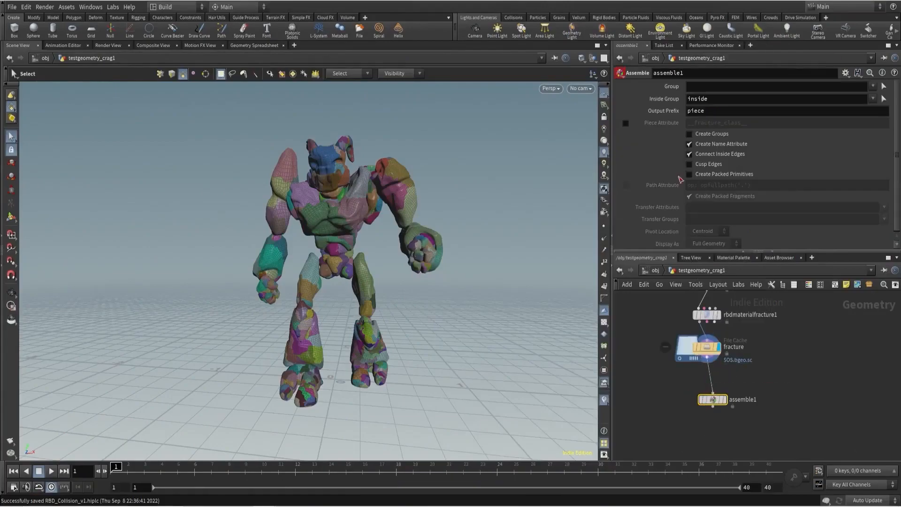
{"action": "left_click", "coordinate": [724, 399]}
{"action": "left_click", "coordinate": [739, 400]}
{"action": "type", "text": "pack"}
{"action": "key", "text": "Return"}
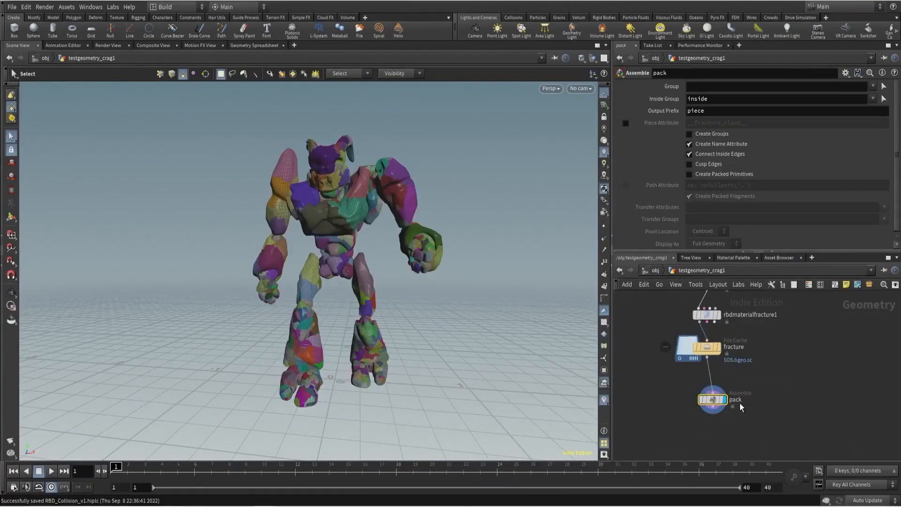
- Disable Create Name Attribute and enable Create Packed Primitives on the pack node, and straighten it below the fracture cache
{"action": "left_click", "coordinate": [696, 144]}
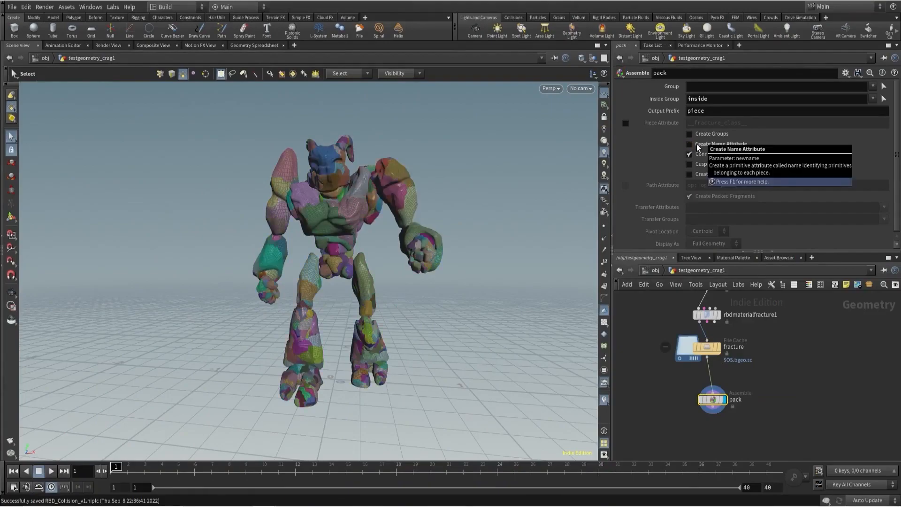
{"action": "left_click", "coordinate": [692, 174]}
{"action": "middle_click", "coordinate": [704, 349]}
{"action": "middle_click_drag", "start_coordinate": [712, 403], "coordinate": [709, 374]}
{"action": "left_click_drag", "start_coordinate": [709, 374], "coordinate": [711, 387]}
{"action": "middle_click_drag", "start_coordinate": [711, 388], "coordinate": [704, 361]}
{"action": "left_click_drag", "start_coordinate": [705, 361], "coordinate": [697, 367]}
{"action": "scroll", "coordinate": [684, 337], "scroll_direction": "down", "scroll_amount": 4}
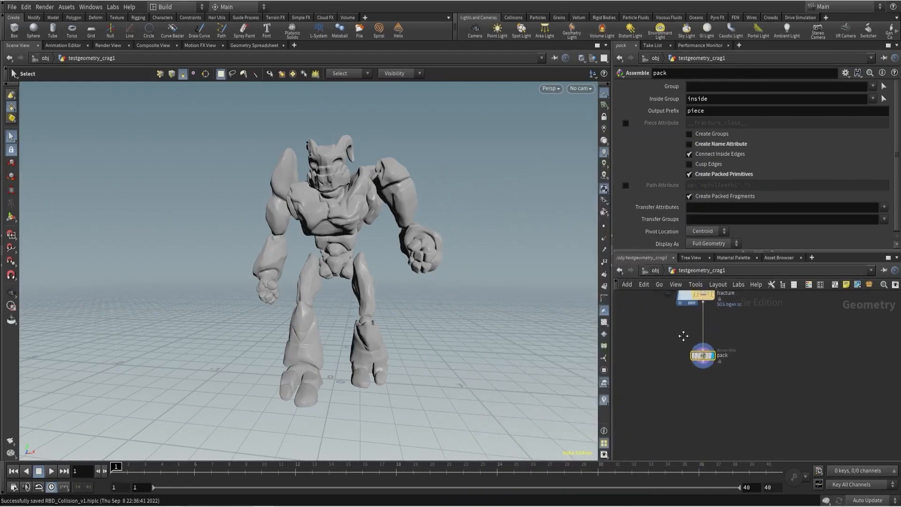
- Add a Point Wrangle node, connect it after the pack node and display it
{"action": "key", "text": "Tab"}
{"action": "type", "text": "pointwr"}
{"action": "key", "text": "Return"}
{"action": "left_click", "coordinate": [685, 376]}
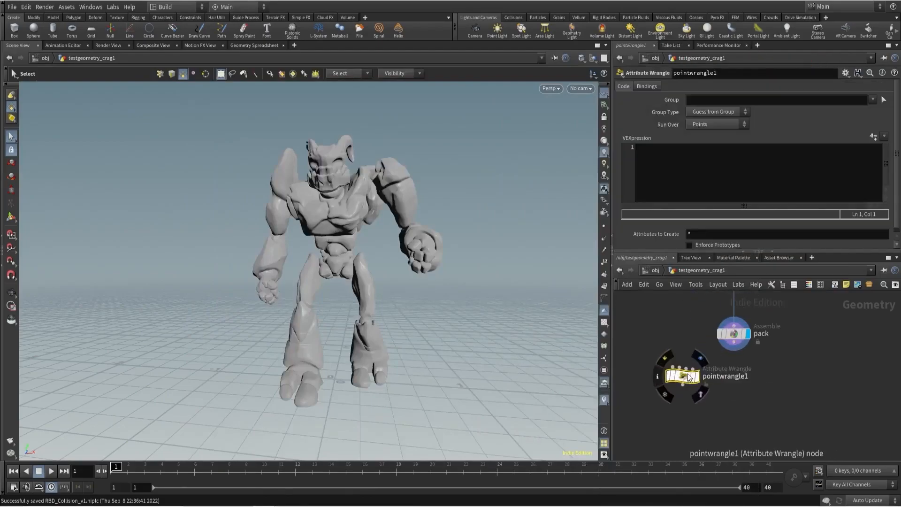
{"action": "left_click_drag", "start_coordinate": [688, 375], "coordinate": [733, 389]}
{"action": "left_click_drag", "start_coordinate": [719, 353], "coordinate": [733, 346]}
{"action": "left_click", "coordinate": [748, 393]}
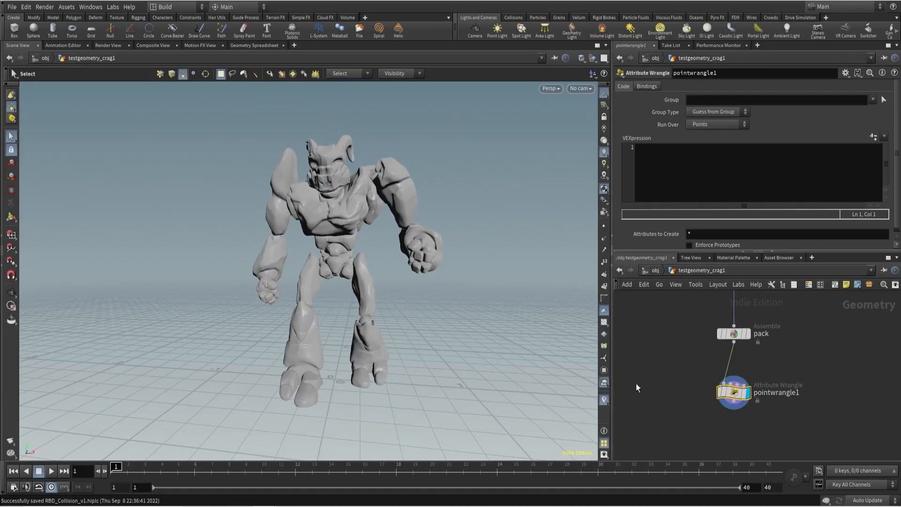
{"action": "left_click", "coordinate": [649, 154]}
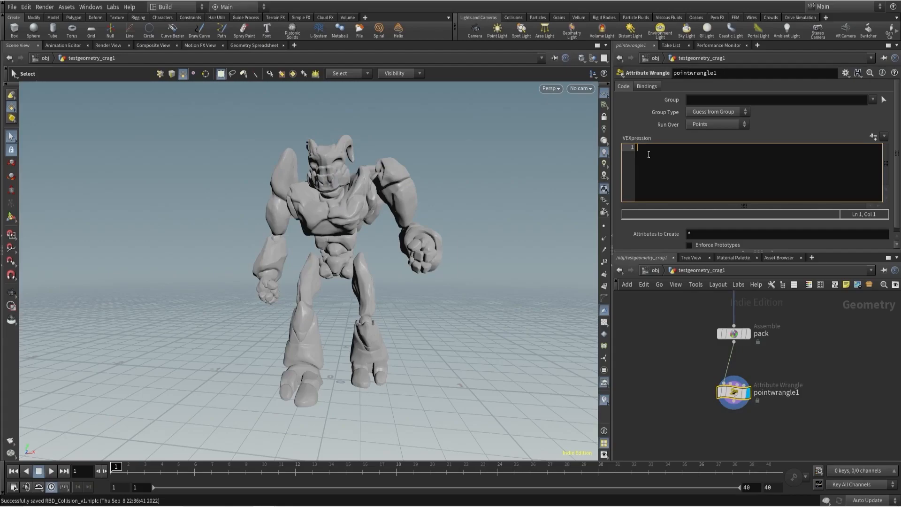
{"action": "type", "text": "if(@P.y > ch(\"y_height\")){"}
{"action": "key", "text": "Return"}
{"action": "type", "text": "@Cd = {1,0,0};"}
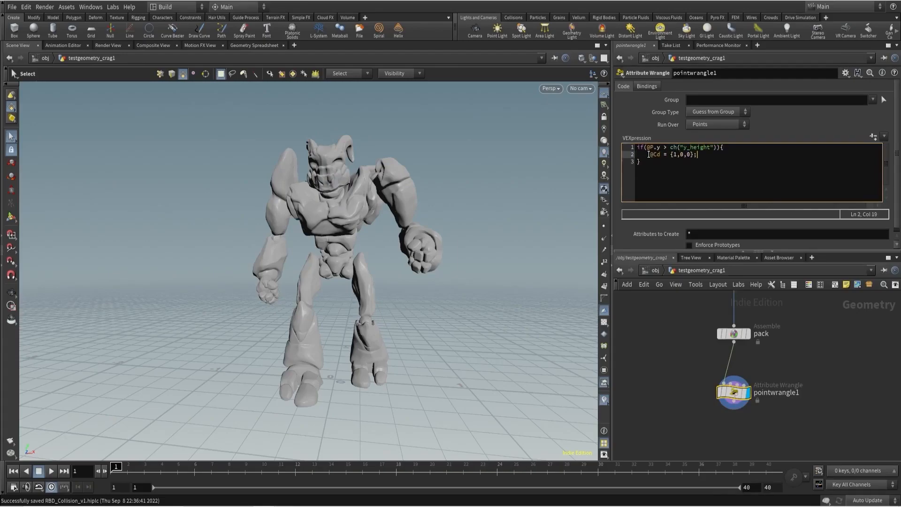
{"action": "key", "text": "ctrl+Return"}
{"action": "left_click", "coordinate": [873, 136]}
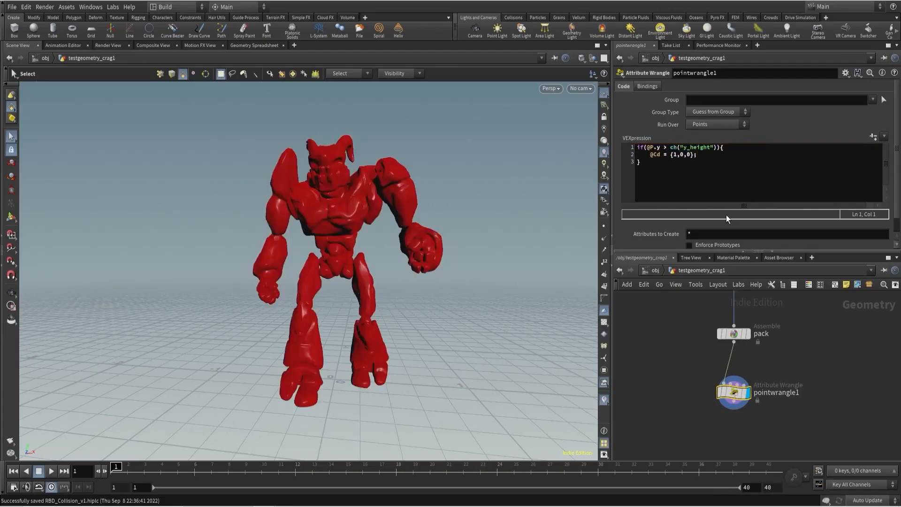
- Try several Y Height values on the point wrangle, including 2, and settle on 0.96
{"action": "scroll", "coordinate": [723, 217], "scroll_direction": "down", "scroll_amount": 1}
{"action": "left_click_drag", "start_coordinate": [722, 243], "coordinate": [734, 246]}
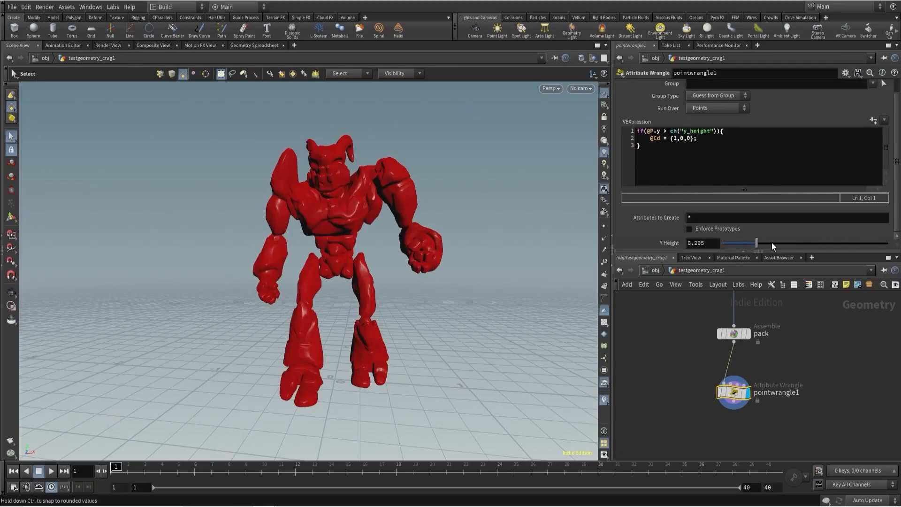
{"action": "left_click_drag", "start_coordinate": [882, 244], "coordinate": [884, 244]}
{"action": "double_click", "coordinate": [715, 243]}
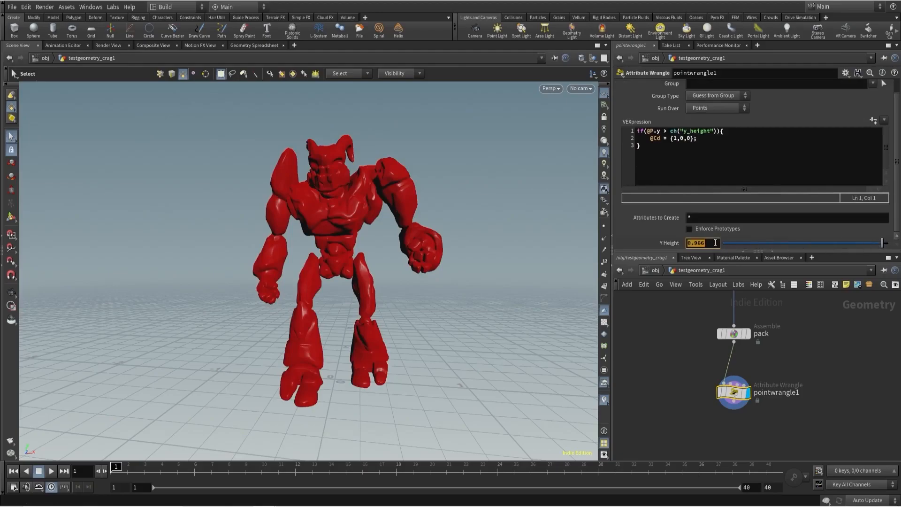
{"action": "type", "text": "2"}
{"action": "key", "text": "Return"}
{"action": "middle_click_drag", "start_coordinate": [707, 367], "coordinate": [702, 350]}
{"action": "middle_click", "coordinate": [725, 317]}
{"action": "mouse_move", "coordinate": [879, 245]}
{"action": "left_mouse_down"}
{"action": "mouse_move", "coordinate": [834, 247]}
{"action": "mouse_move", "coordinate": [871, 245]}
{"action": "left_mouse_up"}
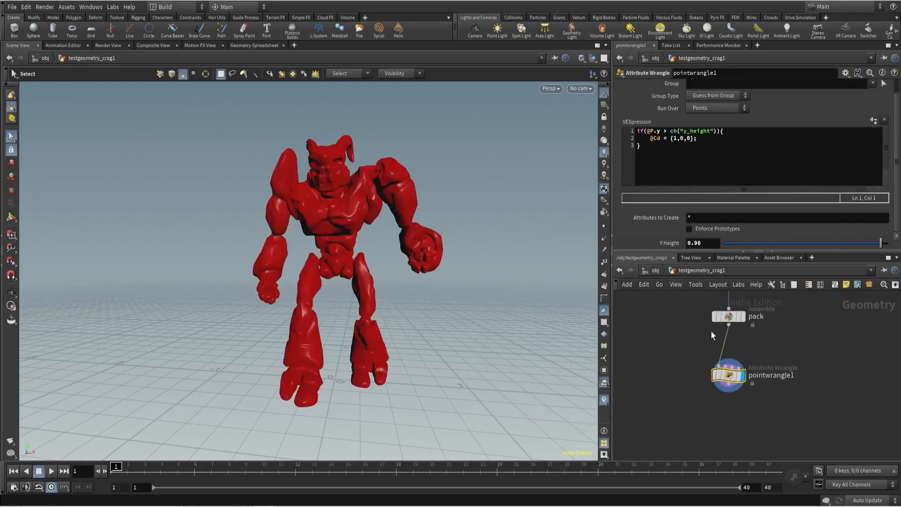
- Add an Add node after pointwrangle1, display it, and enable Delete Geometry But Keep the Points
{"action": "key", "text": "Tab"}
{"action": "type", "text": "add"}
{"action": "key", "text": "Return"}
{"action": "left_click", "coordinate": [650, 394]}
{"action": "left_click", "coordinate": [650, 385]}
{"action": "left_click", "coordinate": [728, 384]}
{"action": "left_click", "coordinate": [649, 398]}
{"action": "left_click", "coordinate": [690, 99]}
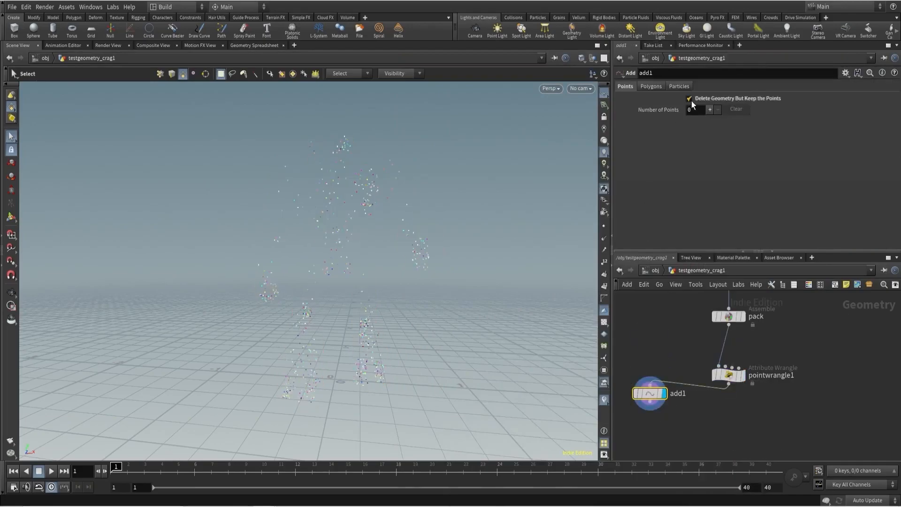
- Turn off the viewport visualizers and compare the displayed output of pointwrangle1 with that of add1
{"action": "left_click", "coordinate": [602, 402]}
{"action": "middle_click_drag", "start_coordinate": [666, 353], "coordinate": [684, 356]}
{"action": "left_click", "coordinate": [761, 379]}
{"action": "left_click", "coordinate": [733, 375]}
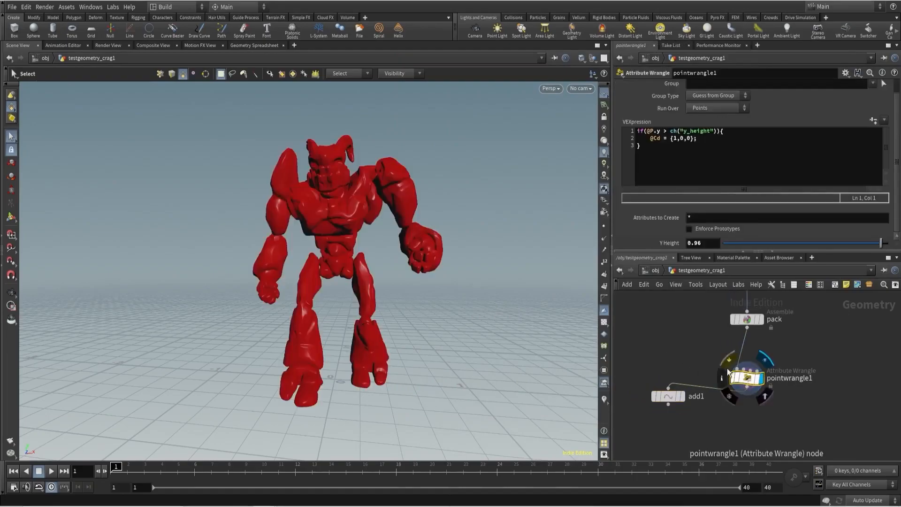
{"action": "left_click", "coordinate": [684, 397]}
{"action": "left_click", "coordinate": [672, 398]}
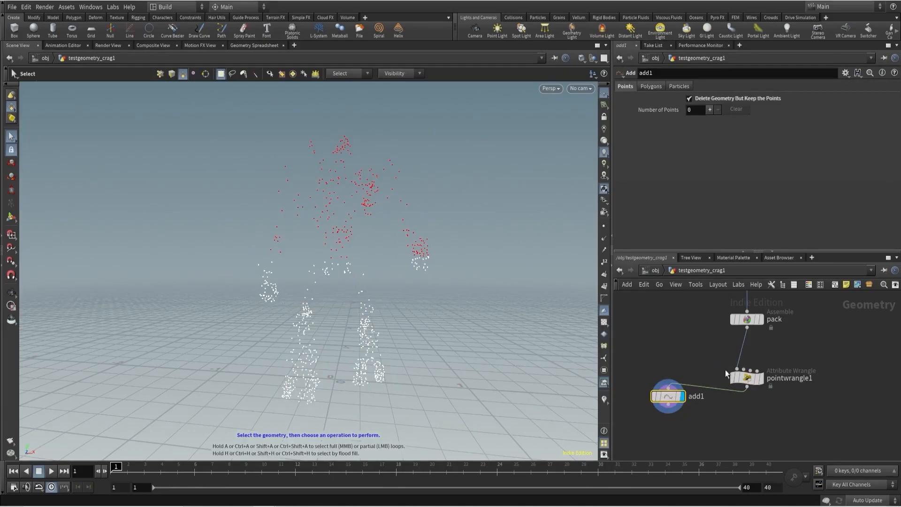
- Set the Y Height of pointwrangle1 to 2
{"action": "left_click", "coordinate": [746, 378]}
{"action": "double_click", "coordinate": [695, 243]}
{"action": "type", "text": "2"}
{"action": "key", "text": "Return"}
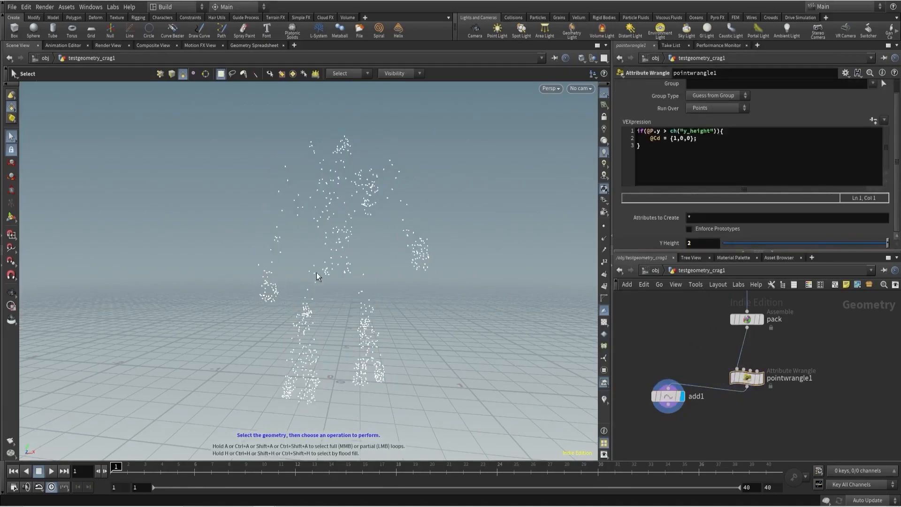
{"action": "left_click", "coordinate": [700, 139]}
{"action": "key", "text": "Return"}
{"action": "type", "text": "i@"}
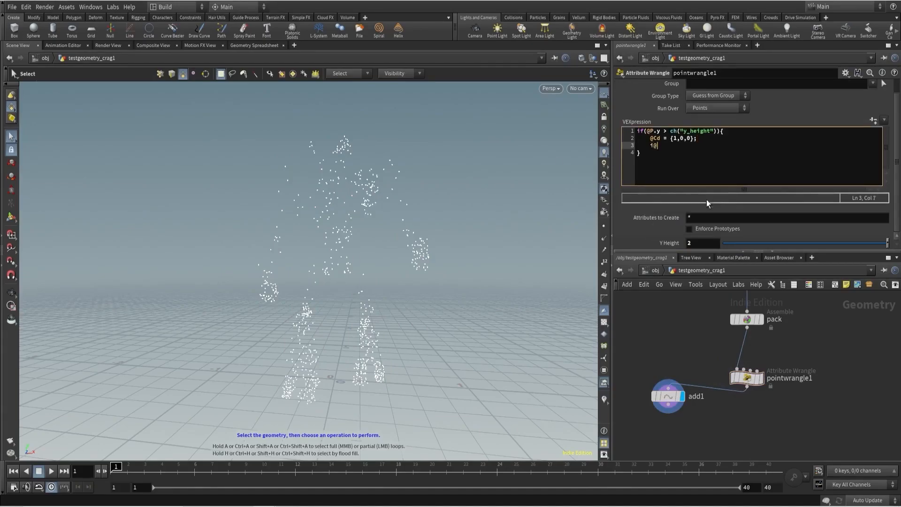
{"action": "type", "text": "active = 1;"}
- Re-enter 2 as the wrangle's Y Height and set the timeline's end frame to 120
{"action": "left_click_drag", "start_coordinate": [642, 347], "coordinate": [671, 393]}
{"action": "left_click_drag", "start_coordinate": [700, 352], "coordinate": [741, 384]}
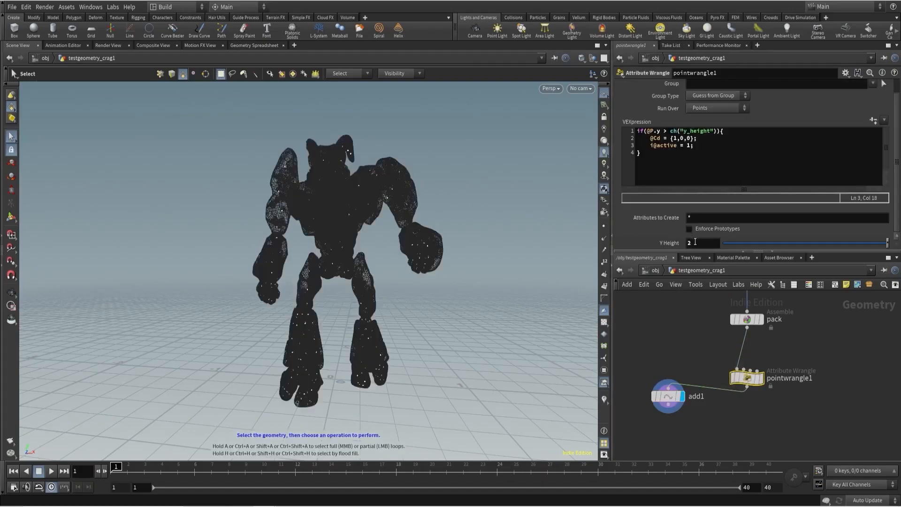
{"action": "left_click_drag", "start_coordinate": [714, 242], "coordinate": [681, 248]}
{"action": "type", "text": "2"}
{"action": "key", "text": "Return"}
{"action": "double_click", "coordinate": [766, 487]}
{"action": "type", "text": "120"}
{"action": "key", "text": "Return"}
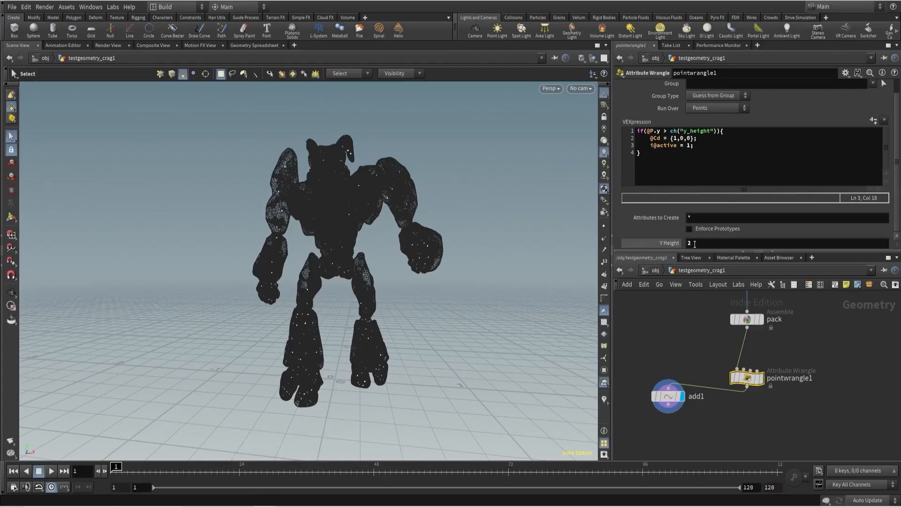
- Keyframe the wrangle's Y Height from 2 at frame 1 to 0 at frame 100
{"action": "left_click", "coordinate": [671, 245], "text": "alt"}
{"action": "left_click", "coordinate": [672, 246]}
{"action": "left_click_drag", "start_coordinate": [639, 474], "coordinate": [111, 470]}
{"action": "left_click", "coordinate": [700, 245], "text": "alt"}
{"action": "type", "text": "0"}
{"action": "key", "text": "Return"}
- Rename the pointwrangle1 node as make_active
{"action": "left_click", "coordinate": [668, 396]}
{"action": "left_click", "coordinate": [746, 378]}
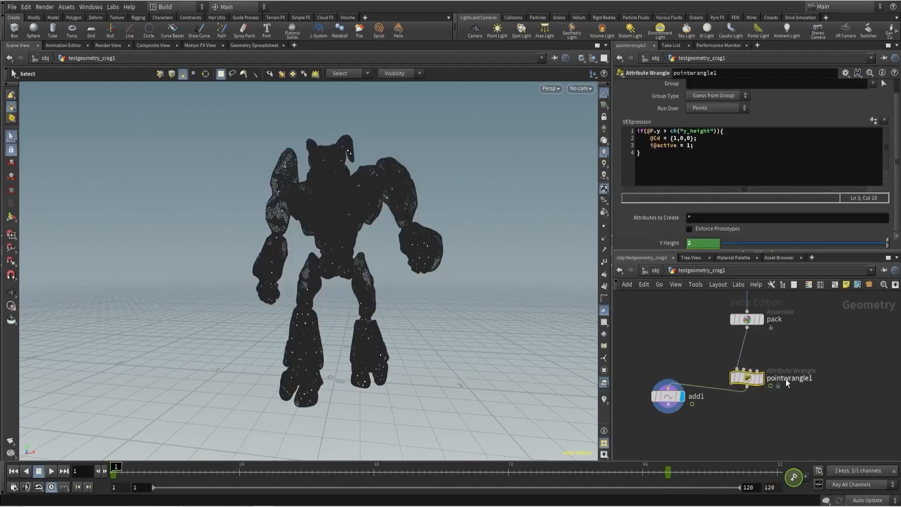
{"action": "double_click", "coordinate": [786, 378]}
{"action": "type", "text": "make_active"}
{"action": "key", "text": "Return"}
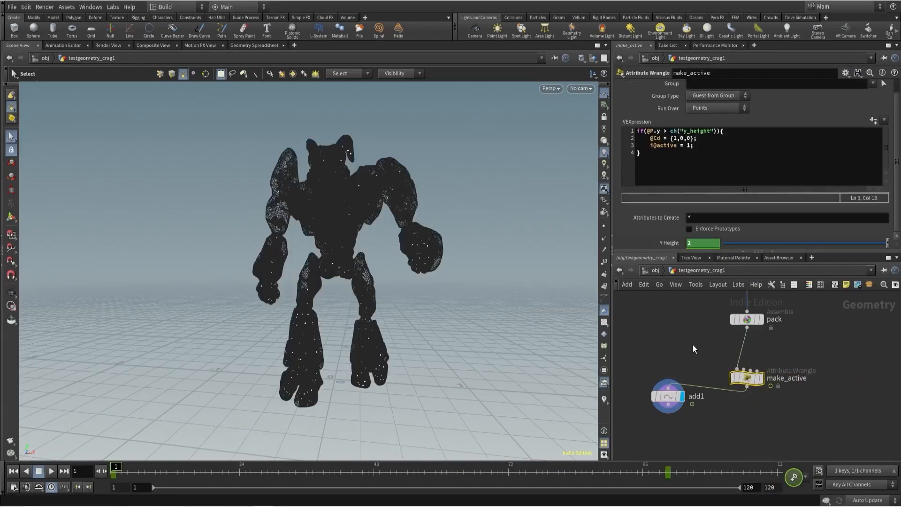
- Lay out the node network, display make_active and delete the add1 node
{"action": "key", "text": "l"}
{"action": "scroll", "coordinate": [745, 374], "scroll_direction": "down", "scroll_amount": 3}
{"action": "middle_click_drag", "start_coordinate": [663, 374], "coordinate": [737, 387]}
{"action": "scroll", "coordinate": [736, 387], "scroll_direction": "up", "scroll_amount": 3}
{"action": "left_click", "coordinate": [694, 407]}
{"action": "left_click", "coordinate": [813, 407]}
{"action": "key", "text": "Delete"}
{"action": "left_click", "coordinate": [650, 138]}
{"action": "type", "text": "//"}
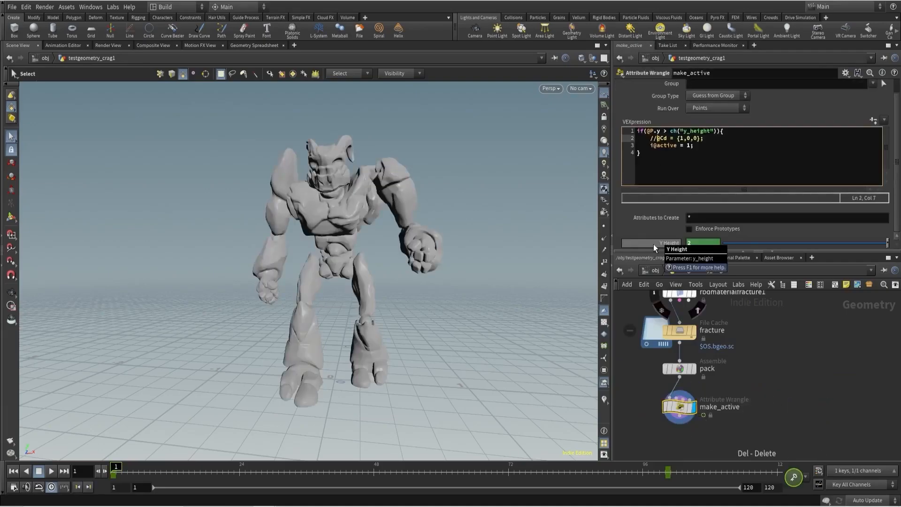
{"action": "middle_click_drag", "start_coordinate": [641, 388], "coordinate": [661, 382]}
{"action": "left_click_drag", "start_coordinate": [694, 152], "coordinate": [650, 157]}
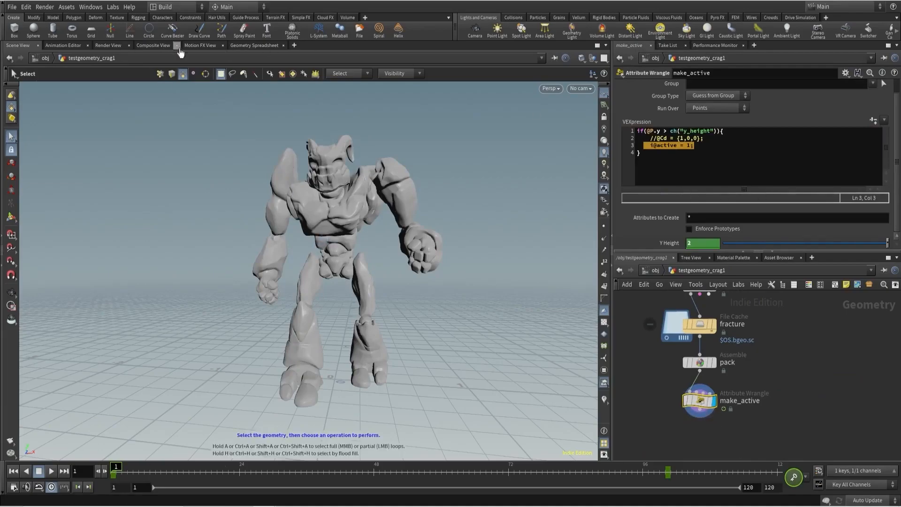
- Examine make_active's point attributes in the Geometry Spreadsheet at several frames, sorting the values, and return to the scene view at frame 36
{"action": "left_click", "coordinate": [254, 45]}
{"action": "left_click", "coordinate": [185, 85]}
{"action": "left_click", "coordinate": [185, 85]}
{"action": "left_click_drag", "start_coordinate": [167, 475], "coordinate": [424, 473]}
{"action": "left_click", "coordinate": [174, 84]}
{"action": "left_click", "coordinate": [174, 85]}
{"action": "left_click", "coordinate": [244, 471]}
{"action": "left_click", "coordinate": [185, 86]}
{"action": "left_click", "coordinate": [185, 85]}
{"action": "left_click", "coordinate": [306, 471]}
{"action": "left_click", "coordinate": [18, 46]}
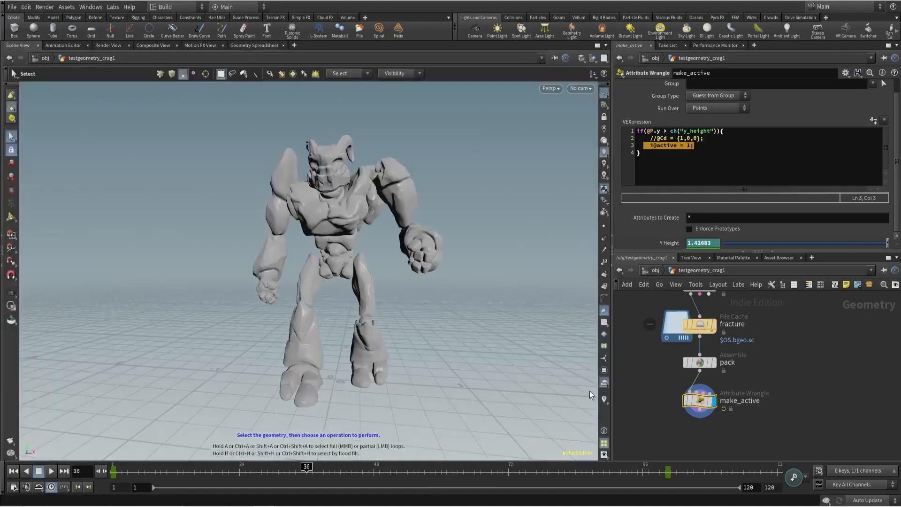
- Add an RBD Bullet Solver node below make_active
{"action": "scroll", "coordinate": [671, 411], "scroll_direction": "down", "scroll_amount": 3}
{"action": "key", "text": "Tab"}
{"action": "type", "text": "bullet"}
{"action": "key", "text": "Return"}
{"action": "left_click", "coordinate": [683, 401]}
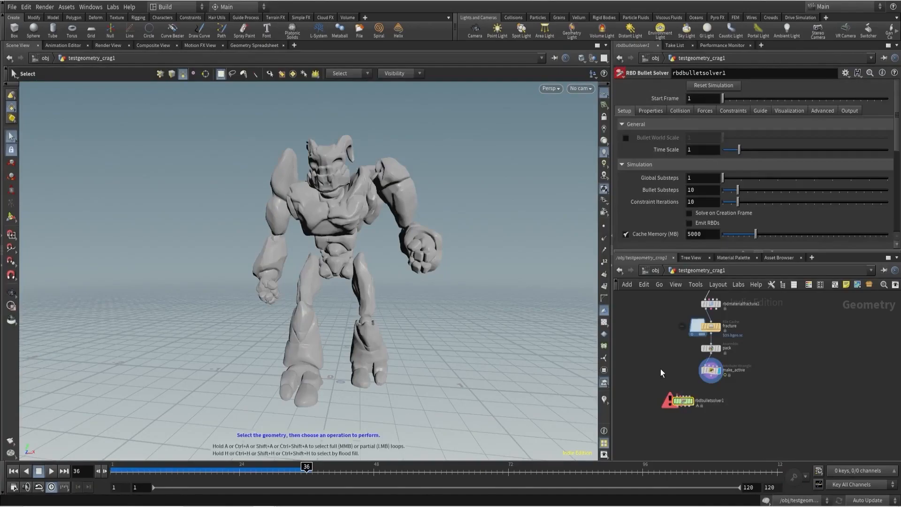
- Look inside the bullet solver at its forces and dopnet networks, and return to the character's geometry network
{"action": "double_click", "coordinate": [683, 403]}
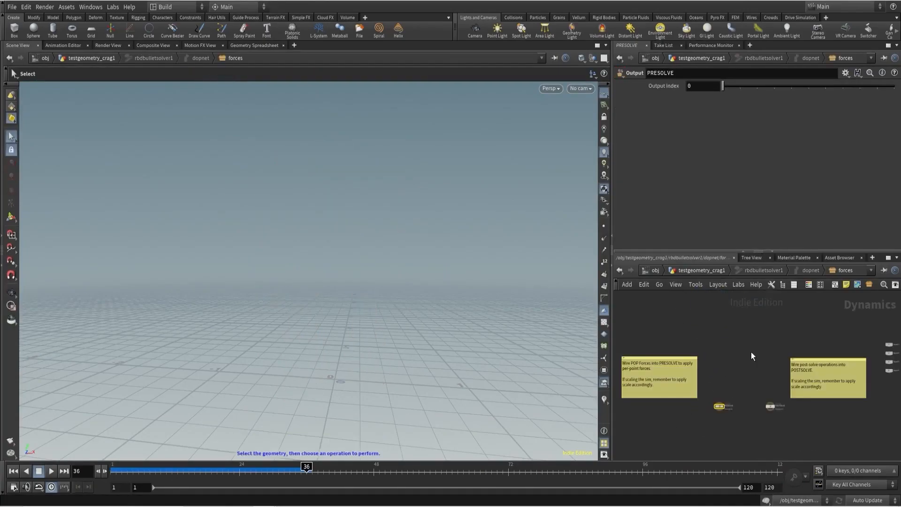
{"action": "left_click", "coordinate": [810, 270]}
{"action": "middle_click", "coordinate": [730, 407]}
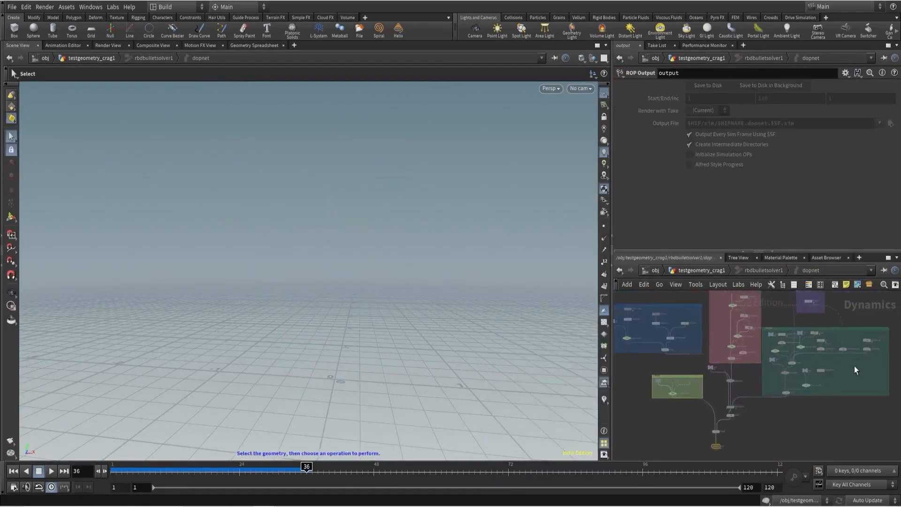
{"action": "left_click", "coordinate": [755, 271]}
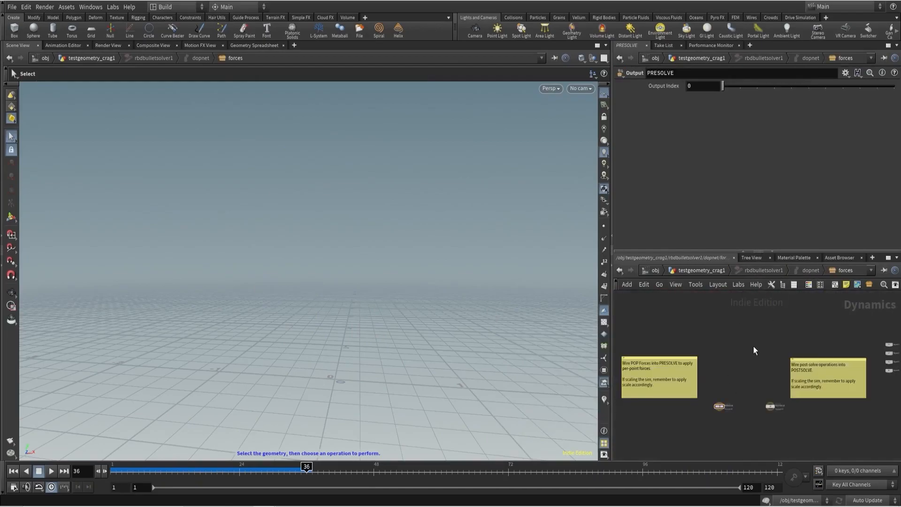
{"action": "key", "text": "u"}
{"action": "key", "text": "u"}
{"action": "key", "text": "u"}
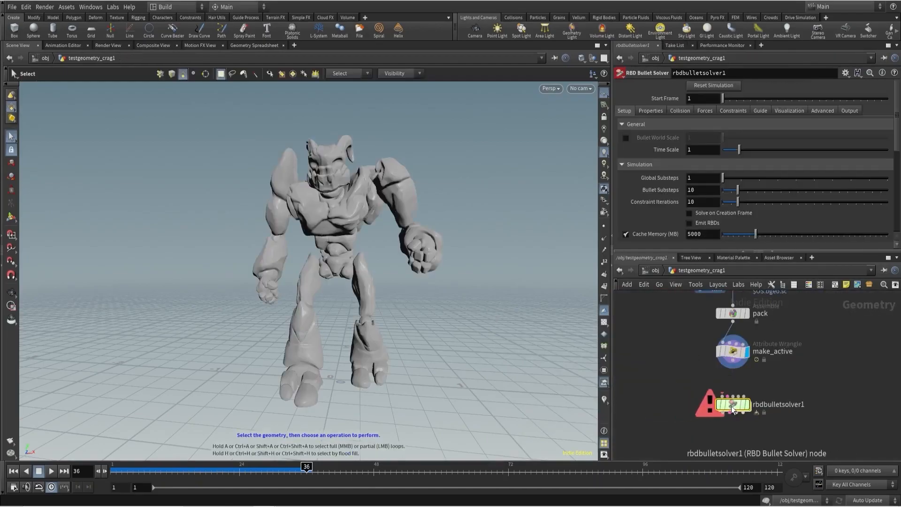
- Disable simulation, go to frame 30, and connect the bullet solver after make_active with its display on
{"action": "left_click", "coordinate": [766, 500]}
{"action": "left_click_drag", "start_coordinate": [307, 472], "coordinate": [268, 471]}
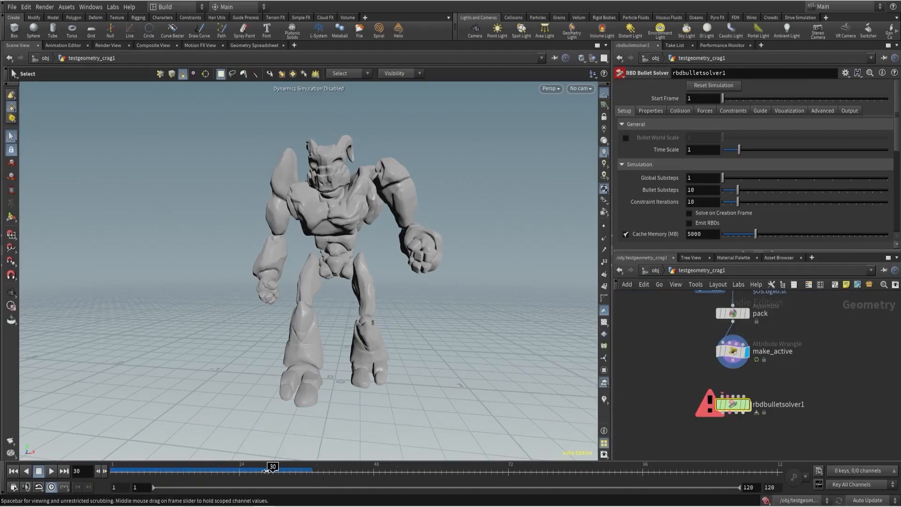
{"action": "left_click", "coordinate": [746, 404]}
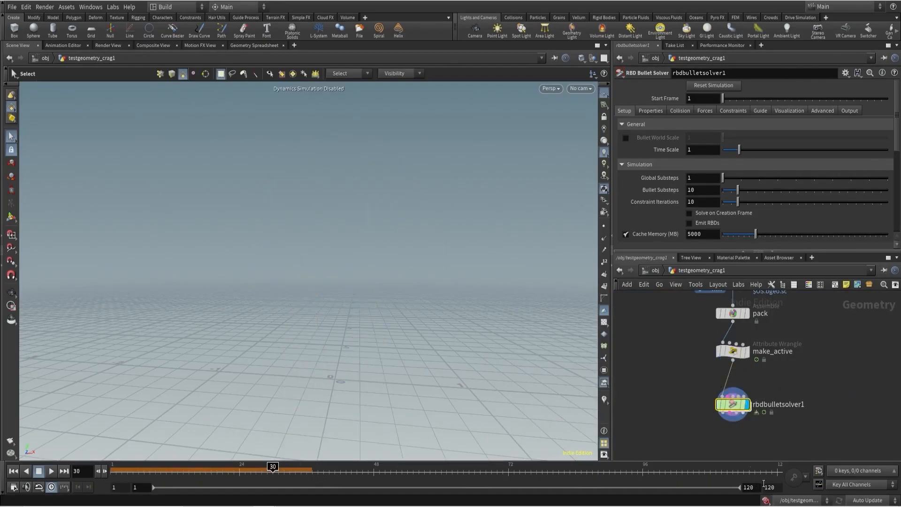
- Record a performance profile of the bullet solver simulating up to frame 30, and go to frame 120
{"action": "left_click", "coordinate": [715, 45]}
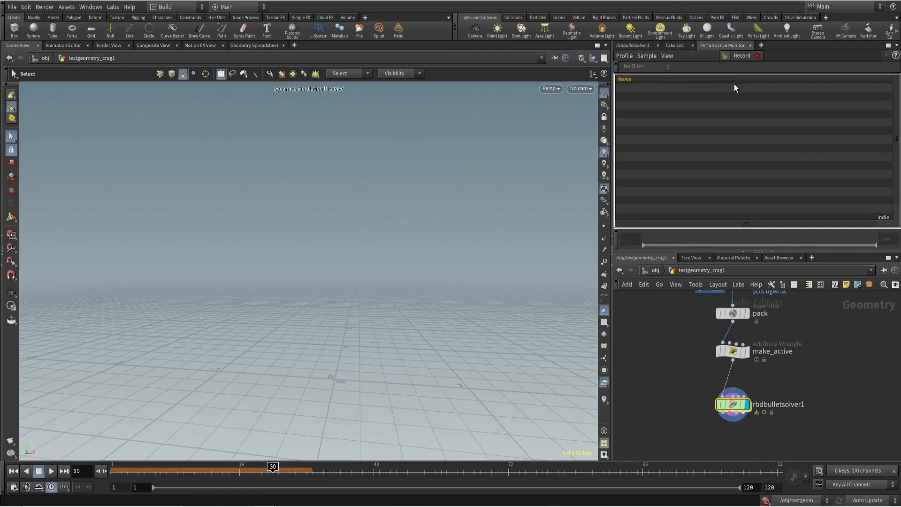
{"action": "left_click", "coordinate": [745, 55]}
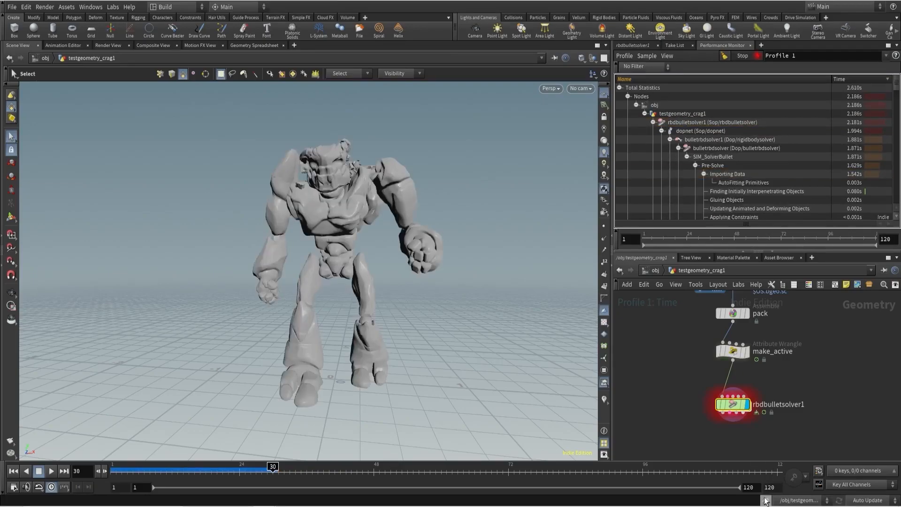
{"action": "left_click", "coordinate": [64, 470]}
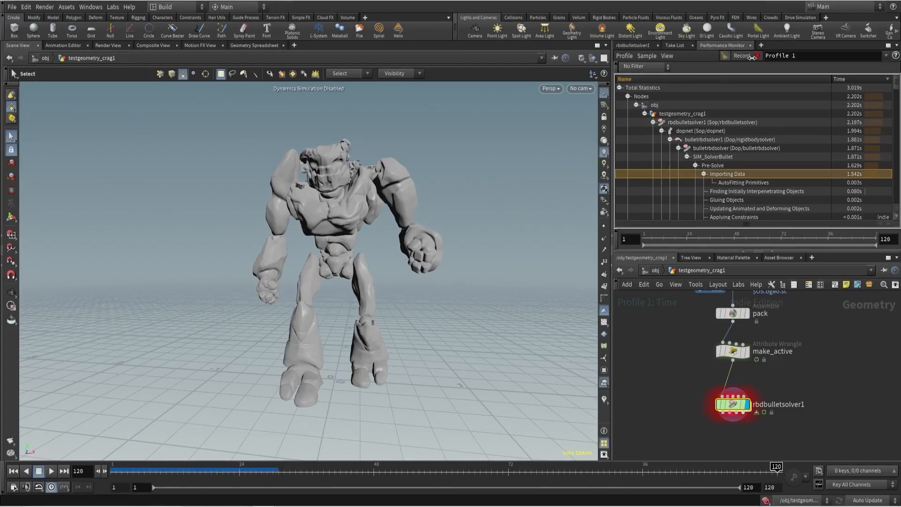
- Record a second performance profile with simulation enabled up to frame 120 and review the solver's timings
{"action": "left_click", "coordinate": [742, 56]}
{"action": "left_click", "coordinate": [632, 45]}
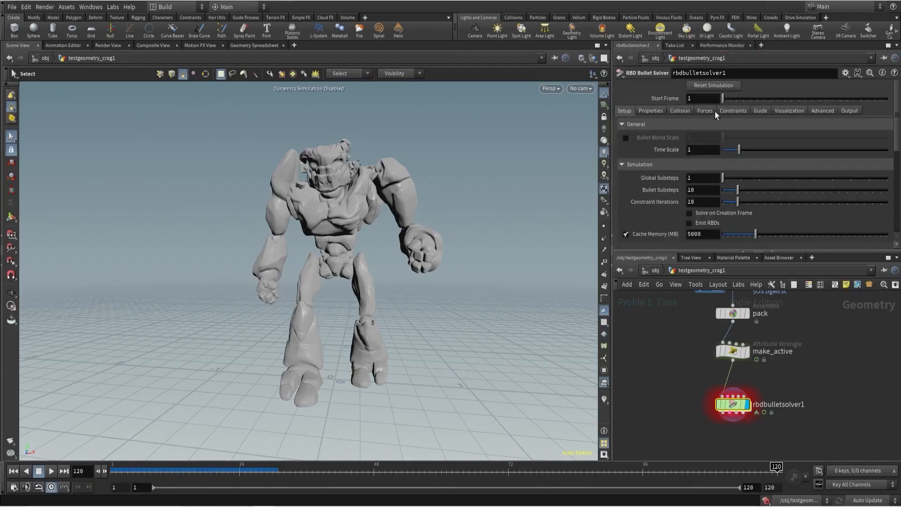
{"action": "left_click", "coordinate": [766, 501]}
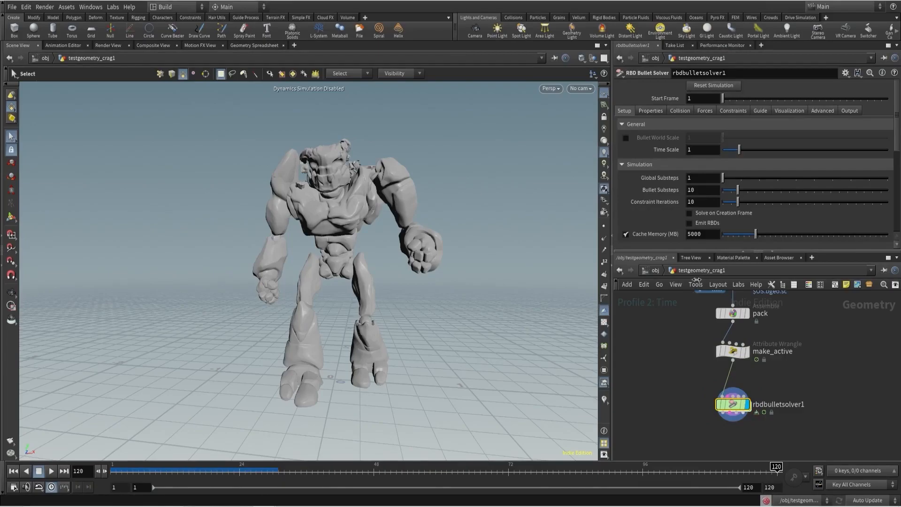
{"action": "left_click", "coordinate": [718, 45]}
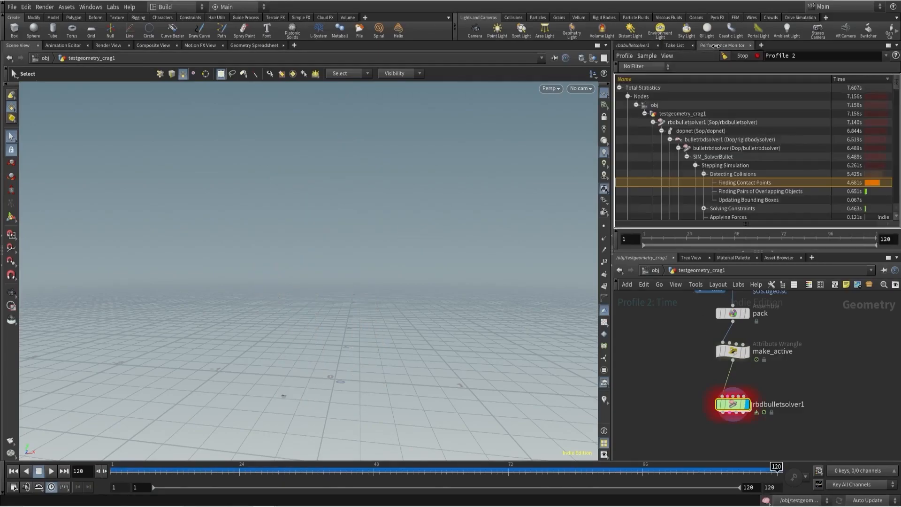
- Start a third performance profile and inspect the simulated scene at frame 120 from another angle
{"action": "left_click", "coordinate": [747, 57]}
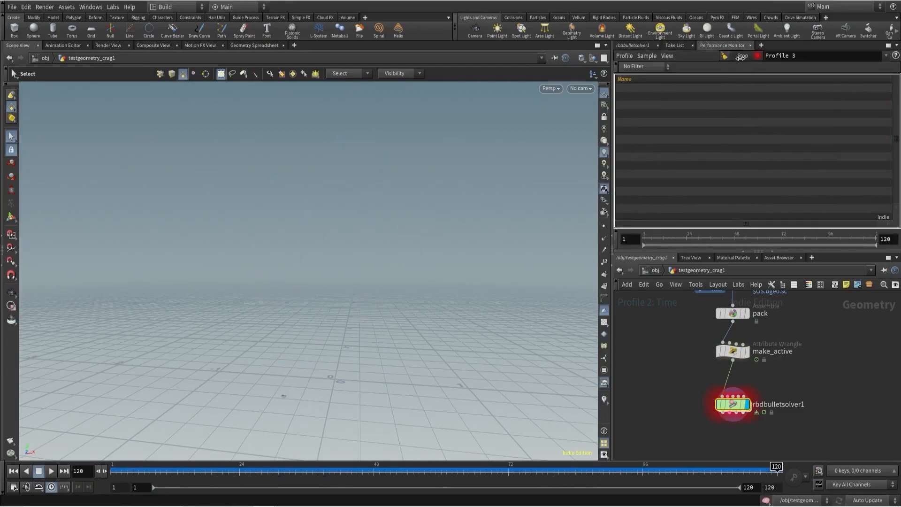
{"action": "left_click", "coordinate": [632, 45]}
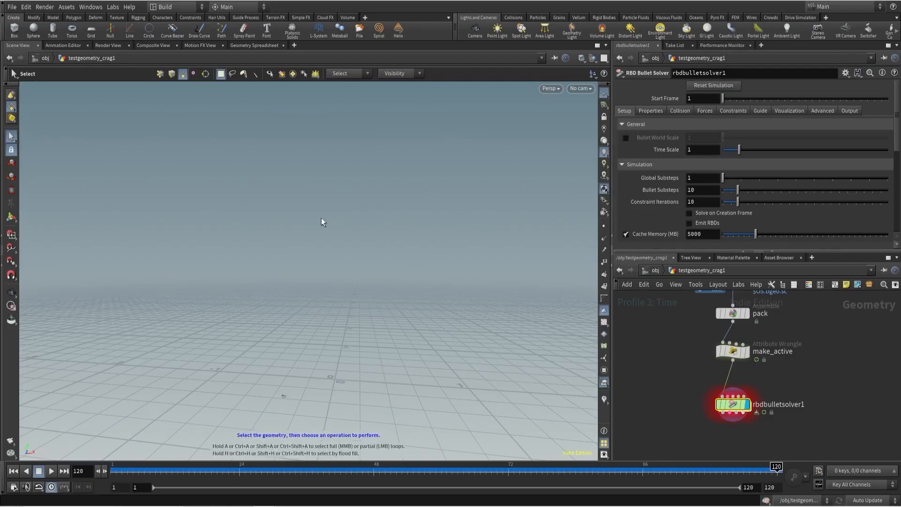
{"action": "key", "text": "Escape"}
{"action": "left_click_drag", "start_coordinate": [374, 237], "coordinate": [424, 269]}
{"action": "key", "text": "s"}
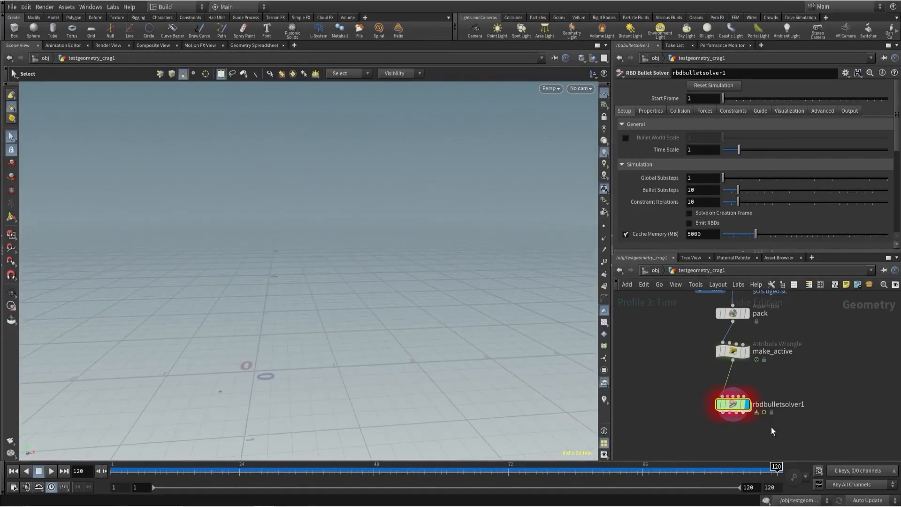
- Frame the simulated pieces, display make_active and stop recording the third performance profile
{"action": "left_click", "coordinate": [717, 45]}
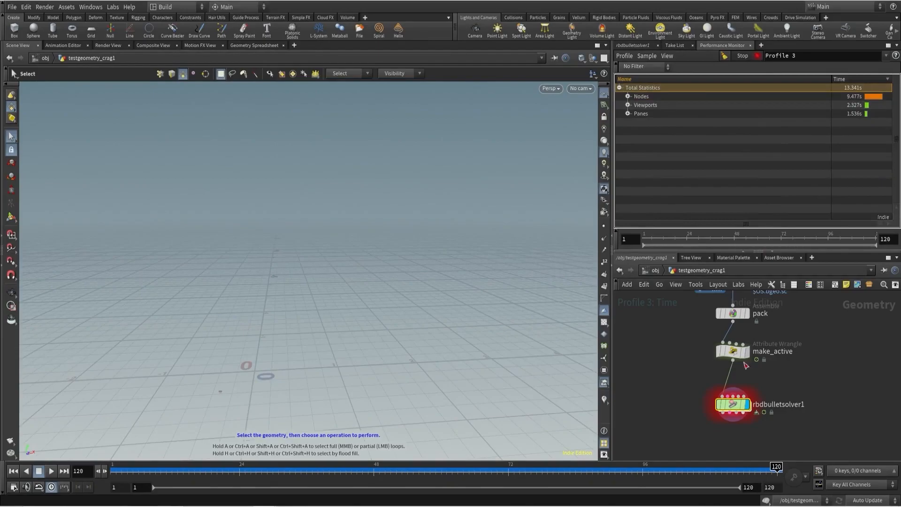
{"action": "key", "text": "space+f"}
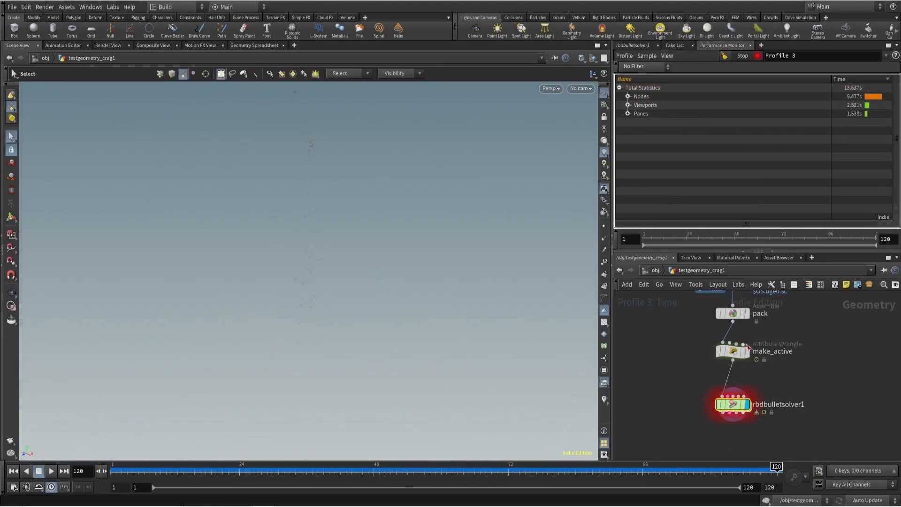
{"action": "left_click", "coordinate": [744, 352]}
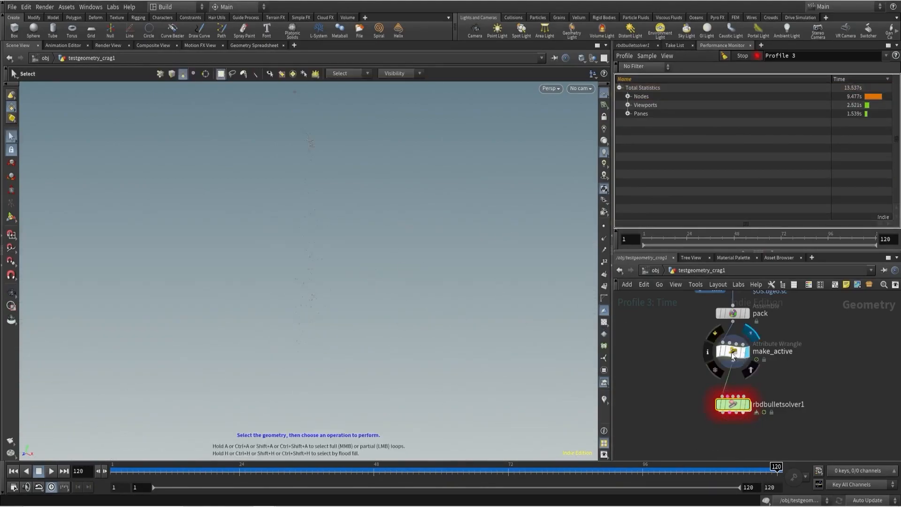
{"action": "left_click", "coordinate": [742, 55]}
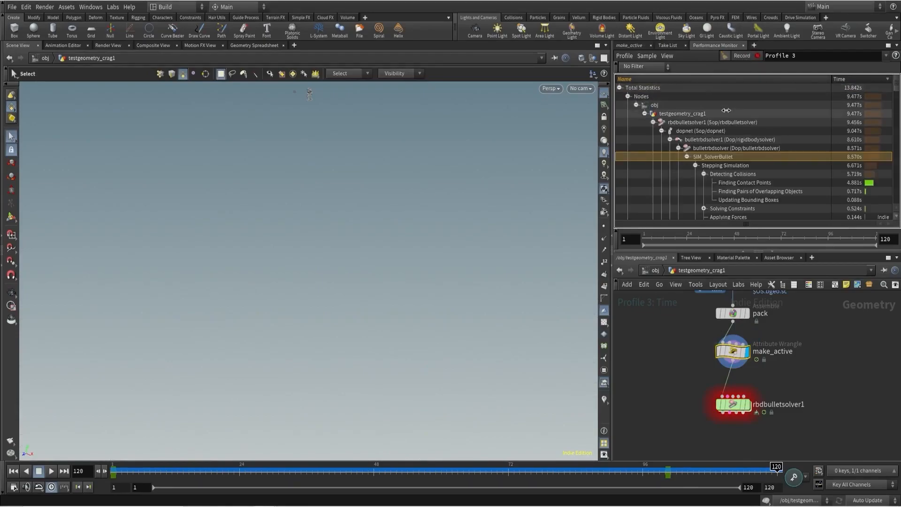
- Move rbdbulletsolver1 aside and place a DOP Network beneath make_active, wired to its output
{"action": "left_click", "coordinate": [629, 45]}
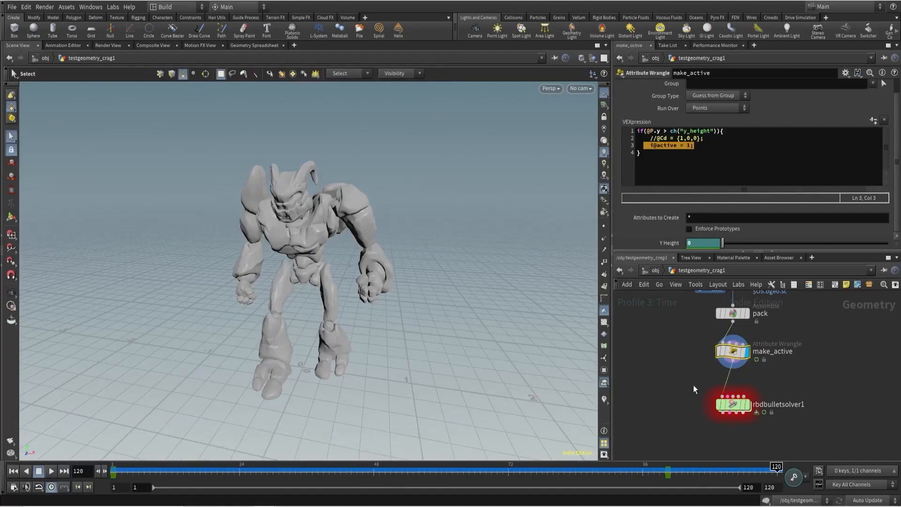
{"action": "left_click_drag", "start_coordinate": [728, 402], "coordinate": [795, 401]}
{"action": "key", "text": "Tab"}
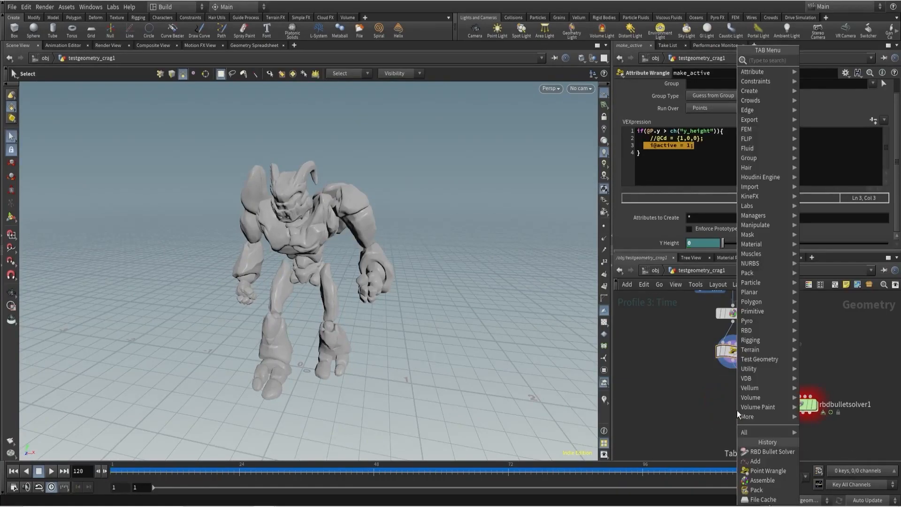
{"action": "type", "text": "dop"}
{"action": "left_click", "coordinate": [819, 70]}
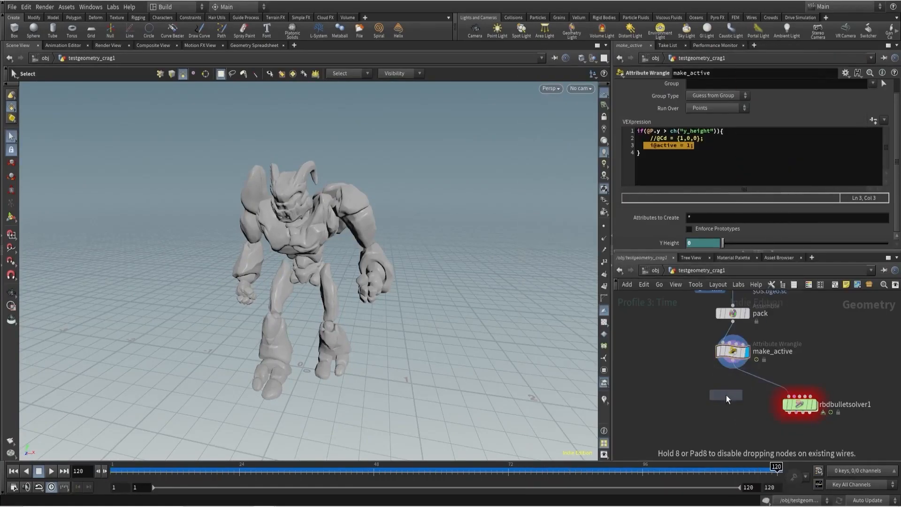
{"action": "left_click", "coordinate": [721, 411]}
- Add an RBD Packed Object inside the new DOP network and place it above the output node
{"action": "double_click", "coordinate": [720, 411]}
{"action": "key", "text": "Tab"}
{"action": "type", "text": "rbdp"}
{"action": "left_click", "coordinate": [737, 358]}
{"action": "left_click_drag", "start_coordinate": [737, 359], "coordinate": [735, 328]}
- Add a Rigid Body Solver and a Gravity Force between the packed object and the output, and align the chain
{"action": "key", "text": "Tab"}
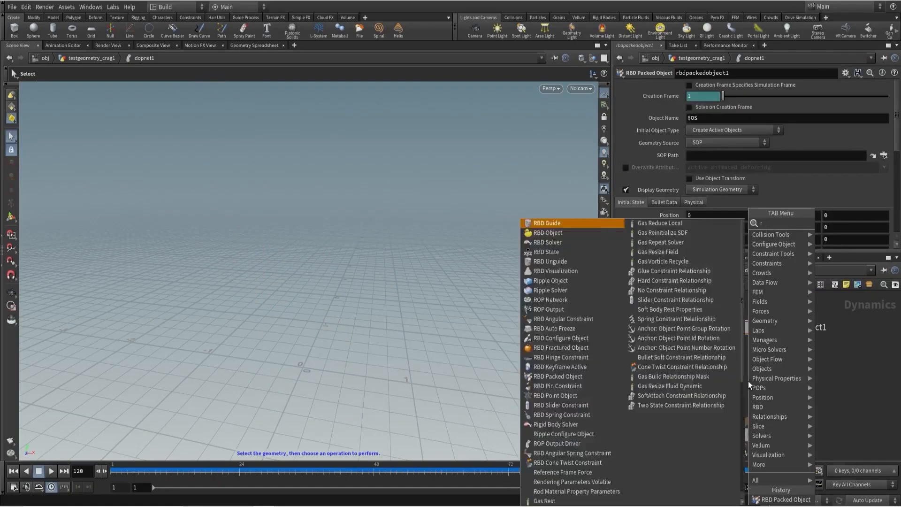
{"action": "left_click", "coordinate": [748, 381]}
{"action": "middle_click_drag", "start_coordinate": [699, 438], "coordinate": [680, 392]}
{"action": "key", "text": "Tab"}
{"action": "left_click", "coordinate": [661, 365]}
{"action": "middle_click_drag", "start_coordinate": [675, 347], "coordinate": [682, 392]}
{"action": "left_click_drag", "start_coordinate": [722, 336], "coordinate": [725, 368]}
{"action": "left_click_drag", "start_coordinate": [736, 388], "coordinate": [742, 422]}
{"action": "key", "text": "l"}
- Set the RBD Packed Object's geometry source to First Context Geometry
{"action": "left_click", "coordinate": [743, 296]}
{"action": "left_click", "coordinate": [707, 146]}
{"action": "left_click", "coordinate": [710, 165]}
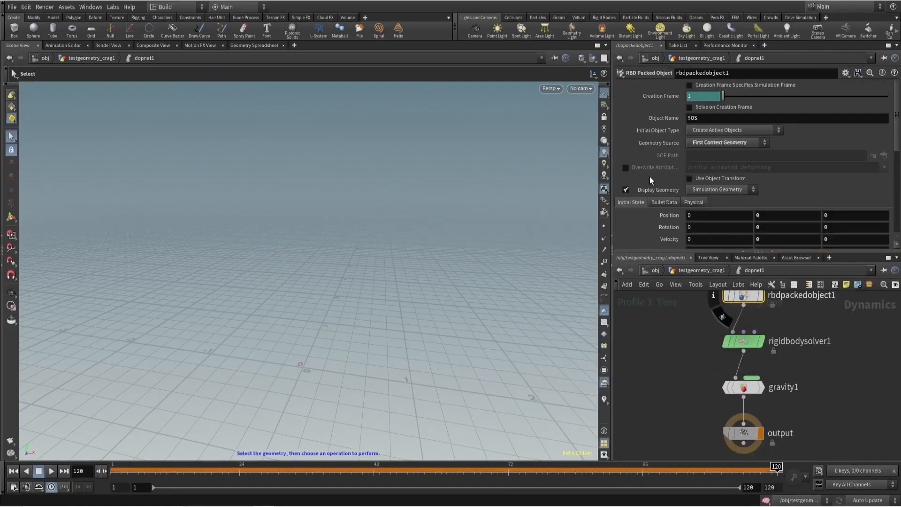
- Simulate the DOP network from frame 1, check make_active's animated Y Height, and return inside the network
{"action": "left_click", "coordinate": [13, 471]}
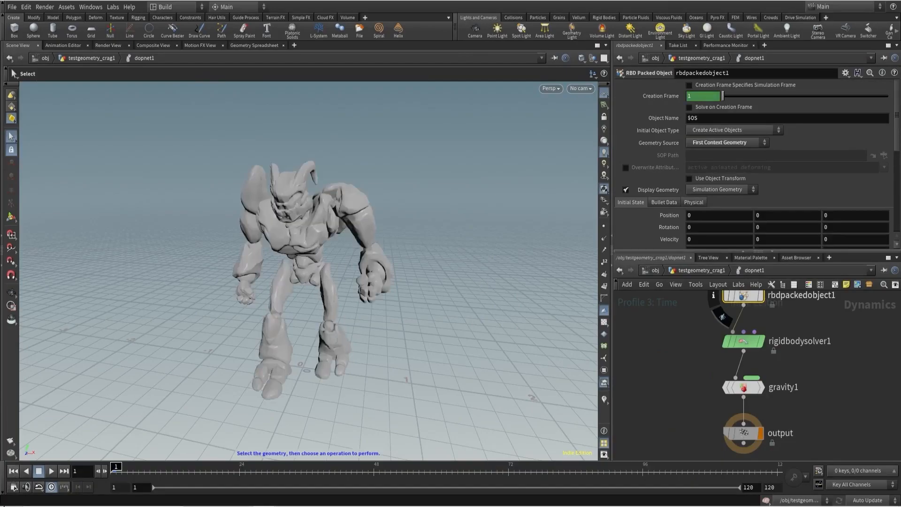
{"action": "left_click", "coordinate": [41, 472]}
{"action": "left_click", "coordinate": [702, 271]}
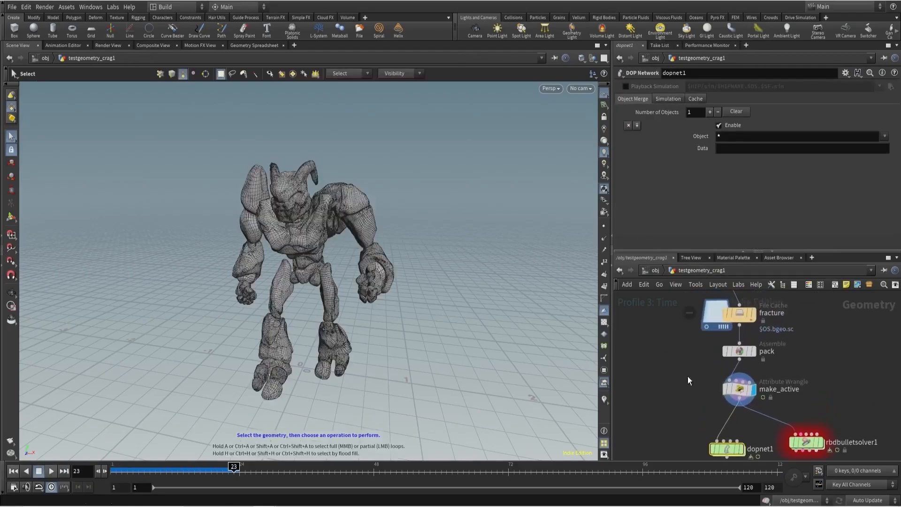
{"action": "left_click", "coordinate": [739, 390]}
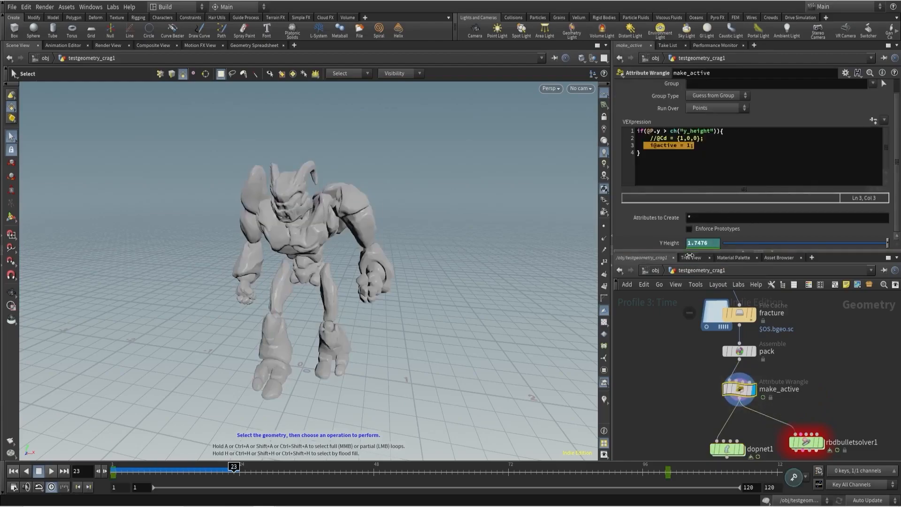
{"action": "middle_click_drag", "start_coordinate": [691, 395], "coordinate": [681, 338]}
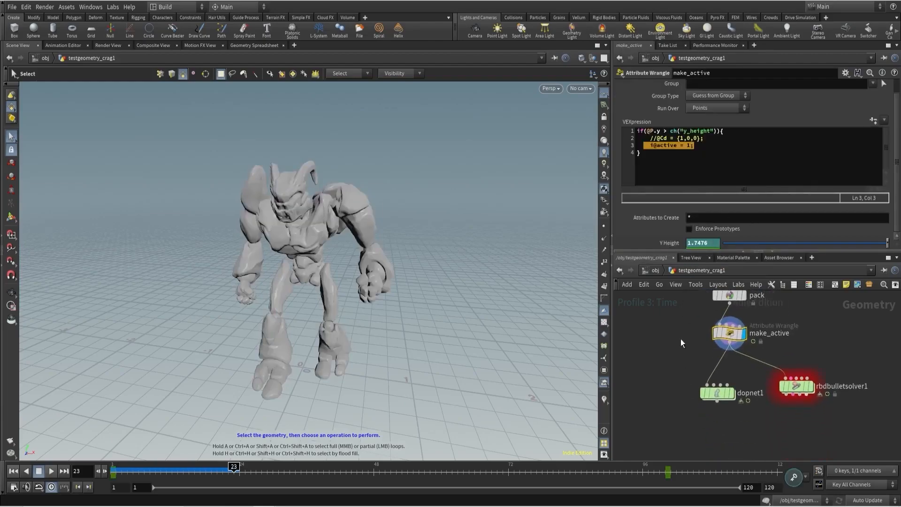
{"action": "double_click", "coordinate": [720, 397]}
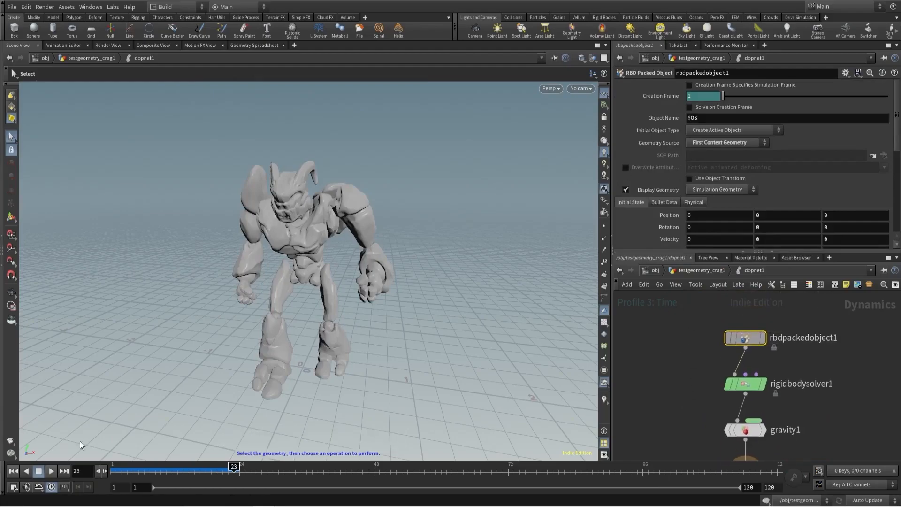
- Rewind to frame 1 and enable attribute overwriting on the RBD Packed Object for the active attribute only
{"action": "left_click", "coordinate": [13, 471]}
{"action": "left_click", "coordinate": [625, 168]}
{"action": "left_click_drag", "start_coordinate": [707, 168], "coordinate": [852, 167]}
{"action": "key", "text": "BackSpace"}
{"action": "key", "text": "BackSpace"}
{"action": "type", "text": "e"}
{"action": "key", "text": "Return"}
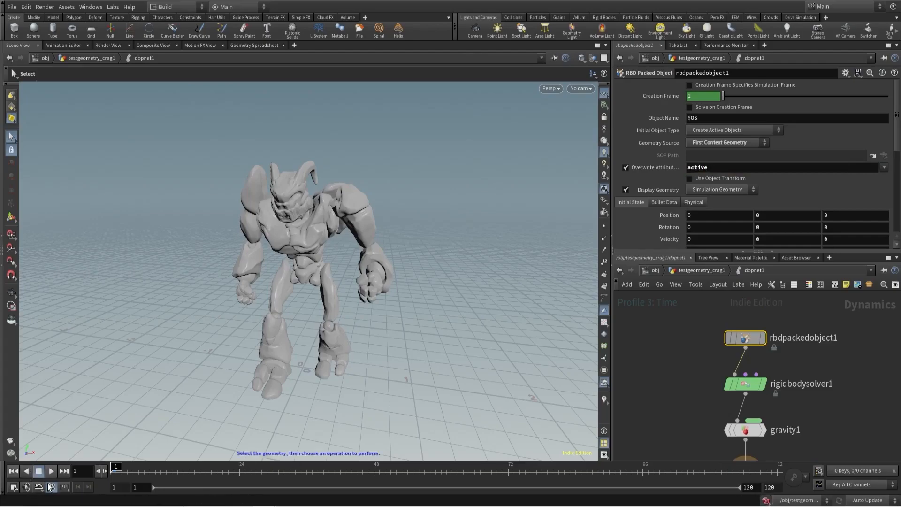
- Go to frame 120 and record a fourth performance profile of the DOP network simulation
{"action": "left_click", "coordinate": [64, 470]}
{"action": "middle_click_drag", "start_coordinate": [700, 356], "coordinate": [692, 336]}
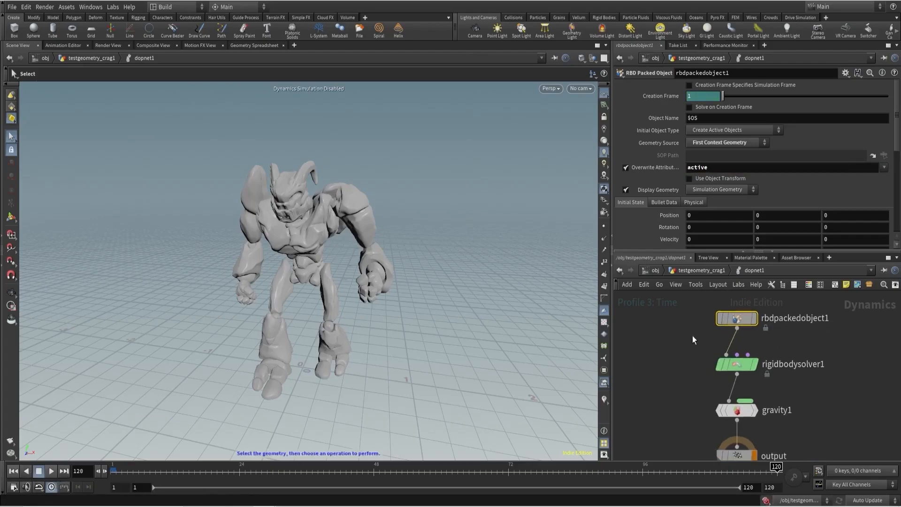
{"action": "left_click", "coordinate": [725, 45]}
{"action": "left_click", "coordinate": [748, 57]}
{"action": "left_click", "coordinate": [634, 45]}
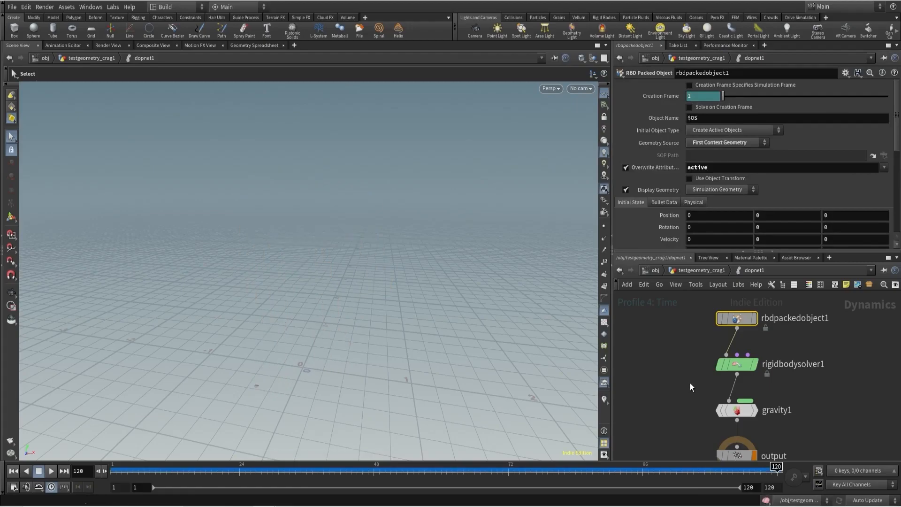
- Inspect the fallen pieces at frame 120, review the profile's total node time, and return to the character's geometry network
{"action": "right_click_drag", "start_coordinate": [402, 193], "coordinate": [281, 300], "text": "alt"}
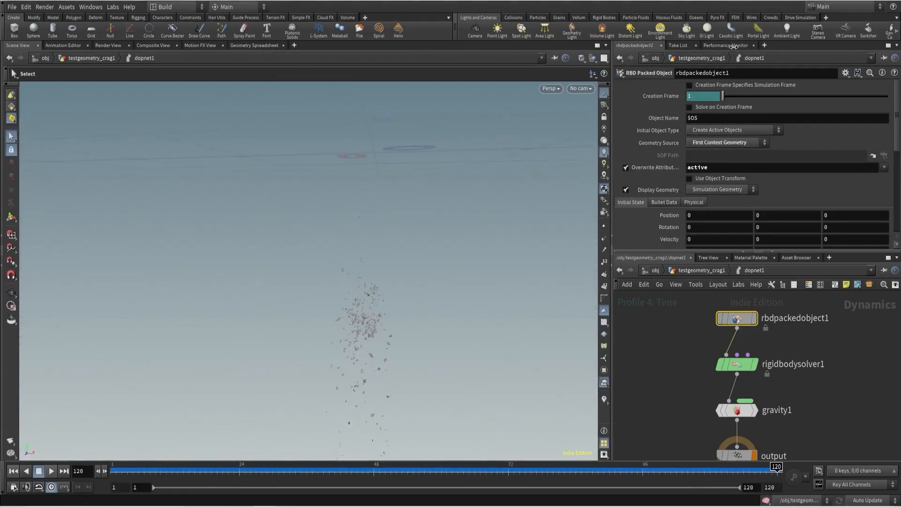
{"action": "left_click", "coordinate": [725, 45]}
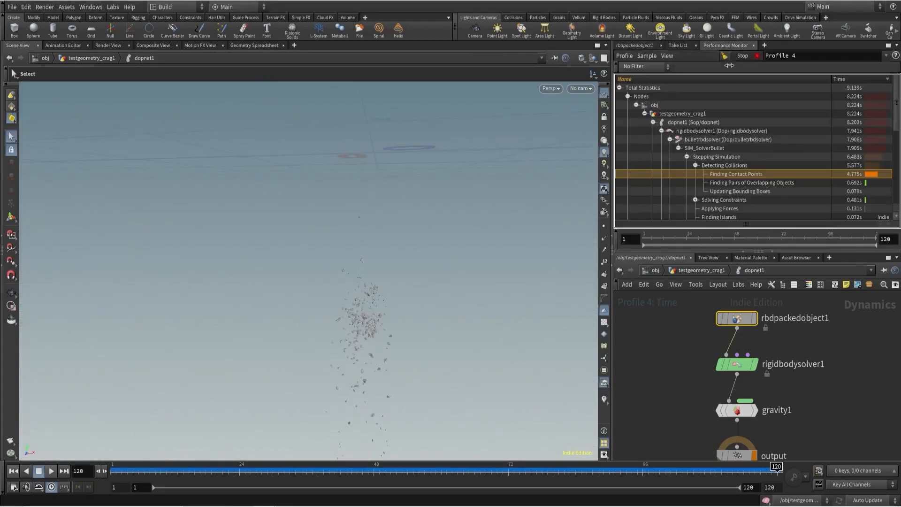
{"action": "left_click", "coordinate": [626, 96]}
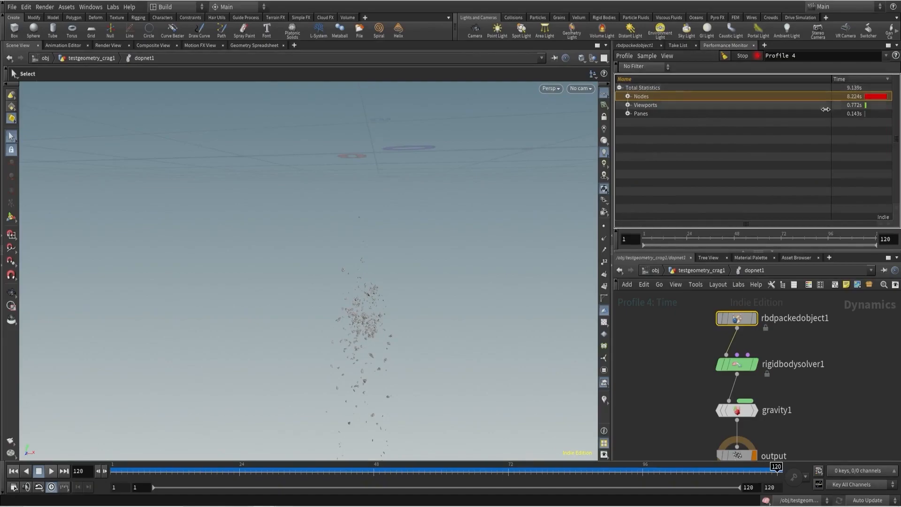
{"action": "left_click", "coordinate": [699, 270]}
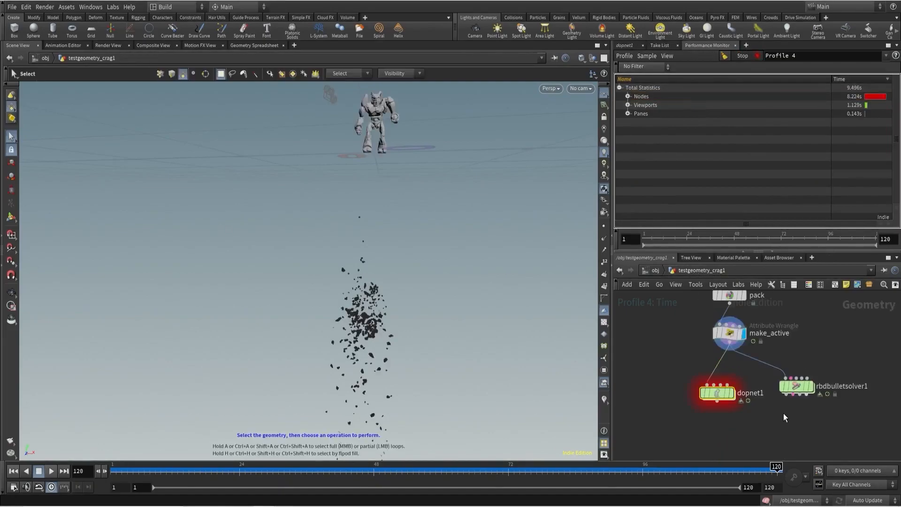
{"action": "mouse_move", "coordinate": [717, 398]}
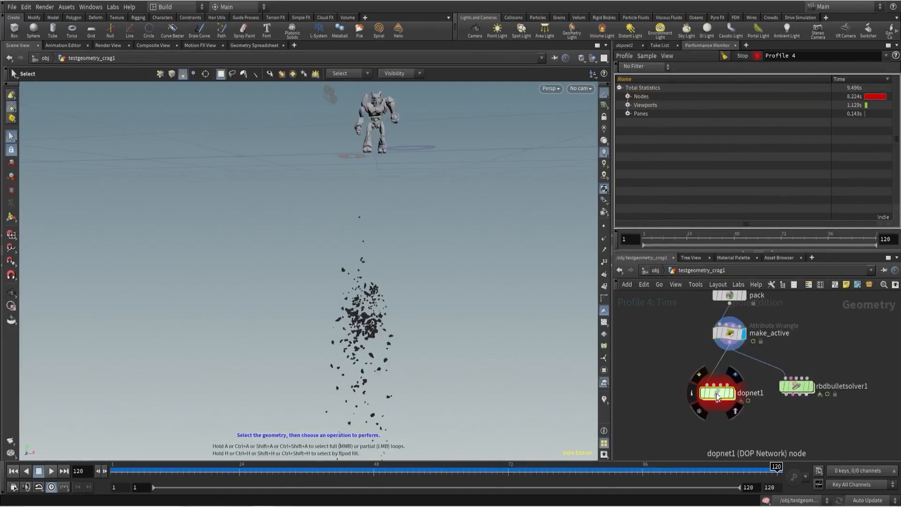
- Rewind to frame 1, enable Drag on rbdbulletsolver1 and examine its Forces and Guide settings
{"action": "left_click", "coordinate": [13, 471]}
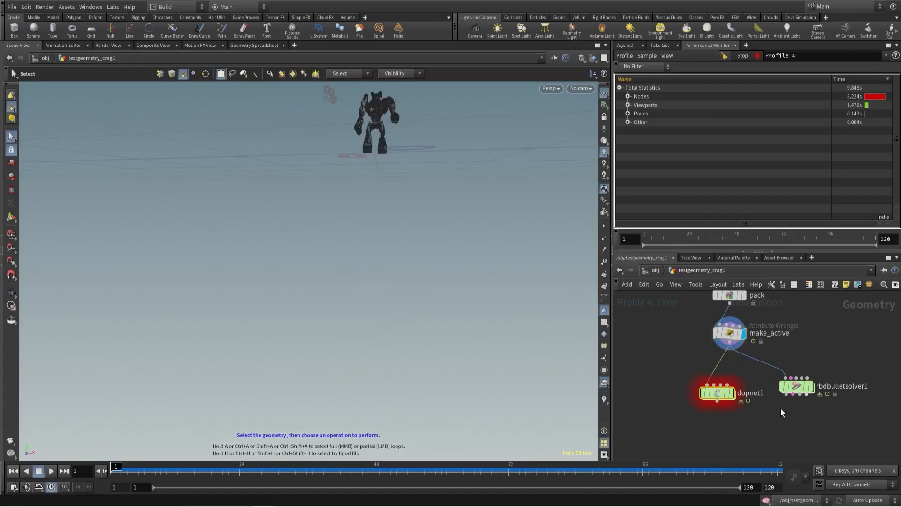
{"action": "left_click", "coordinate": [797, 386]}
{"action": "left_click", "coordinate": [633, 45]}
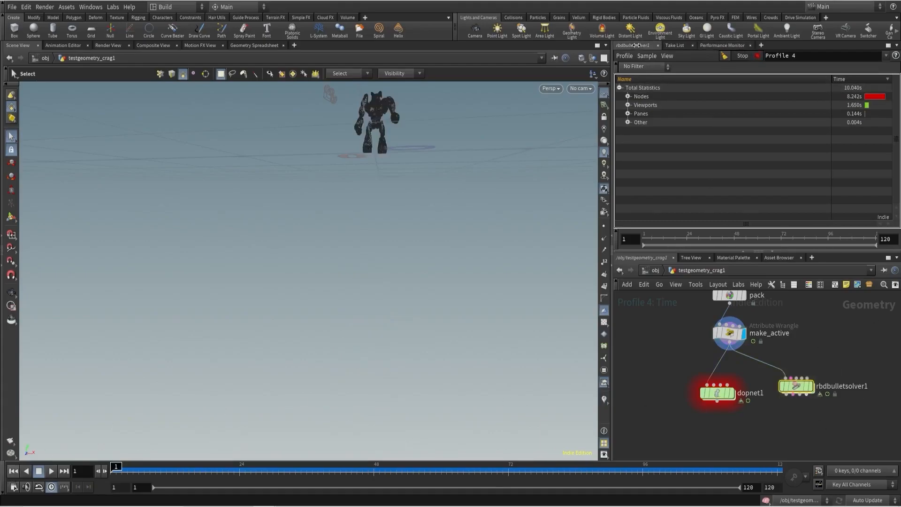
{"action": "left_click", "coordinate": [704, 111]}
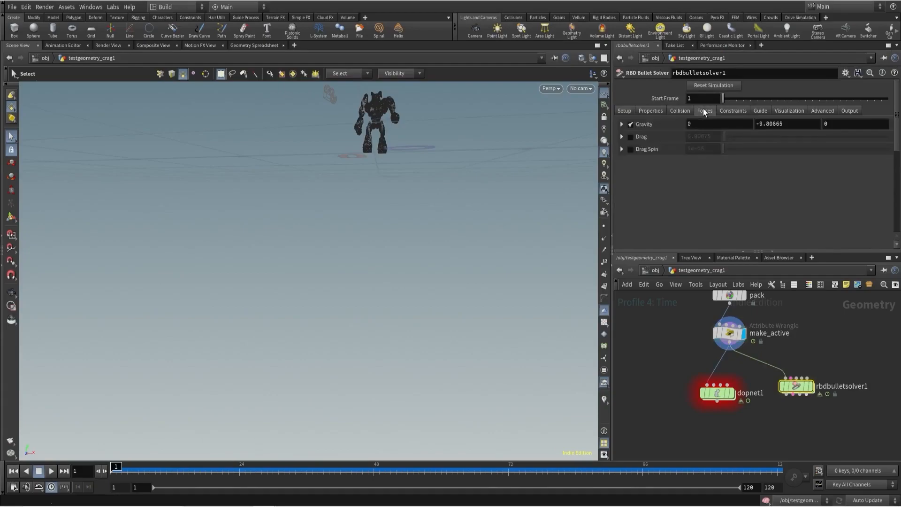
{"action": "left_click", "coordinate": [630, 136]}
{"action": "left_click", "coordinate": [636, 149]}
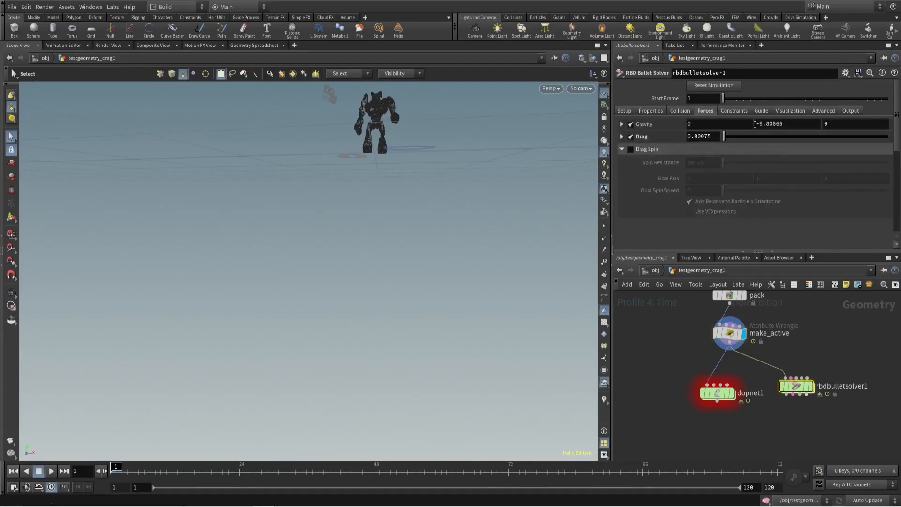
{"action": "left_click", "coordinate": [762, 112]}
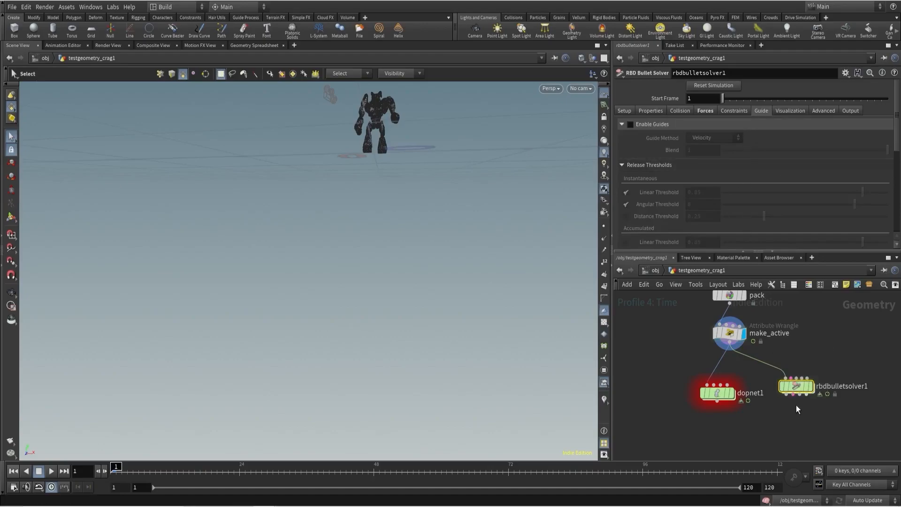
- Delete rbdbulletsolver1 and align the remaining DOP network directly beneath make_active
{"action": "key", "text": "Delete"}
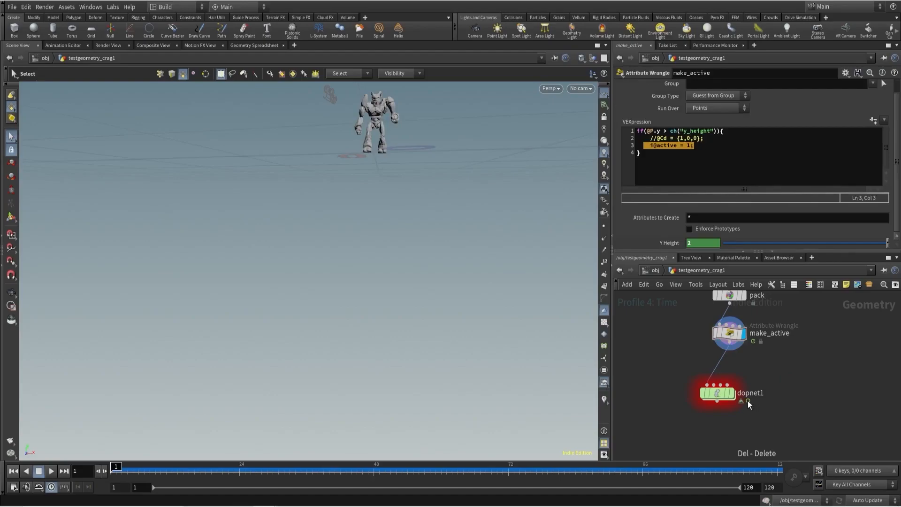
{"action": "left_click_drag", "start_coordinate": [719, 391], "coordinate": [726, 389]}
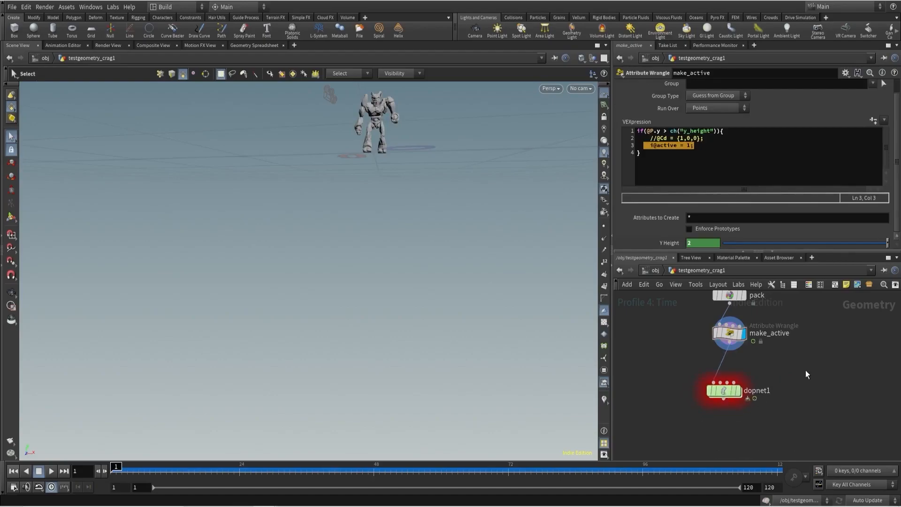
{"action": "key", "text": "l"}
- Rename the DOP network to RBD_sim
{"action": "double_click", "coordinate": [761, 372]}
{"action": "type", "text": "RBD_si"}
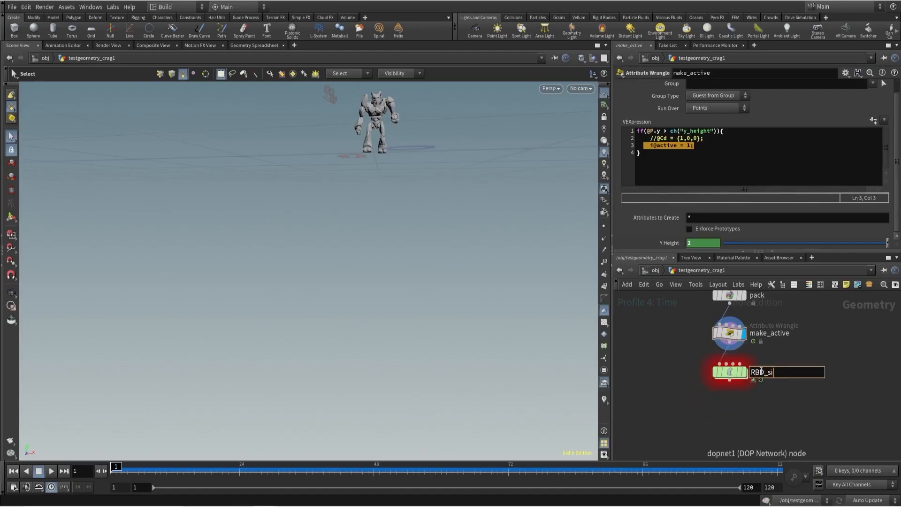
{"action": "type", "text": "m"}
{"action": "key", "text": "Return"}
- Reset the performance monitor's recording and return to the node parameters
{"action": "left_click", "coordinate": [715, 45]}
{"action": "left_click", "coordinate": [725, 55]}
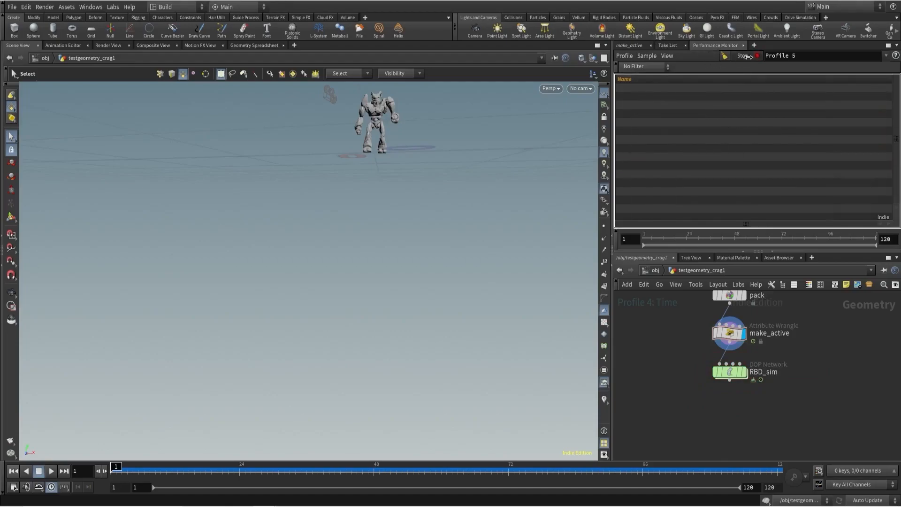
{"action": "left_click", "coordinate": [631, 44]}
- Enter the RBD_sim network and rename the RBD Packed Object to rbd
{"action": "scroll", "coordinate": [728, 393], "scroll_direction": "down", "scroll_amount": 1}
{"action": "left_click", "coordinate": [729, 395]}
{"action": "key", "text": "i"}
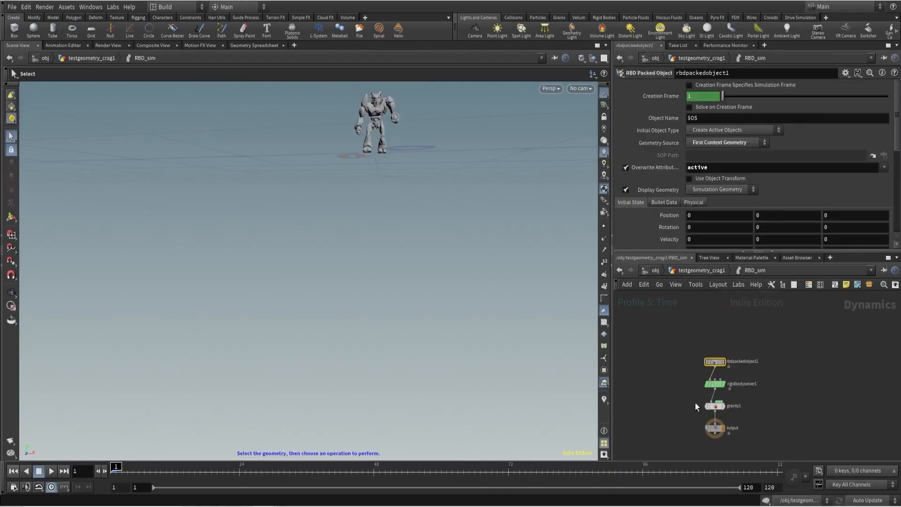
{"action": "double_click", "coordinate": [738, 365]}
{"action": "type", "text": "rbd"}
{"action": "key", "text": "Return"}
- Look through cam1, save the scene and frame the network's nodes
{"action": "left_click", "coordinate": [581, 88]}
{"action": "left_click", "coordinate": [590, 128]}
{"action": "key", "text": "ctrl+s"}
{"action": "key", "text": "h"}
- Add a Ground Plane and a Merge node to the RBD_sim network
{"action": "key", "text": "Tab"}
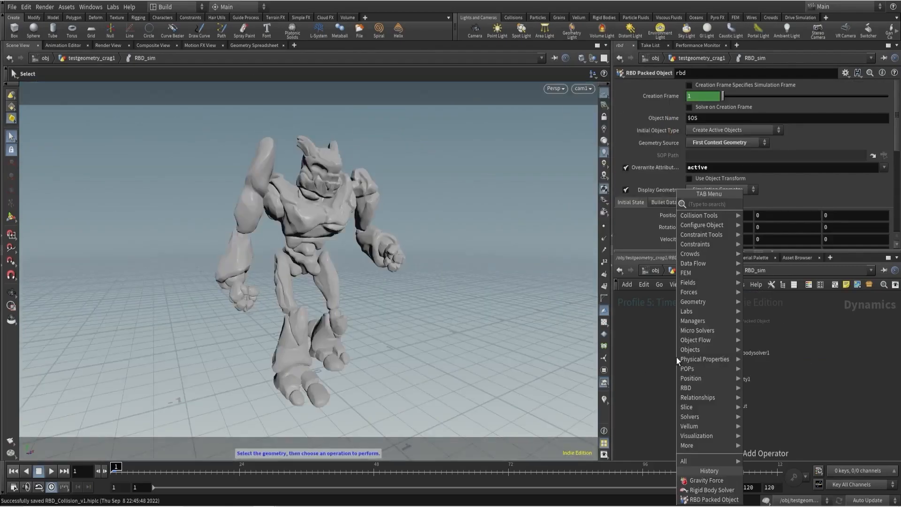
{"action": "type", "text": "ground"}
{"action": "key", "text": "Return"}
{"action": "left_click", "coordinate": [677, 358]}
{"action": "key", "text": "Tab"}
{"action": "type", "text": "me"}
{"action": "left_click", "coordinate": [764, 195]}
{"action": "left_click", "coordinate": [681, 389]}
- Wire the ground plane and then the rigid body solver into the merge, connect it to gravity, and align the nodes
{"action": "scroll", "coordinate": [675, 371], "scroll_direction": "up", "scroll_amount": 2}
{"action": "left_click", "coordinate": [677, 359]}
{"action": "left_click", "coordinate": [685, 387]}
{"action": "left_click", "coordinate": [737, 355]}
{"action": "left_click", "coordinate": [687, 388]}
{"action": "left_click", "coordinate": [685, 405]}
{"action": "left_click", "coordinate": [726, 382]}
{"action": "left_click", "coordinate": [676, 322]}
{"action": "key", "text": "l"}
- View the character's feet from below and lower the ground plane beneath them with a Y position of -.02
{"action": "left_click_drag", "start_coordinate": [413, 334], "coordinate": [305, 246], "text": "alt"}
{"action": "middle_click_drag", "start_coordinate": [684, 321], "coordinate": [682, 363]}
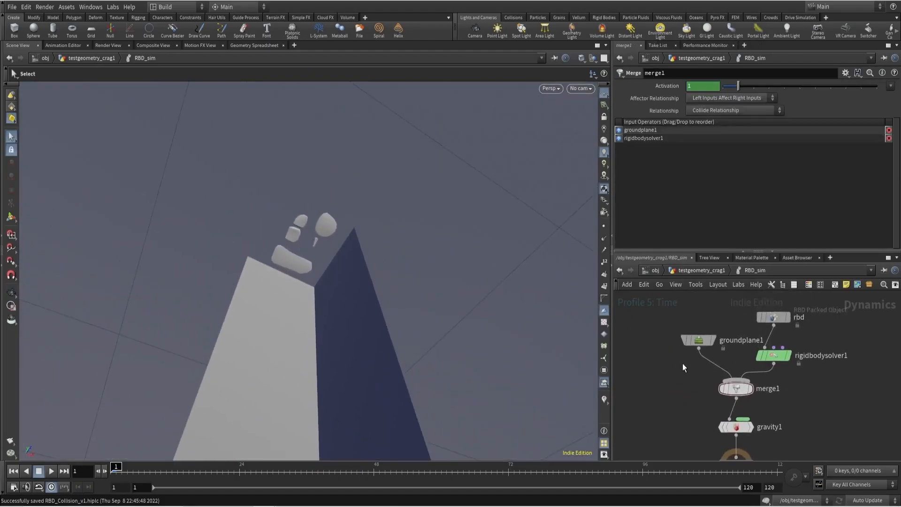
{"action": "left_click", "coordinate": [698, 339]}
{"action": "left_click", "coordinate": [765, 161]}
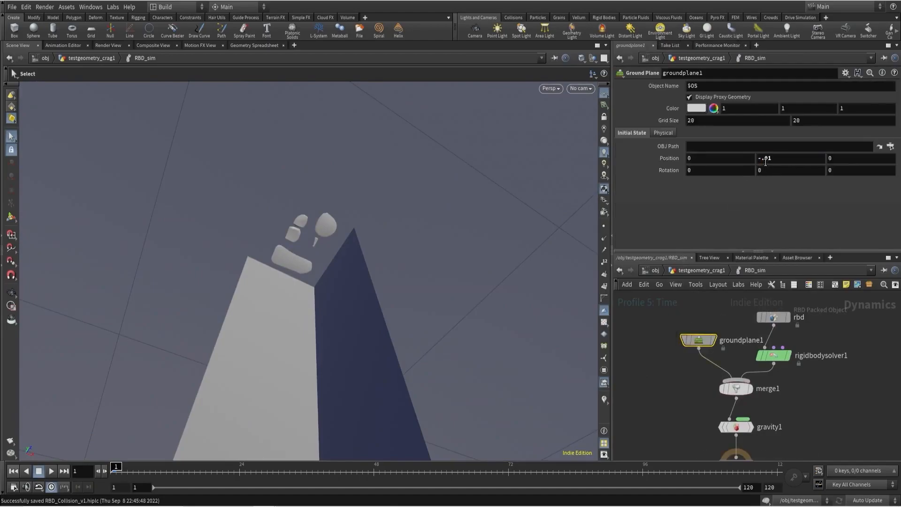
{"action": "key", "text": "Return"}
{"action": "left_click", "coordinate": [791, 161]}
{"action": "key", "text": "BackSpace"}
{"action": "type", "text": "2"}
{"action": "key", "text": "Return"}
- Look through cam1 again, turn off the ground plane's proxy geometry display and save the scene
{"action": "left_click", "coordinate": [581, 89]}
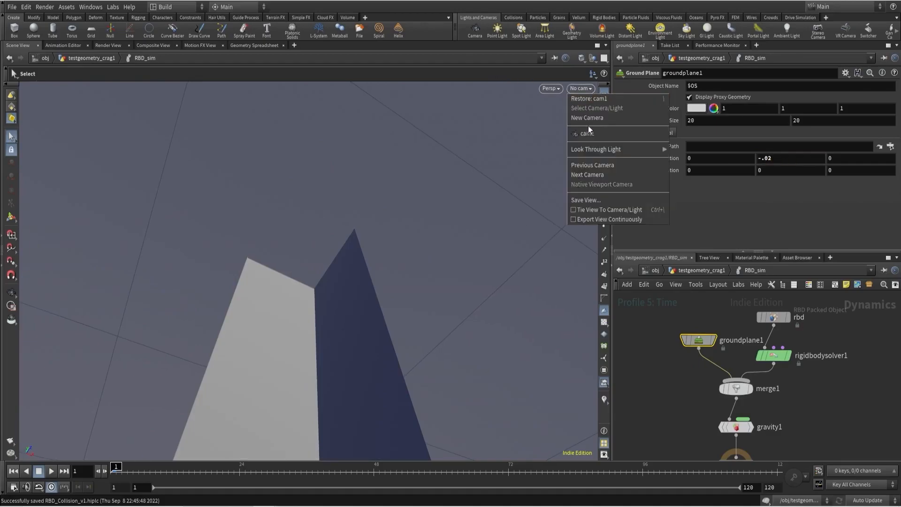
{"action": "left_click", "coordinate": [586, 133]}
{"action": "key", "text": "ctrl+s"}
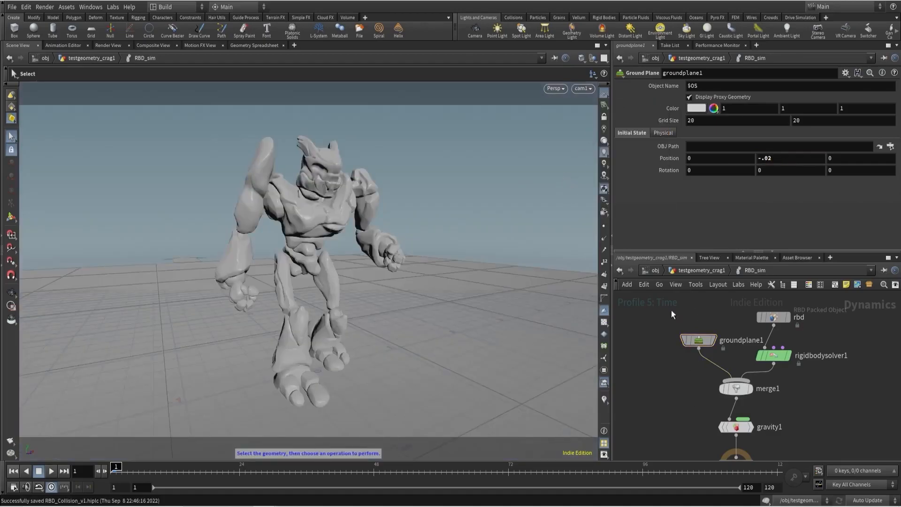
{"action": "left_click", "coordinate": [690, 97]}
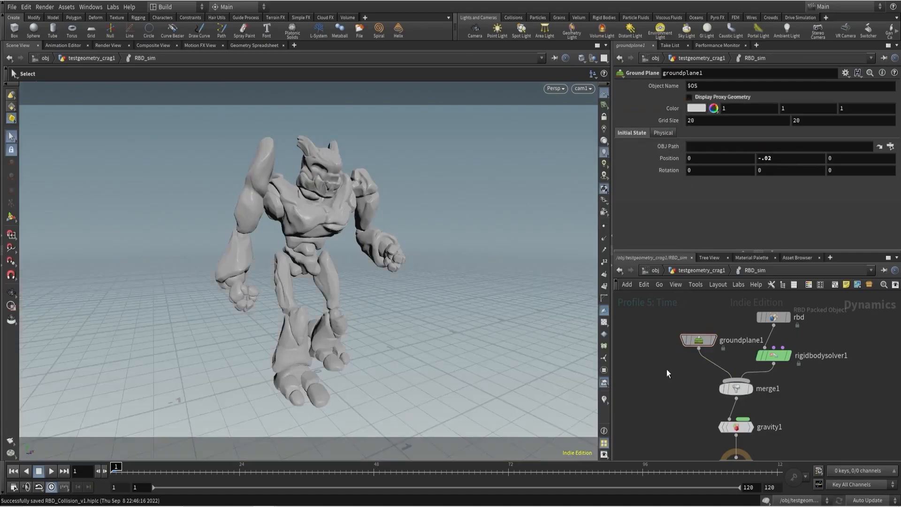
{"action": "key", "text": "ctrl+s"}
- Lock cam1 to the view, pull it back to show more space around the character, and unlock it
{"action": "left_click", "coordinate": [604, 116]}
{"action": "scroll", "coordinate": [381, 248], "scroll_direction": "down", "scroll_amount": 2}
{"action": "left_click_drag", "start_coordinate": [381, 249], "coordinate": [363, 263], "text": "alt"}
{"action": "scroll", "coordinate": [363, 262], "scroll_direction": "down", "scroll_amount": 1}
{"action": "key", "text": "s"}
{"action": "left_click", "coordinate": [604, 117]}
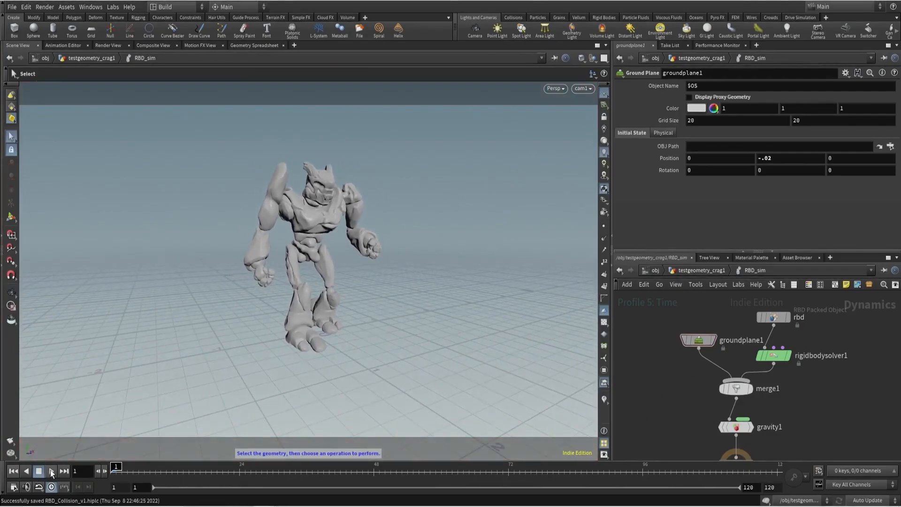
- Render a flipbook of the RBD simulation over frames 1 to 120
{"action": "left_click", "coordinate": [10, 440]}
{"action": "left_click", "coordinate": [35, 447]}
{"action": "left_click", "coordinate": [145, 494]}
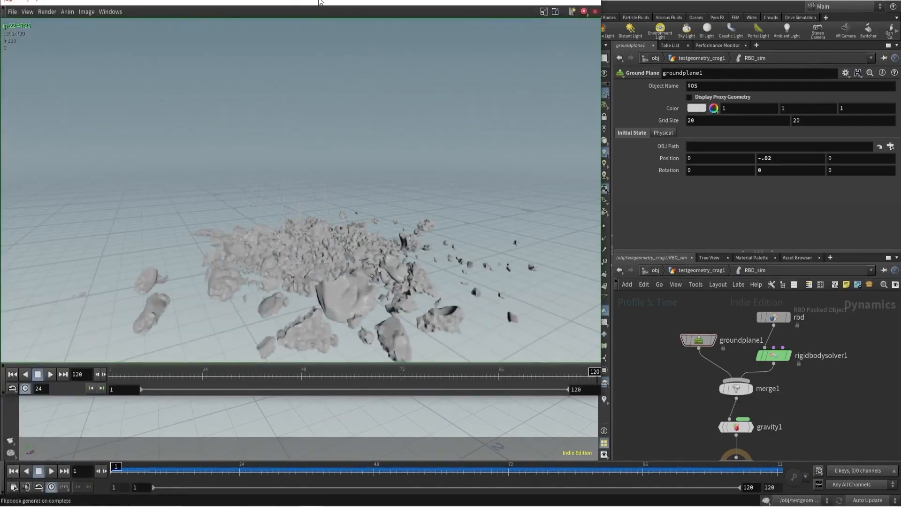
- Play and scrub the flipbook, and examine the scattered small fragments up close around frame 101
{"action": "left_click_drag", "start_coordinate": [320, 2], "coordinate": [497, 34]}
{"action": "left_click", "coordinate": [228, 409]}
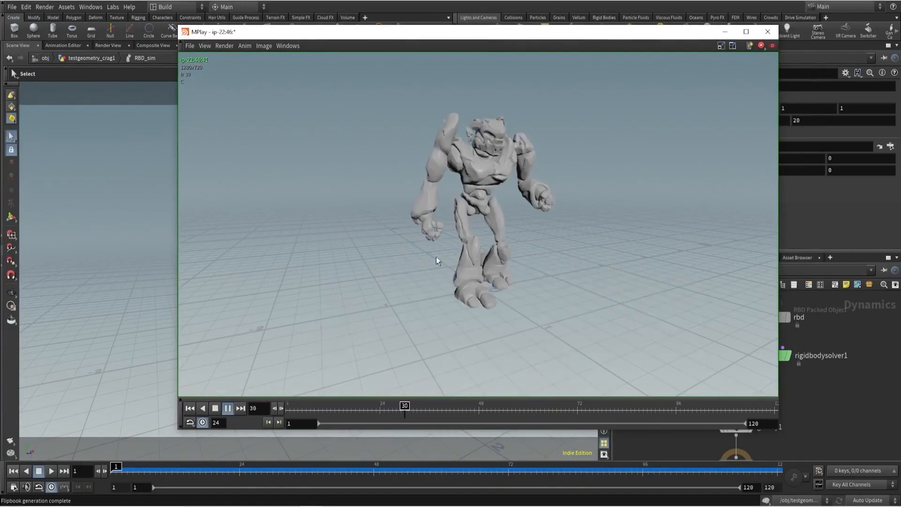
{"action": "left_click", "coordinate": [533, 408]}
{"action": "left_click_drag", "start_coordinate": [533, 409], "coordinate": [697, 439]}
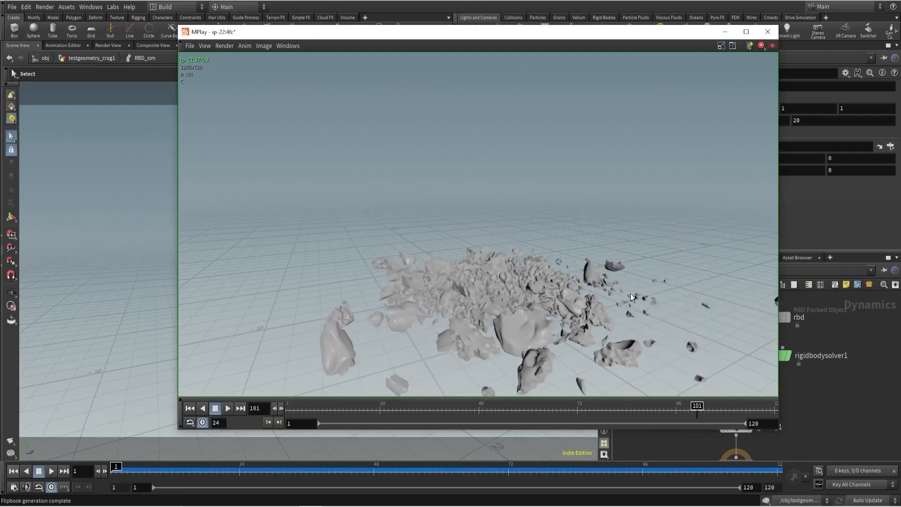
{"action": "scroll", "coordinate": [638, 298], "scroll_direction": "up", "scroll_amount": 7}
{"action": "middle_click_drag", "start_coordinate": [613, 288], "coordinate": [541, 229]}
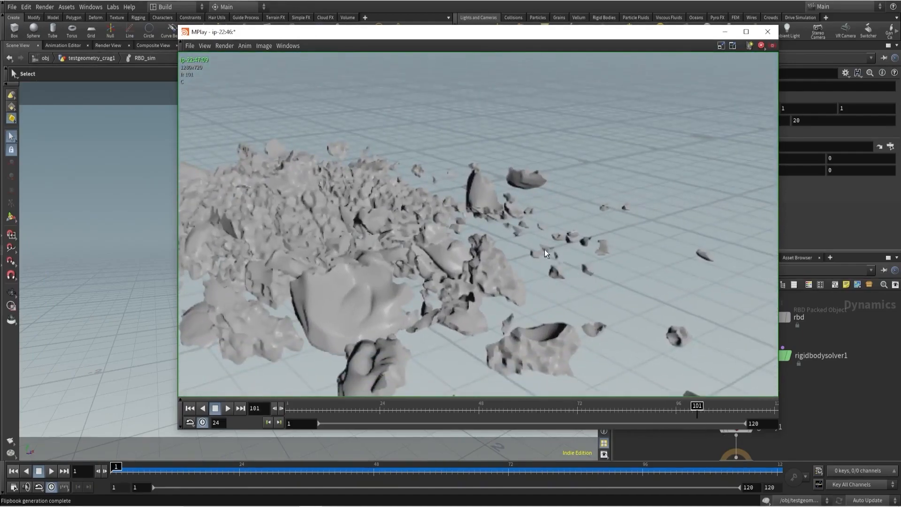
{"action": "left_click_drag", "start_coordinate": [697, 406], "coordinate": [590, 407]}
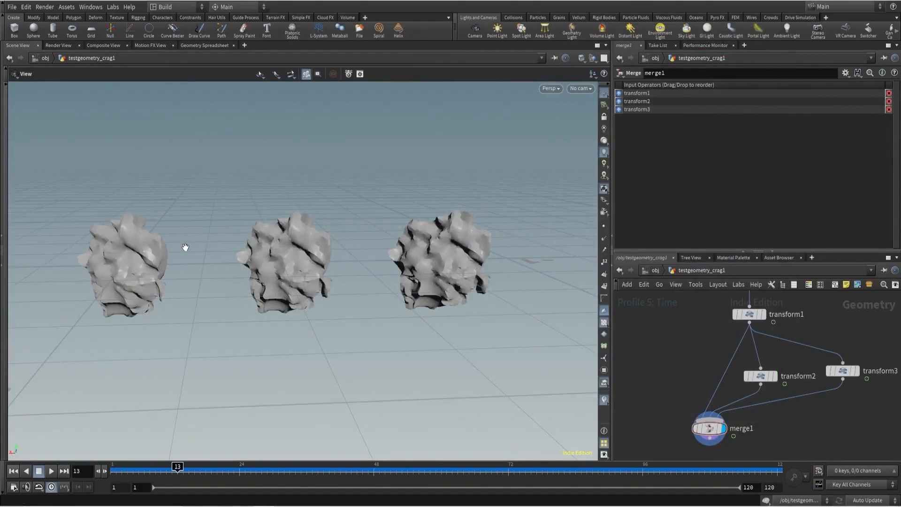
- Set the uniform scale of transform2 to .5 and of transform3 to .25
{"action": "left_click_drag", "start_coordinate": [687, 352], "coordinate": [776, 394]}
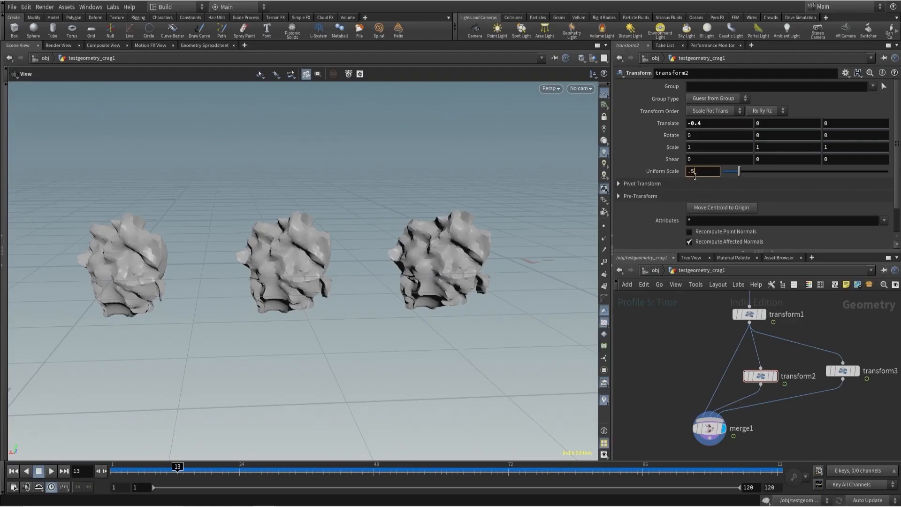
{"action": "left_click", "coordinate": [695, 171]}
{"action": "type", "text": ".5"}
{"action": "key", "text": "Return"}
{"action": "left_click_drag", "start_coordinate": [867, 439], "coordinate": [830, 355]}
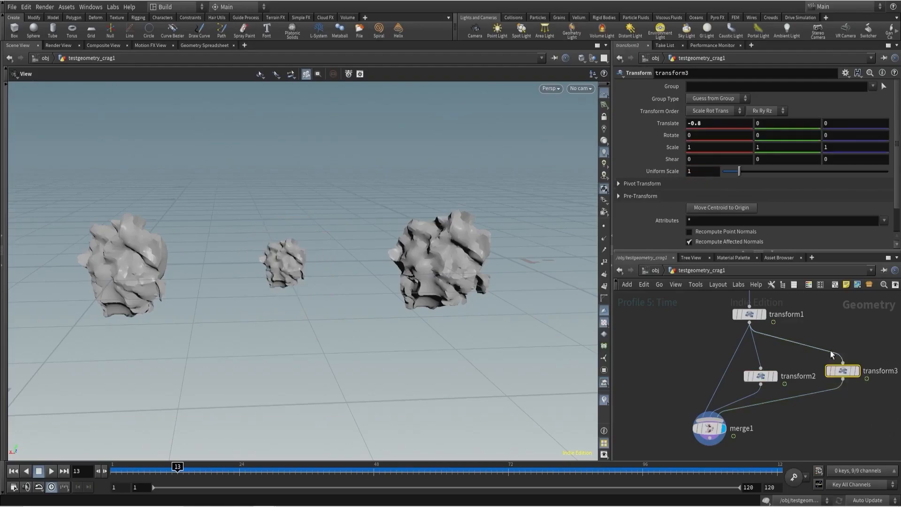
{"action": "left_click", "coordinate": [706, 172]}
{"action": "key", "text": "Return"}
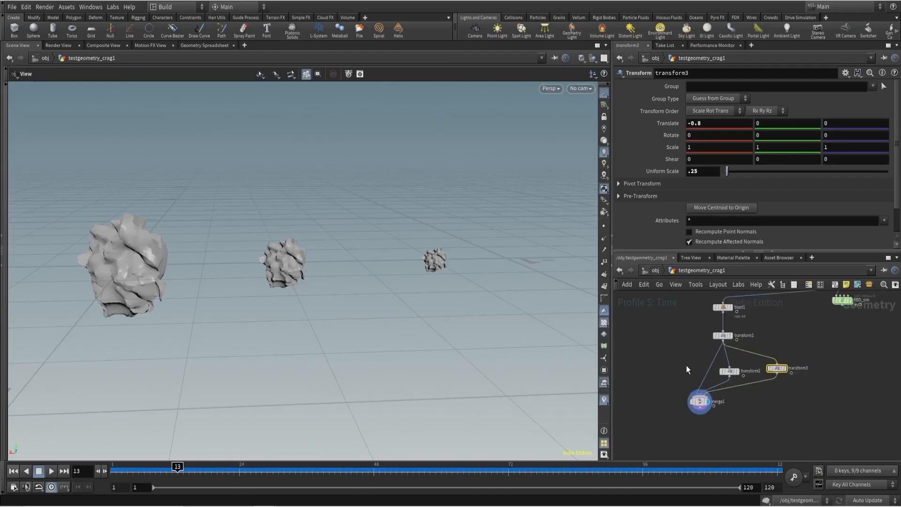
- Try an RBD Bullet Solver node beside the transforms, look at its simulation settings and delete the node
{"action": "key", "text": "Tab"}
{"action": "type", "text": "rbds"}
{"action": "key", "text": "Return"}
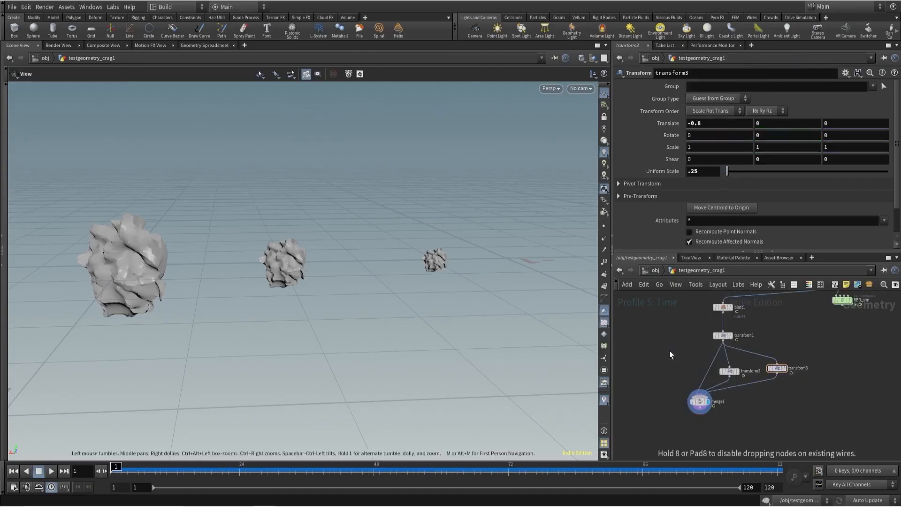
{"action": "left_click", "coordinate": [670, 351]}
{"action": "left_click", "coordinate": [689, 223]}
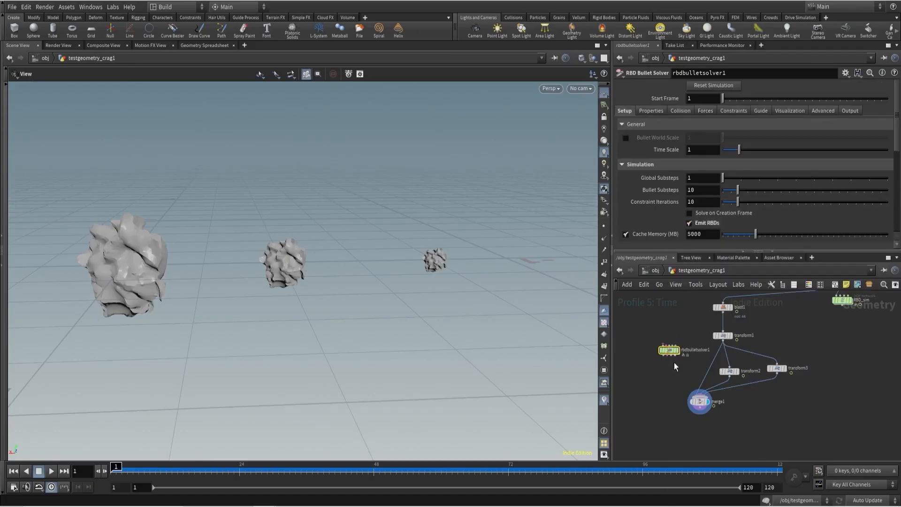
{"action": "key", "text": "Delete"}
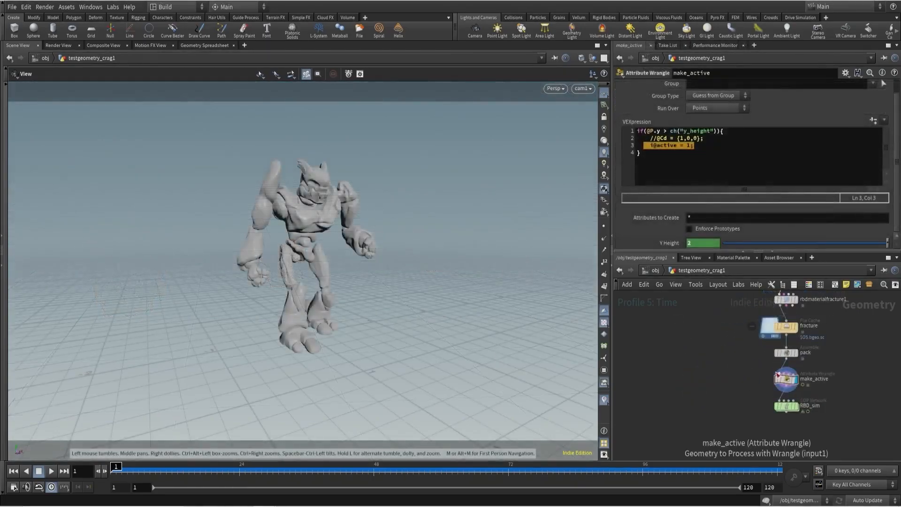
- Try an Exploded View node on the output of make_active and display it to inspect the fractured pieces
{"action": "key", "text": "Tab"}
{"action": "type", "text": "ex"}
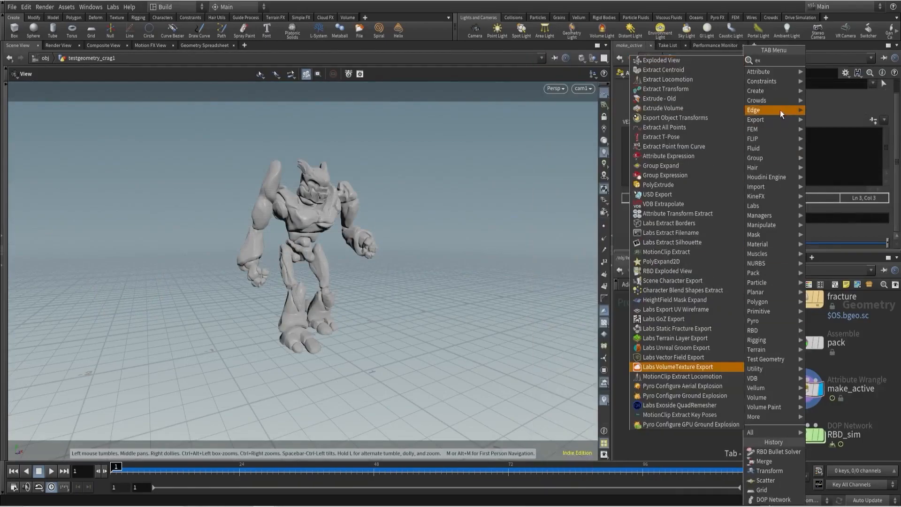
{"action": "left_click", "coordinate": [680, 61]}
{"action": "left_click", "coordinate": [714, 388]}
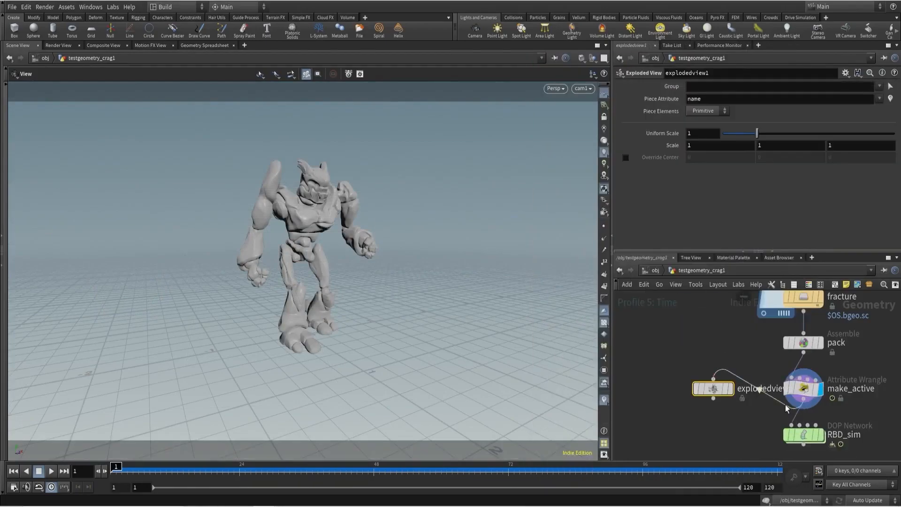
{"action": "left_click", "coordinate": [730, 389]}
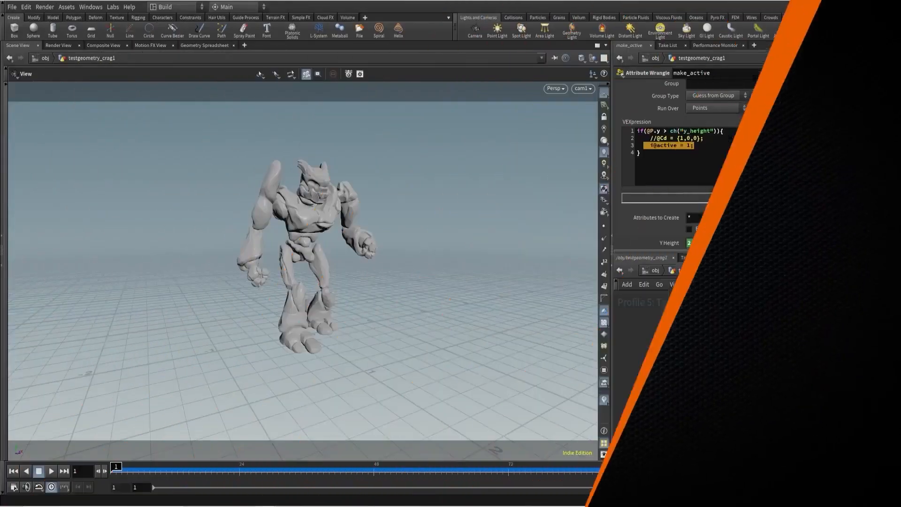
- Insert a Measure node between fracture and pack and display it
{"action": "left_click", "coordinate": [754, 323]}
{"action": "left_click_drag", "start_coordinate": [754, 323], "coordinate": [754, 369]}
{"action": "key", "text": "Tab"}
{"action": "type", "text": "measure"}
{"action": "key", "text": "Return"}
{"action": "left_click_drag", "start_coordinate": [709, 347], "coordinate": [753, 332]}
{"action": "left_click", "coordinate": [751, 331]}
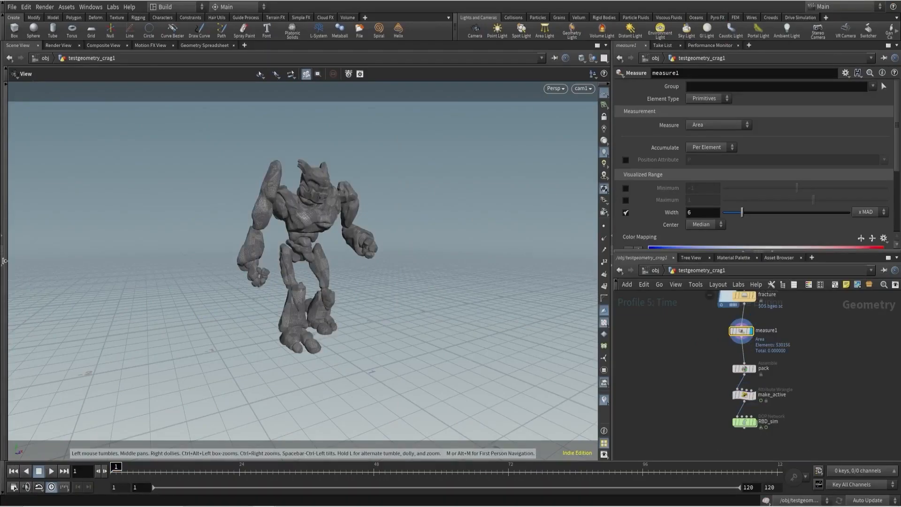
- Turn on the measure node's area visualization in the viewport, hide the shelf and save the scene
{"action": "left_click", "coordinate": [6, 239]}
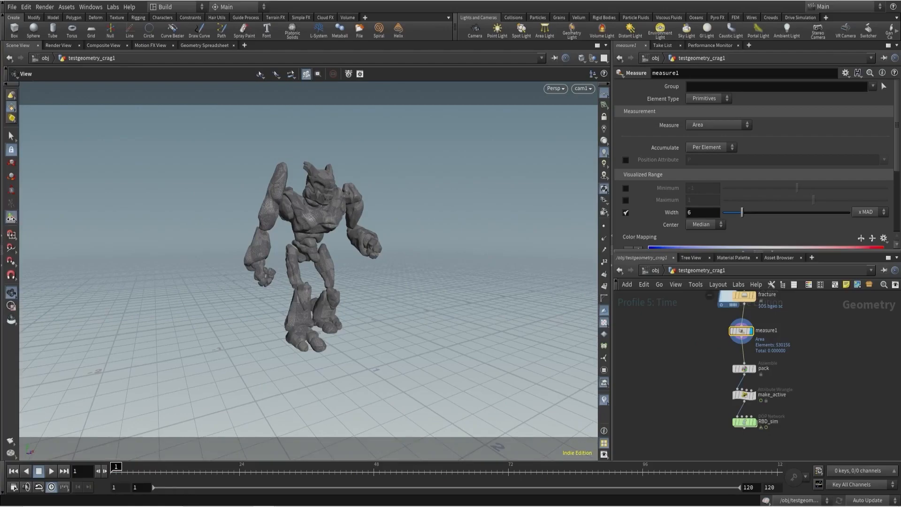
{"action": "left_click", "coordinate": [11, 217]}
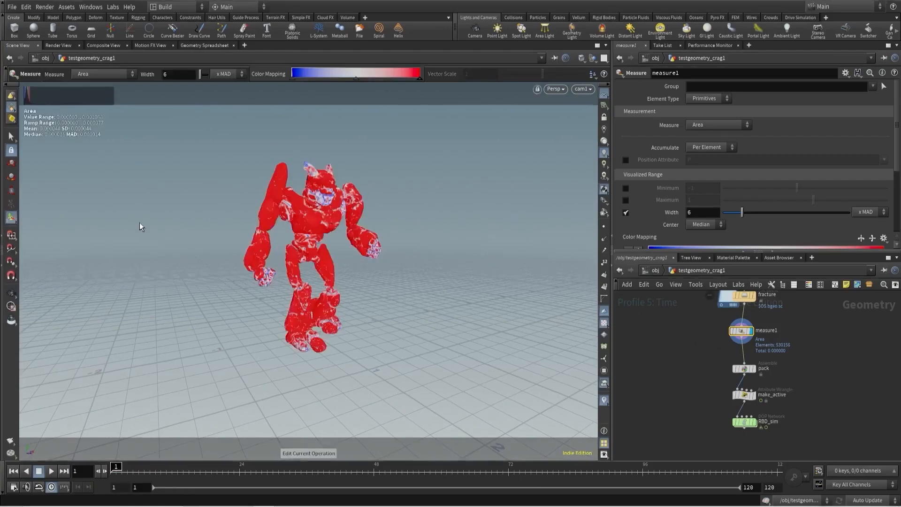
{"action": "left_click", "coordinate": [3, 23]}
{"action": "key", "text": "ctrl+s"}
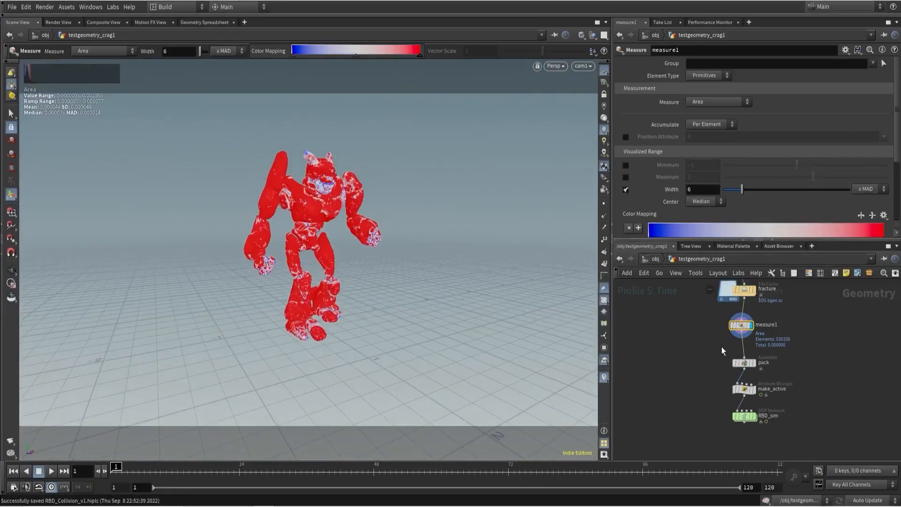
- Set the measurement to accumulate per piece, using name as the piece attribute
{"action": "middle_click_drag", "start_coordinate": [684, 332], "coordinate": [685, 343]}
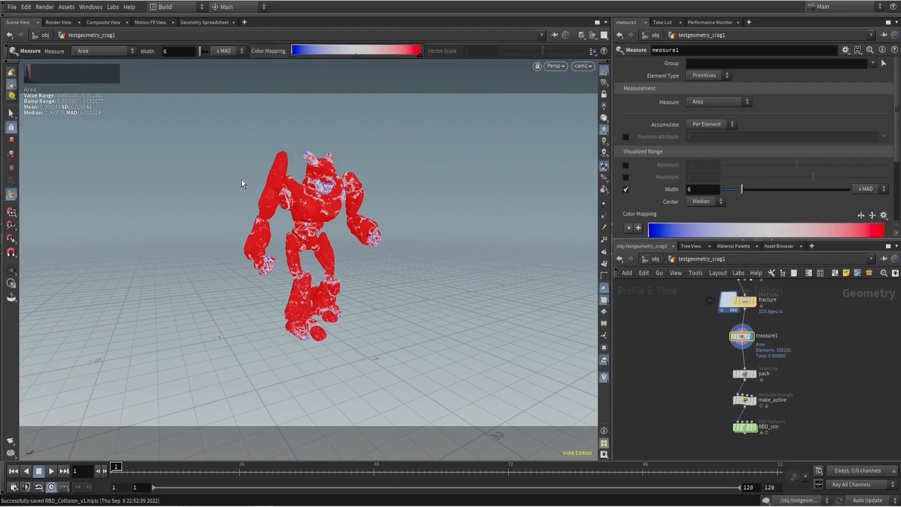
{"action": "left_click", "coordinate": [707, 123]}
{"action": "left_click", "coordinate": [708, 136]}
{"action": "double_click", "coordinate": [704, 137]}
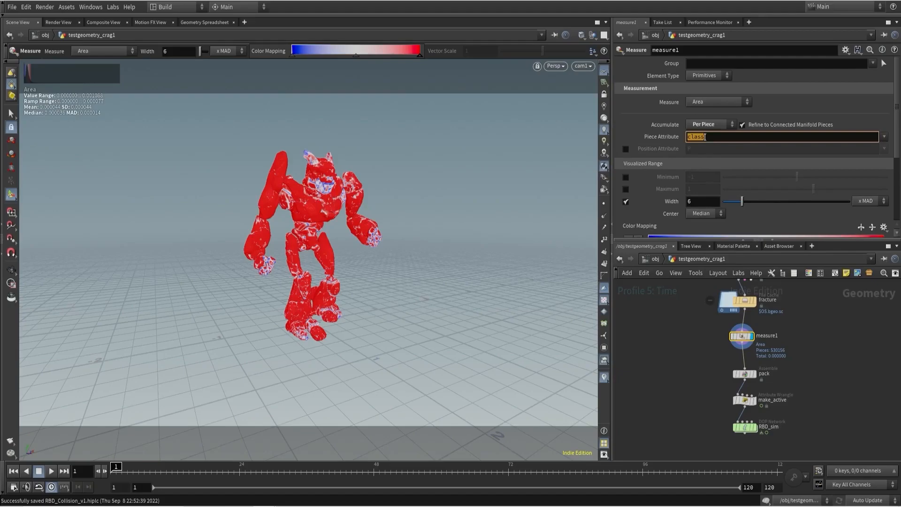
{"action": "type", "text": "name"}
{"action": "key", "text": "Return"}
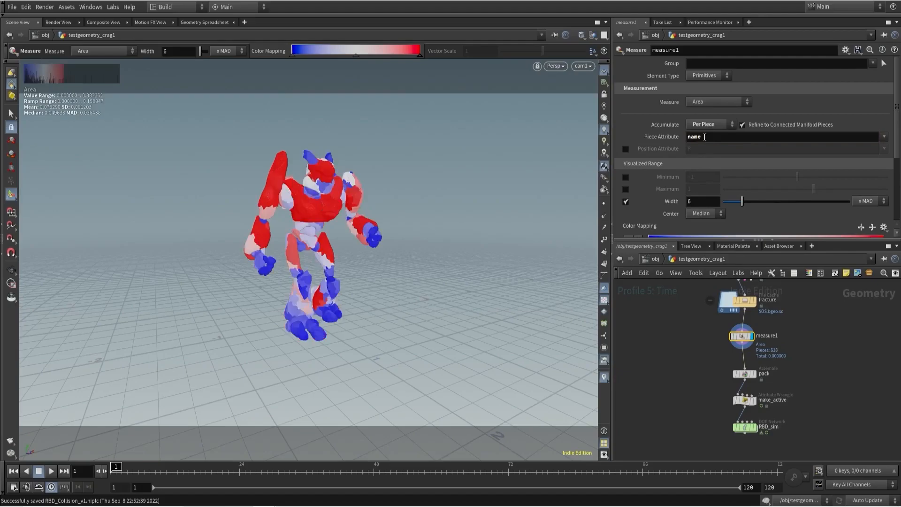
- Switch measure1 to measure Volume and view the colour-mapped pieces from the character's front
{"action": "right_click_drag", "start_coordinate": [315, 259], "coordinate": [386, 223], "text": "alt"}
{"action": "left_click_drag", "start_coordinate": [386, 224], "coordinate": [355, 232], "text": "alt"}
{"action": "middle_click_drag", "start_coordinate": [355, 233], "coordinate": [350, 234], "text": "alt"}
{"action": "left_click", "coordinate": [711, 102]}
{"action": "left_click", "coordinate": [706, 123]}
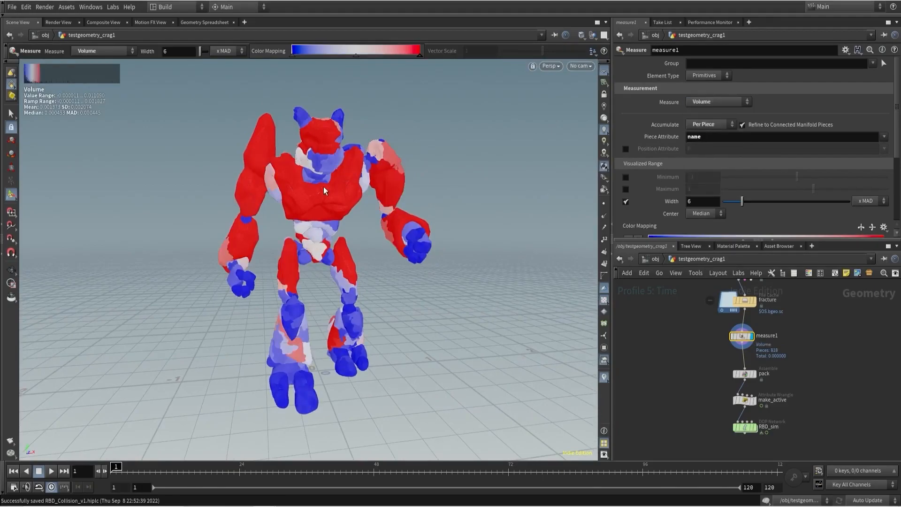
{"action": "left_click_drag", "start_coordinate": [324, 190], "coordinate": [301, 360], "text": "alt"}
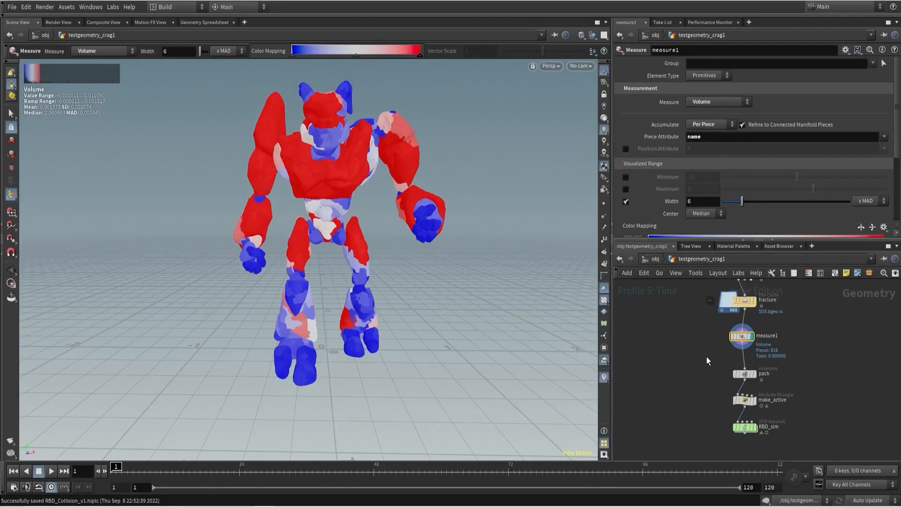
- Insert a Split node between measure1 and pack with its group type set to Primitives
{"action": "key", "text": "Tab"}
{"action": "type", "text": "spl"}
{"action": "key", "text": "Return"}
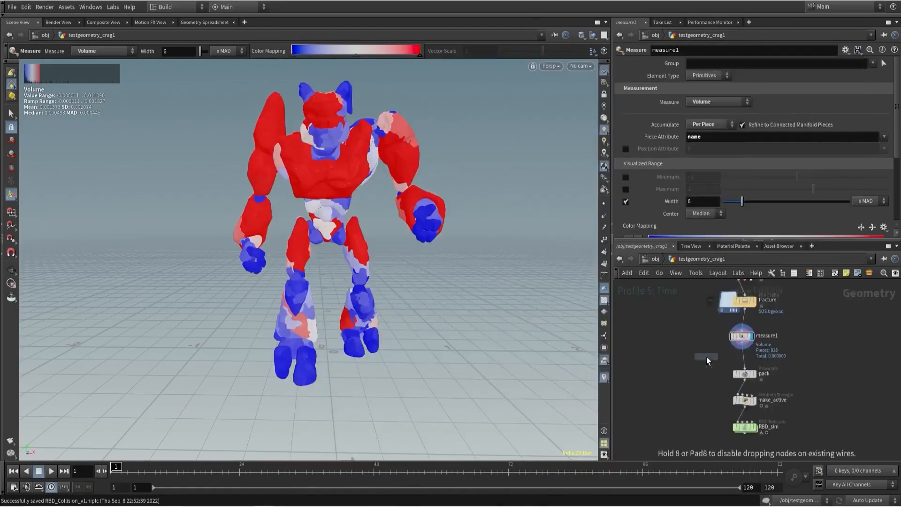
{"action": "left_click", "coordinate": [705, 357]}
{"action": "left_click_drag", "start_coordinate": [706, 357], "coordinate": [748, 357]}
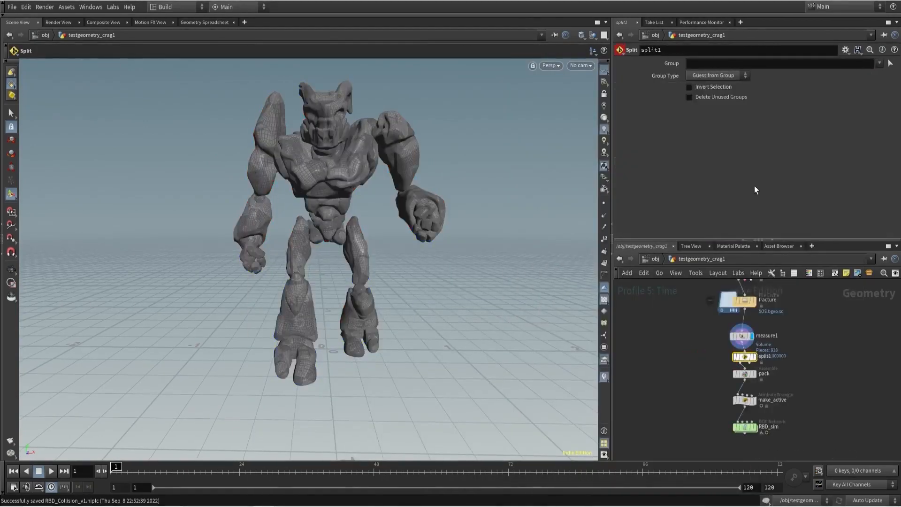
{"action": "left_click", "coordinate": [717, 76]}
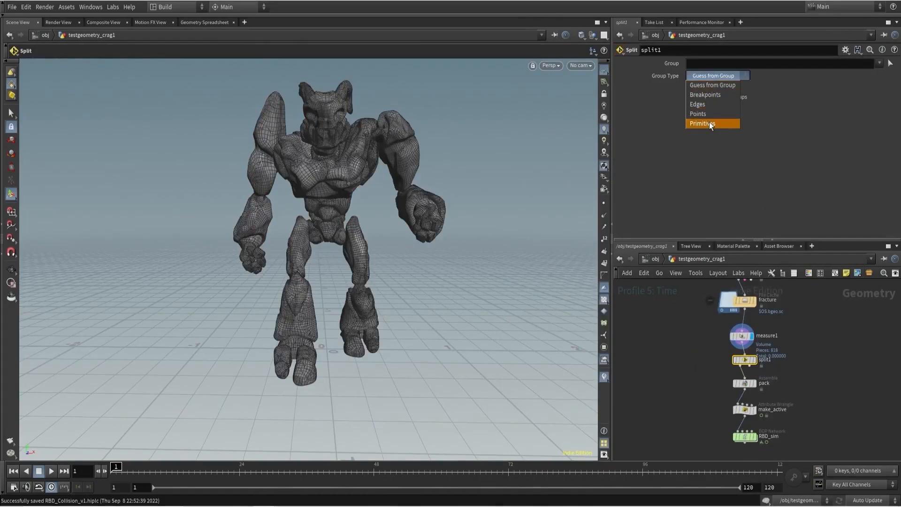
{"action": "left_click", "coordinate": [710, 124]}
{"action": "scroll", "coordinate": [746, 333], "scroll_direction": "up", "scroll_amount": 3}
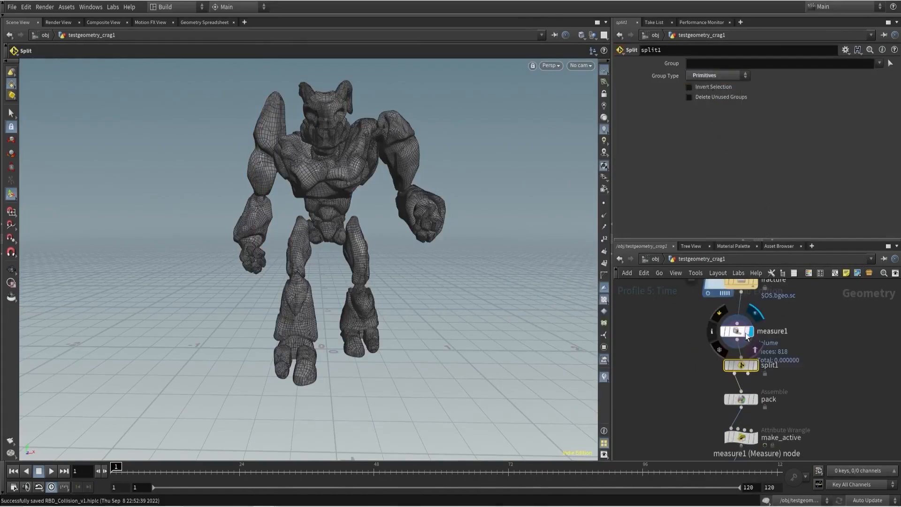
{"action": "middle_click", "coordinate": [736, 328]}
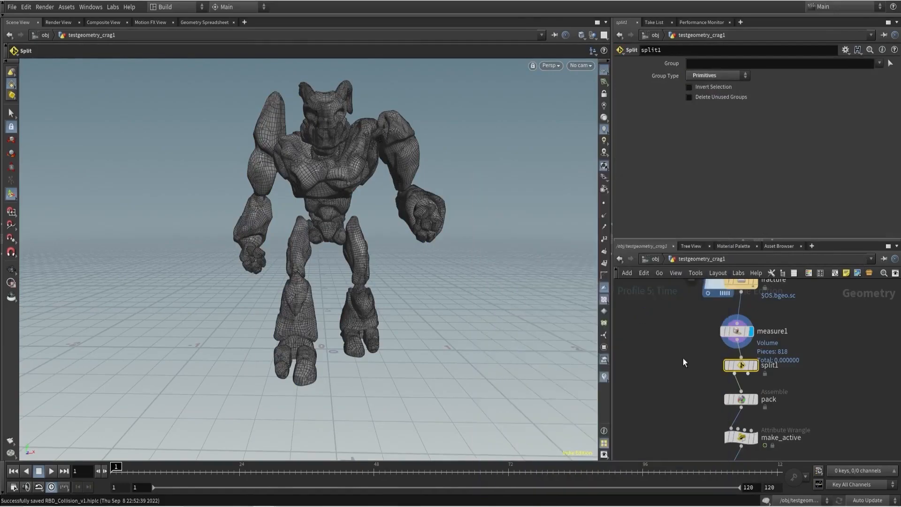
{"action": "left_click", "coordinate": [697, 63]}
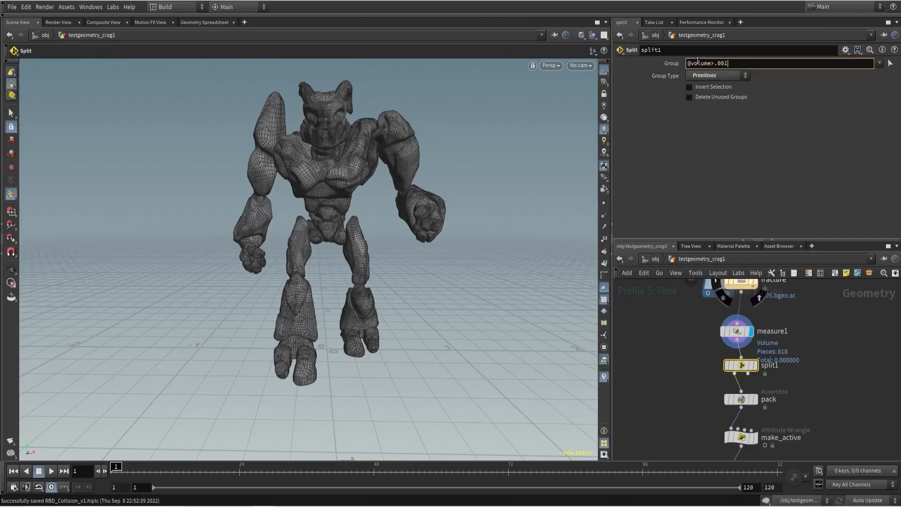
{"action": "key", "text": "Return"}
{"action": "left_click", "coordinate": [755, 365]}
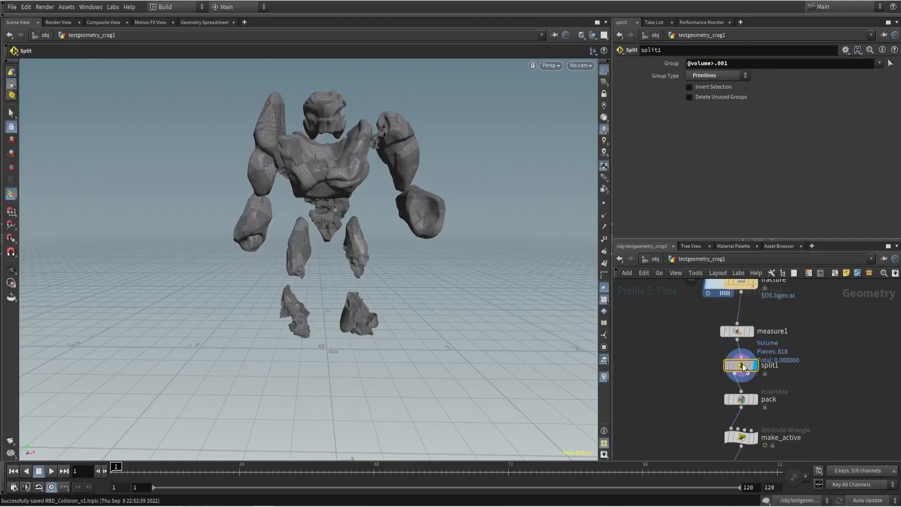
- Invert the split's selection and view the smaller pieces around the character
{"action": "left_click_drag", "start_coordinate": [379, 179], "coordinate": [469, 150], "text": "alt"}
{"action": "left_click", "coordinate": [689, 87]}
{"action": "left_click_drag", "start_coordinate": [245, 227], "coordinate": [155, 242], "text": "alt"}
- Add an Exploded View node, connect it to split1's first output and display it
{"action": "key", "text": "Tab"}
{"action": "type", "text": "ex"}
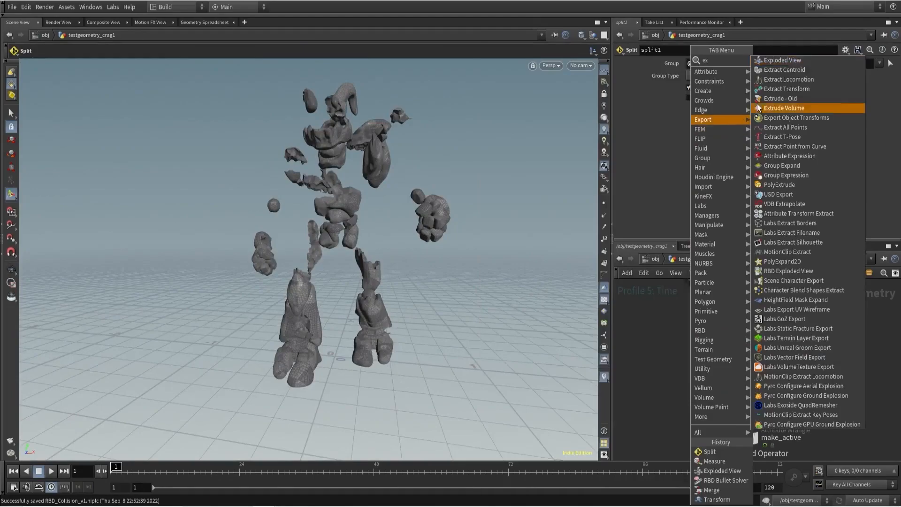
{"action": "left_click", "coordinate": [776, 62]}
{"action": "left_click", "coordinate": [678, 407]}
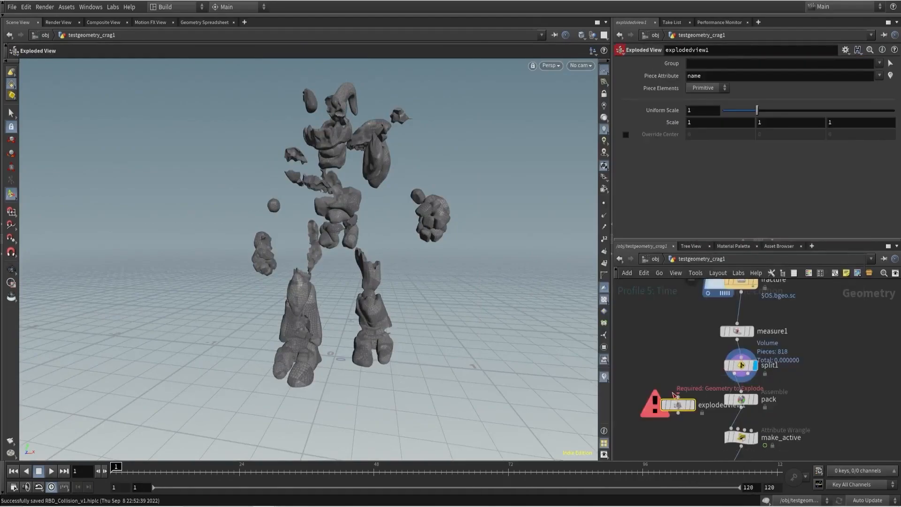
{"action": "left_click", "coordinate": [694, 405]}
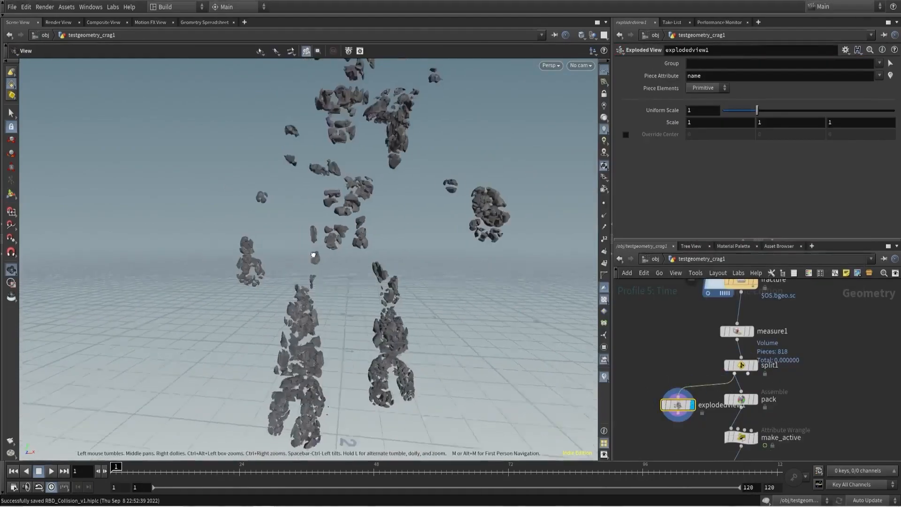
{"action": "left_click", "coordinate": [736, 365]}
{"action": "left_click", "coordinate": [728, 64]}
{"action": "type", "text": "05"}
{"action": "key", "text": "Return"}
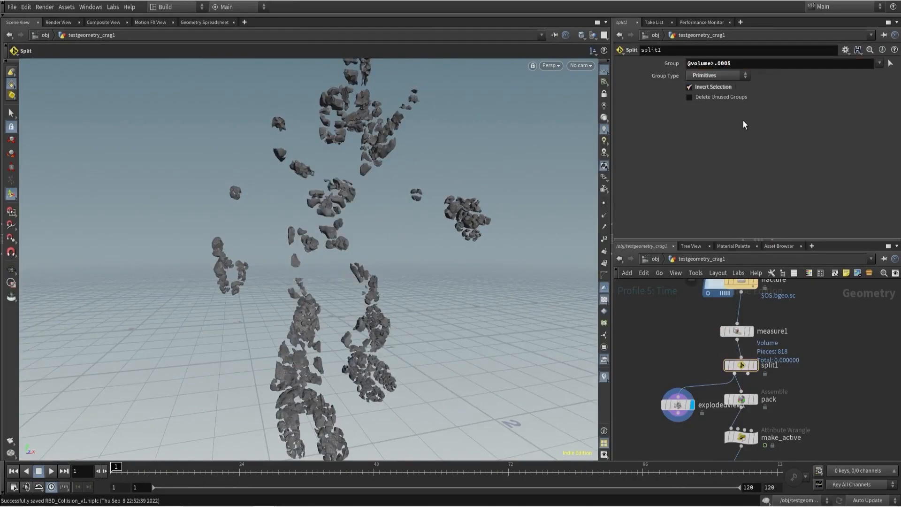
{"action": "left_click", "coordinate": [735, 65]}
{"action": "key", "text": "BackSpace"}
{"action": "type", "text": "1"}
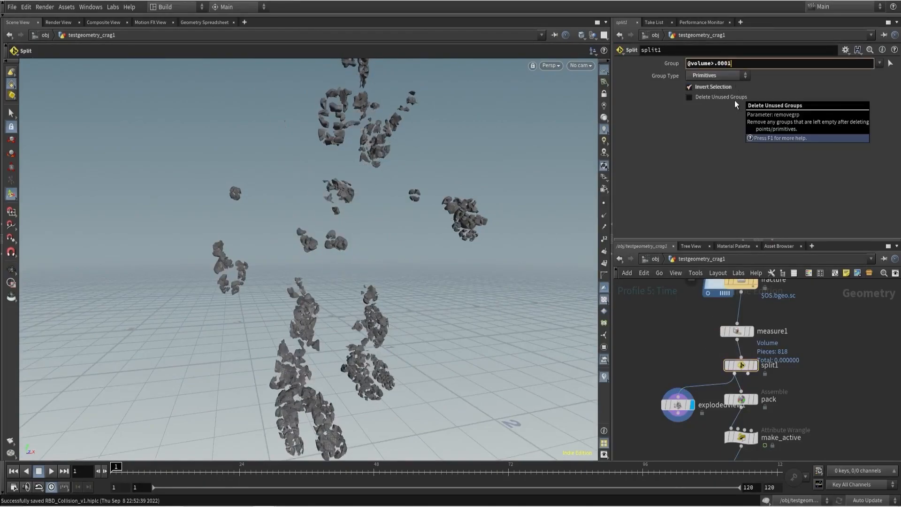
{"action": "key", "text": "Return"}
{"action": "left_click_drag", "start_coordinate": [434, 234], "coordinate": [345, 258], "text": "alt"}
{"action": "right_click_drag", "start_coordinate": [344, 259], "coordinate": [319, 253], "text": "alt"}
{"action": "left_click_drag", "start_coordinate": [320, 253], "coordinate": [375, 248], "text": "alt"}
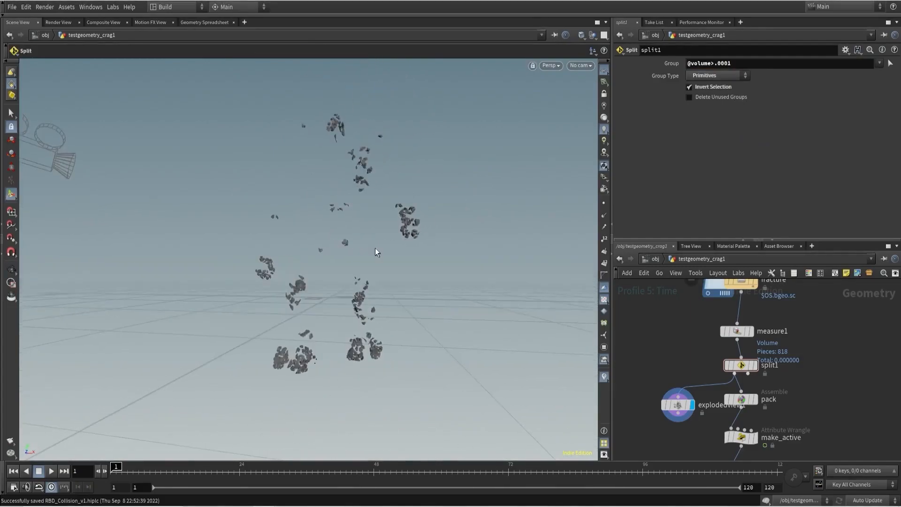
- Display split1, hide the point markers and switch off the split's Invert Selection option
{"action": "left_click", "coordinate": [754, 365]}
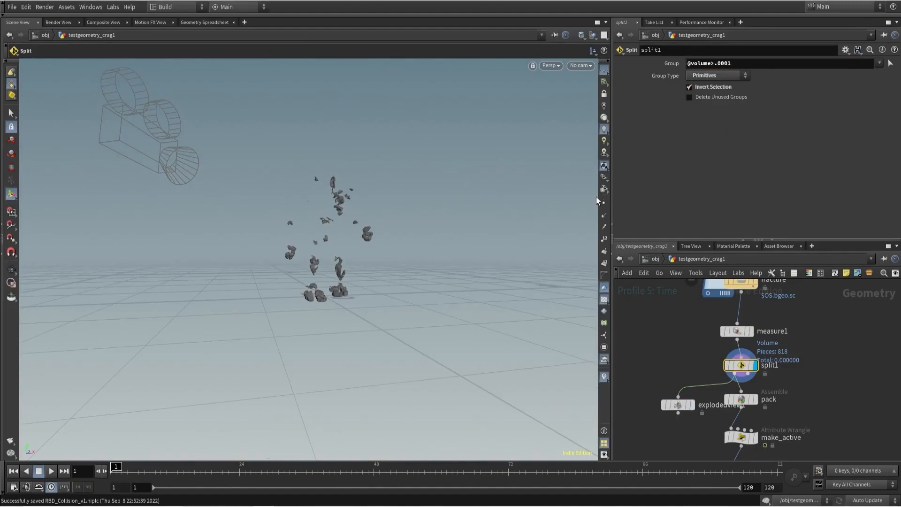
{"action": "right_click_drag", "start_coordinate": [365, 199], "coordinate": [366, 208], "text": "alt"}
{"action": "left_click_drag", "start_coordinate": [366, 209], "coordinate": [375, 223], "text": "alt"}
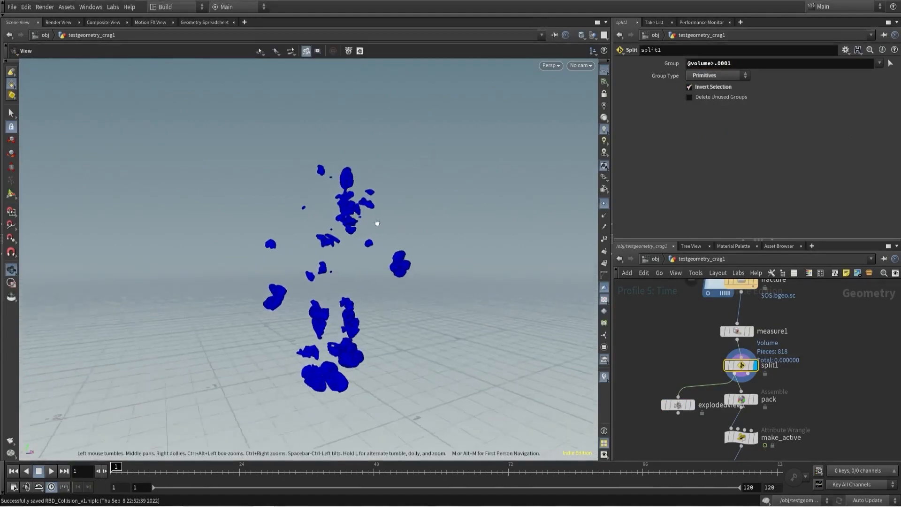
{"action": "left_click", "coordinate": [604, 203]}
{"action": "left_click", "coordinate": [697, 84]}
- Automatically lay out the nodes of the Crag geometry network
{"action": "middle_click_drag", "start_coordinate": [640, 362], "coordinate": [646, 336]}
{"action": "left_click_drag", "start_coordinate": [649, 338], "coordinate": [690, 403]}
{"action": "left_click", "coordinate": [680, 429]}
{"action": "key", "text": "l"}
{"action": "scroll", "coordinate": [780, 340], "scroll_direction": "up", "scroll_amount": 3}
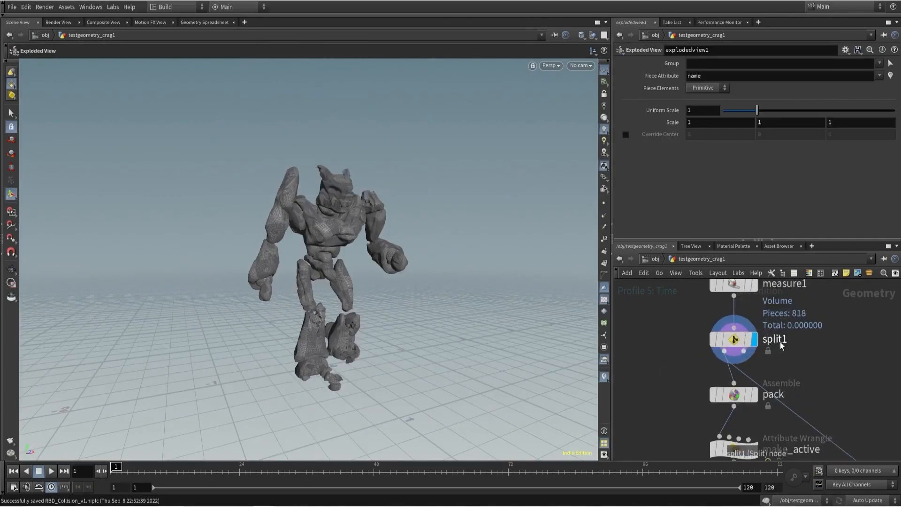
- Rename the split1 node as split_by_volume
{"action": "left_click", "coordinate": [785, 339]}
{"action": "key", "text": "BackSpace"}
{"action": "type", "text": "_by_volume"}
{"action": "key", "text": "Return"}
{"action": "scroll", "coordinate": [801, 339], "scroll_direction": "down", "scroll_amount": 3}
{"action": "middle_click_drag", "start_coordinate": [801, 339], "coordinate": [759, 313]}
{"action": "middle_click_drag", "start_coordinate": [759, 313], "coordinate": [752, 268]}
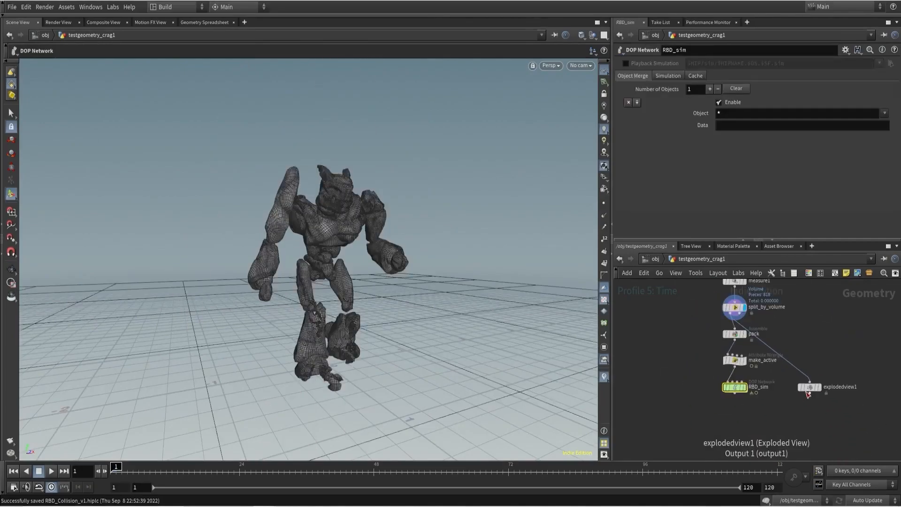
- Move explodedview1 to the other side of the node chain beside pack, and display the pack node
{"action": "left_click_drag", "start_coordinate": [808, 387], "coordinate": [661, 334]}
{"action": "scroll", "coordinate": [695, 367], "scroll_direction": "down", "scroll_amount": 1}
{"action": "scroll", "coordinate": [703, 356], "scroll_direction": "up", "scroll_amount": 2}
{"action": "left_click", "coordinate": [758, 359]}
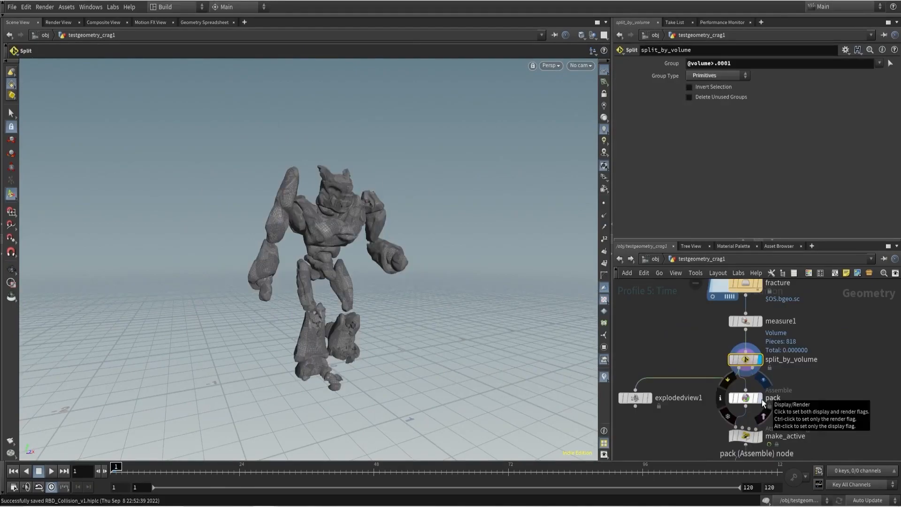
{"action": "left_click", "coordinate": [762, 402]}
{"action": "left_click", "coordinate": [743, 399]}
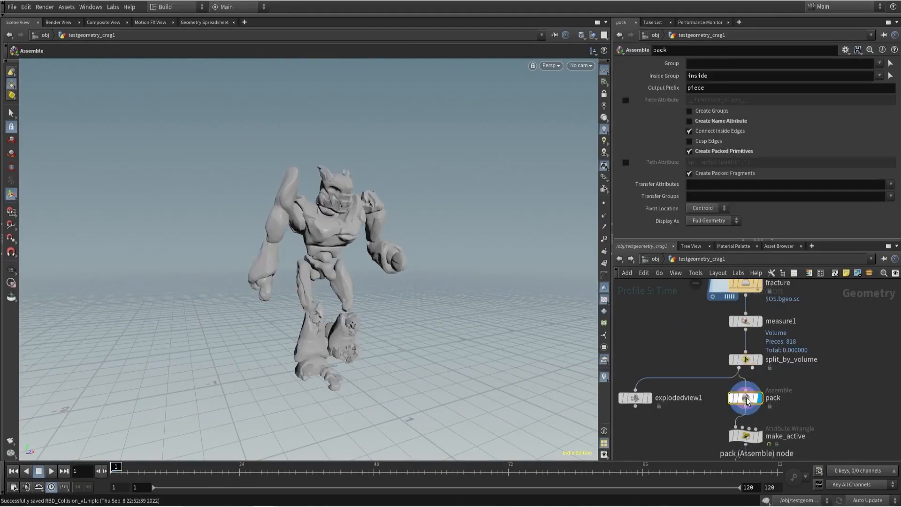
- Check the number of packed fragments in pack's node information, with automatic refresh enabled, and close it
{"action": "left_click", "coordinate": [720, 397]}
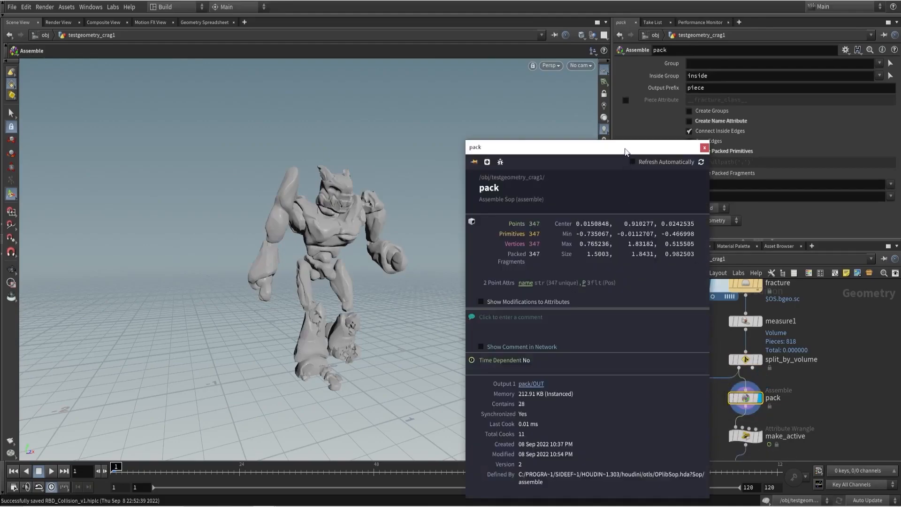
{"action": "left_click_drag", "start_coordinate": [625, 151], "coordinate": [446, 79]}
{"action": "left_click", "coordinate": [455, 89]}
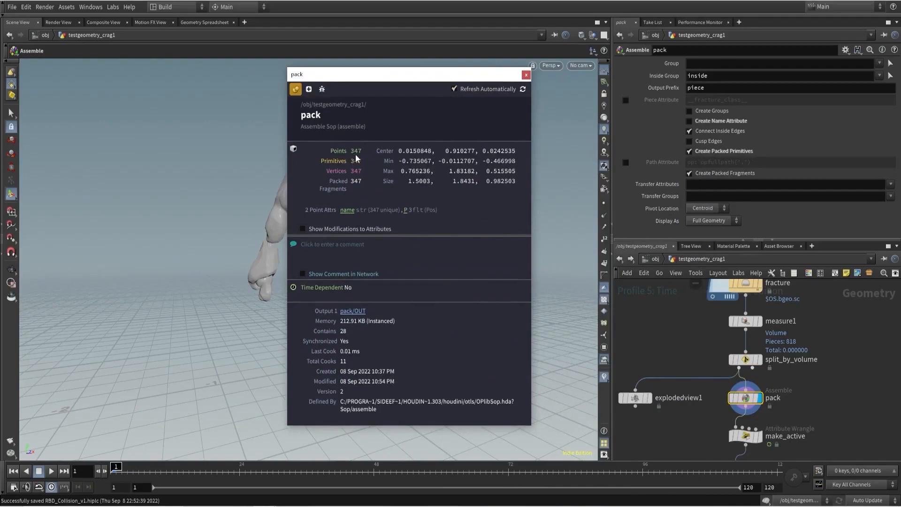
{"action": "left_click", "coordinate": [727, 344]}
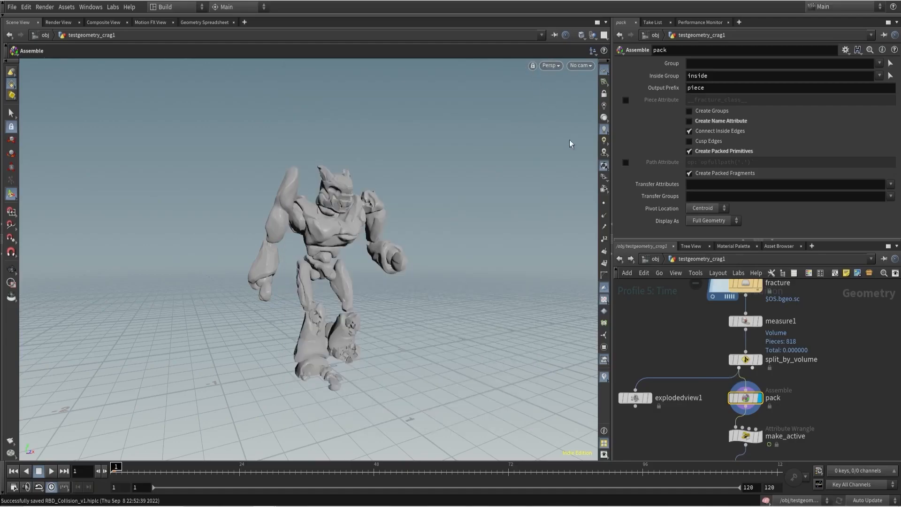
- Enter the RBD_sim network, look through cam1 and play the simulation to about frame 109
{"action": "scroll", "coordinate": [702, 408], "scroll_direction": "down", "scroll_amount": 3}
{"action": "double_click", "coordinate": [722, 380]}
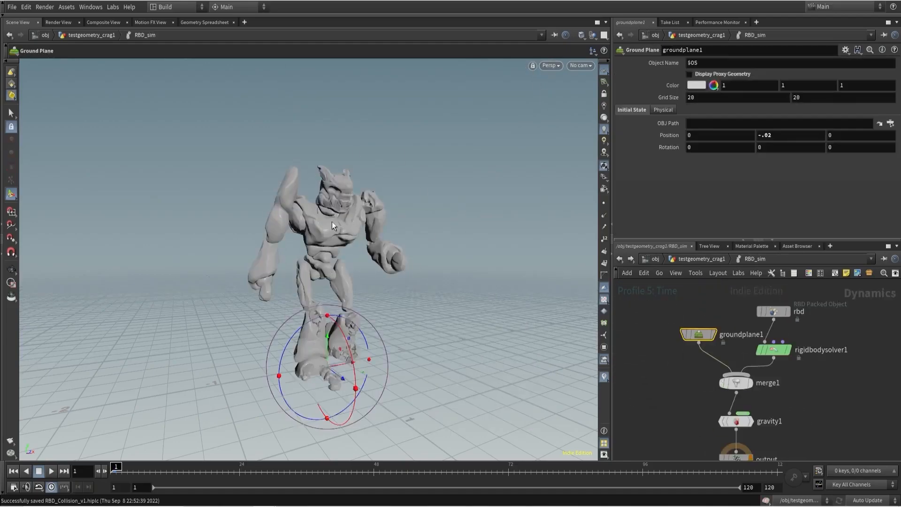
{"action": "left_click", "coordinate": [577, 66]}
{"action": "left_click", "coordinate": [591, 113]}
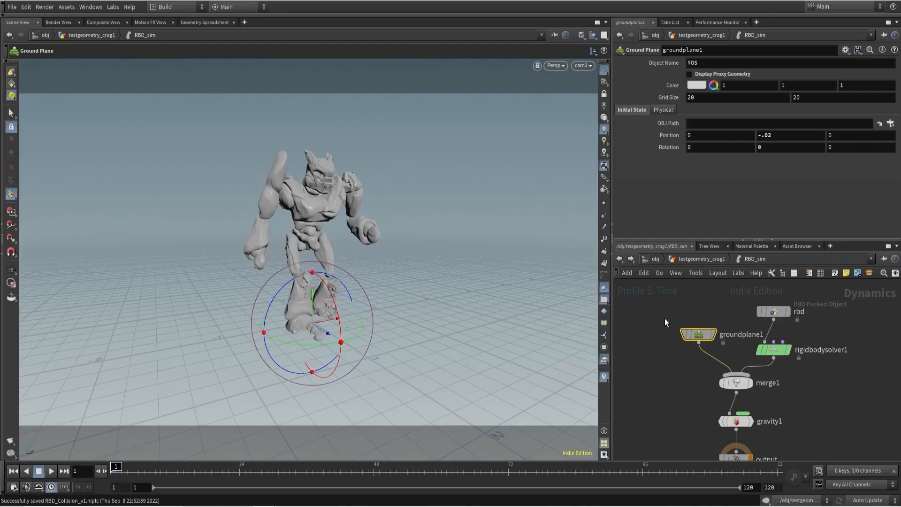
{"action": "left_click", "coordinate": [52, 471]}
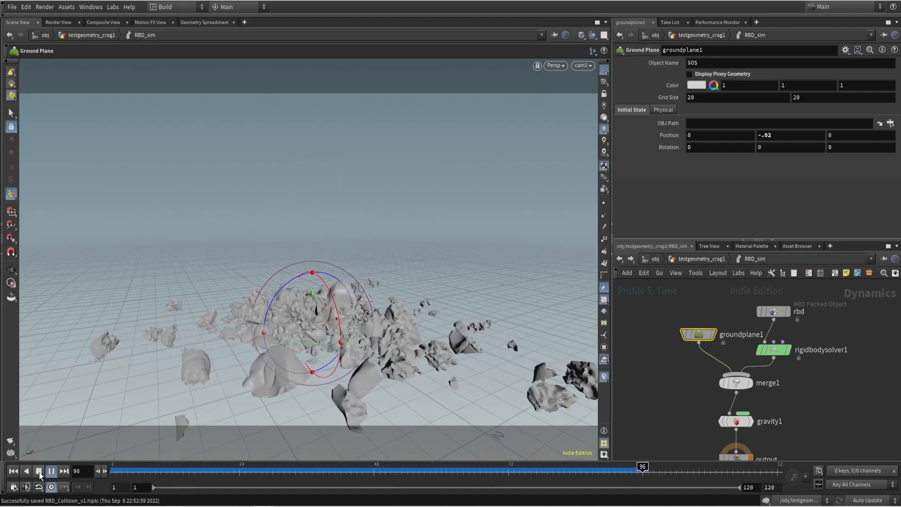
{"action": "left_click", "coordinate": [39, 472]}
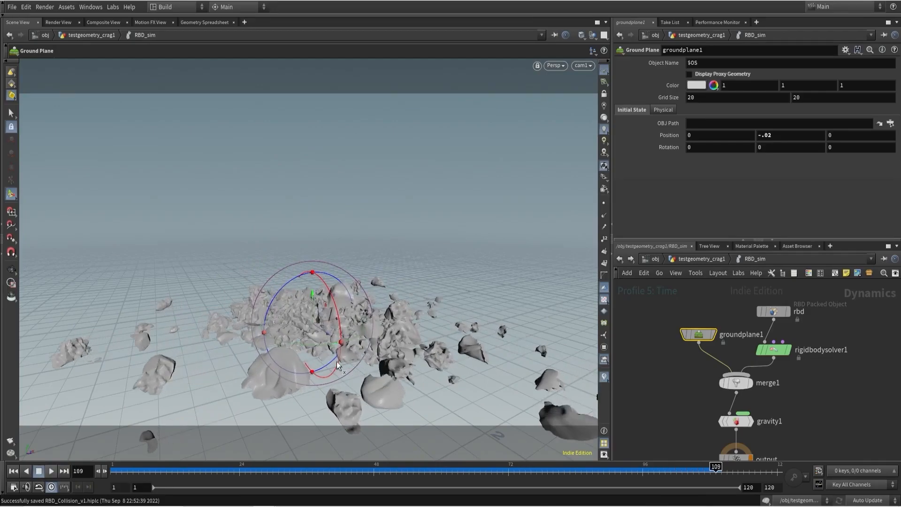
- Return to the testgeometry_crag1 network and add a DOP Import node with its DOP Network set to ../RBD_sim
{"action": "left_click", "coordinate": [709, 260]}
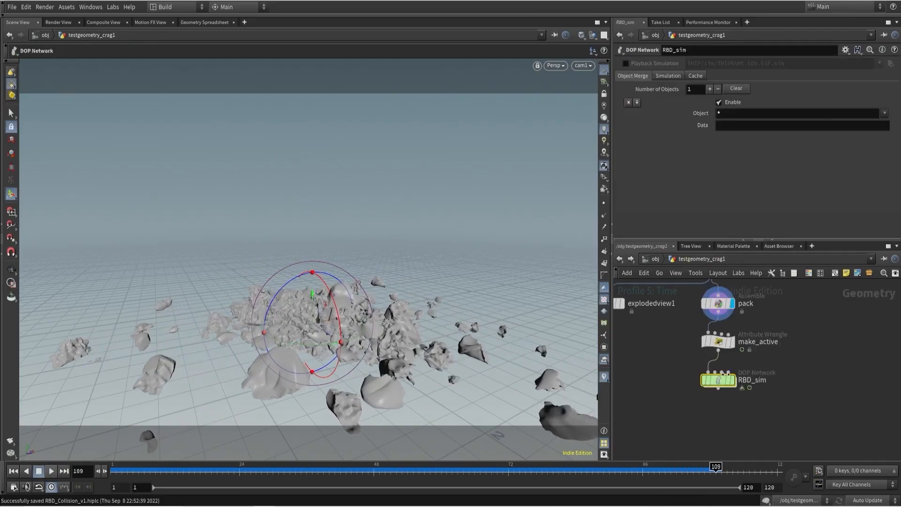
{"action": "middle_click_drag", "start_coordinate": [820, 350], "coordinate": [756, 354]}
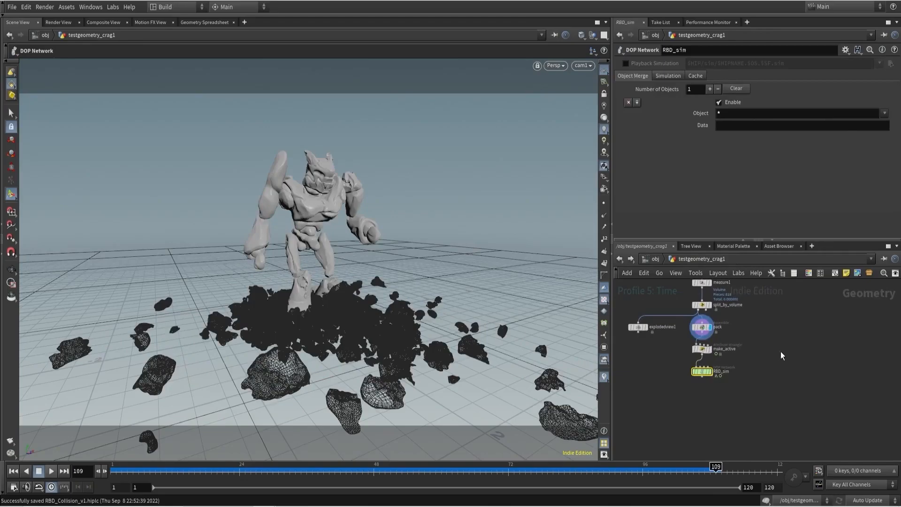
{"action": "key", "text": "Tab"}
{"action": "type", "text": "import"}
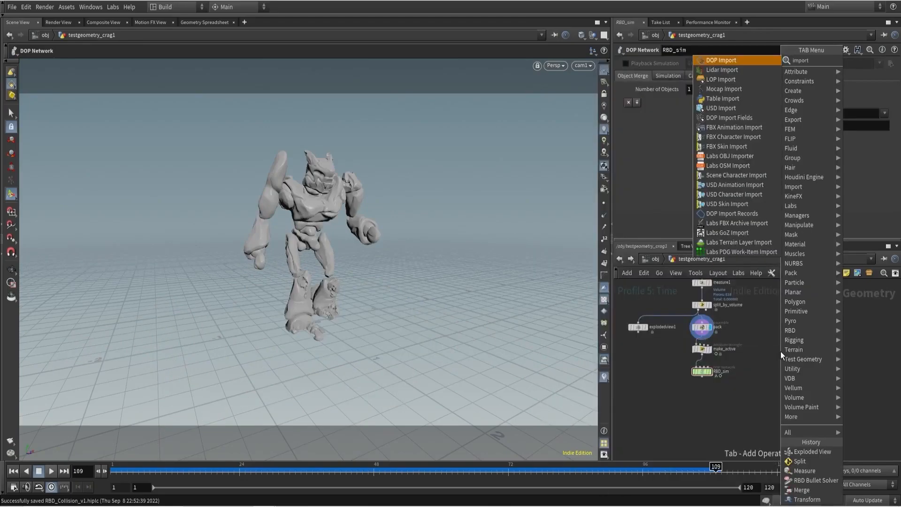
{"action": "left_click", "coordinate": [725, 61]}
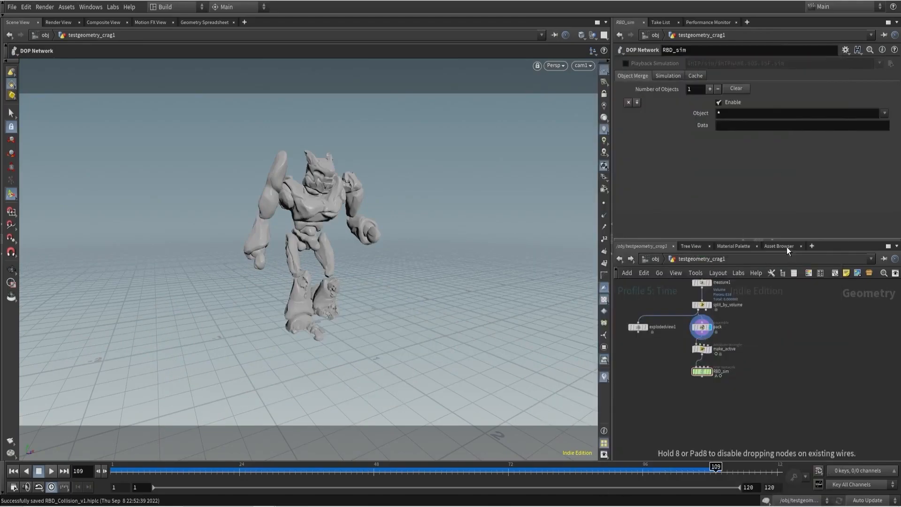
{"action": "left_click", "coordinate": [795, 329]}
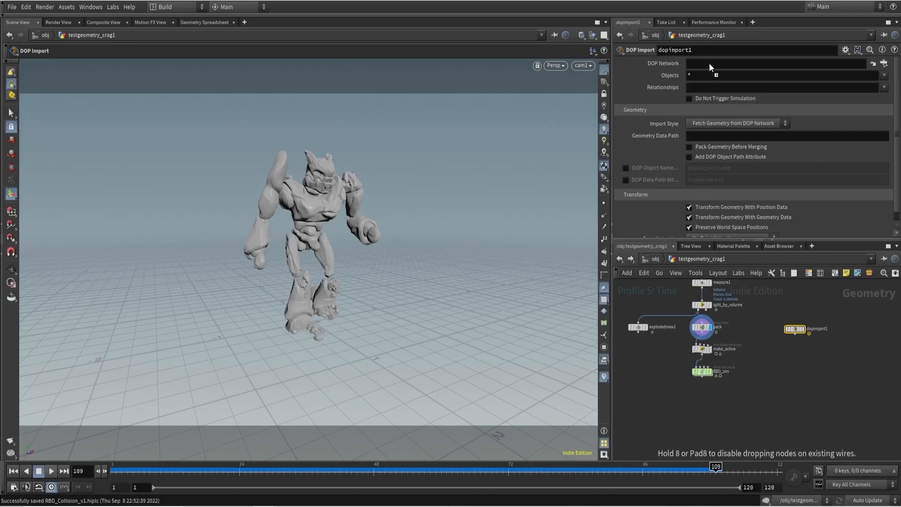
{"action": "left_click_drag", "start_coordinate": [710, 60], "coordinate": [710, 63]}
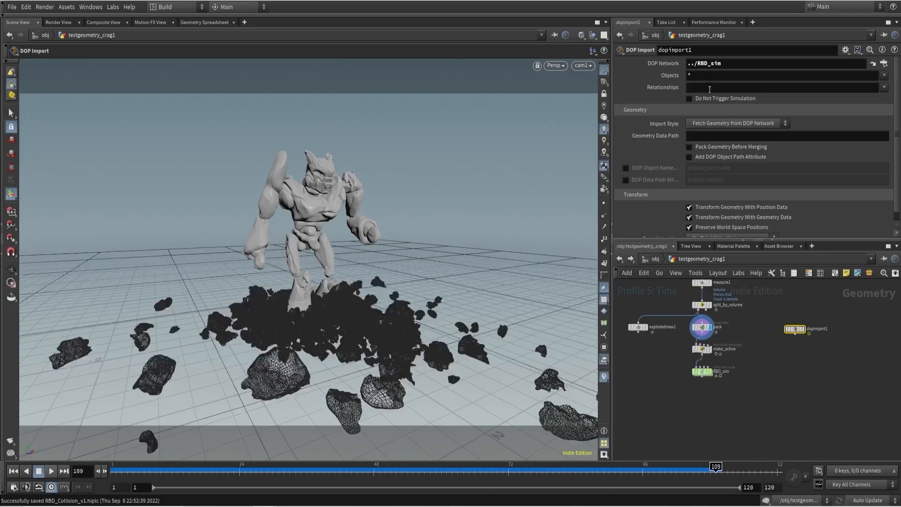
- Set the DOP Import's style to Create Points to Represent Objects and display the node
{"action": "left_click", "coordinate": [727, 124]}
{"action": "left_click", "coordinate": [727, 143]}
{"action": "scroll", "coordinate": [808, 333], "scroll_direction": "up", "scroll_amount": 1}
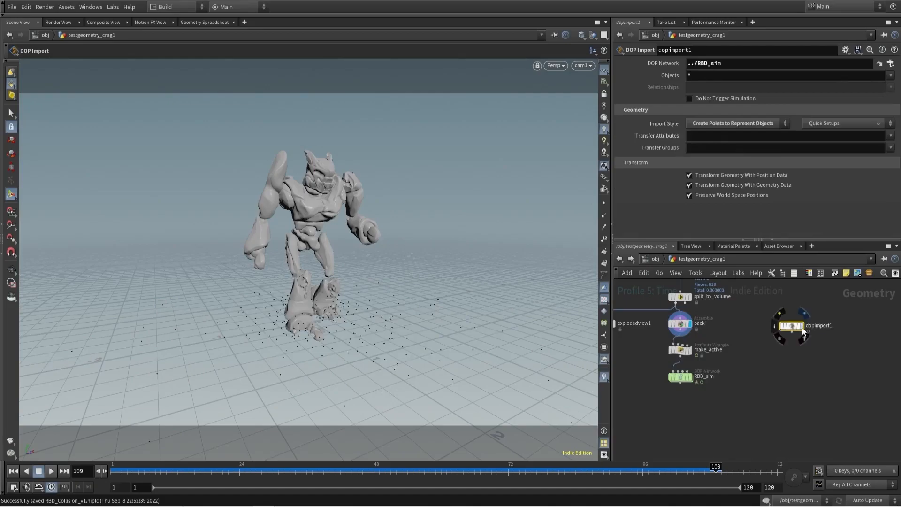
{"action": "left_click", "coordinate": [802, 328]}
{"action": "scroll", "coordinate": [794, 342], "scroll_direction": "up", "scroll_amount": 3}
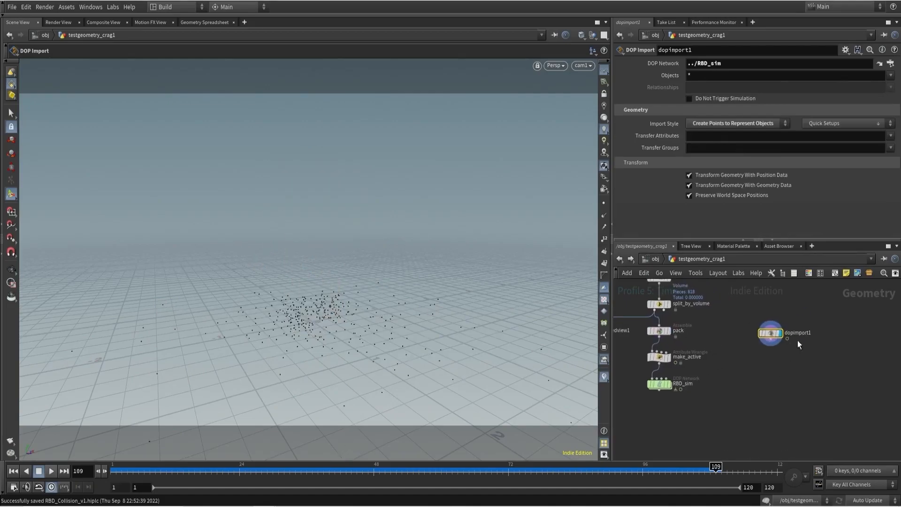
- Rename the DOP Import node as import_points
{"action": "double_click", "coordinate": [798, 329]}
{"action": "type", "text": "import_points"}
{"action": "key", "text": "Return"}
- Display rbdmaterialfracture1, add a Null node beside it, connect the null to the Proxy Geometry output and display it
{"action": "scroll", "coordinate": [801, 334], "scroll_direction": "down", "scroll_amount": 3}
{"action": "middle_click_drag", "start_coordinate": [744, 336], "coordinate": [738, 390]}
{"action": "scroll", "coordinate": [678, 324], "scroll_direction": "up", "scroll_amount": 2}
{"action": "scroll", "coordinate": [738, 390], "scroll_direction": "down", "scroll_amount": 1}
{"action": "middle_click_drag", "start_coordinate": [746, 359], "coordinate": [743, 417]}
{"action": "scroll", "coordinate": [698, 352], "scroll_direction": "up", "scroll_amount": 1}
{"action": "left_click", "coordinate": [684, 344]}
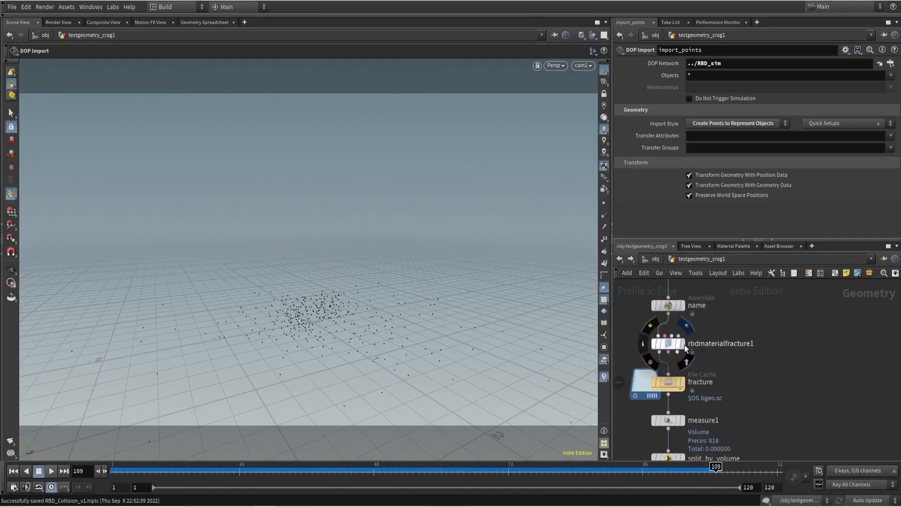
{"action": "middle_click_drag", "start_coordinate": [740, 362], "coordinate": [747, 352]}
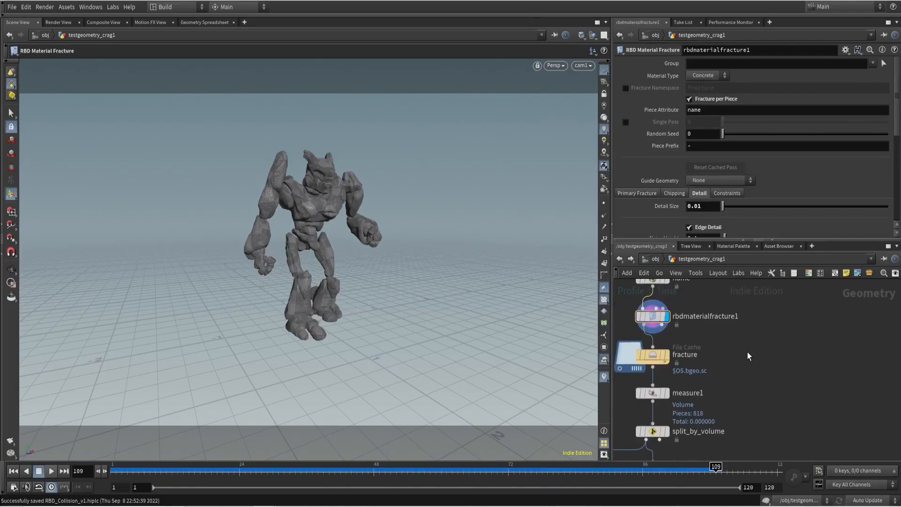
{"action": "key", "text": "Tab"}
{"action": "type", "text": "nul"}
{"action": "left_click", "coordinate": [822, 65]}
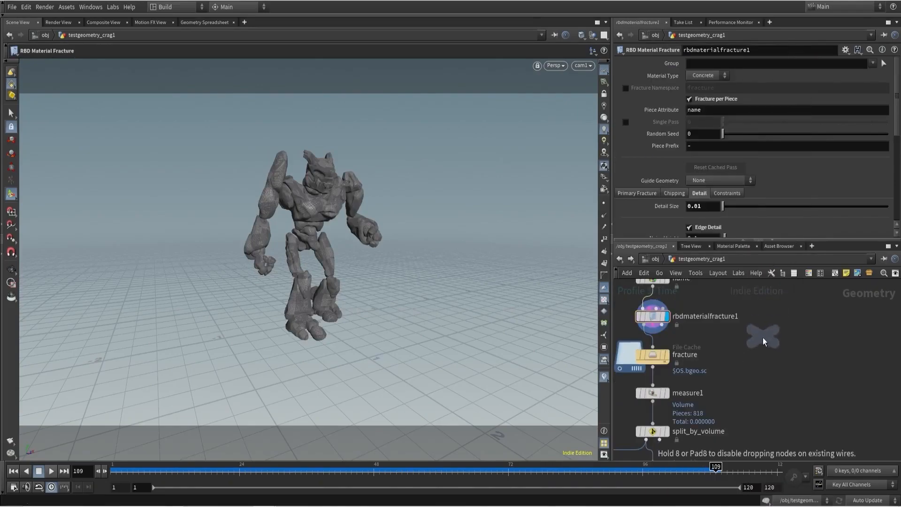
{"action": "left_click", "coordinate": [766, 352]}
{"action": "left_click_drag", "start_coordinate": [661, 324], "coordinate": [766, 342]}
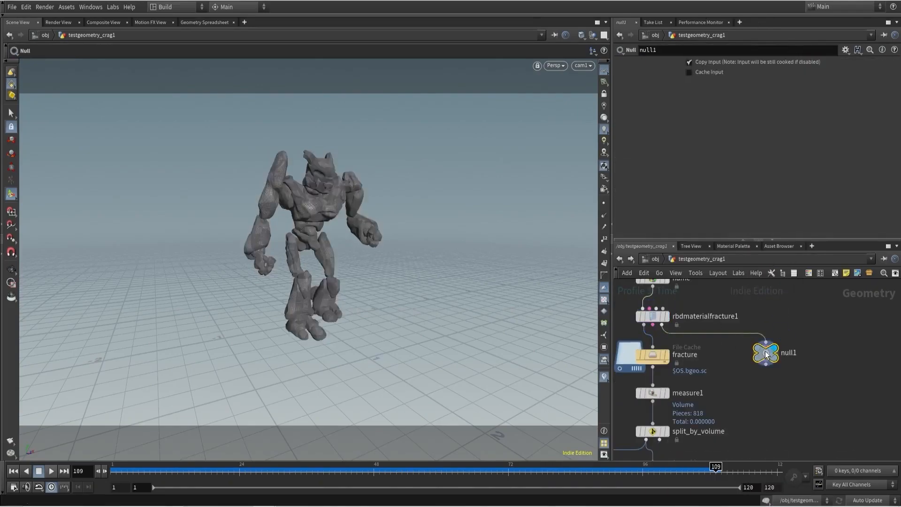
- Toggle the wireframe shading and examine the proxy geometry of the Crag up close
{"action": "scroll", "coordinate": [412, 192], "scroll_direction": "up", "scroll_amount": 5}
{"action": "key", "text": "shift+w"}
{"action": "left_click_drag", "start_coordinate": [412, 193], "coordinate": [324, 181], "text": "alt"}
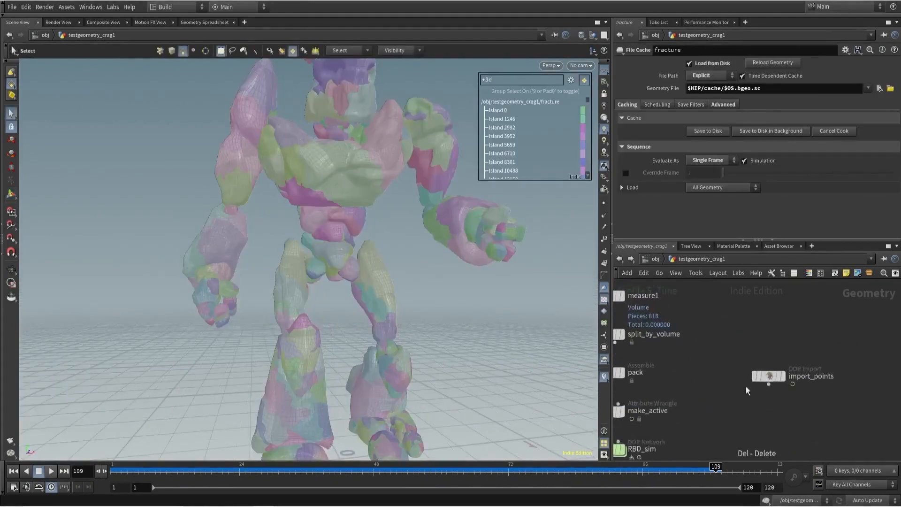
- Add a Transform Pieces node fed by measure1 as geometry and import_points as template points, and display it
{"action": "key", "text": "Tab"}
{"action": "type", "text": "tr"}
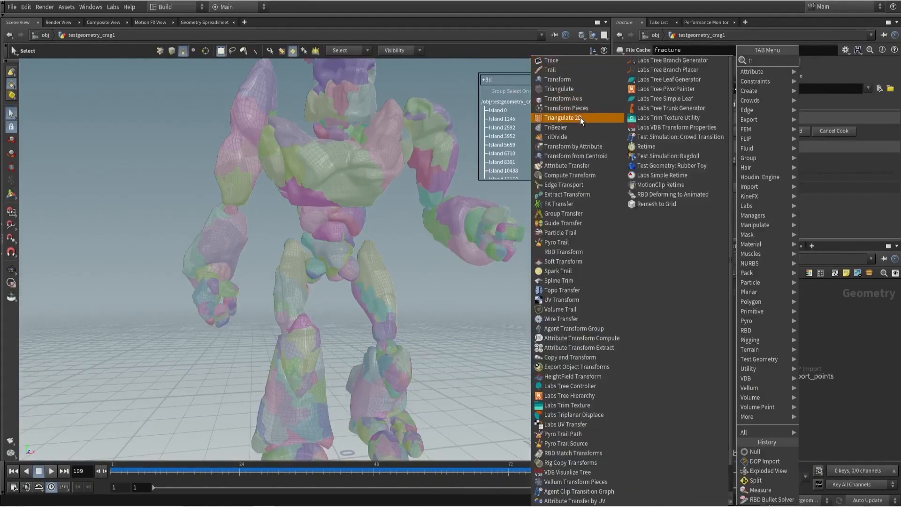
{"action": "left_click", "coordinate": [574, 109]}
{"action": "left_click", "coordinate": [748, 412]}
{"action": "left_click", "coordinate": [750, 402]}
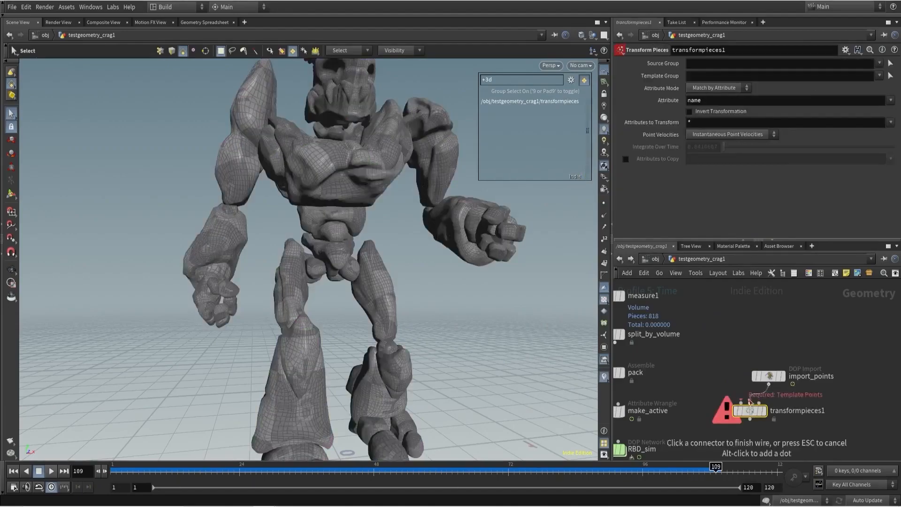
{"action": "left_click", "coordinate": [749, 403]}
{"action": "left_click", "coordinate": [764, 411]}
{"action": "left_click", "coordinate": [741, 403]}
{"action": "middle_click_drag", "start_coordinate": [686, 360], "coordinate": [736, 359]}
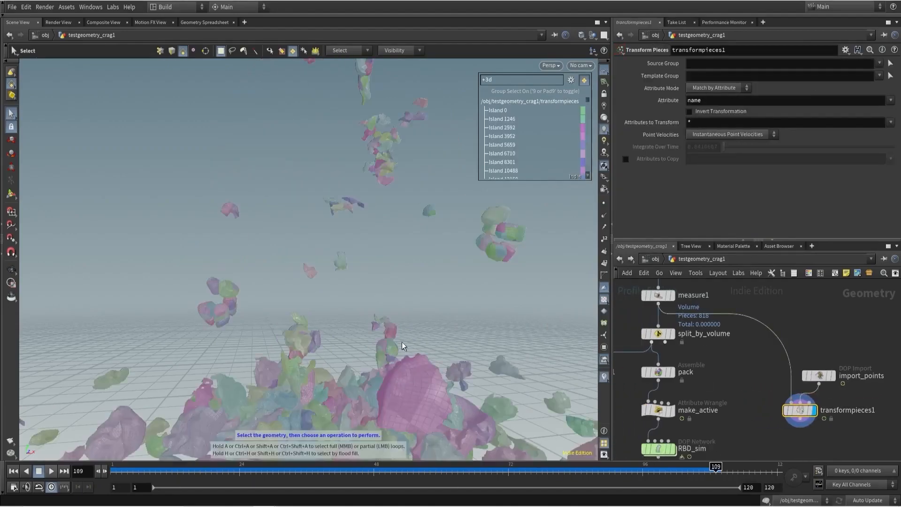
- View the whole pile of transformed pieces and toggle the wireframe shading
{"action": "right_click_drag", "start_coordinate": [404, 257], "coordinate": [358, 263], "text": "alt"}
{"action": "left_click_drag", "start_coordinate": [358, 263], "coordinate": [410, 285], "text": "alt"}
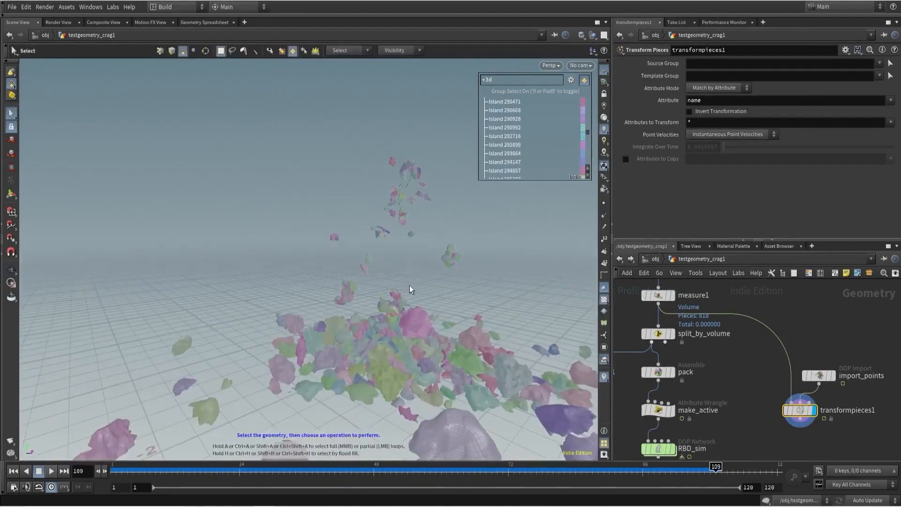
{"action": "key", "text": "shift+w"}
- Connect the Proxy Geometry output of rbdmaterialfracture1 to the geometry input of transformpieces1
{"action": "scroll", "coordinate": [753, 351], "scroll_direction": "down", "scroll_amount": 1}
{"action": "middle_click_drag", "start_coordinate": [728, 289], "coordinate": [728, 338]}
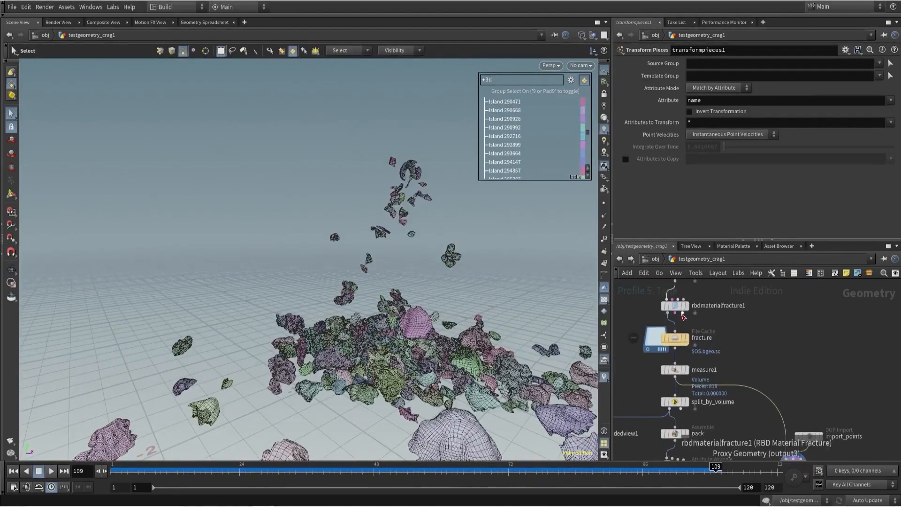
{"action": "left_click", "coordinate": [683, 317]}
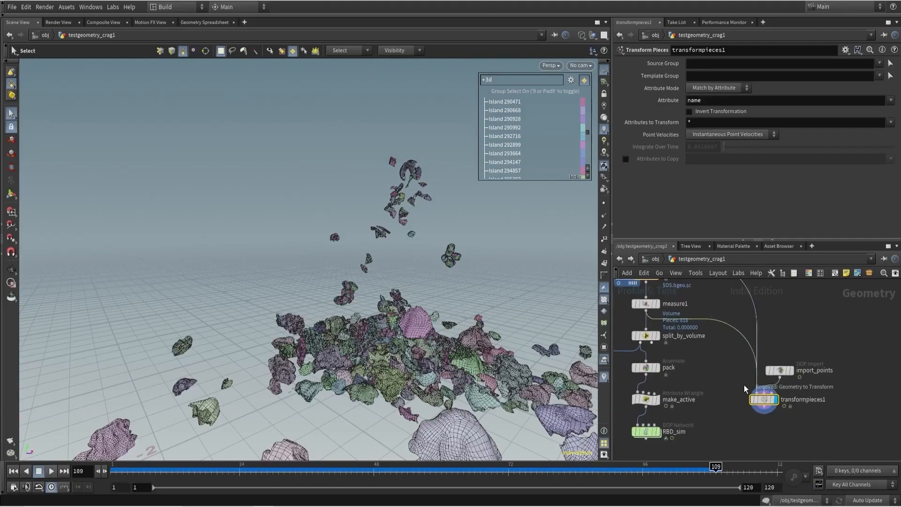
{"action": "left_click", "coordinate": [744, 385]}
{"action": "middle_click_drag", "start_coordinate": [722, 349], "coordinate": [726, 365]}
{"action": "scroll", "coordinate": [726, 366], "scroll_direction": "down", "scroll_amount": 1}
{"action": "key", "text": "l"}
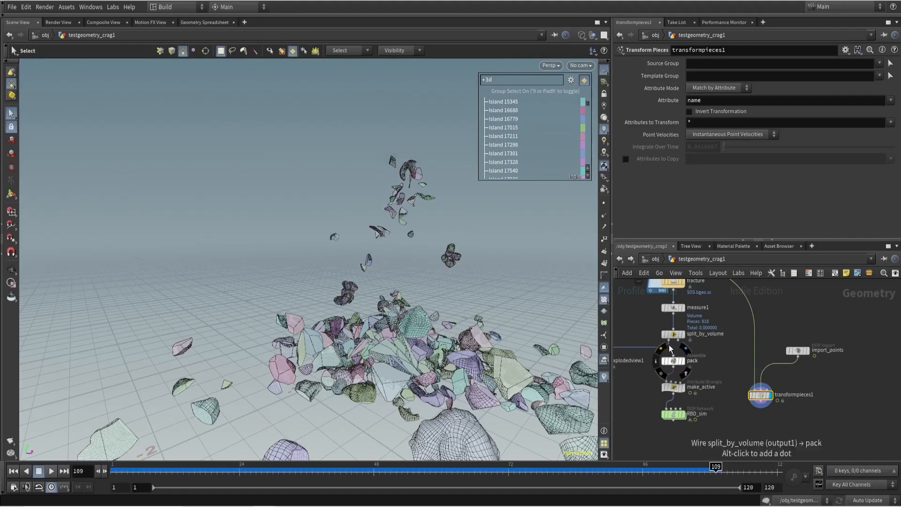
- Connect the first output of split_by_volume to the geometry input of transformpieces1 and toggle the wireframe shading
{"action": "left_click", "coordinate": [669, 346]}
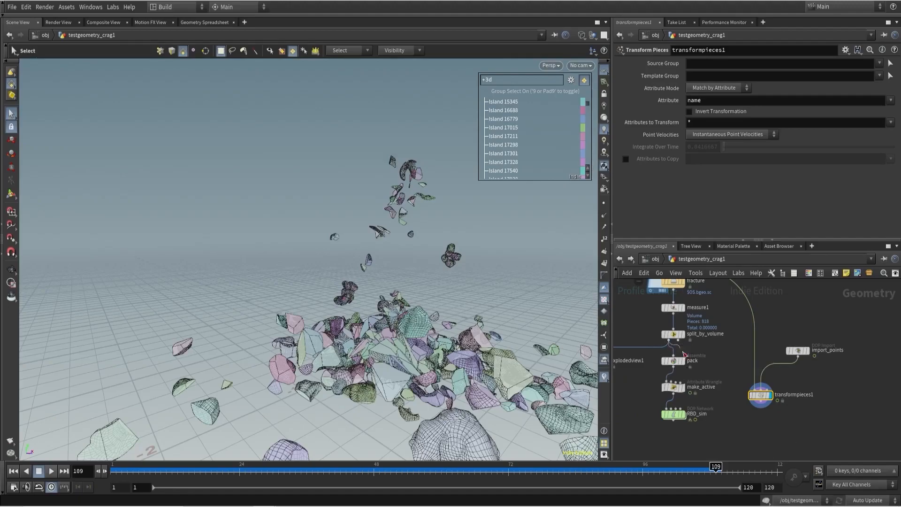
{"action": "left_click", "coordinate": [747, 388]}
{"action": "left_click_drag", "start_coordinate": [459, 304], "coordinate": [351, 269], "text": "alt"}
{"action": "key", "text": "w"}
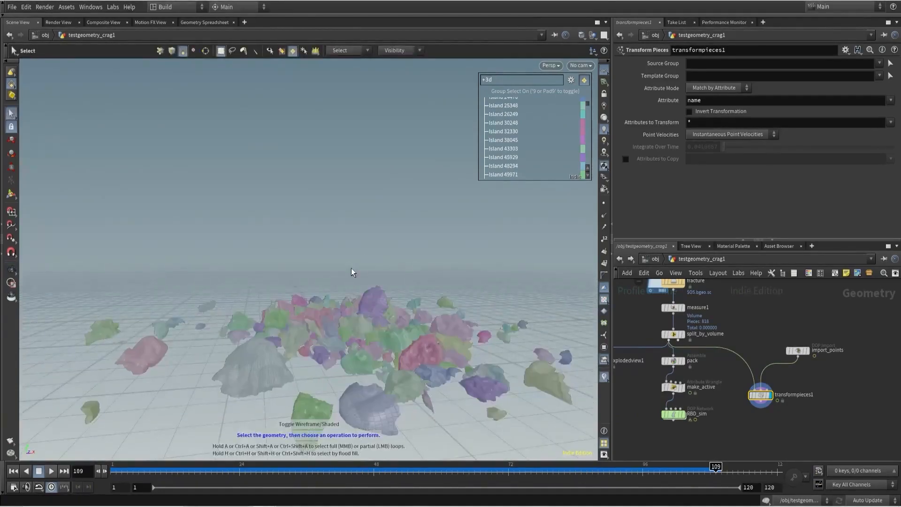
- View split_by_volume, display transformpieces1 again and reconnect measure1 as its geometry input
{"action": "scroll", "coordinate": [691, 347], "scroll_direction": "up", "scroll_amount": 3}
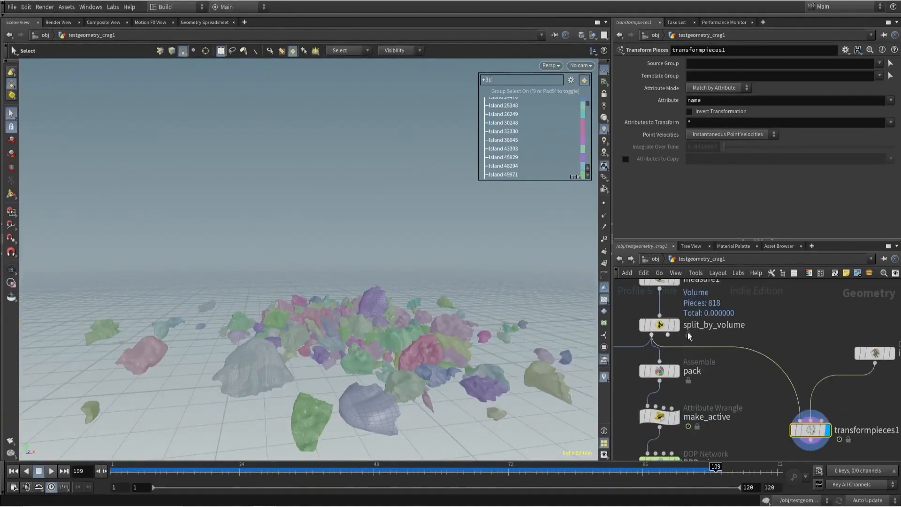
{"action": "left_click", "coordinate": [657, 325]}
{"action": "left_click", "coordinate": [675, 325]}
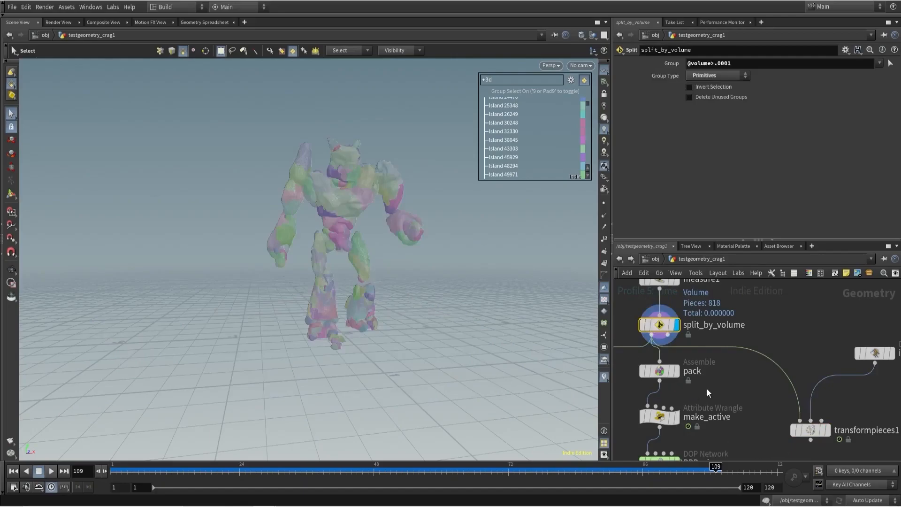
{"action": "left_click", "coordinate": [827, 430]}
{"action": "left_click", "coordinate": [659, 302]}
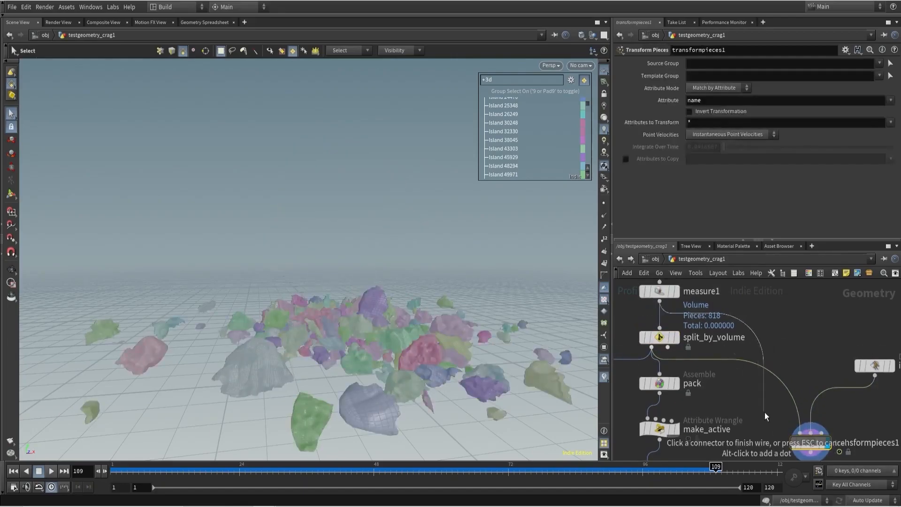
{"action": "left_click", "coordinate": [800, 432]}
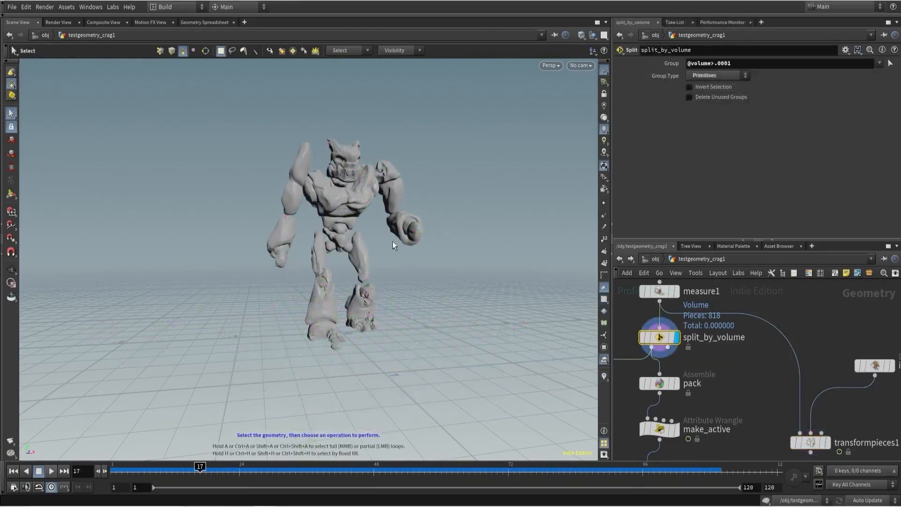
- Examine the pieces kept by split_by_volume around the Crag's legs up close
{"action": "key", "text": "Escape"}
{"action": "right_click_drag", "start_coordinate": [391, 241], "coordinate": [429, 245]}
{"action": "mouse_move", "coordinate": [430, 245]}
{"action": "left_mouse_down"}
{"action": "mouse_move", "coordinate": [489, 260]}
{"action": "mouse_move", "coordinate": [444, 207]}
{"action": "mouse_move", "coordinate": [403, 209]}
{"action": "mouse_move", "coordinate": [418, 246]}
{"action": "left_mouse_up"}
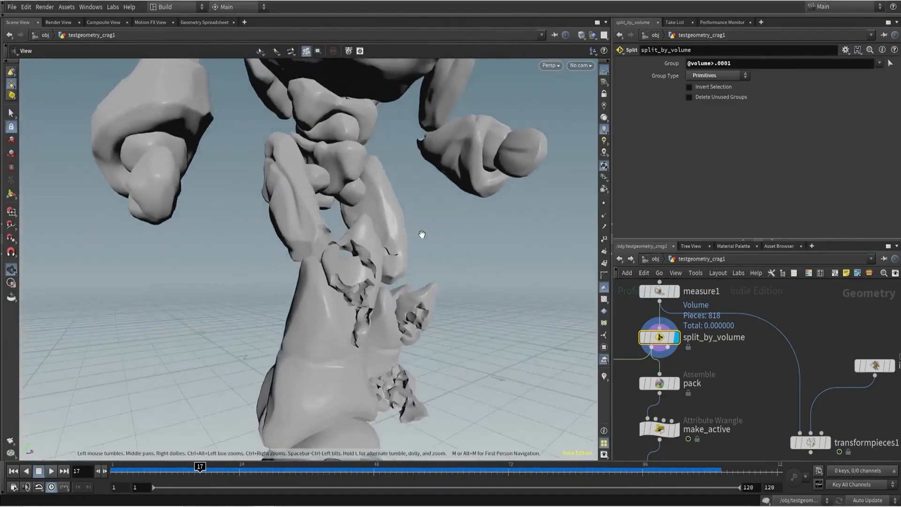
{"action": "right_click_drag", "start_coordinate": [418, 245], "coordinate": [314, 267]}
{"action": "key", "text": "Escape"}
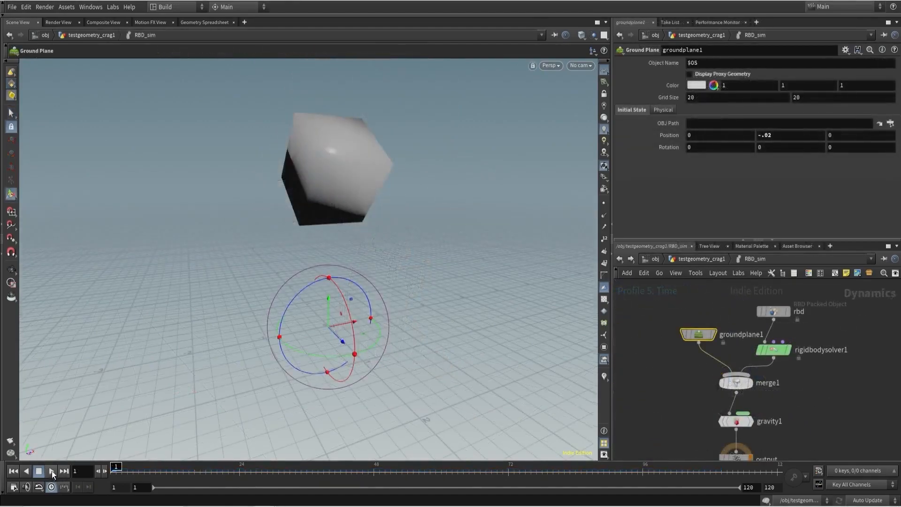
- Play the falling box simulation inside RBD_sim and scrub through its frames
{"action": "left_click", "coordinate": [51, 471]}
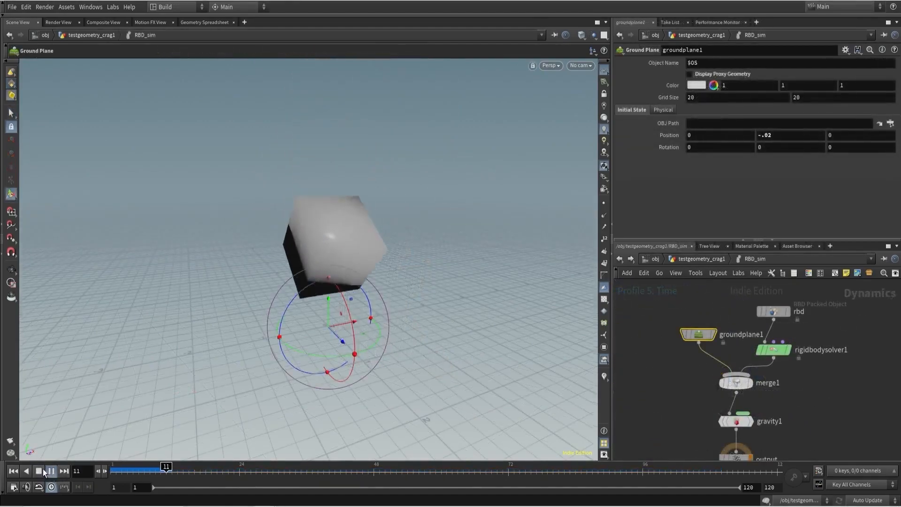
{"action": "left_click_drag", "start_coordinate": [171, 471], "coordinate": [206, 471]}
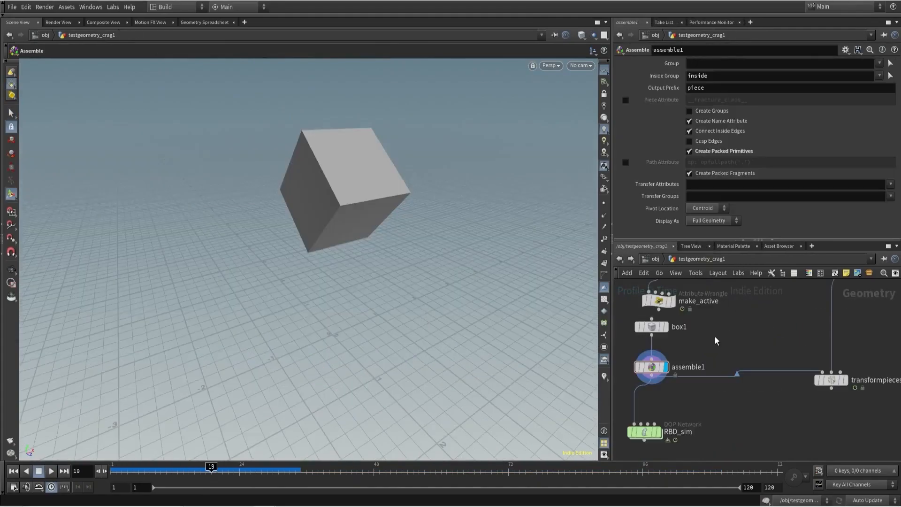
- Add a Sphere node beside box1
{"action": "key", "text": "Tab"}
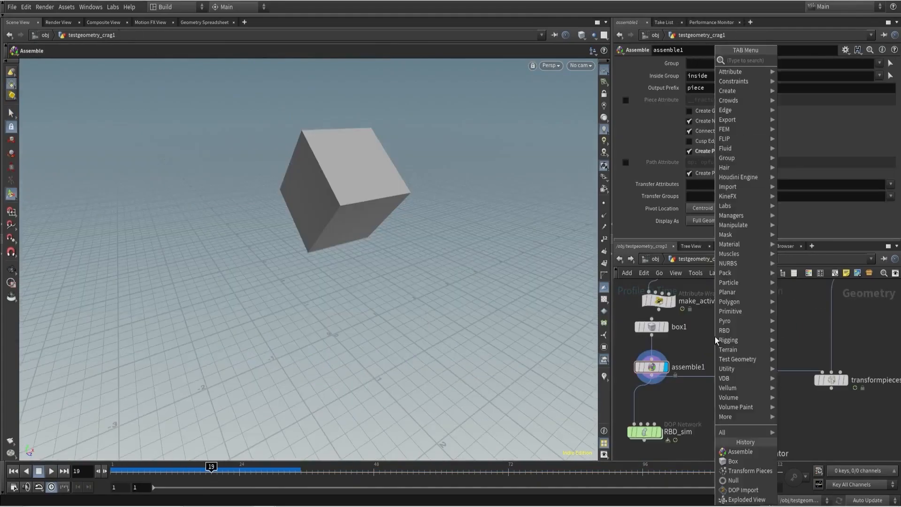
{"action": "type", "text": "sphere"}
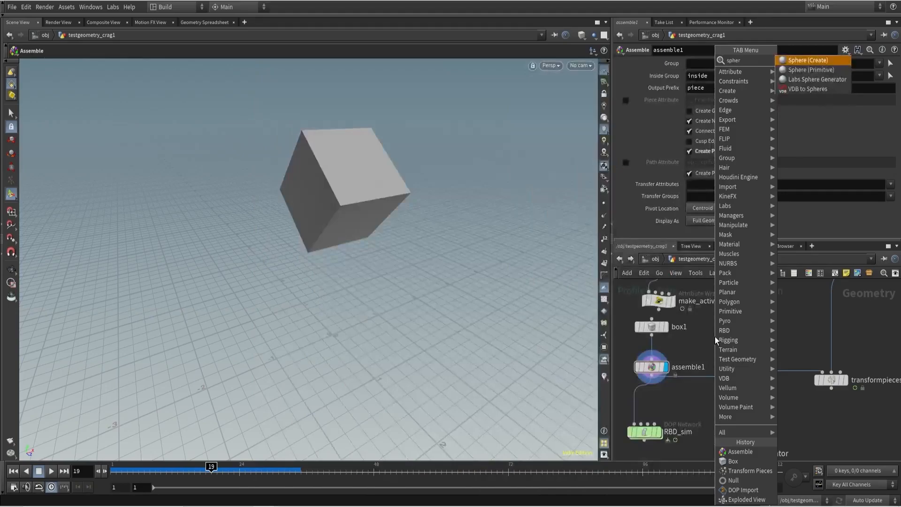
{"action": "key", "text": "Return"}
{"action": "left_click", "coordinate": [714, 337]}
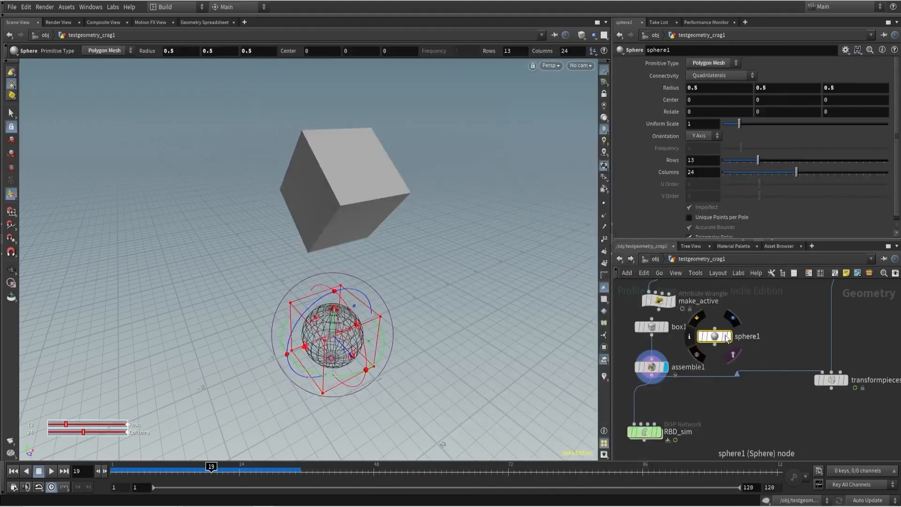
- Move the sphere up against the box, to a center of about 0, 3.27, 0.69, and rearrange the nodes around it
{"action": "key", "text": "Escape"}
{"action": "left_click_drag", "start_coordinate": [350, 272], "coordinate": [354, 290]}
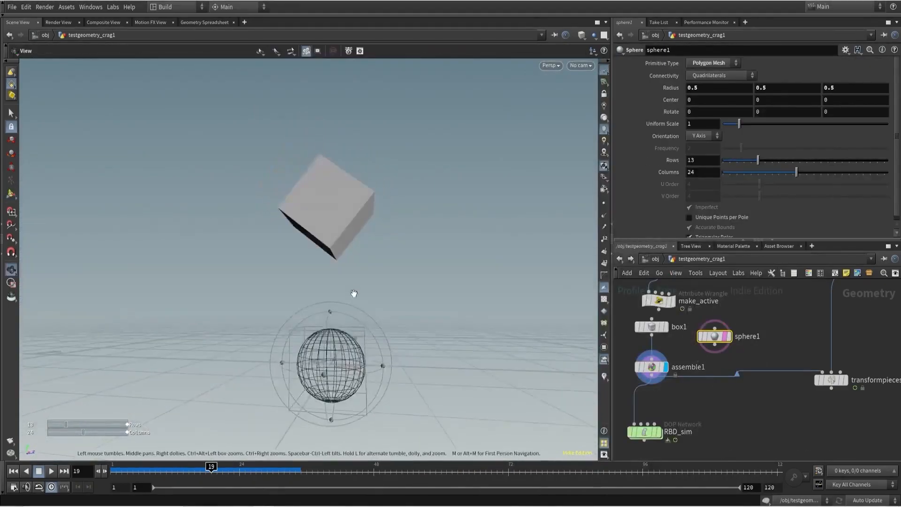
{"action": "key", "text": "Return"}
{"action": "left_click_drag", "start_coordinate": [354, 350], "coordinate": [397, 131]}
{"action": "left_click_drag", "start_coordinate": [396, 132], "coordinate": [307, 240], "text": "alt"}
{"action": "scroll", "coordinate": [740, 326], "scroll_direction": "down", "scroll_amount": 3}
{"action": "left_click_drag", "start_coordinate": [785, 348], "coordinate": [786, 384]}
{"action": "left_click_drag", "start_coordinate": [665, 343], "coordinate": [649, 345]}
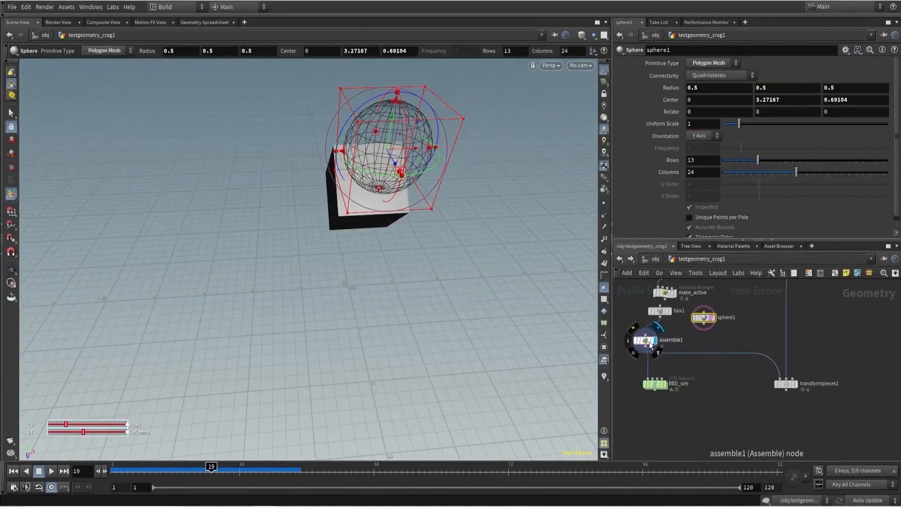
- Check the name attribute of assemble1's points in the geometry spreadsheet and return to the scene view
{"action": "left_click", "coordinate": [650, 345]}
{"action": "scroll", "coordinate": [696, 340], "scroll_direction": "up", "scroll_amount": 2}
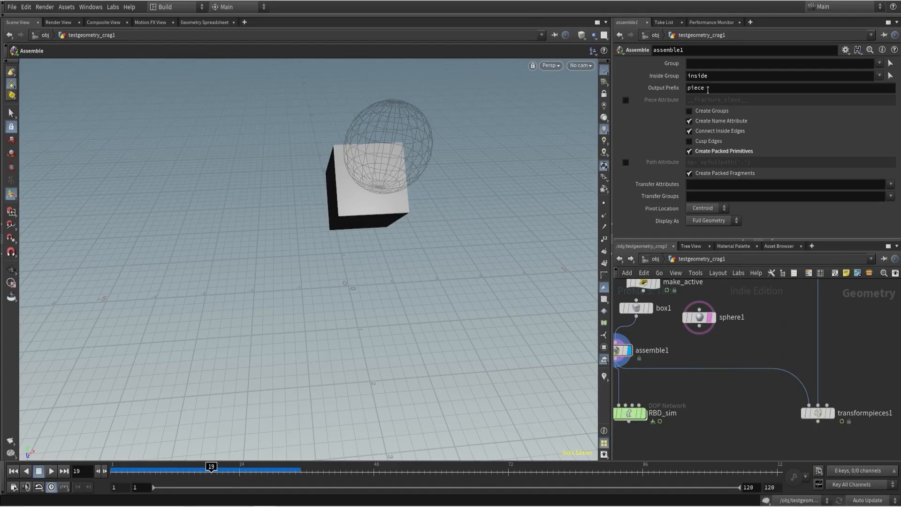
{"action": "middle_click_drag", "start_coordinate": [660, 355], "coordinate": [695, 347]}
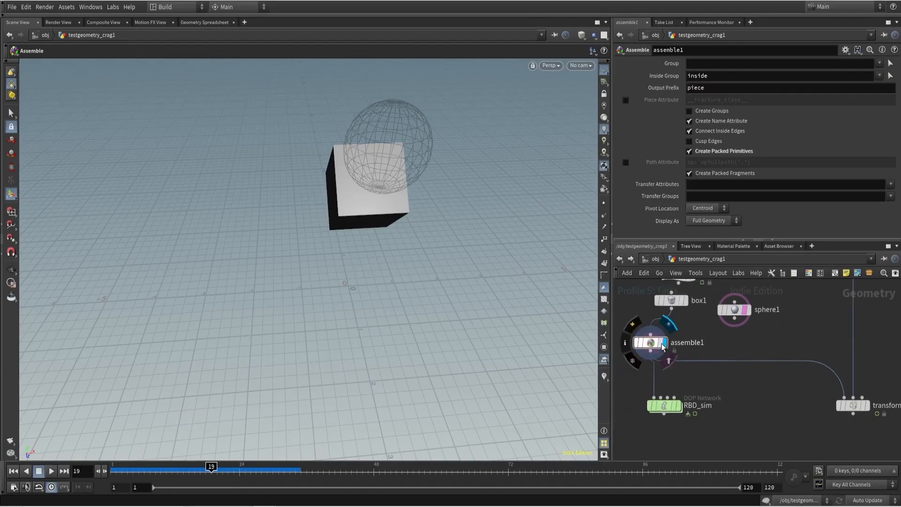
{"action": "left_click", "coordinate": [664, 343]}
{"action": "left_click", "coordinate": [207, 22]}
{"action": "left_click", "coordinate": [139, 50]}
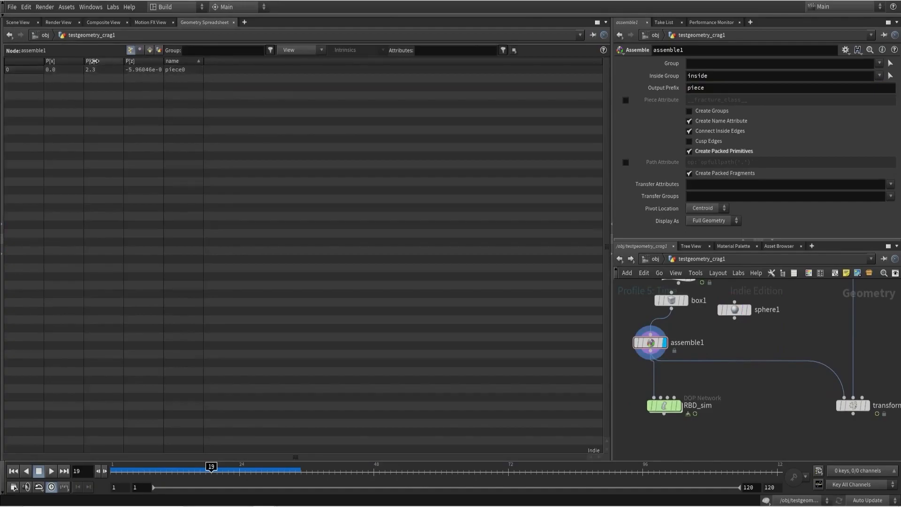
{"action": "left_click", "coordinate": [17, 23]}
- Add a Pack node and a Merge node below sphere1
{"action": "key", "text": "Tab"}
{"action": "type", "text": "pack"}
{"action": "key", "text": "Return"}
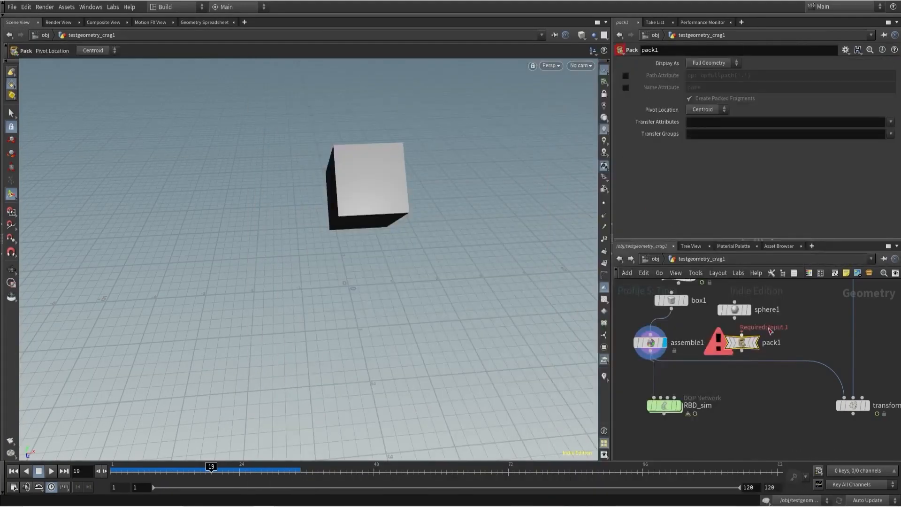
{"action": "left_click", "coordinate": [756, 357]}
{"action": "key", "text": "Tab"}
{"action": "type", "text": "mer"}
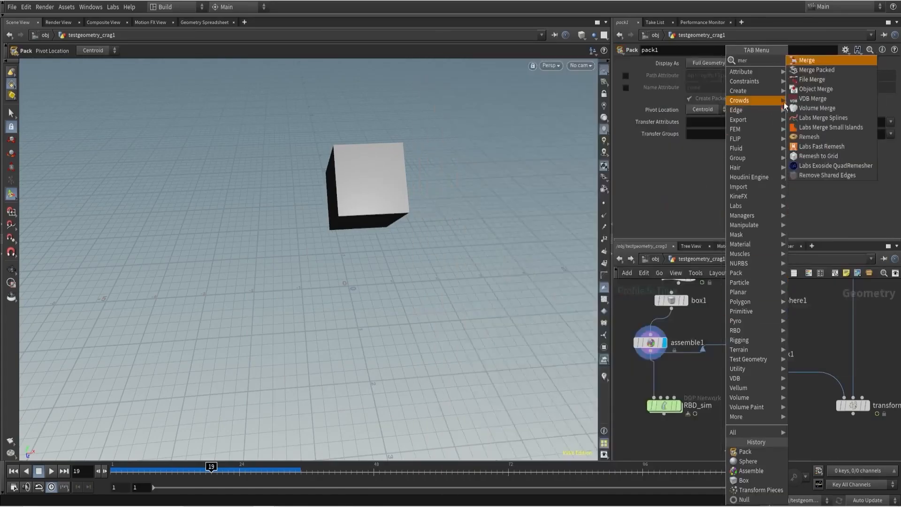
{"action": "left_click", "coordinate": [809, 60]}
{"action": "left_click", "coordinate": [742, 328]}
- Merge box1 and sphere1 into pack1, feed pack1 to the geometry input of transformpieces1 and display pack1
{"action": "left_click", "coordinate": [671, 309]}
{"action": "left_click", "coordinate": [743, 320]}
{"action": "left_click", "coordinate": [761, 308]}
{"action": "left_click", "coordinate": [742, 321]}
{"action": "left_click", "coordinate": [743, 337]}
{"action": "left_click", "coordinate": [755, 347]}
{"action": "left_click", "coordinate": [754, 357]}
{"action": "left_click", "coordinate": [754, 357]}
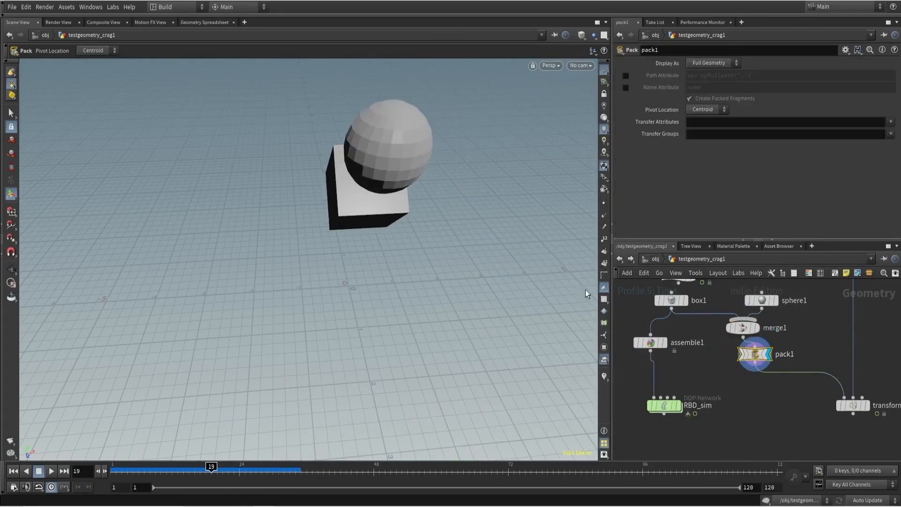
- Insert a Point Wrangle between pack1 and transformpieces1 with the expression s@name = "piece0"; and display it
{"action": "middle_click_drag", "start_coordinate": [757, 359], "coordinate": [751, 369]}
{"action": "key", "text": "Tab"}
{"action": "type", "text": "point"}
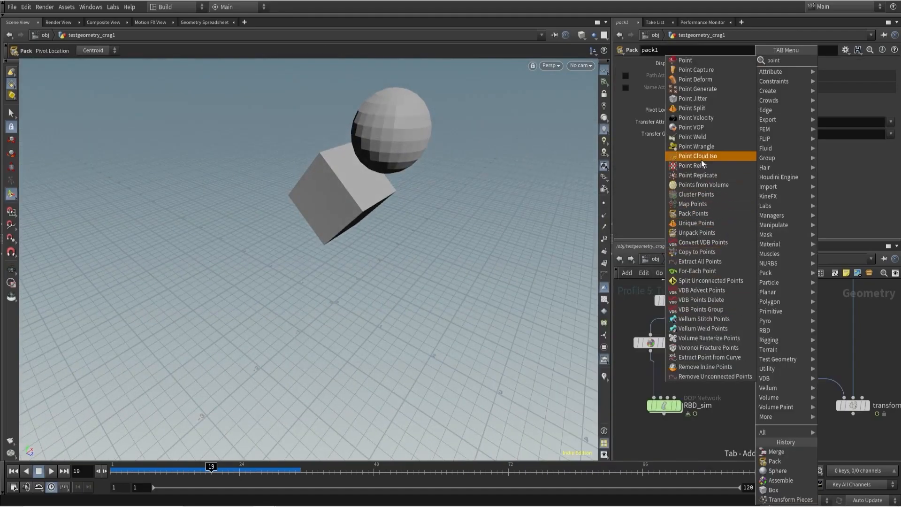
{"action": "left_click", "coordinate": [697, 148]}
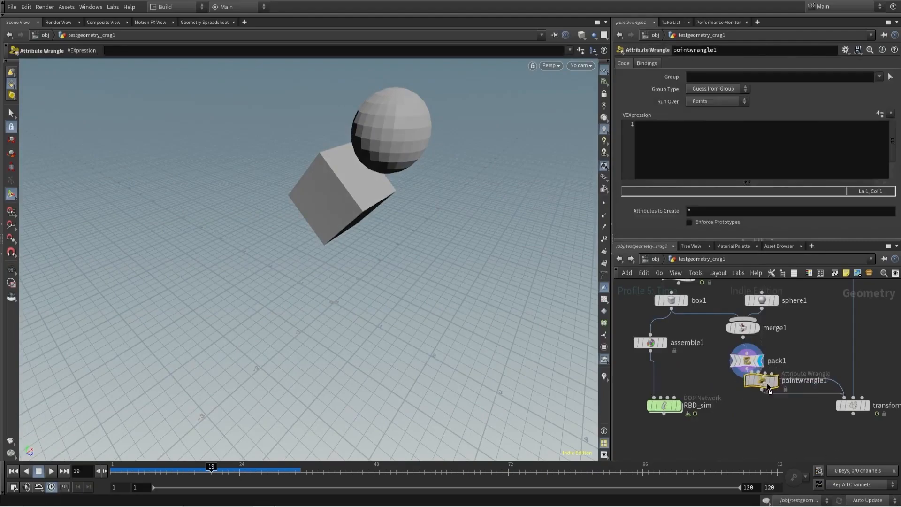
{"action": "left_click", "coordinate": [761, 397]}
{"action": "left_click", "coordinate": [696, 160]}
{"action": "type", "text": "s@name = \"piece0\";"}
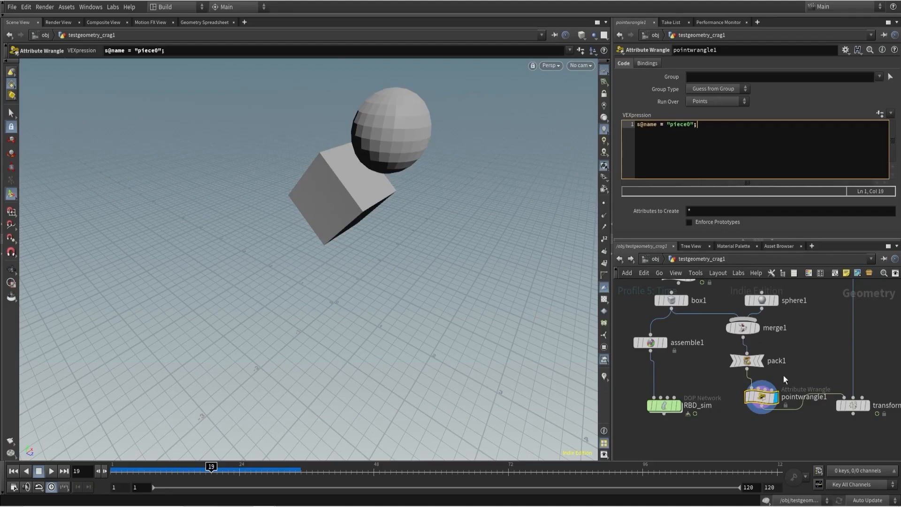
- Display transformpieces1 and scrub the timeline to watch the motion of the packed box and sphere
{"action": "middle_click_drag", "start_coordinate": [834, 361], "coordinate": [802, 346]}
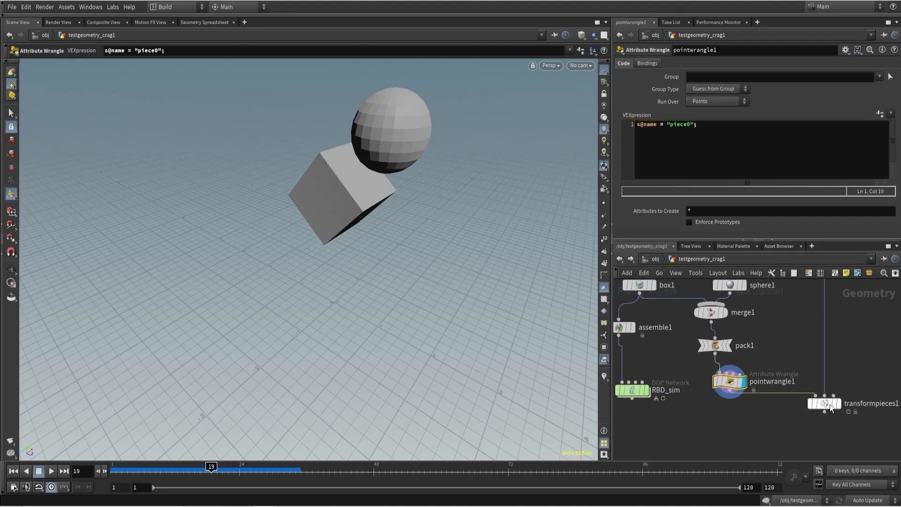
{"action": "left_click", "coordinate": [838, 405]}
{"action": "left_click_drag", "start_coordinate": [134, 470], "coordinate": [111, 425]}
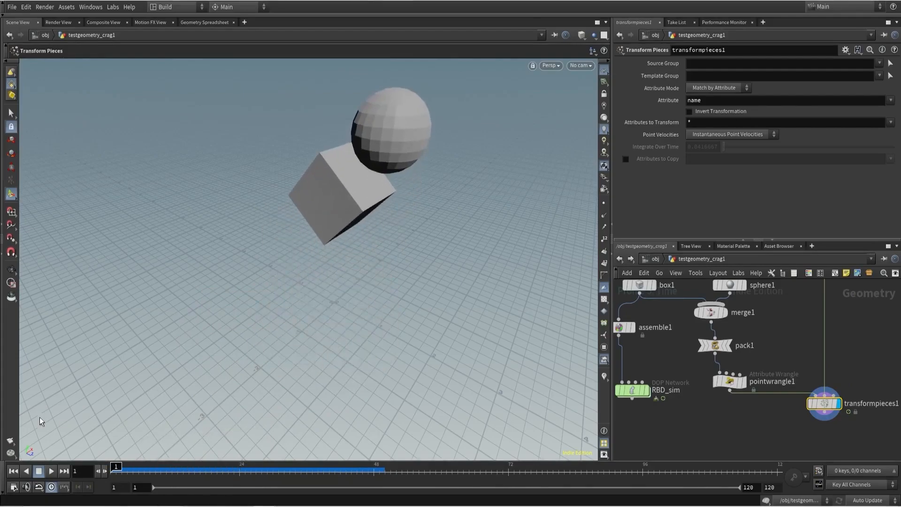
- Delete the sphere1, merge1, pack1 and pointwrangle1 nodes
{"action": "scroll", "coordinate": [746, 320], "scroll_direction": "down", "scroll_amount": 4}
{"action": "middle_click_drag", "start_coordinate": [745, 302], "coordinate": [759, 344]}
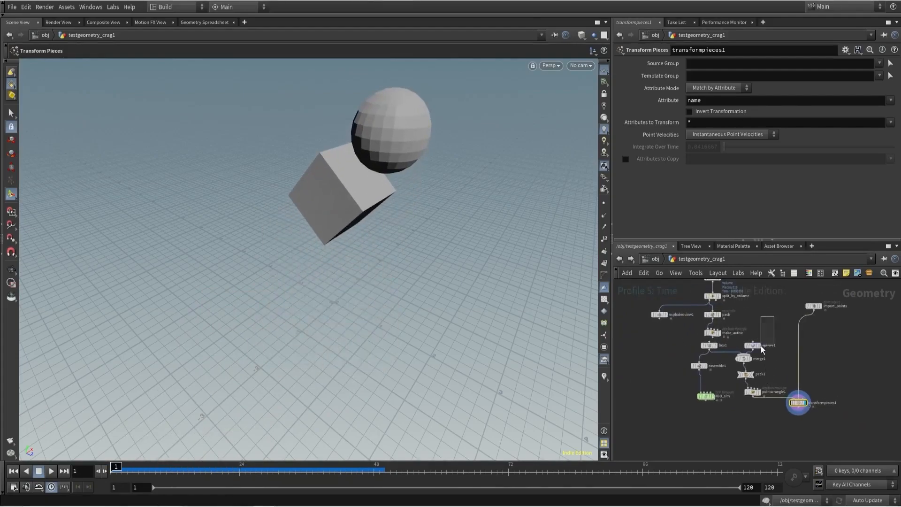
{"action": "left_click_drag", "start_coordinate": [765, 343], "coordinate": [747, 402]}
{"action": "key", "text": "Delete"}
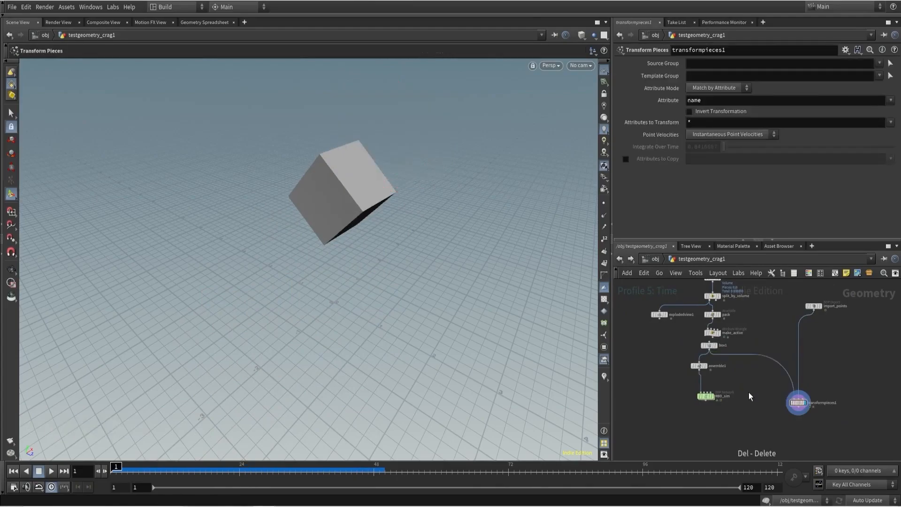
- Add a Subnetwork node beside the pack node and name it fix_names
{"action": "scroll", "coordinate": [677, 349], "scroll_direction": "up", "scroll_amount": 3}
{"action": "key", "text": "Tab"}
{"action": "type", "text": "sub"}
{"action": "key", "text": "Down"}
{"action": "key", "text": "Return"}
{"action": "scroll", "coordinate": [753, 375], "scroll_direction": "up", "scroll_amount": 2}
{"action": "double_click", "coordinate": [780, 374]}
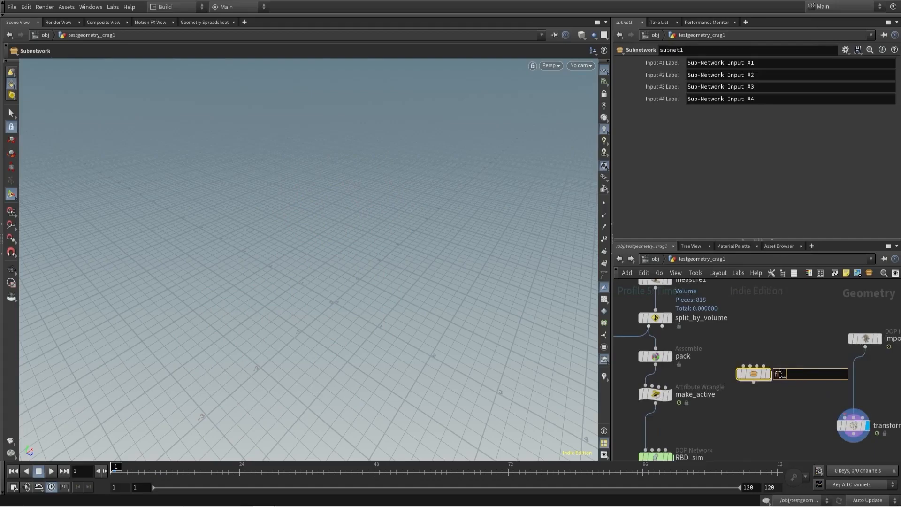
{"action": "key", "text": "Return"}
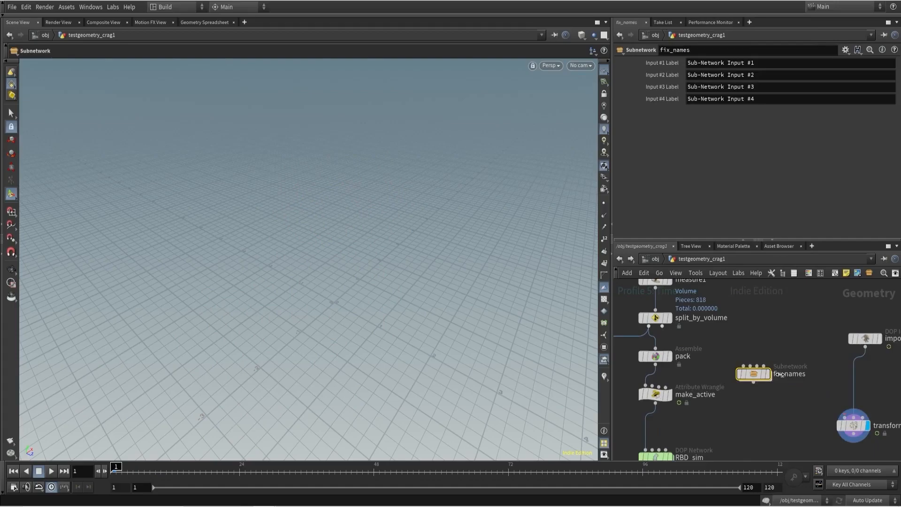
- Connect the pack node to the first input of fix_names and the second output of split_by_volume to its second input
{"action": "left_click", "coordinate": [660, 369]}
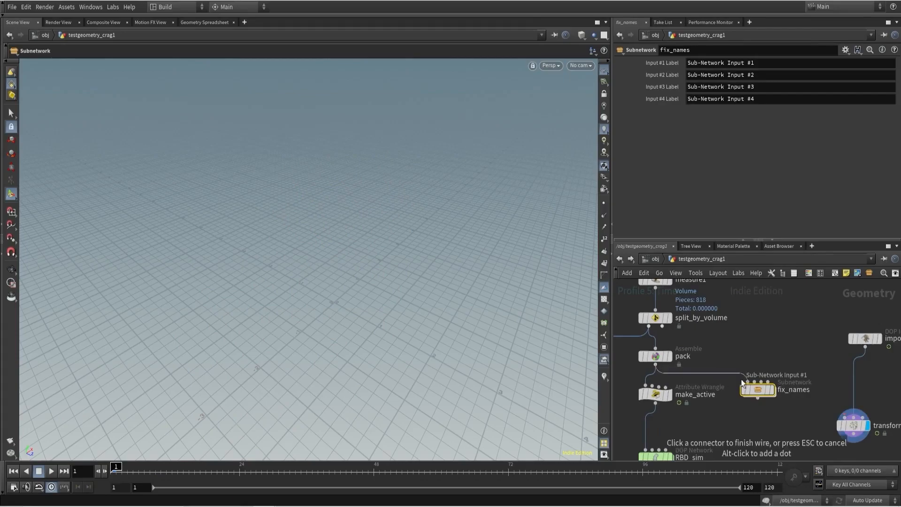
{"action": "left_click", "coordinate": [747, 382]}
{"action": "left_click", "coordinate": [662, 326]}
{"action": "left_click", "coordinate": [754, 382]}
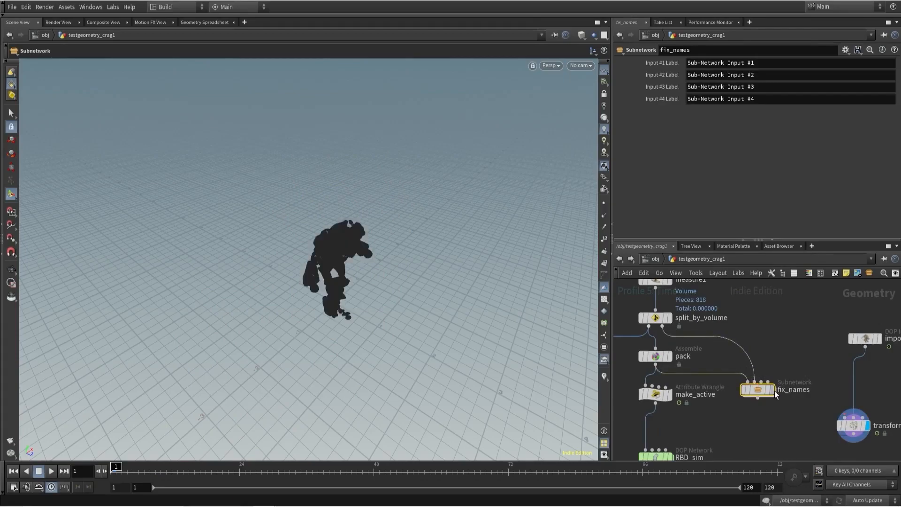
- Enter the fix_names subnetwork and move the output0 node down to make room for new nodes
{"action": "double_click", "coordinate": [759, 390]}
{"action": "scroll", "coordinate": [759, 387], "scroll_direction": "down", "scroll_amount": 3}
{"action": "middle_click_drag", "start_coordinate": [759, 387], "coordinate": [775, 363]}
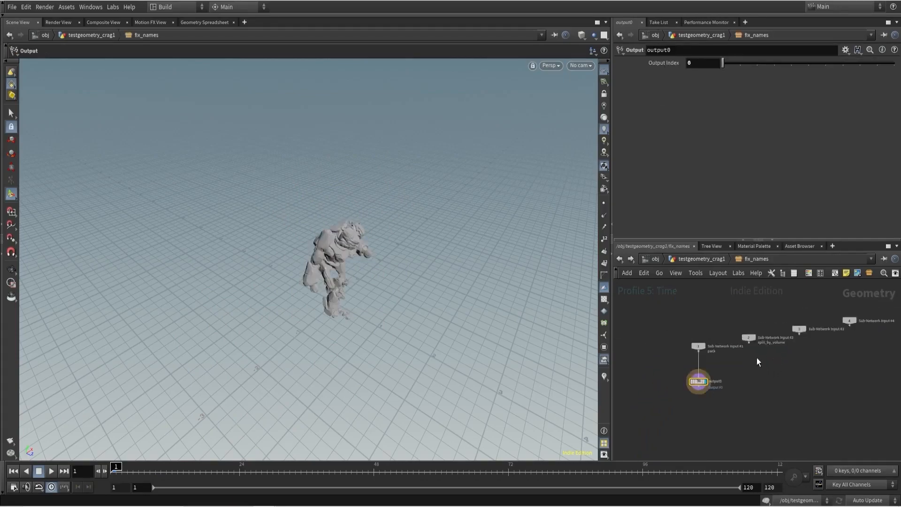
{"action": "left_click_drag", "start_coordinate": [702, 387], "coordinate": [723, 413]}
{"action": "scroll", "coordinate": [689, 343], "scroll_direction": "up", "scroll_amount": 3}
{"action": "middle_click_drag", "start_coordinate": [689, 343], "coordinate": [730, 349]}
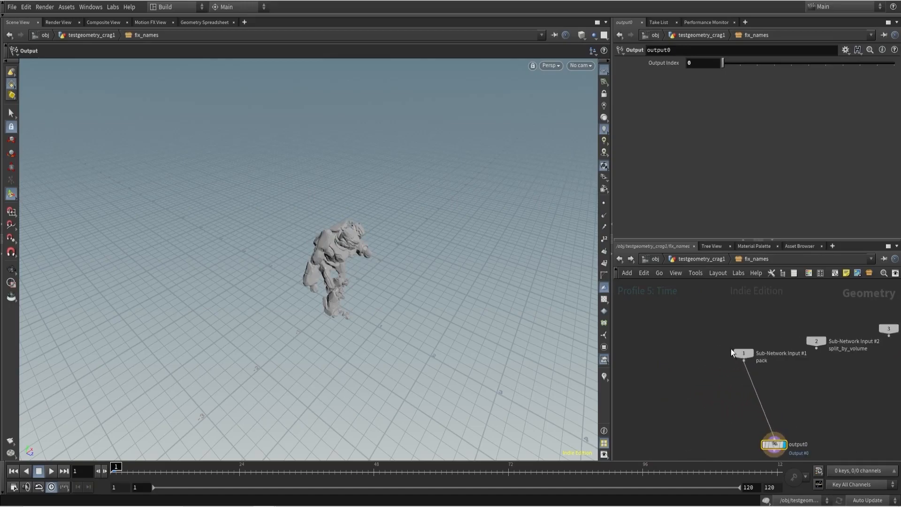
- Add an Attribute Transfer node, wiring the split_by_volume input to its first input and the pack input to its second
{"action": "key", "text": "Tab"}
{"action": "left_click", "coordinate": [597, 175]}
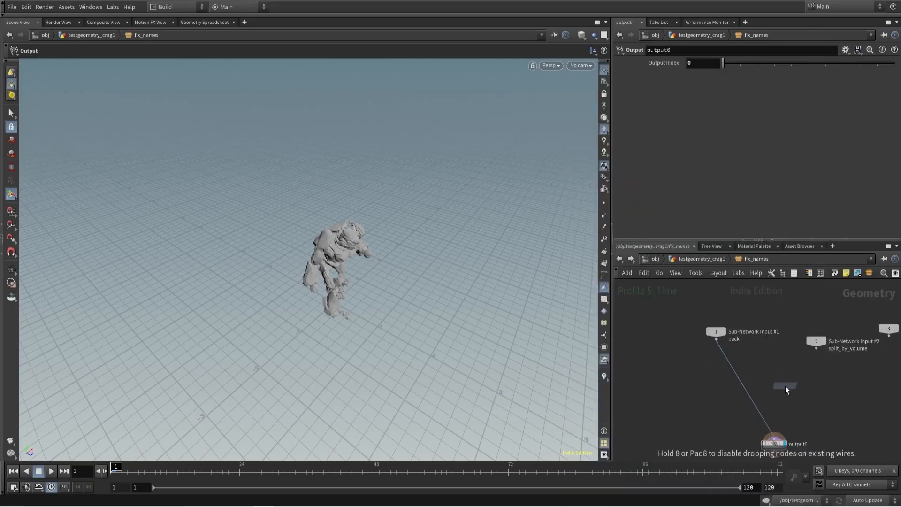
{"action": "left_click", "coordinate": [797, 393]}
{"action": "left_click", "coordinate": [716, 340]}
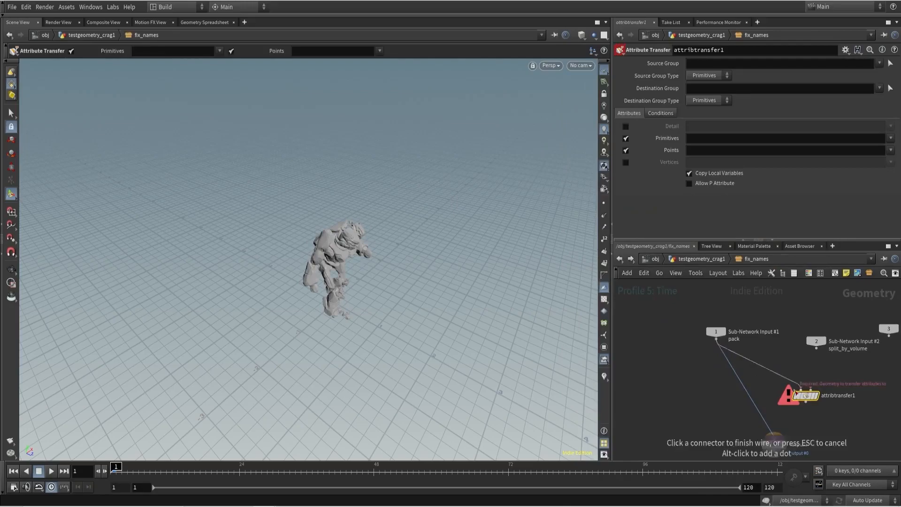
{"action": "left_click", "coordinate": [809, 390]}
{"action": "left_click", "coordinate": [816, 348]}
{"action": "left_click", "coordinate": [806, 389]}
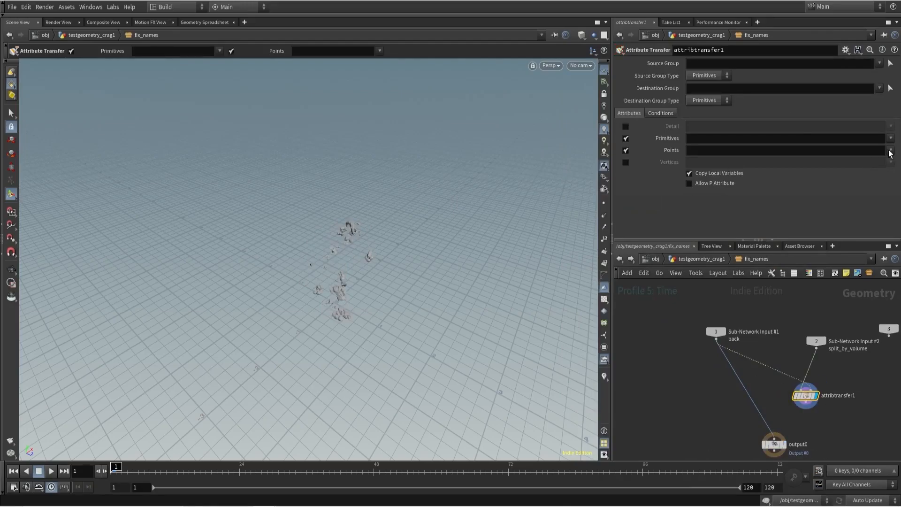
- Limit attribtransfer1 to the point attribute name with primitive attributes disabled, and inspect the geometry info of both subnetwork inputs
{"action": "left_click", "coordinate": [626, 138]}
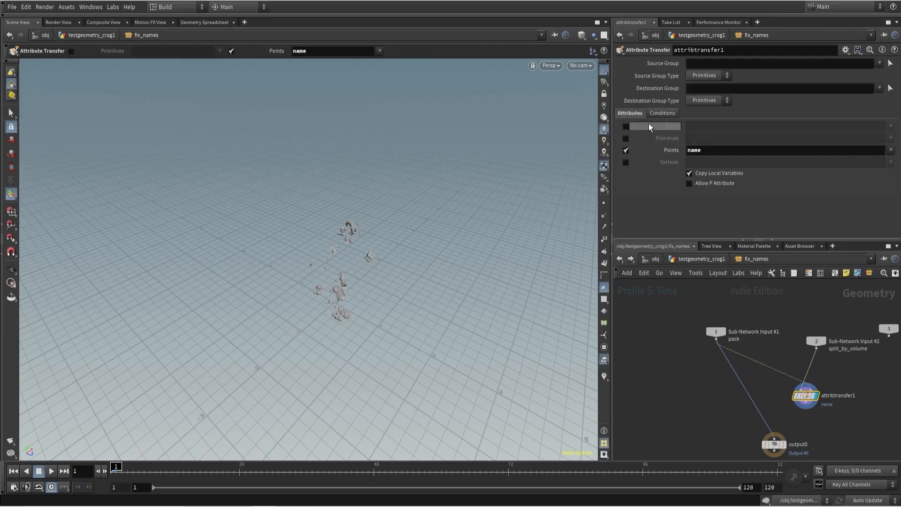
{"action": "left_click", "coordinate": [660, 114]}
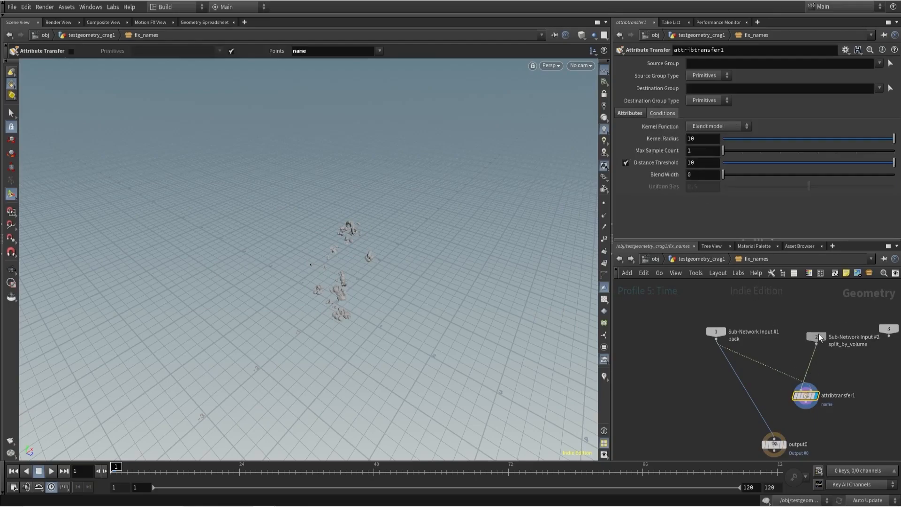
{"action": "middle_click", "coordinate": [819, 341]}
{"action": "scroll", "coordinate": [751, 337], "scroll_direction": "down", "scroll_amount": 1}
{"action": "middle_click", "coordinate": [718, 336]}
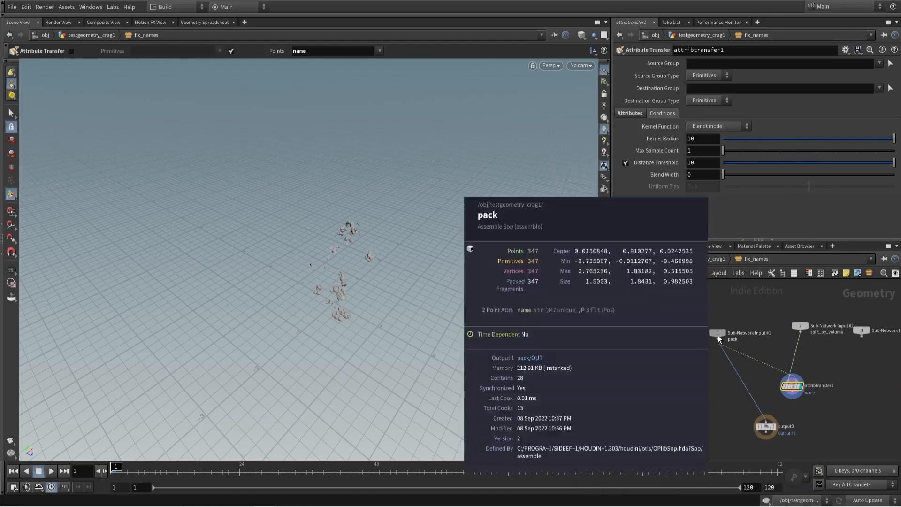
{"action": "middle_click", "coordinate": [804, 325]}
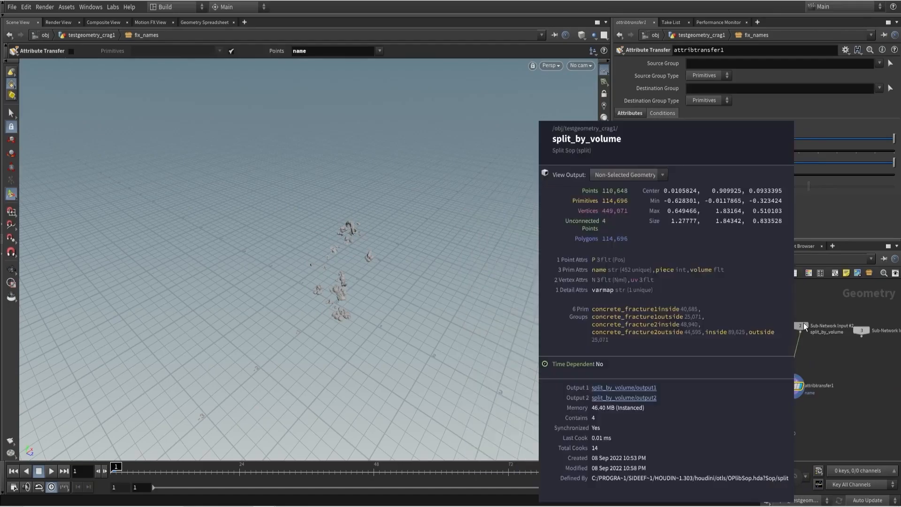
- Copy the pack Assemble node into fix_names and insert it between the split_by_volume input and attribtransfer1
{"action": "left_click", "coordinate": [709, 259]}
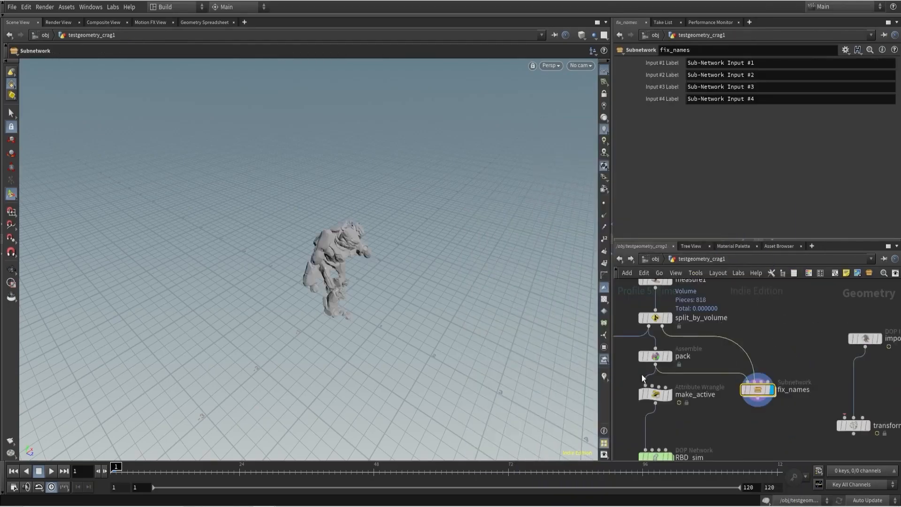
{"action": "left_click", "coordinate": [658, 358]}
{"action": "key", "text": "ctrl+c"}
{"action": "double_click", "coordinate": [757, 389]}
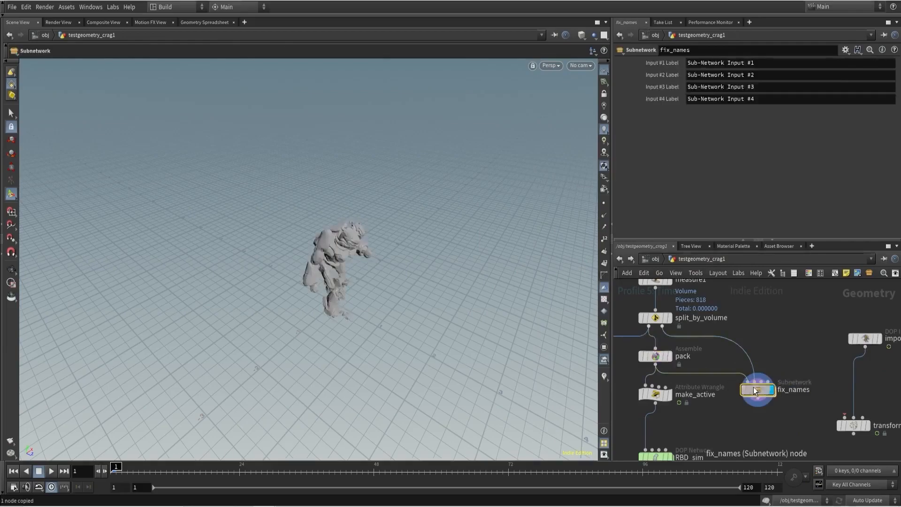
{"action": "key", "text": "ctrl+v"}
{"action": "mouse_move", "coordinate": [781, 345]}
{"action": "left_mouse_down"}
{"action": "mouse_move", "coordinate": [795, 352]}
{"action": "mouse_move", "coordinate": [783, 361]}
{"action": "left_mouse_up"}
{"action": "scroll", "coordinate": [795, 351], "scroll_direction": "up", "scroll_amount": 2}
{"action": "right_click_drag", "start_coordinate": [324, 251], "coordinate": [463, 172], "text": "alt"}
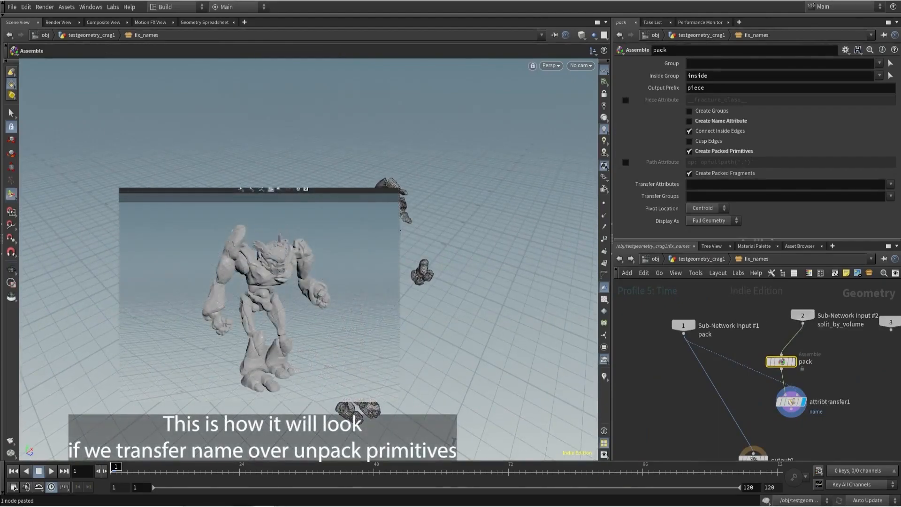
- Insert attribtransfer1 before output0 with its packed pieces feeding the output, rename it attribtransfer_names, and lay out the nodes
{"action": "middle_click_drag", "start_coordinate": [793, 409], "coordinate": [766, 369]}
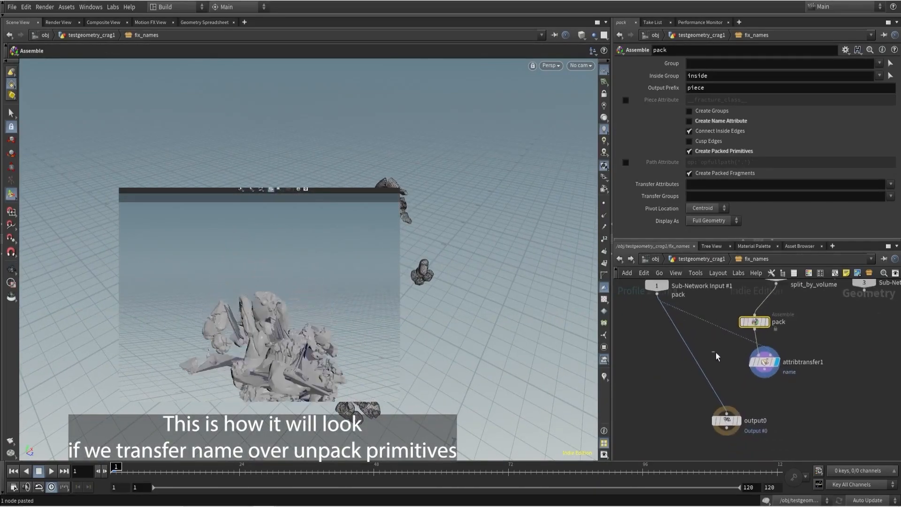
{"action": "left_click", "coordinate": [765, 364]}
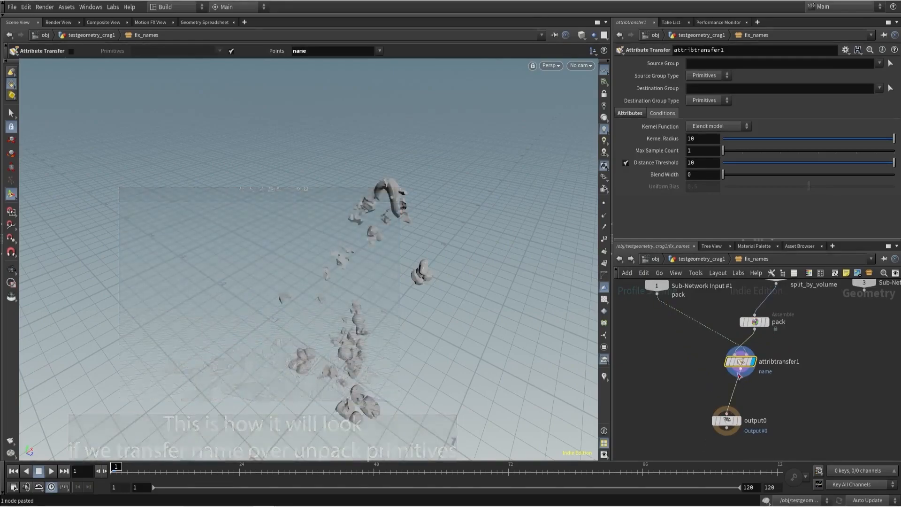
{"action": "scroll", "coordinate": [789, 365], "scroll_direction": "up", "scroll_amount": 3}
{"action": "double_click", "coordinate": [789, 365]}
{"action": "type", "text": "attribtransfer_names"}
{"action": "key", "text": "Return"}
{"action": "key", "text": "l"}
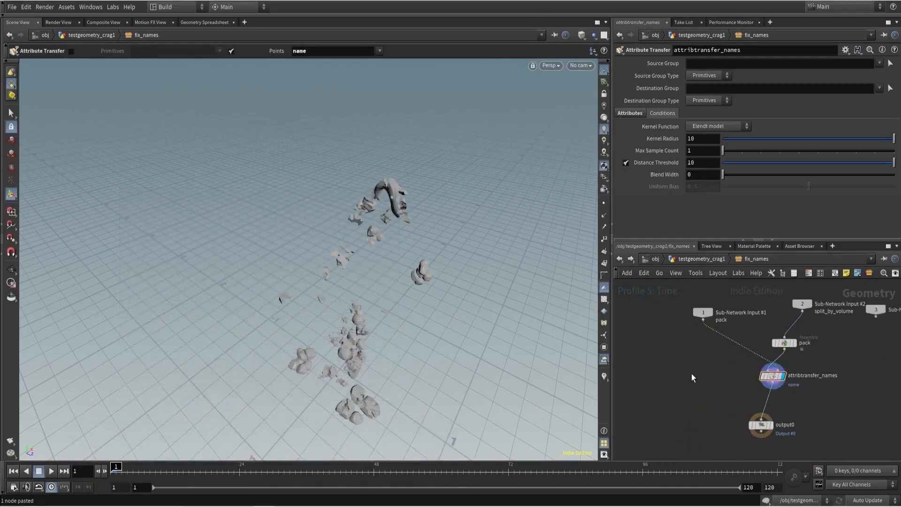
- Attach a Null node to the pack input, display it, and view the Crag's larger pieces up close
{"action": "scroll", "coordinate": [770, 351], "scroll_direction": "up", "scroll_amount": 5}
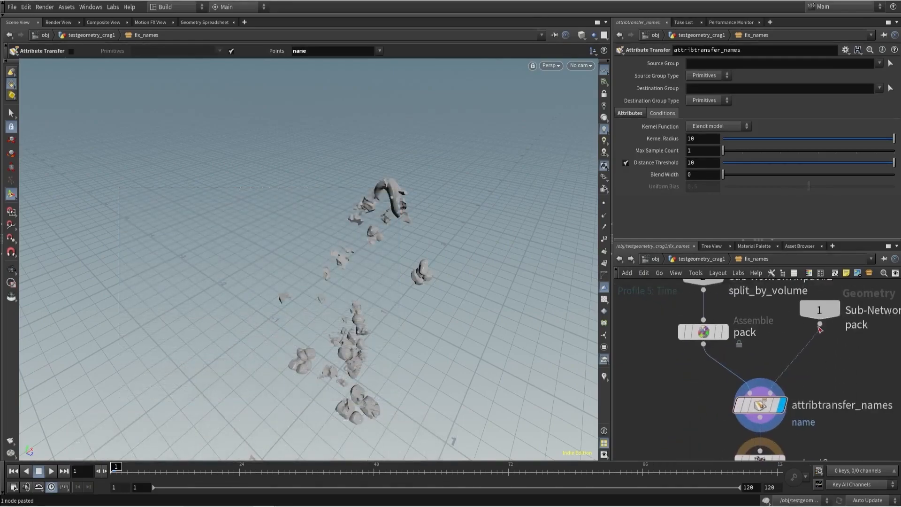
{"action": "key", "text": "Tab"}
{"action": "type", "text": "nul"}
{"action": "left_click", "coordinate": [771, 60]}
{"action": "left_click", "coordinate": [807, 373]}
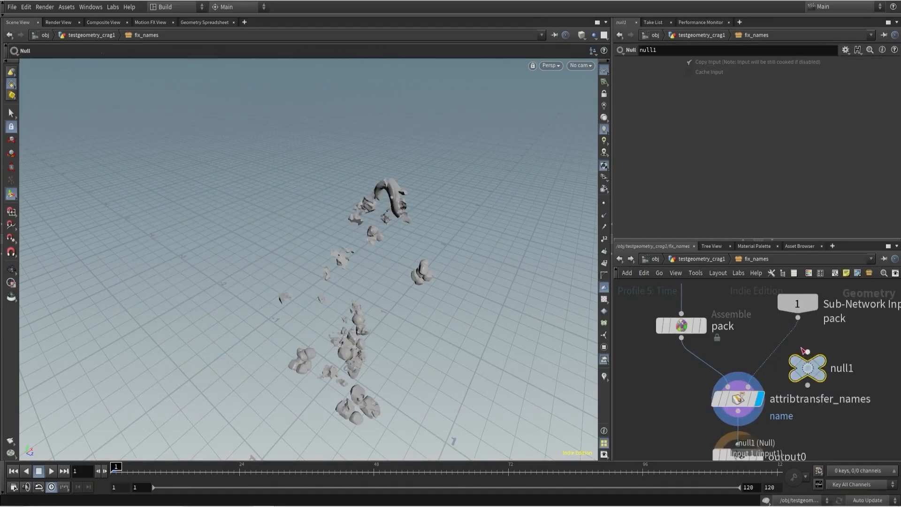
{"action": "left_click_drag", "start_coordinate": [342, 286], "coordinate": [362, 237], "text": "alt"}
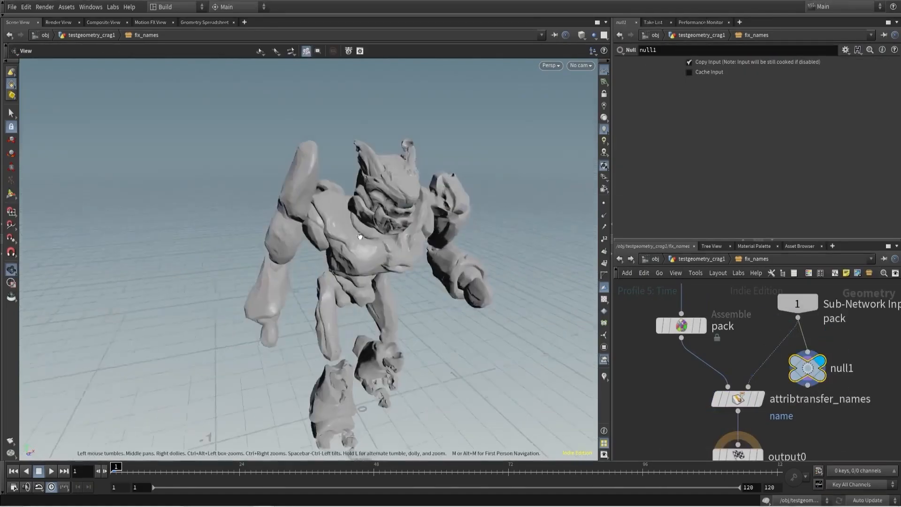
{"action": "middle_click_drag", "start_coordinate": [361, 237], "coordinate": [328, 324], "text": "alt"}
{"action": "right_click_drag", "start_coordinate": [328, 324], "coordinate": [344, 345], "text": "alt"}
{"action": "left_click_drag", "start_coordinate": [344, 345], "coordinate": [431, 248], "text": "alt"}
{"action": "key", "text": "Return"}
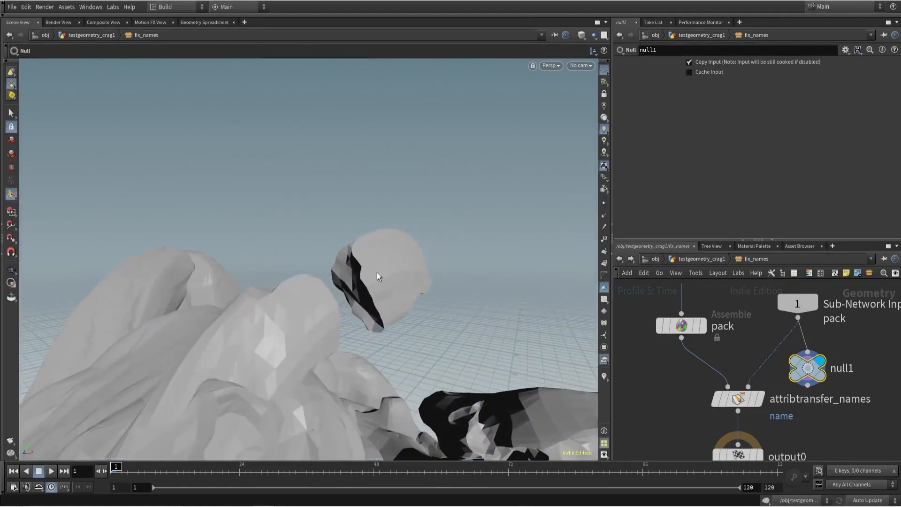
- Display the packed tiny pieces against the null's larger pieces to compare their positions, and delete the null
{"action": "left_click", "coordinate": [702, 325]}
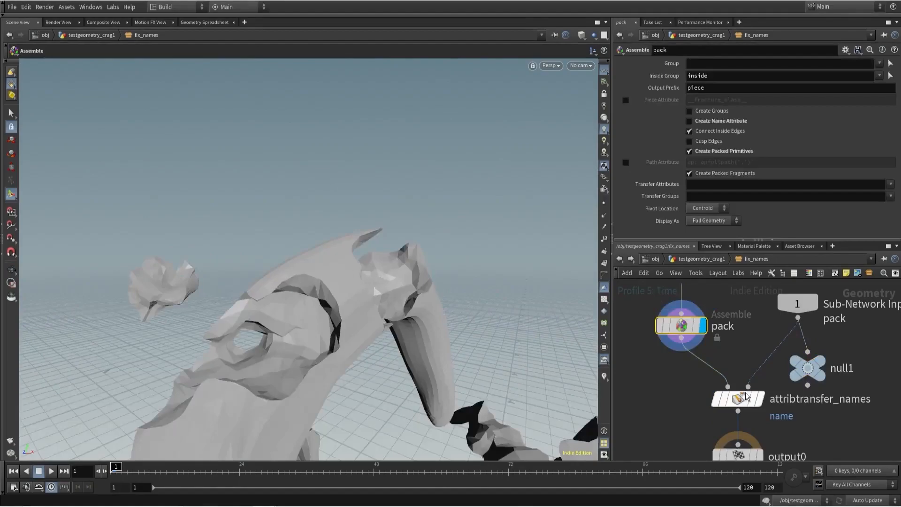
{"action": "left_click", "coordinate": [801, 369]}
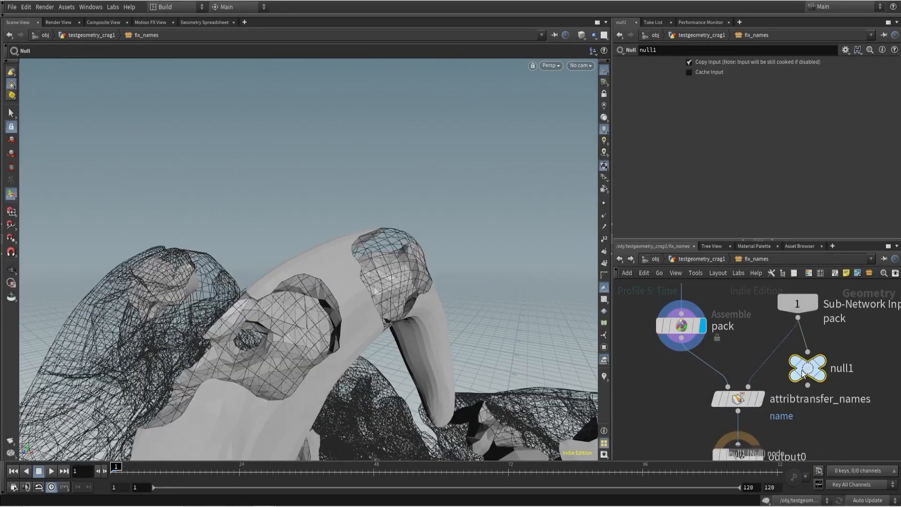
{"action": "key", "text": "Delete"}
- Return to the testgeometry_crag1 network, connect fix_names to the first input of transformpieces1, and display transformpieces1
{"action": "left_click", "coordinate": [707, 260]}
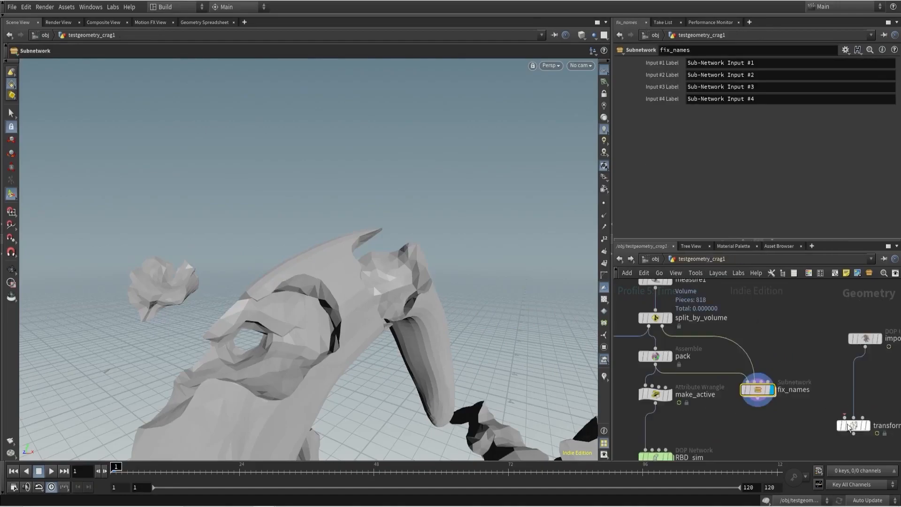
{"action": "left_click_drag", "start_coordinate": [731, 373], "coordinate": [802, 382]}
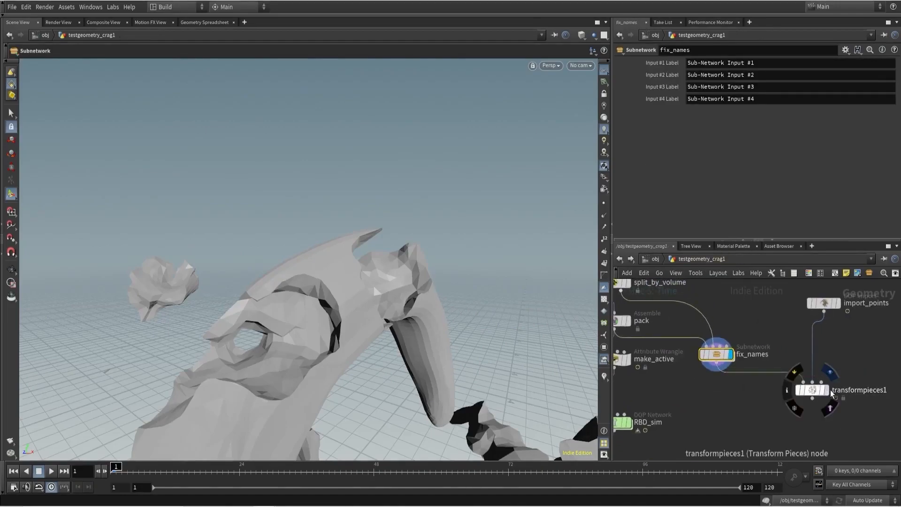
{"action": "left_click", "coordinate": [826, 390]}
{"action": "left_click", "coordinate": [812, 390]}
{"action": "right_click_drag", "start_coordinate": [350, 252], "coordinate": [235, 322], "text": "alt"}
{"action": "left_click_drag", "start_coordinate": [235, 322], "coordinate": [316, 290], "text": "alt"}
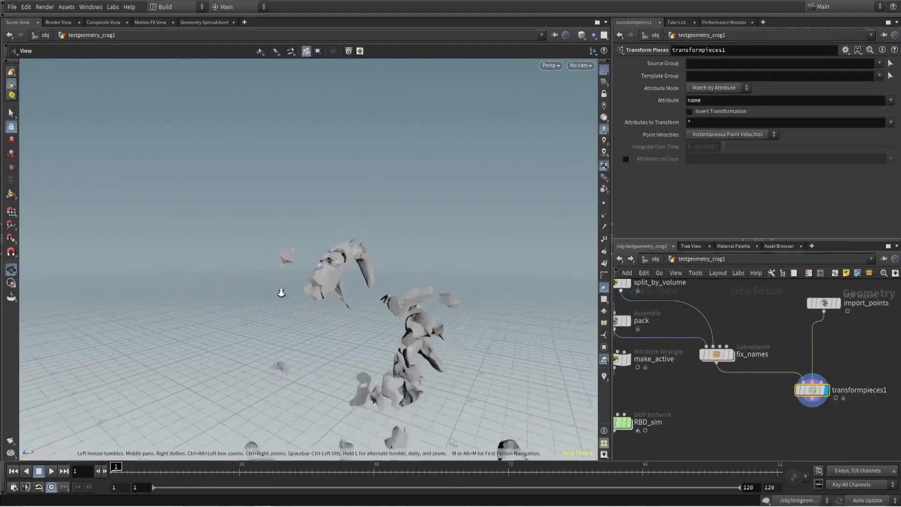
{"action": "right_click_drag", "start_coordinate": [316, 290], "coordinate": [291, 311], "text": "alt"}
- Scrub the timeline to check how the tiny pieces move through transformpieces1
{"action": "scroll", "coordinate": [699, 415], "scroll_direction": "down", "scroll_amount": 4}
{"action": "scroll", "coordinate": [699, 416], "scroll_direction": "up", "scroll_amount": 3}
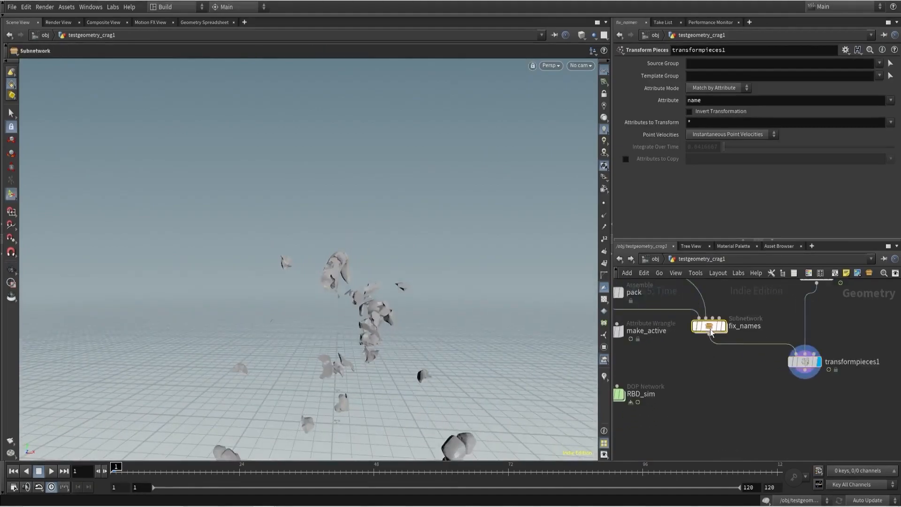
{"action": "left_click", "coordinate": [709, 325]}
{"action": "key", "text": "shift+w"}
{"action": "key", "text": "Return"}
{"action": "left_click_drag", "start_coordinate": [118, 466], "coordinate": [274, 464]}
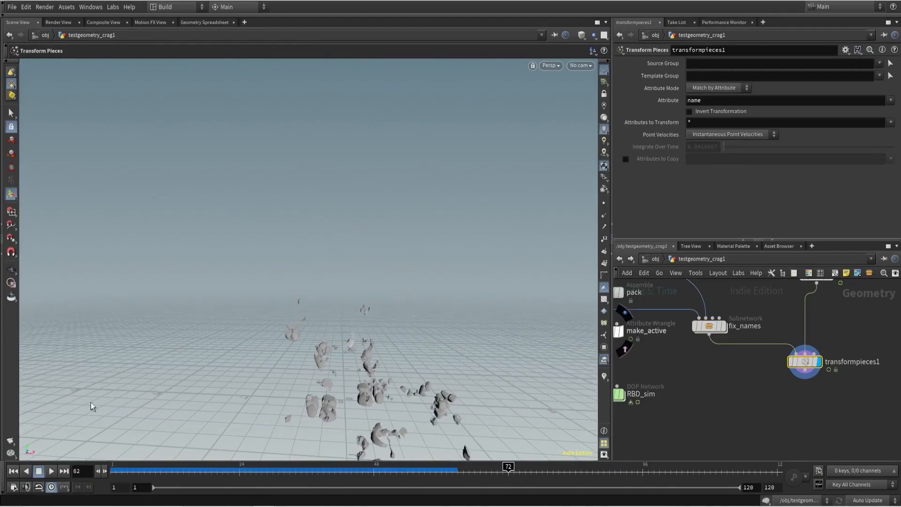
{"action": "left_click_drag", "start_coordinate": [437, 472], "coordinate": [95, 470]}
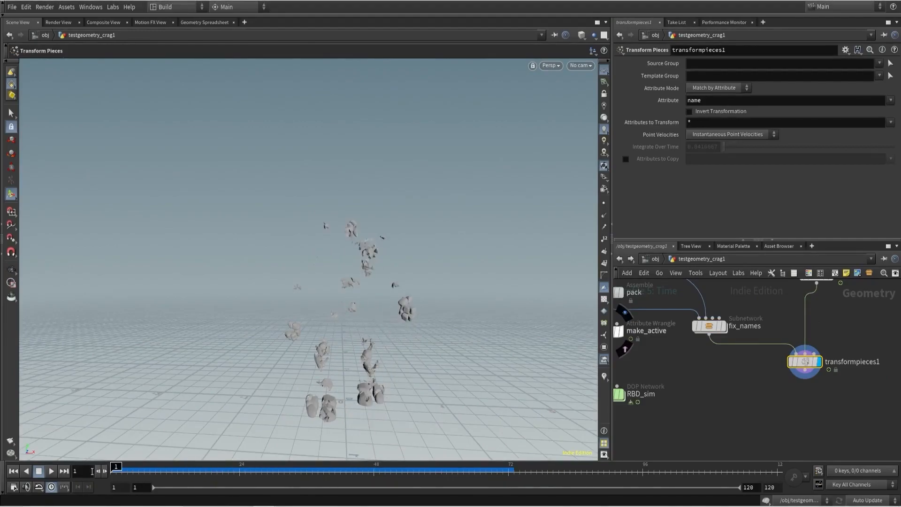
- Inside fix_names, merge attribtransfer_names with the pack input and feed the Merge node into output0
{"action": "double_click", "coordinate": [708, 327]}
{"action": "key", "text": "Tab"}
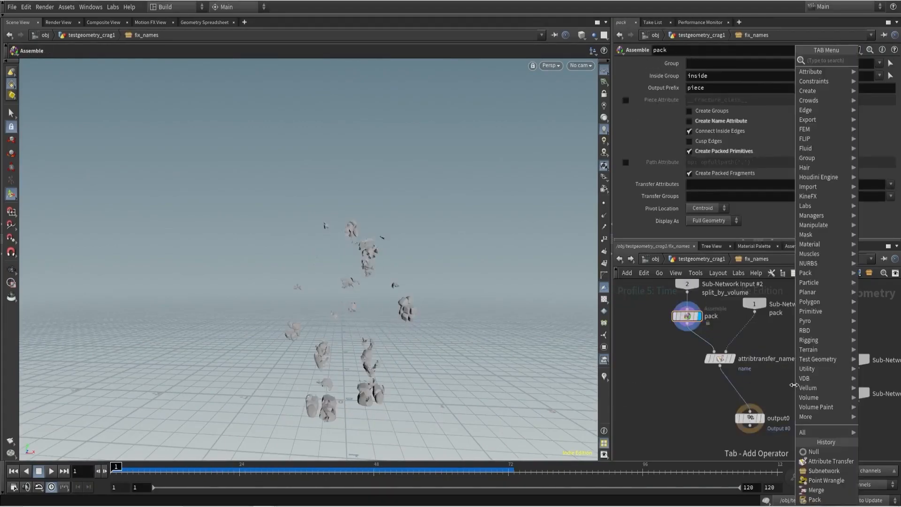
{"action": "type", "text": "mer"}
{"action": "left_click", "coordinate": [741, 60]}
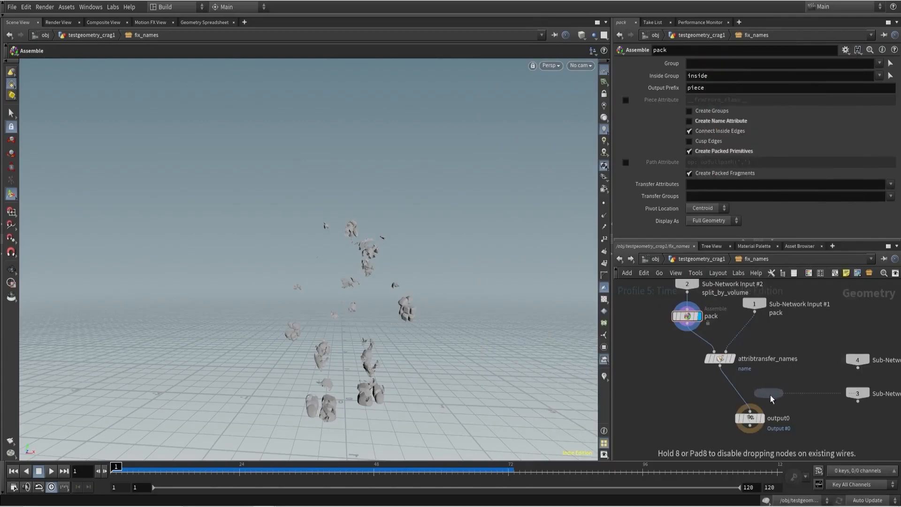
{"action": "left_click", "coordinate": [764, 383]}
{"action": "left_click", "coordinate": [754, 312]}
{"action": "left_click", "coordinate": [770, 378]}
{"action": "left_click", "coordinate": [770, 394]}
{"action": "left_click", "coordinate": [749, 412]}
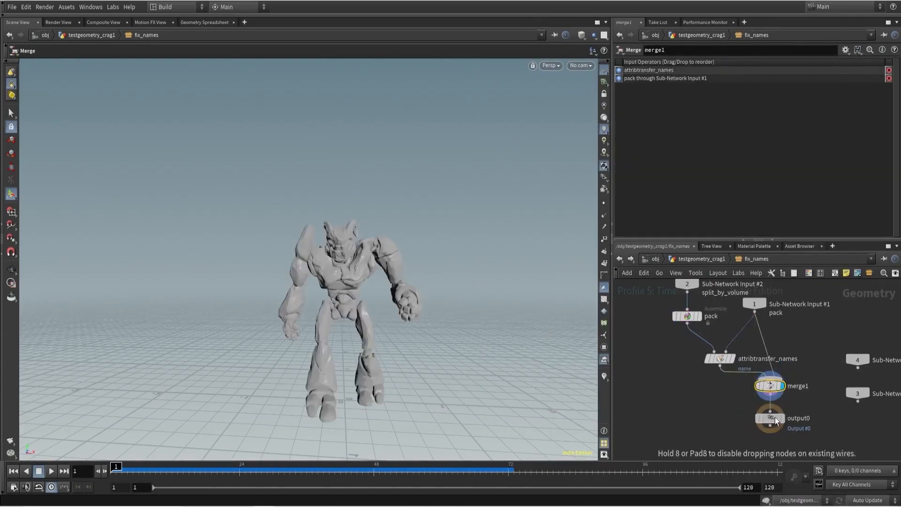
- Return to the parent network and play the motion of all pieces through transformpieces1
{"action": "key", "text": "u"}
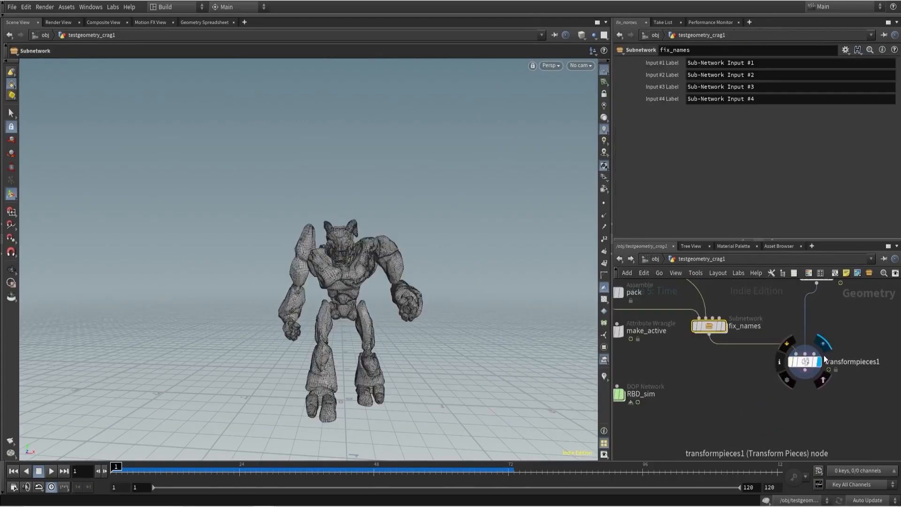
{"action": "left_click", "coordinate": [803, 361]}
{"action": "left_click_drag", "start_coordinate": [234, 475], "coordinate": [464, 468]}
{"action": "left_click", "coordinate": [51, 470]}
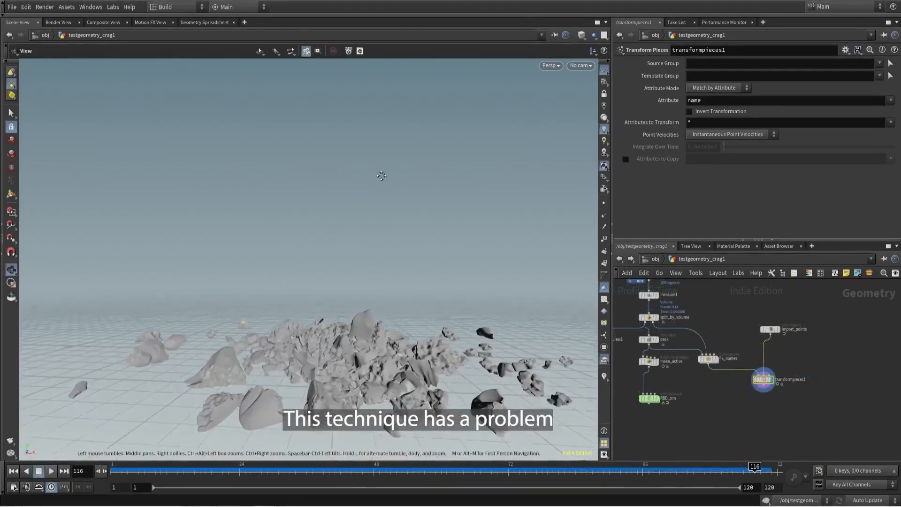
- Examine the fallen pieces near the ground line in the front view with wireframe shading
{"action": "key", "text": "space+3"}
{"action": "middle_click_drag", "start_coordinate": [361, 276], "coordinate": [338, 243]}
{"action": "right_click_drag", "start_coordinate": [338, 244], "coordinate": [396, 201]}
{"action": "key", "text": "shift+w"}
{"action": "middle_click_drag", "start_coordinate": [396, 202], "coordinate": [188, 214]}
{"action": "middle_click_drag", "start_coordinate": [503, 242], "coordinate": [307, 247]}
{"action": "right_click_drag", "start_coordinate": [307, 247], "coordinate": [431, 227]}
{"action": "middle_click_drag", "start_coordinate": [431, 227], "coordinate": [263, 234]}
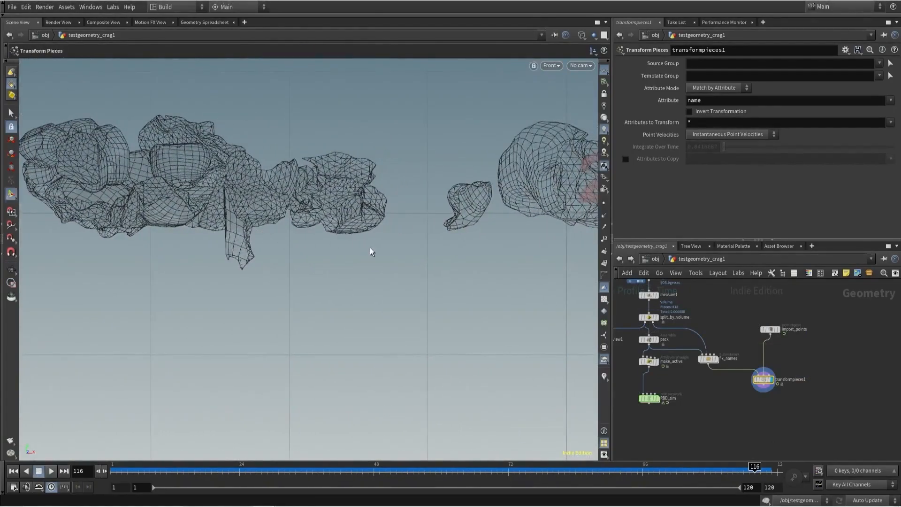
- Add a Point Wrangle fed by transformpieces1 and make it the displayed node
{"action": "middle_click_drag", "start_coordinate": [753, 412], "coordinate": [698, 375]}
{"action": "scroll", "coordinate": [703, 353], "scroll_direction": "up", "scroll_amount": 2}
{"action": "key", "text": "Tab"}
{"action": "type", "text": "pointw"}
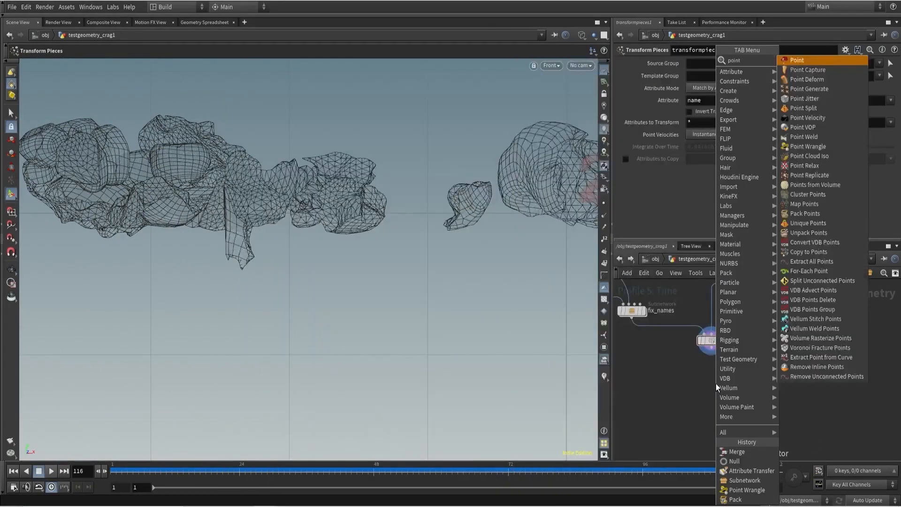
{"action": "key", "text": "Return"}
{"action": "left_click", "coordinate": [716, 384]}
{"action": "scroll", "coordinate": [716, 383], "scroll_direction": "up", "scroll_amount": 3}
{"action": "left_click", "coordinate": [700, 371]}
{"action": "left_click", "coordinate": [707, 334]}
{"action": "scroll", "coordinate": [676, 374], "scroll_direction": "down", "scroll_amount": 2}
- Write the wrangle's VEX code as if(@P.y < 0){ @P.y = 0; } to lift points below the ground
{"action": "left_click", "coordinate": [693, 163]}
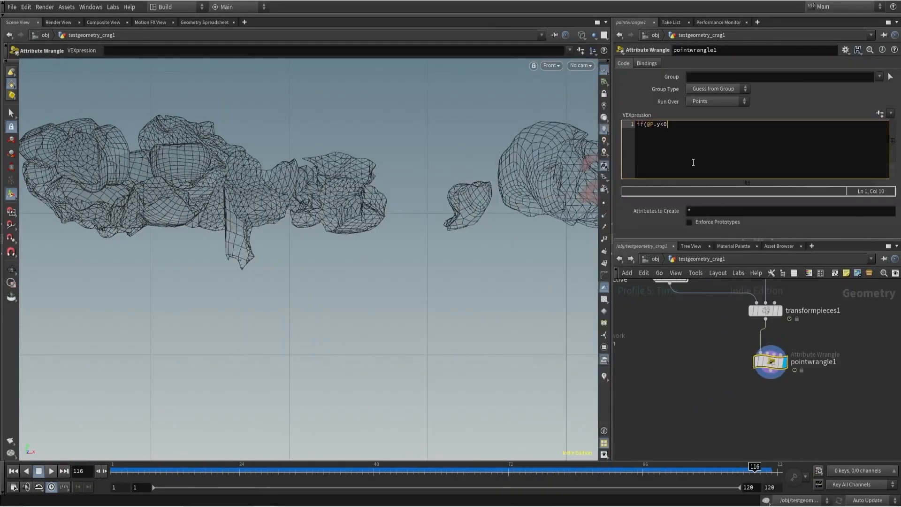
{"action": "key", "text": "Return"}
{"action": "key", "text": "Return"}
{"action": "type", "text": "1"}
{"action": "key", "text": "ctrl+Return"}
{"action": "middle_click_drag", "start_coordinate": [732, 390], "coordinate": [706, 374]}
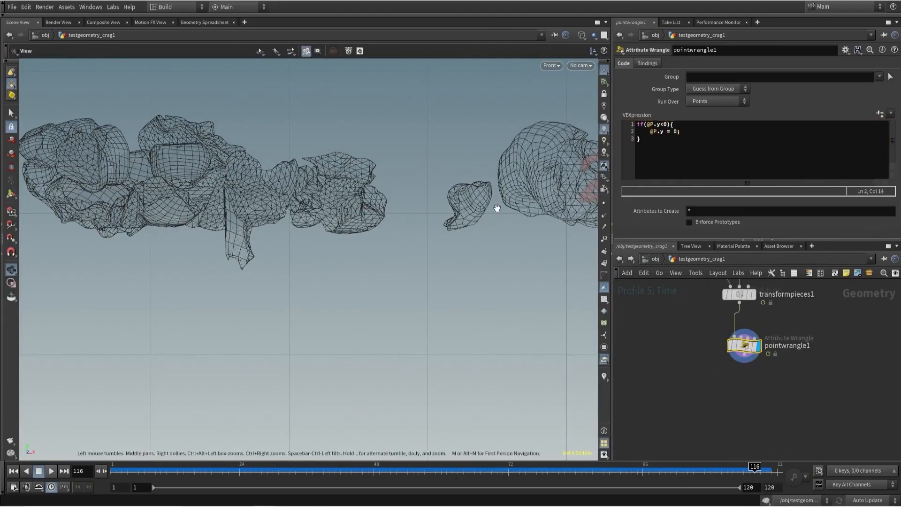
{"action": "right_click_drag", "start_coordinate": [501, 207], "coordinate": [295, 257], "text": "alt"}
{"action": "middle_click_drag", "start_coordinate": [295, 256], "coordinate": [503, 295], "text": "alt"}
{"action": "right_click_drag", "start_coordinate": [503, 295], "coordinate": [459, 312], "text": "alt"}
{"action": "left_click", "coordinate": [659, 124]}
{"action": "key", "text": "Right"}
- Insert an Unpack node between transformpieces1 and pointwrangle1
{"action": "middle_click_drag", "start_coordinate": [698, 329], "coordinate": [682, 359]}
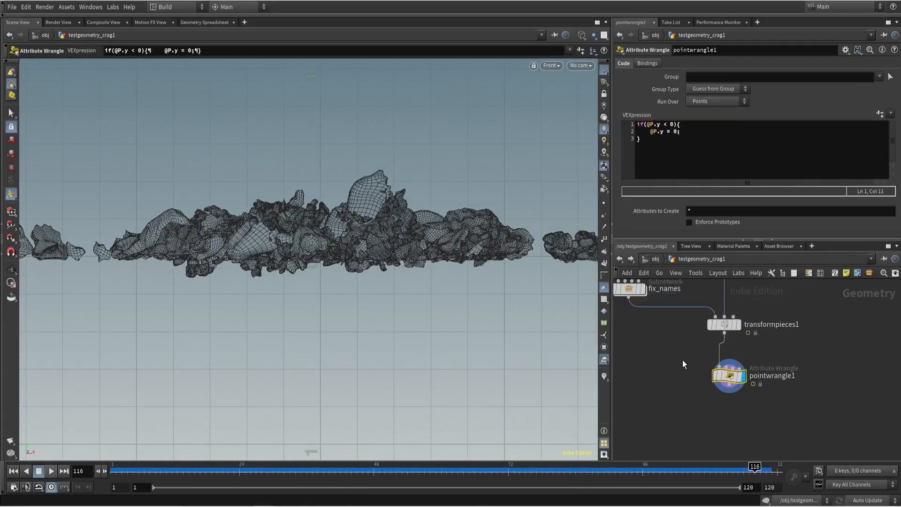
{"action": "key", "text": "Tab"}
{"action": "type", "text": "un"}
{"action": "left_click", "coordinate": [770, 70]}
{"action": "left_click", "coordinate": [719, 351]}
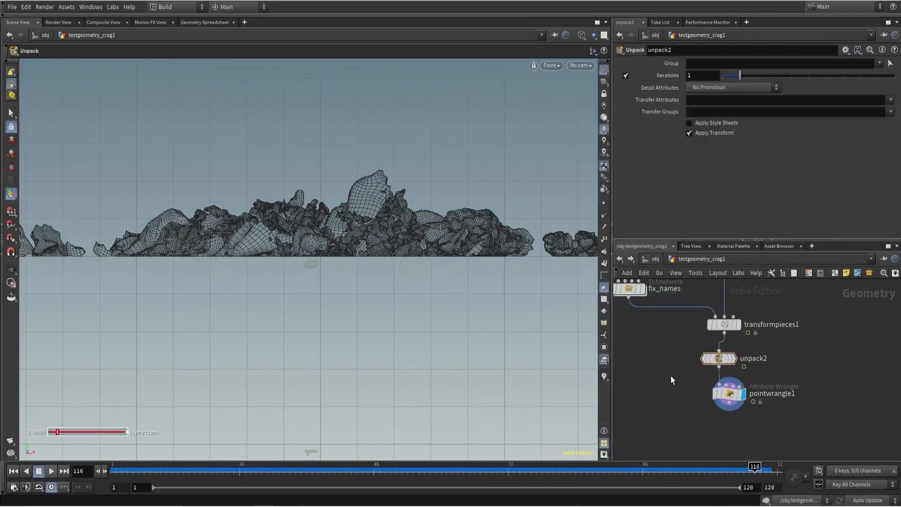
- Inspect the clamped pieces in shaded perspective view, scrub back to frame 21 and look through cam1
{"action": "right_click_drag", "start_coordinate": [316, 248], "coordinate": [257, 256], "text": "alt"}
{"action": "key", "text": "space+1"}
{"action": "mouse_move", "coordinate": [381, 324]}
{"action": "left_mouse_down", "text": "alt"}
{"action": "mouse_move", "coordinate": [390, 271]}
{"action": "mouse_move", "coordinate": [376, 243]}
{"action": "mouse_move", "coordinate": [398, 172]}
{"action": "mouse_move", "coordinate": [349, 327]}
{"action": "mouse_move", "coordinate": [325, 356]}
{"action": "left_mouse_up", "text": "alt"}
{"action": "key", "text": "shift+w"}
{"action": "right_click_drag", "start_coordinate": [326, 357], "coordinate": [284, 292], "text": "alt"}
{"action": "left_click_drag", "start_coordinate": [284, 291], "coordinate": [280, 255], "text": "alt"}
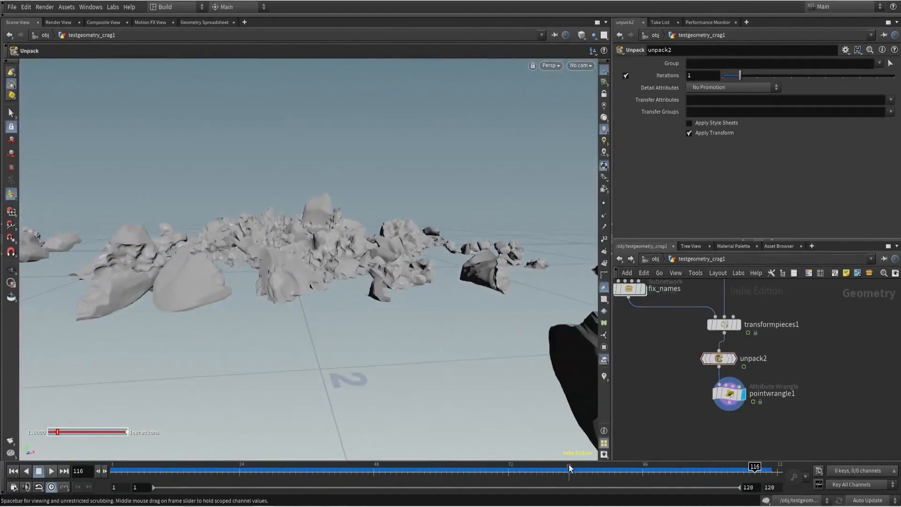
{"action": "mouse_move", "coordinate": [584, 468]}
{"action": "left_mouse_down"}
{"action": "mouse_move", "coordinate": [319, 469]}
{"action": "mouse_move", "coordinate": [581, 469]}
{"action": "left_mouse_up"}
{"action": "left_click", "coordinate": [580, 65]}
{"action": "left_click", "coordinate": [586, 75]}
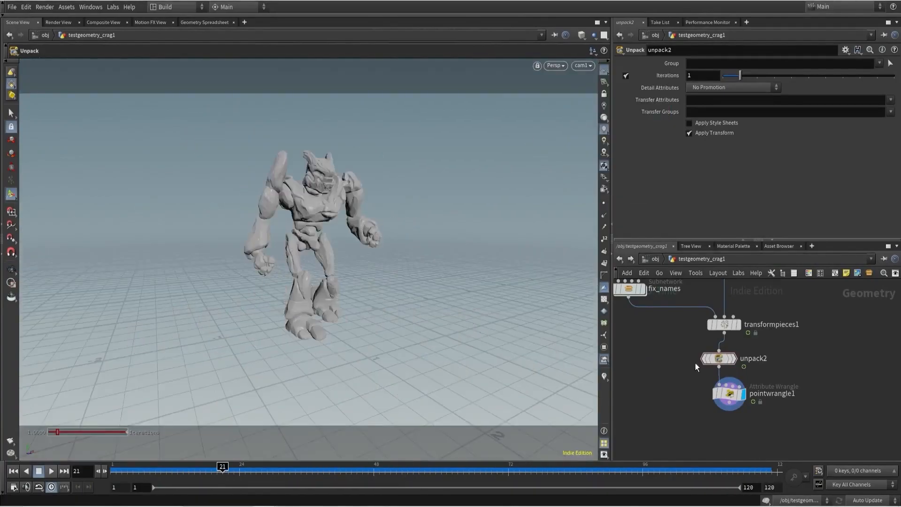
- Delete unpack2 and pointwrangle1 below transformpieces1 and save the scene
{"action": "left_click_drag", "start_coordinate": [696, 364], "coordinate": [750, 423]}
{"action": "key", "text": "Delete"}
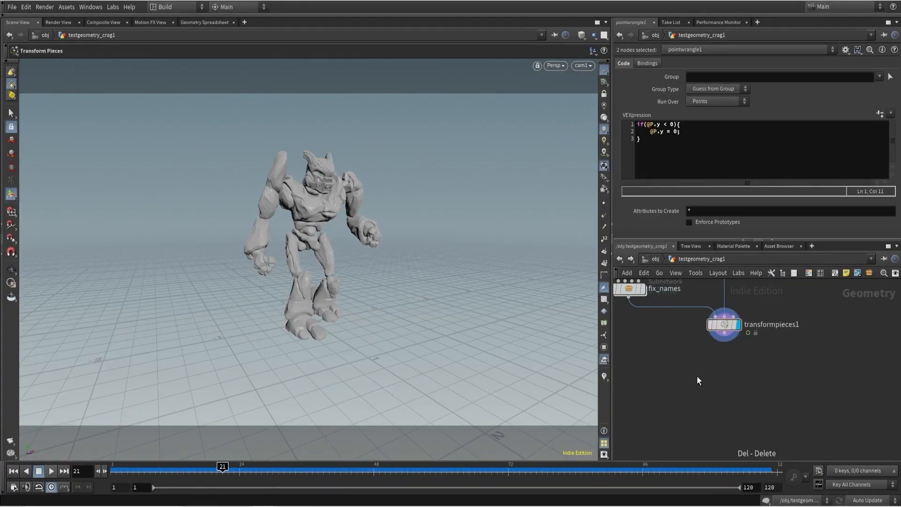
{"action": "key", "text": "ctrl+s"}
{"action": "key", "text": "h"}
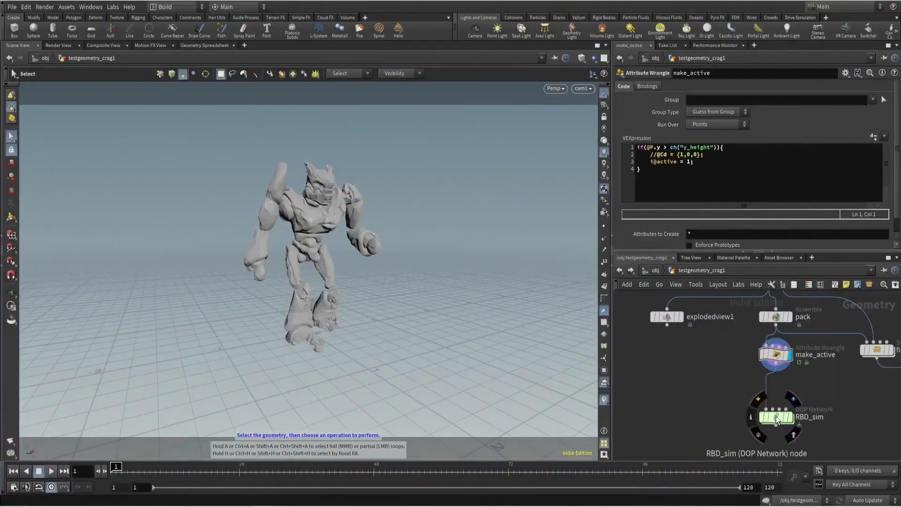
- Inside RBD_sim, open the rbd object's Bullet Data settings and examine the Crag's head up close
{"action": "left_click", "coordinate": [774, 413]}
{"action": "key", "text": "i"}
{"action": "left_click", "coordinate": [772, 328]}
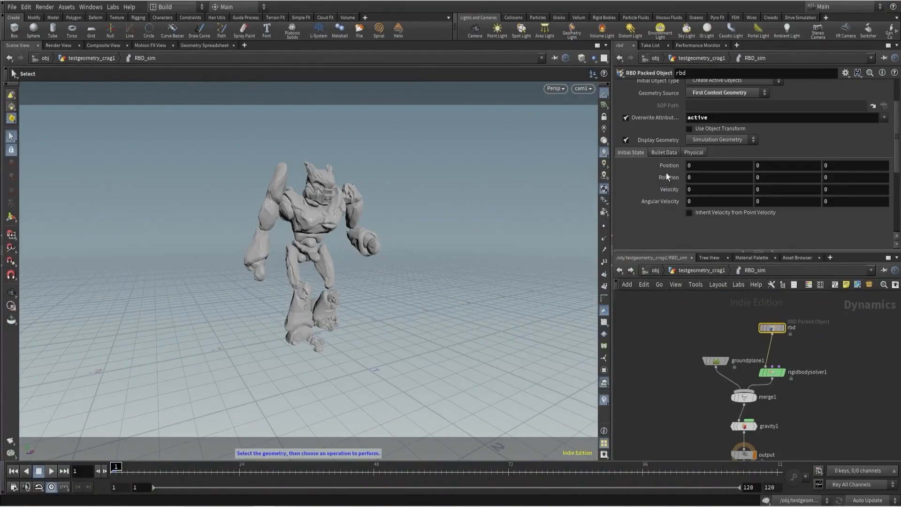
{"action": "left_click", "coordinate": [663, 153]}
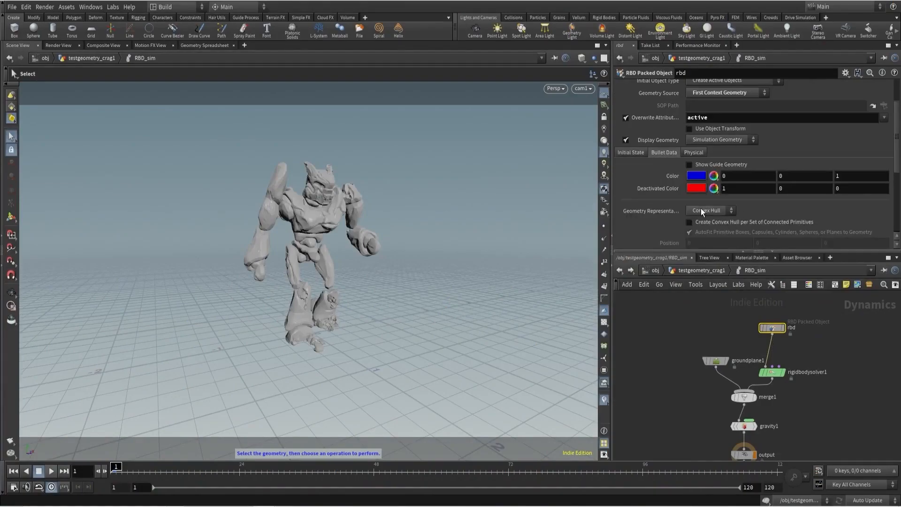
{"action": "right_click_drag", "start_coordinate": [317, 191], "coordinate": [448, 141], "text": "alt"}
{"action": "middle_click_drag", "start_coordinate": [301, 226], "coordinate": [321, 261], "text": "alt"}
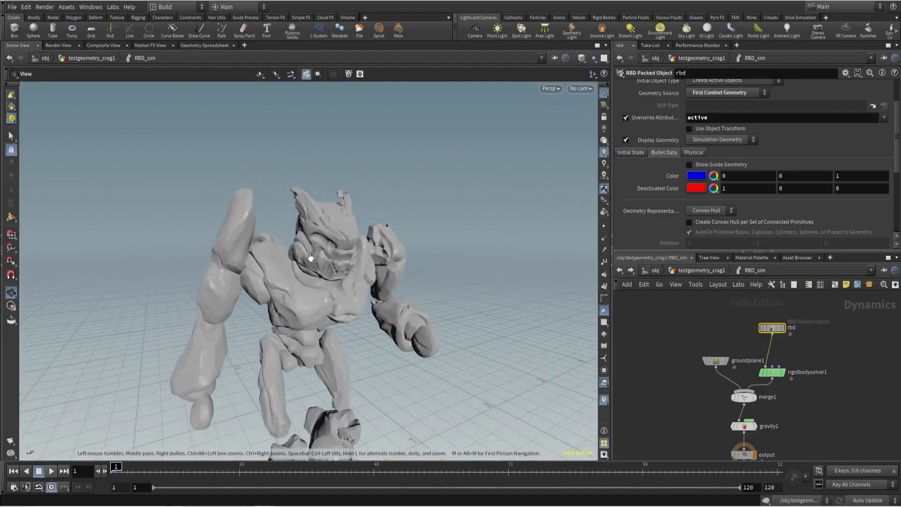
{"action": "right_click_drag", "start_coordinate": [322, 262], "coordinate": [398, 187], "text": "alt"}
{"action": "middle_click_drag", "start_coordinate": [399, 187], "coordinate": [375, 255], "text": "alt"}
{"action": "right_click_drag", "start_coordinate": [374, 255], "coordinate": [334, 263], "text": "alt"}
{"action": "left_click_drag", "start_coordinate": [334, 263], "coordinate": [309, 257], "text": "alt"}
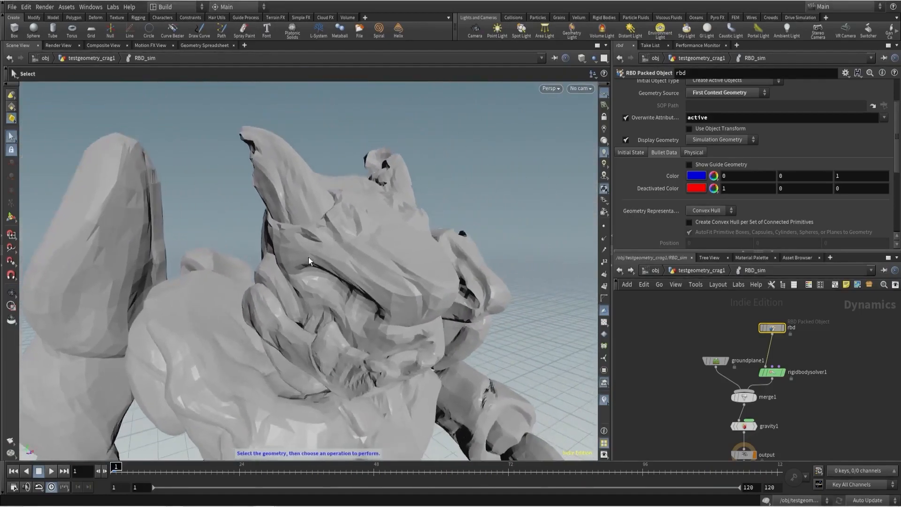
- Hide rbd's display geometry and show its Convex Hull guide geometry instead
{"action": "left_click", "coordinate": [704, 212]}
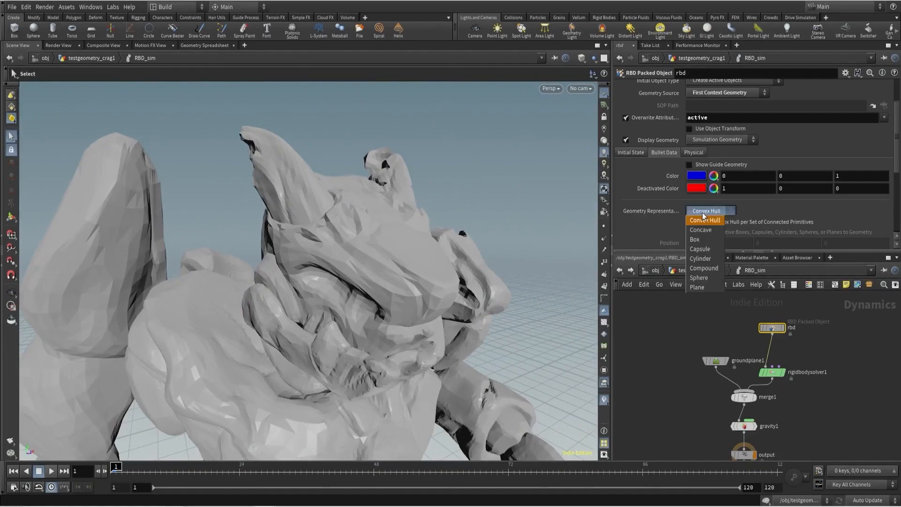
{"action": "left_click", "coordinate": [704, 220]}
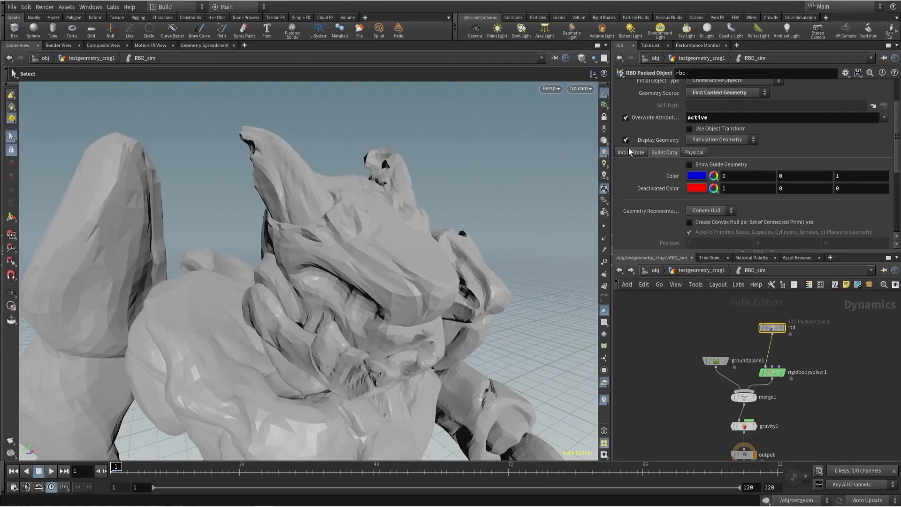
{"action": "left_click", "coordinate": [626, 139]}
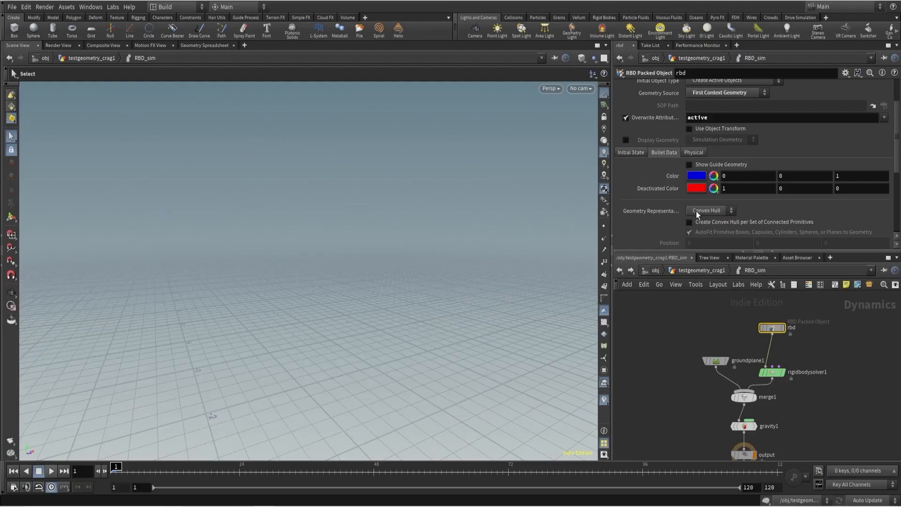
{"action": "left_click", "coordinate": [688, 165]}
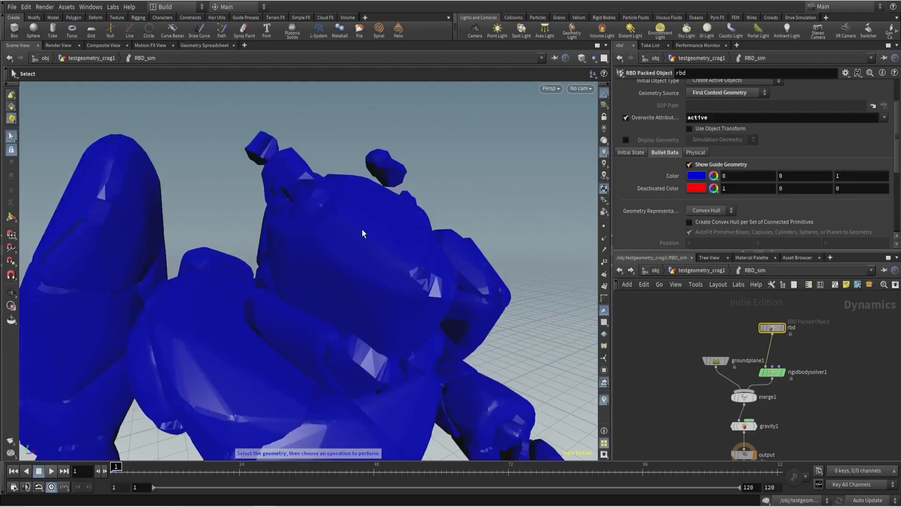
- Try a Collision Padding and Shrink Amount of 0.005 on rbd, and undo the changes
{"action": "scroll", "coordinate": [656, 162], "scroll_direction": "down", "scroll_amount": 5}
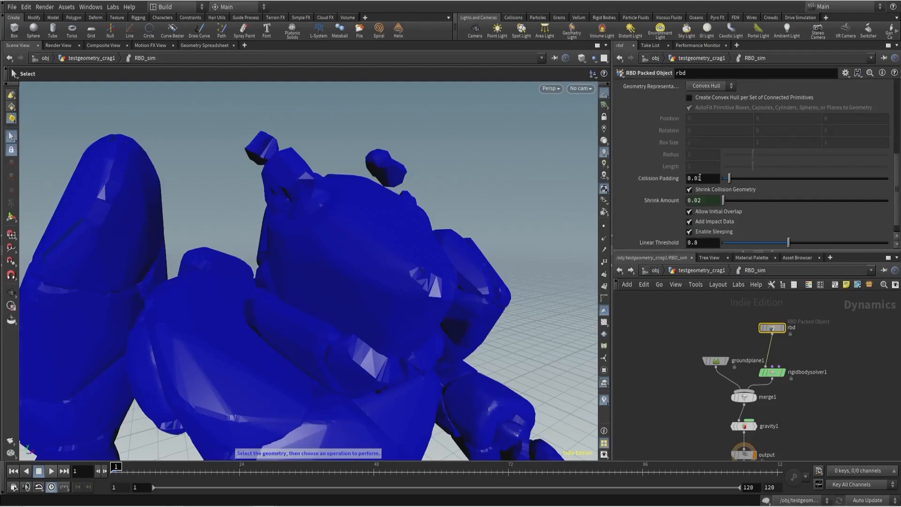
{"action": "type", "text": "5"}
{"action": "key", "text": "Return"}
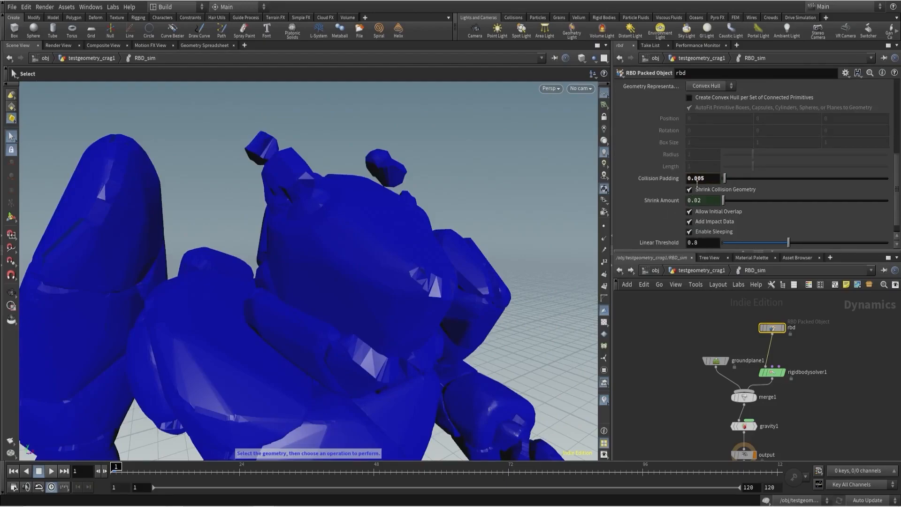
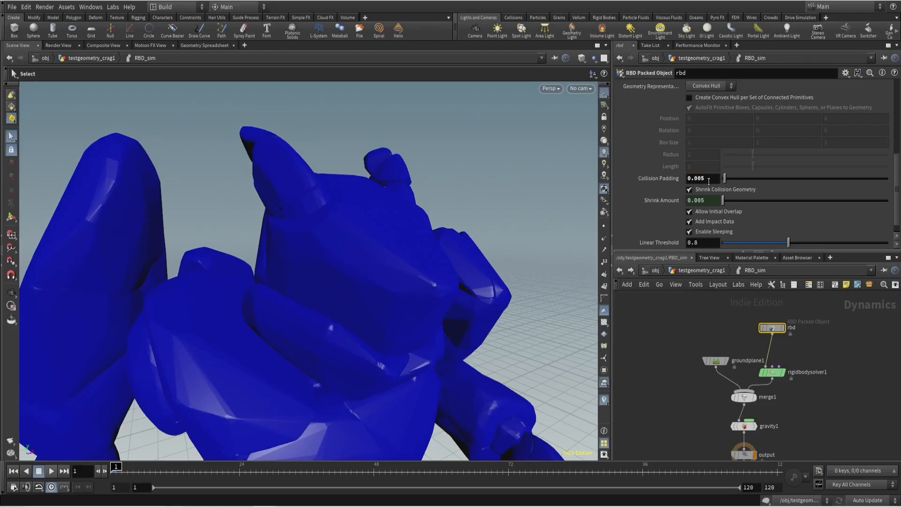
{"action": "key", "text": "ctrl+z"}
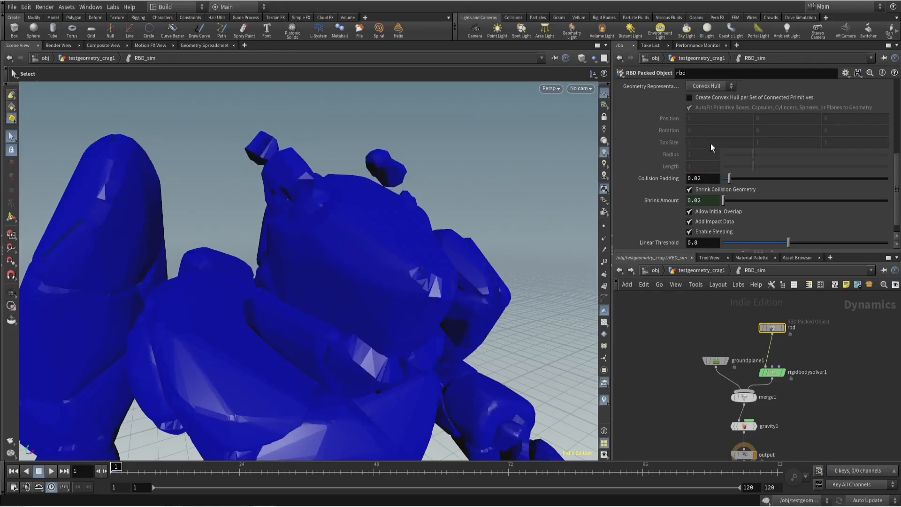
{"action": "scroll", "coordinate": [711, 144], "scroll_direction": "up", "scroll_amount": 3}
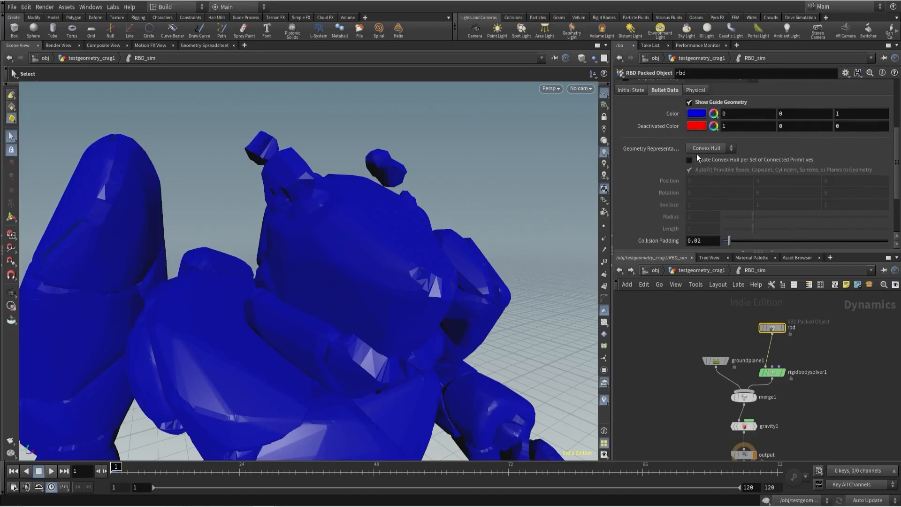
{"action": "scroll", "coordinate": [696, 155], "scroll_direction": "up", "scroll_amount": 2}
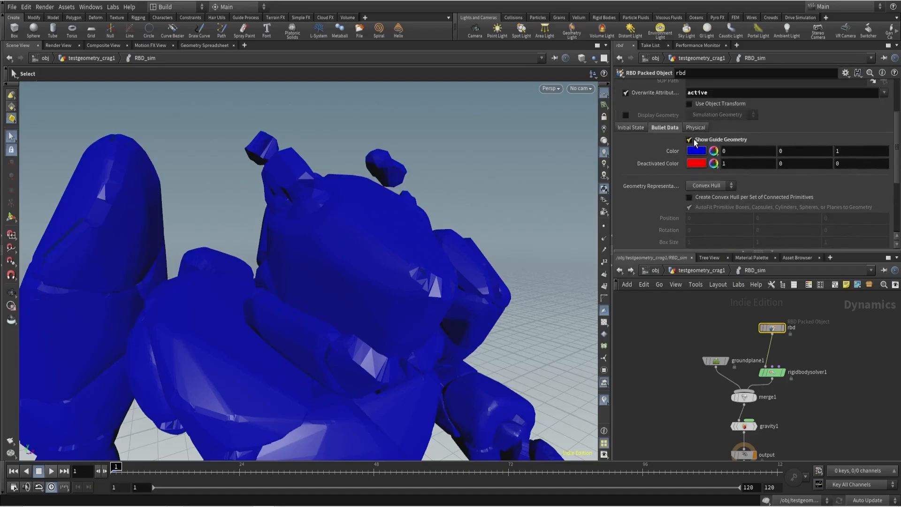
- Back in testgeometry_crag1, insert a Subnetwork between pack and make_active and enter it
{"action": "left_click", "coordinate": [698, 272]}
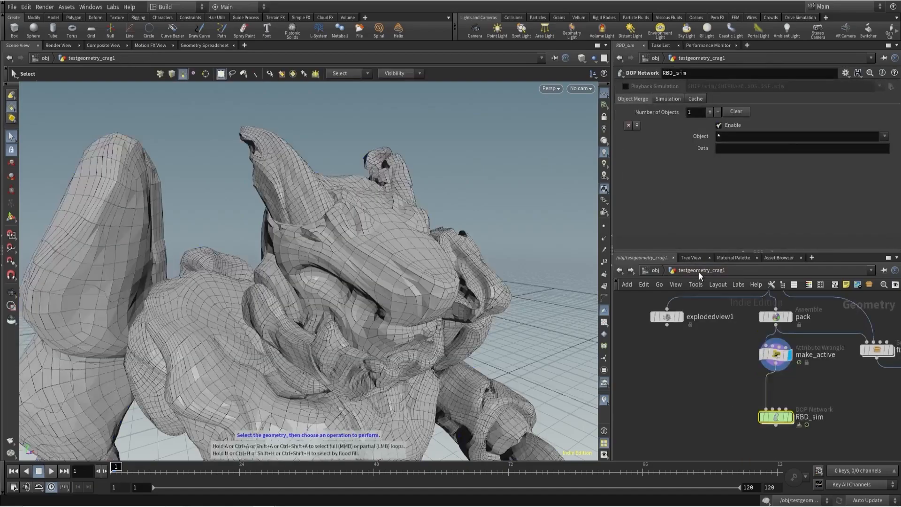
{"action": "left_click_drag", "start_coordinate": [755, 363], "coordinate": [758, 400], "text": "shift"}
{"action": "middle_click_drag", "start_coordinate": [738, 361], "coordinate": [726, 371]}
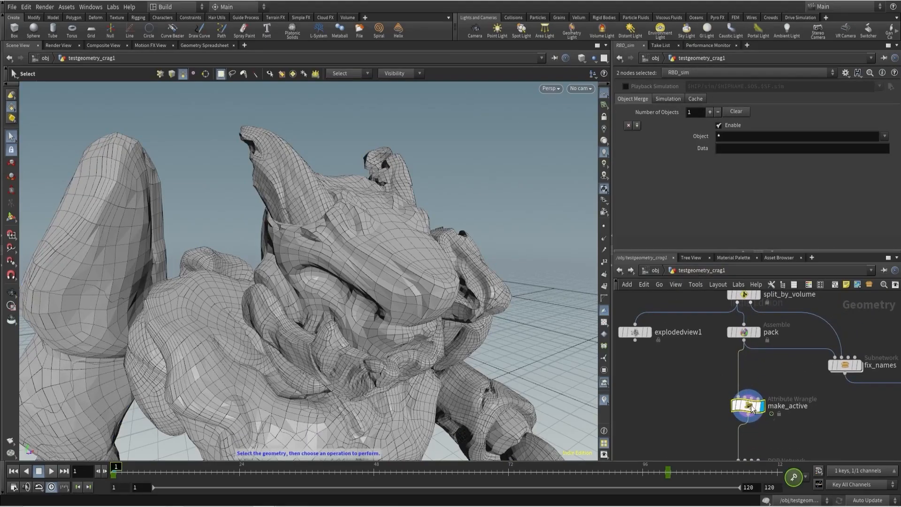
{"action": "left_click_drag", "start_coordinate": [747, 407], "coordinate": [743, 407]}
{"action": "left_click", "coordinate": [703, 374]}
{"action": "key", "text": "Tab"}
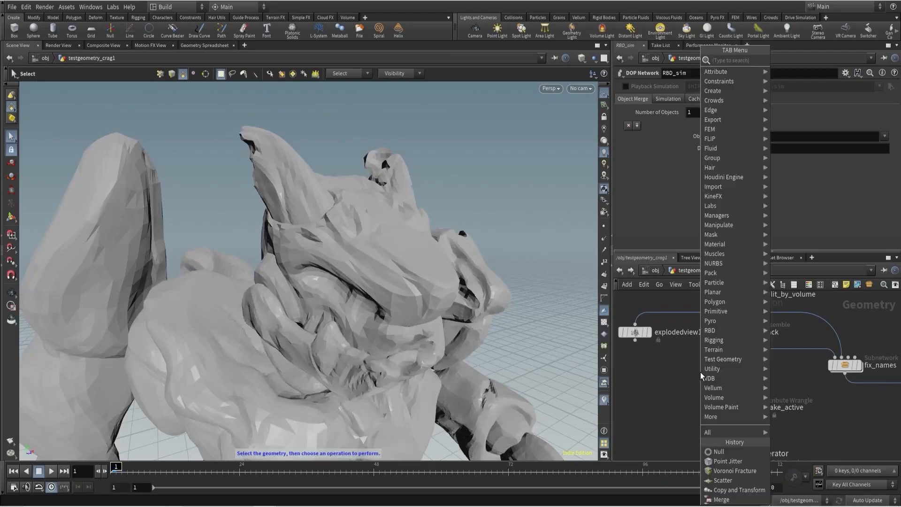
{"action": "type", "text": "subnet"}
{"action": "key", "text": "Return"}
{"action": "left_click", "coordinate": [744, 369]}
{"action": "double_click", "coordinate": [745, 372]}
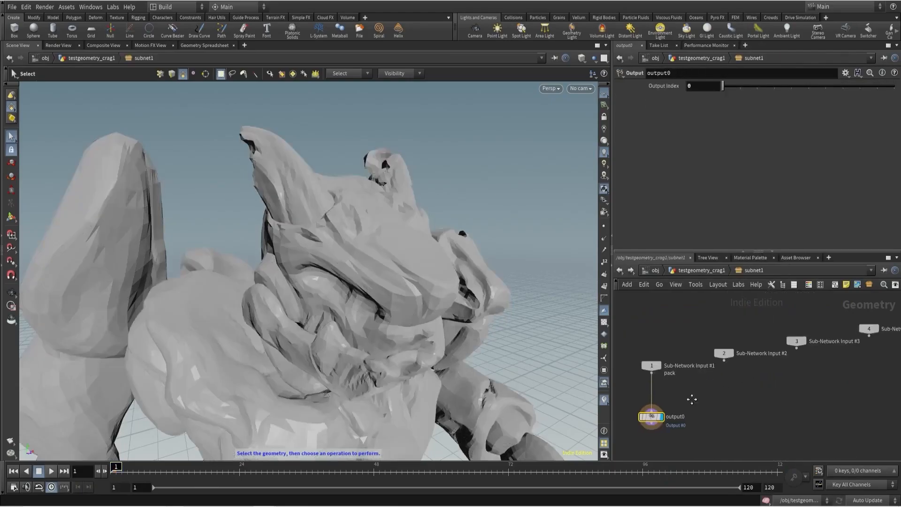
- Inside the subnetwork, branch an Unpack node off Sub-Network Input #1 and display it
{"action": "scroll", "coordinate": [689, 408], "scroll_direction": "down", "scroll_amount": 3}
{"action": "middle_click_drag", "start_coordinate": [689, 408], "coordinate": [722, 352]}
{"action": "left_click_drag", "start_coordinate": [697, 359], "coordinate": [698, 392]}
{"action": "key", "text": "Tab"}
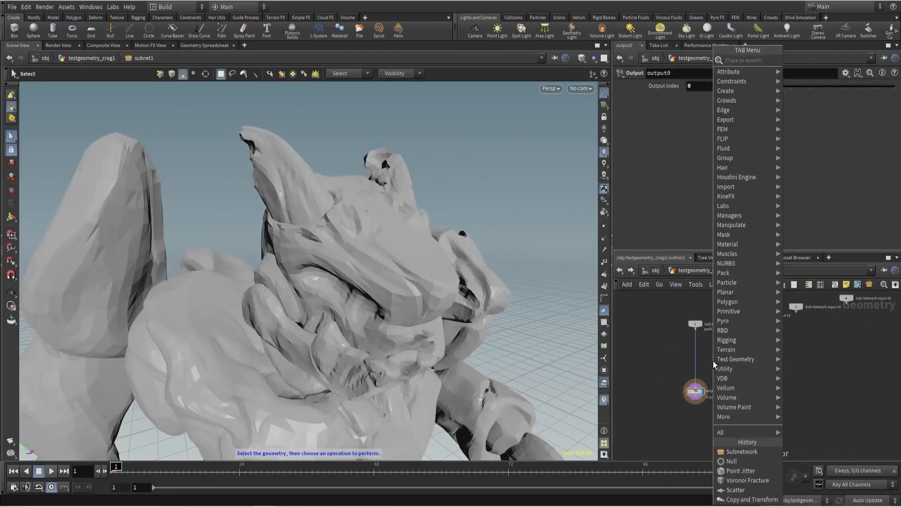
{"action": "type", "text": "unpack"}
{"action": "key", "text": "Return"}
{"action": "scroll", "coordinate": [712, 360], "scroll_direction": "up", "scroll_amount": 3}
{"action": "left_click", "coordinate": [721, 359]}
{"action": "left_click_drag", "start_coordinate": [722, 360], "coordinate": [726, 347]}
{"action": "left_click", "coordinate": [733, 347]}
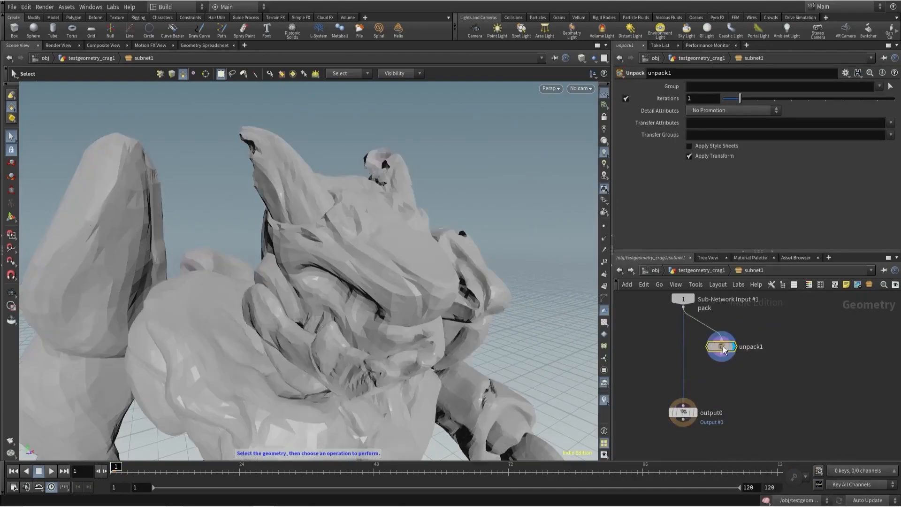
- Add a Convex Decomposition node after unpack1 and display its result
{"action": "left_click", "coordinate": [721, 353]}
{"action": "key", "text": "Tab"}
{"action": "type", "text": "convex"}
{"action": "key", "text": "Return"}
{"action": "left_click", "coordinate": [742, 377]}
{"action": "left_click", "coordinate": [749, 381]}
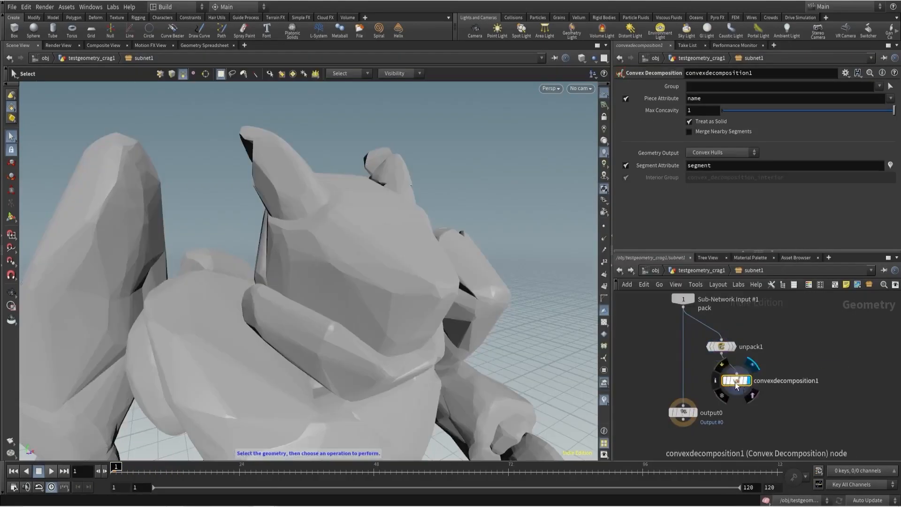
- Examine the convex hulls of the Crag's body and legs and check convexdecomposition1's node info
{"action": "right_click_drag", "start_coordinate": [329, 234], "coordinate": [263, 249], "text": "alt"}
{"action": "left_click_drag", "start_coordinate": [263, 250], "coordinate": [282, 254], "text": "alt"}
{"action": "right_click_drag", "start_coordinate": [282, 253], "coordinate": [362, 238], "text": "alt"}
{"action": "left_click_drag", "start_coordinate": [362, 238], "coordinate": [368, 208], "text": "alt"}
{"action": "middle_click_drag", "start_coordinate": [368, 209], "coordinate": [370, 155], "text": "alt"}
{"action": "right_click_drag", "start_coordinate": [370, 155], "coordinate": [345, 253], "text": "alt"}
{"action": "middle_click_drag", "start_coordinate": [345, 253], "coordinate": [345, 185], "text": "alt"}
{"action": "left_click_drag", "start_coordinate": [345, 185], "coordinate": [479, 267], "text": "alt"}
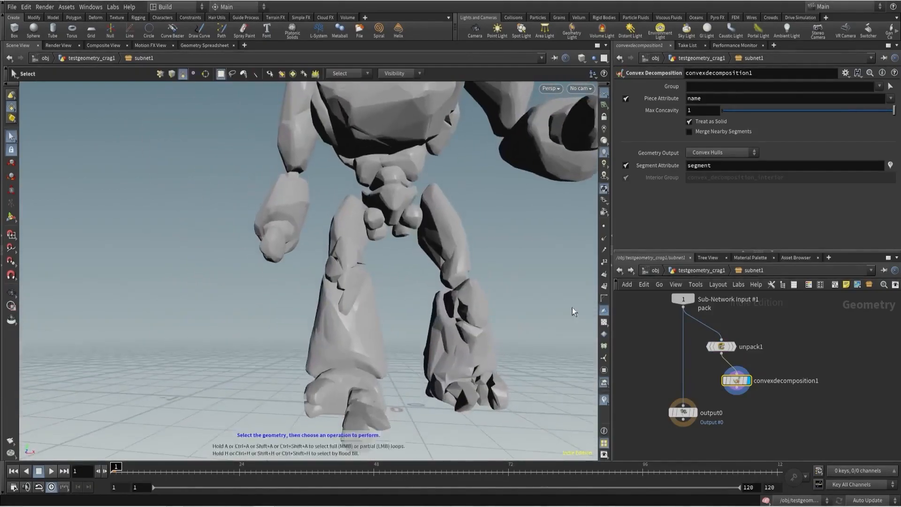
{"action": "middle_click", "coordinate": [737, 383]}
- Insert an Assemble node between convexdecomposition1 and output0, with Create Name Attribute off and Create Packed Primitives on
{"action": "middle_click_drag", "start_coordinate": [738, 383], "coordinate": [733, 367]}
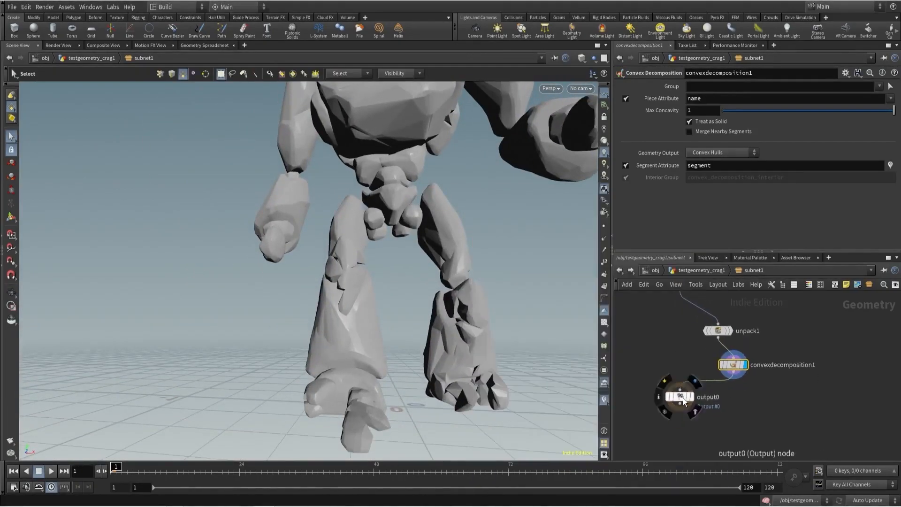
{"action": "left_click_drag", "start_coordinate": [680, 398], "coordinate": [683, 417]}
{"action": "key", "text": "Tab"}
{"action": "type", "text": "assem"}
{"action": "key", "text": "Return"}
{"action": "left_click", "coordinate": [674, 373]}
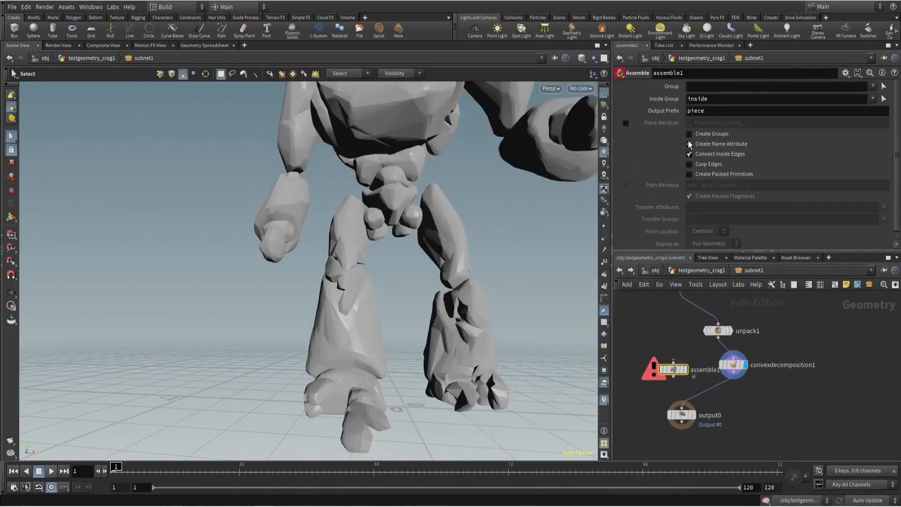
{"action": "left_click", "coordinate": [697, 176]}
{"action": "left_click_drag", "start_coordinate": [673, 370], "coordinate": [695, 394]}
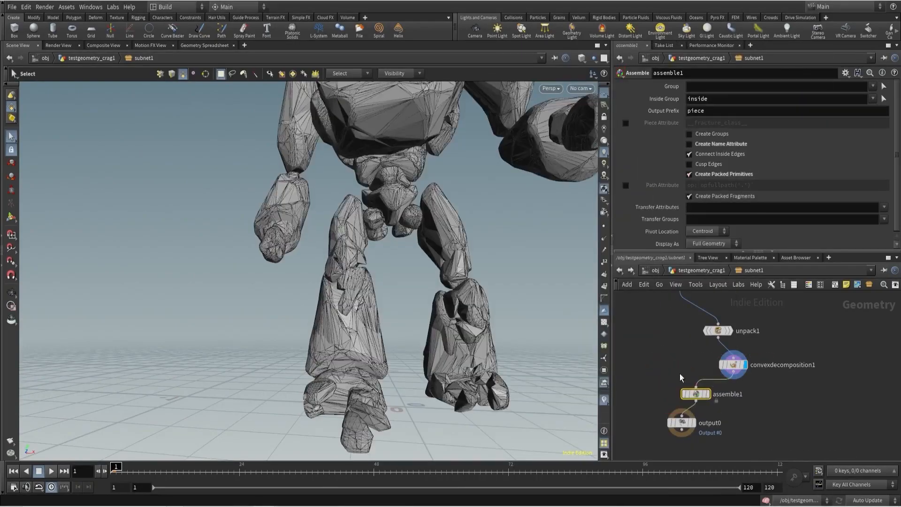
- Open the RBD_sim network inside testgeometry_crag1 and examine the character's collision geometry from a closer, rotated angle
{"action": "key", "text": "u"}
{"action": "middle_click_drag", "start_coordinate": [683, 436], "coordinate": [670, 366]}
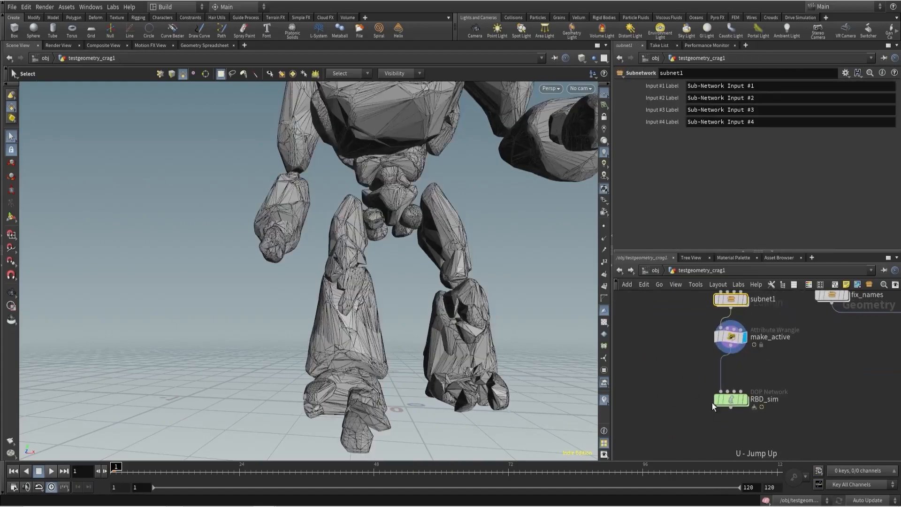
{"action": "double_click", "coordinate": [727, 398]}
{"action": "middle_click_drag", "start_coordinate": [385, 127], "coordinate": [376, 257], "text": "alt"}
{"action": "left_click_drag", "start_coordinate": [376, 258], "coordinate": [412, 245], "text": "alt"}
{"action": "middle_click_drag", "start_coordinate": [412, 245], "coordinate": [406, 204], "text": "alt"}
{"action": "key", "text": "s"}
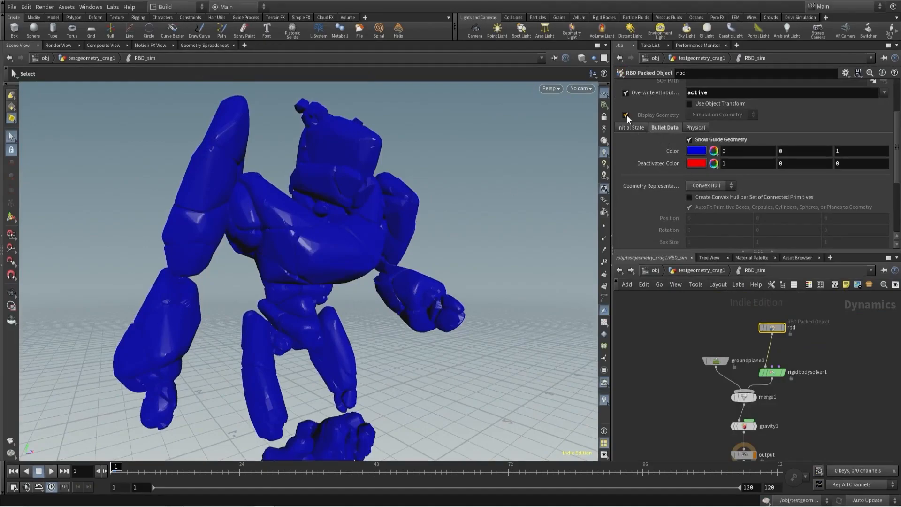
- Compare the rbd object's guide geometry with its display geometry and check its collision settings, ending with only display geometry shown
{"action": "left_click", "coordinate": [689, 140]}
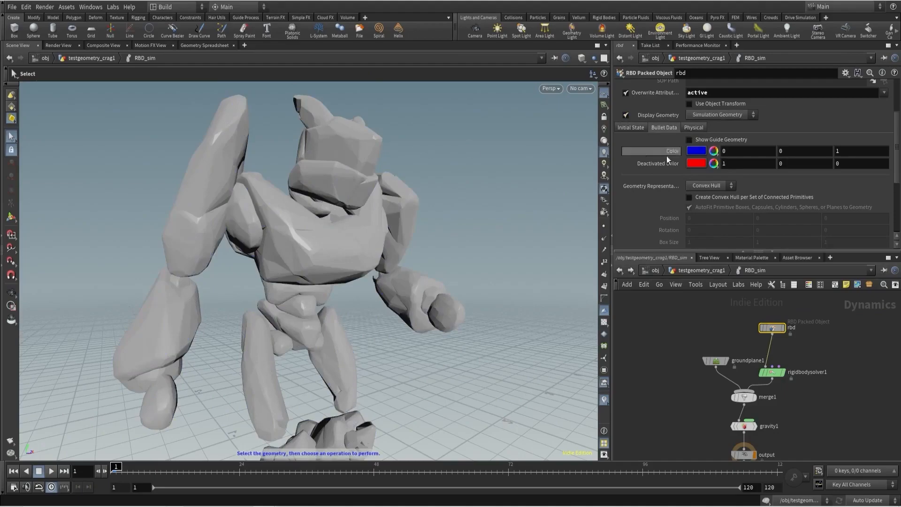
{"action": "left_click", "coordinate": [626, 115]}
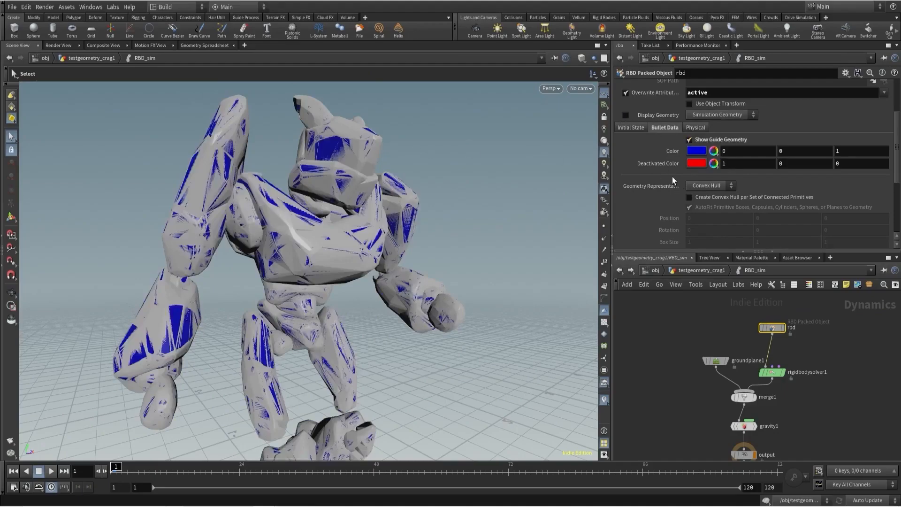
{"action": "scroll", "coordinate": [669, 173], "scroll_direction": "down", "scroll_amount": 5}
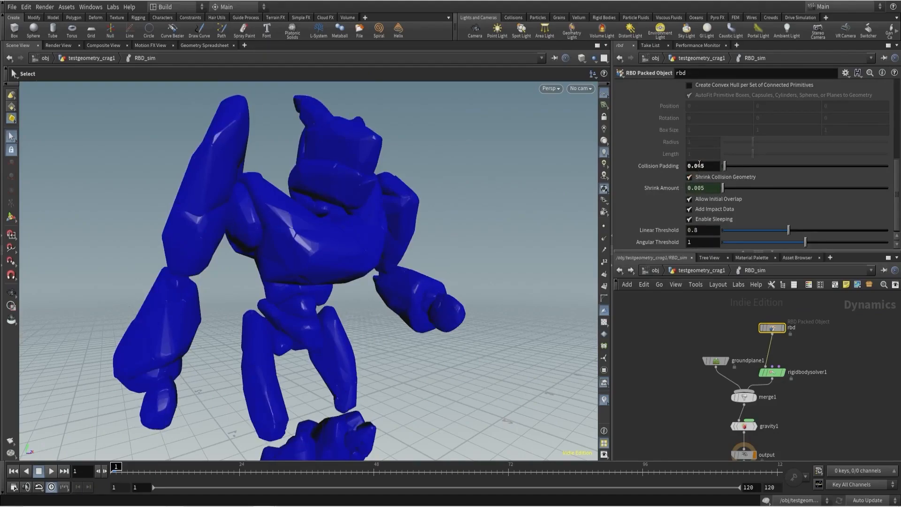
{"action": "scroll", "coordinate": [700, 162], "scroll_direction": "up", "scroll_amount": 6}
{"action": "left_click", "coordinate": [702, 164]}
{"action": "left_click", "coordinate": [626, 140]}
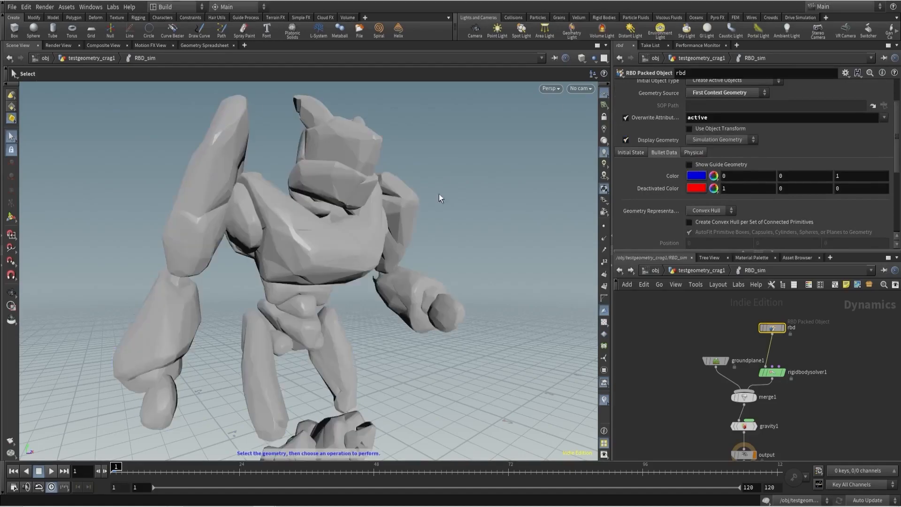
- Play the rigid body simulation to watch how the pieces fall, and stop playback
{"action": "right_click_drag", "start_coordinate": [433, 209], "coordinate": [242, 264], "text": "alt"}
{"action": "left_click_drag", "start_coordinate": [242, 264], "coordinate": [173, 270], "text": "alt"}
{"action": "left_click", "coordinate": [50, 472]}
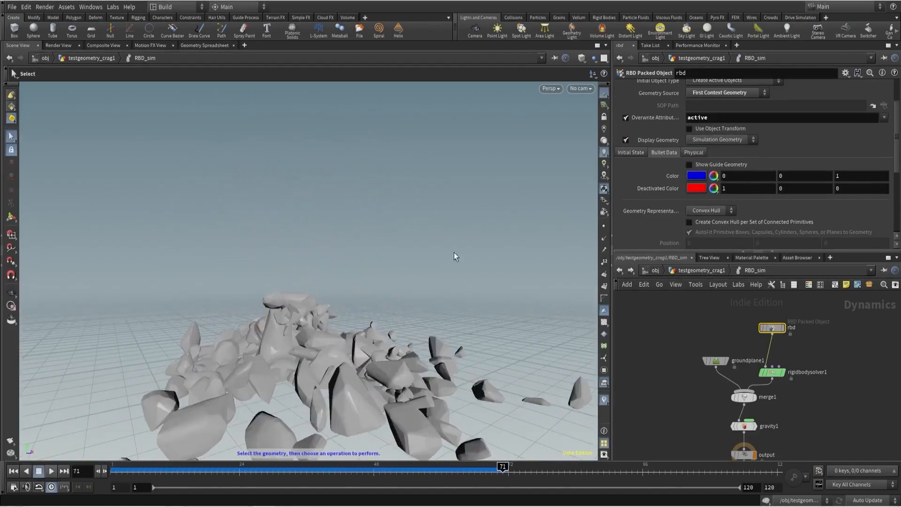
{"action": "left_click", "coordinate": [39, 471]}
- Return to testgeometry_crag1, display the transformpieces1 geometry shaded without wires and rewind the timeline to frame 1
{"action": "key", "text": "u"}
{"action": "scroll", "coordinate": [808, 383], "scroll_direction": "down", "scroll_amount": 1}
{"action": "middle_click_drag", "start_coordinate": [808, 383], "coordinate": [695, 399]}
{"action": "left_click", "coordinate": [794, 354]}
{"action": "key", "text": "shift+w"}
{"action": "left_click", "coordinate": [782, 355]}
{"action": "key", "text": "shift+w"}
{"action": "mouse_move", "coordinate": [442, 472]}
{"action": "left_mouse_down"}
{"action": "mouse_move", "coordinate": [211, 465]}
{"action": "mouse_move", "coordinate": [390, 466]}
{"action": "mouse_move", "coordinate": [469, 453]}
{"action": "mouse_move", "coordinate": [106, 449]}
{"action": "left_mouse_up"}
{"action": "middle_click_drag", "start_coordinate": [712, 383], "coordinate": [788, 375]}
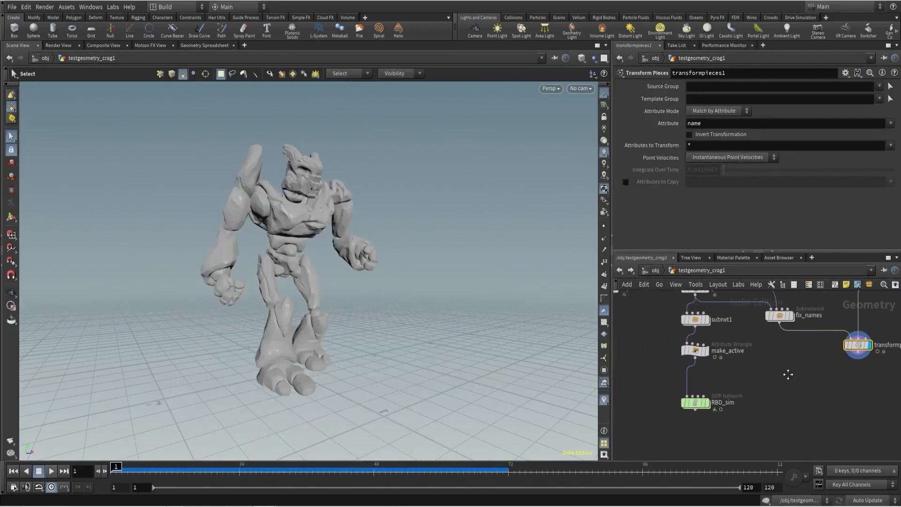
- Check the rbd object's settings in RBD_sim, and display the make_active wrangle's geometry back in testgeometry_crag1
{"action": "double_click", "coordinate": [696, 404]}
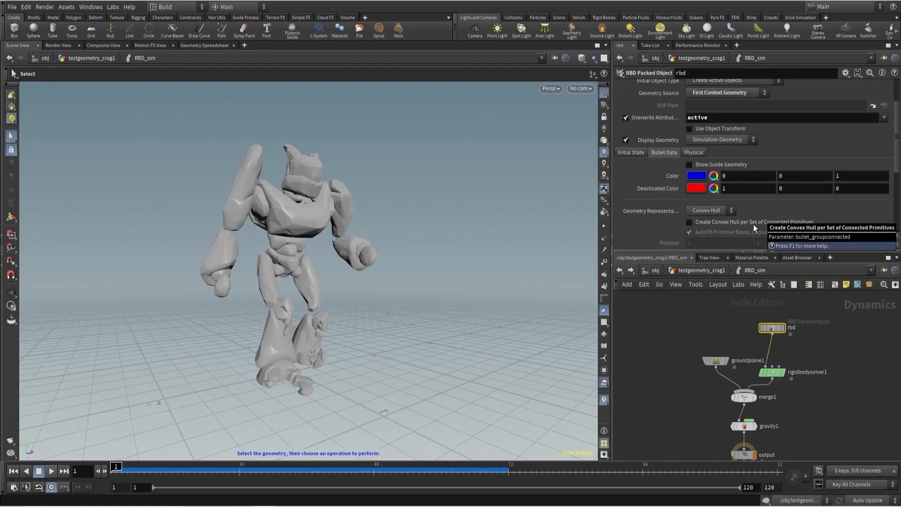
{"action": "left_click", "coordinate": [698, 271]}
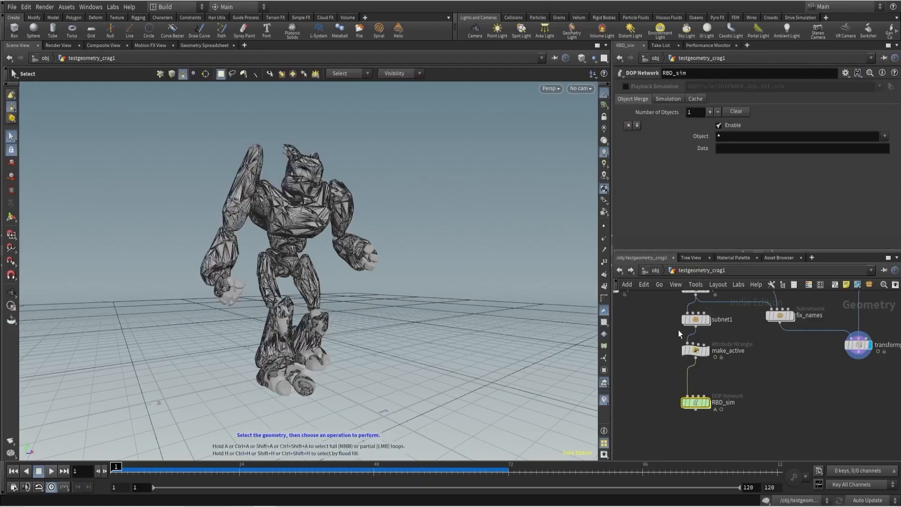
{"action": "left_click", "coordinate": [698, 357]}
{"action": "left_click", "coordinate": [699, 357]}
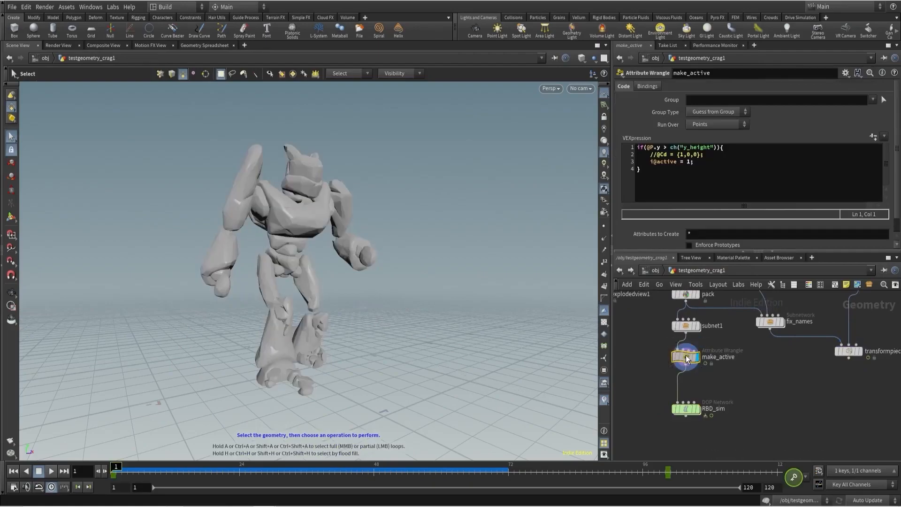
{"action": "key", "text": "Escape"}
{"action": "left_click_drag", "start_coordinate": [317, 251], "coordinate": [361, 188]}
{"action": "key", "text": "s"}
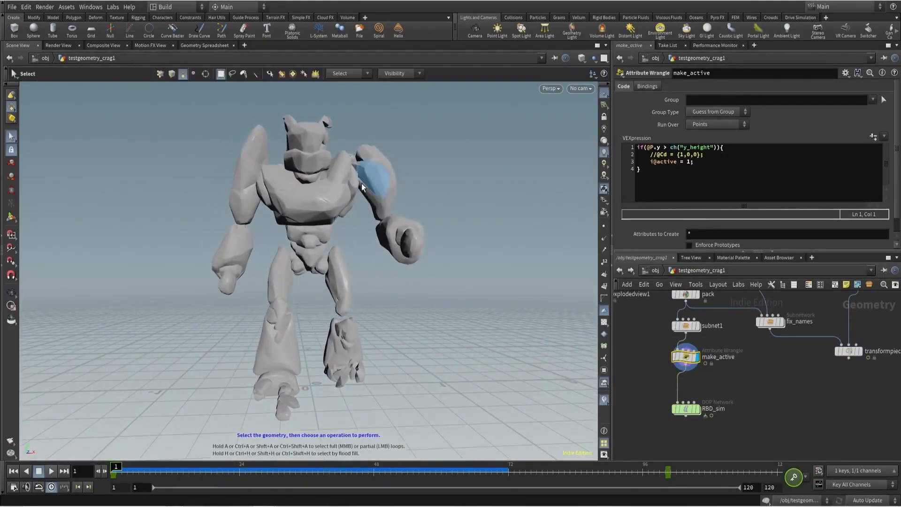
- View RBD_sim in wireframe with the rbd object's guide geometry shown in place of its display geometry
{"action": "double_click", "coordinate": [686, 411]}
{"action": "key", "text": "w"}
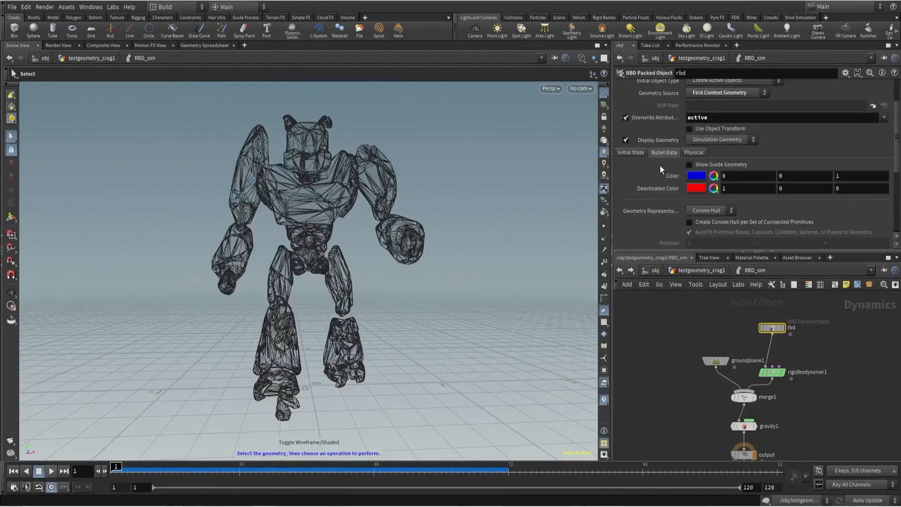
{"action": "left_click", "coordinate": [626, 140]}
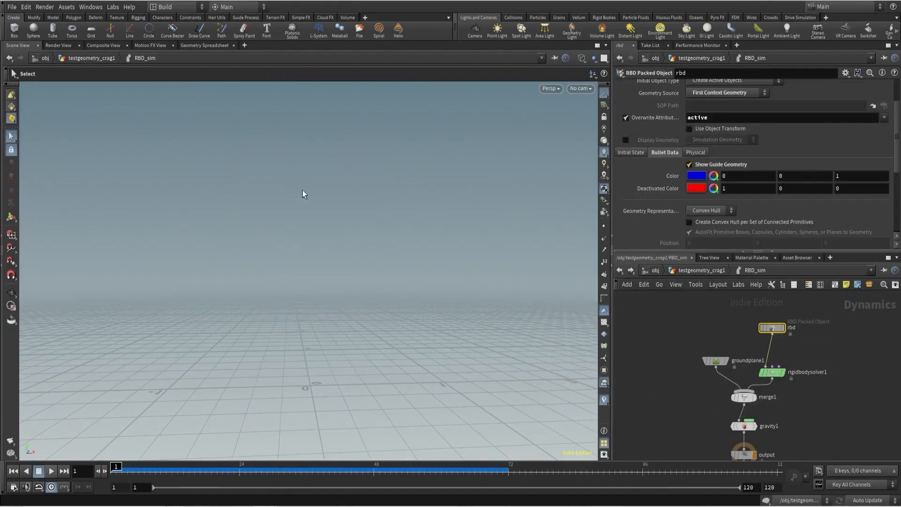
- Insert a Pack node between make_active and RBD_sim in testgeometry_crag1
{"action": "left_click", "coordinate": [696, 269]}
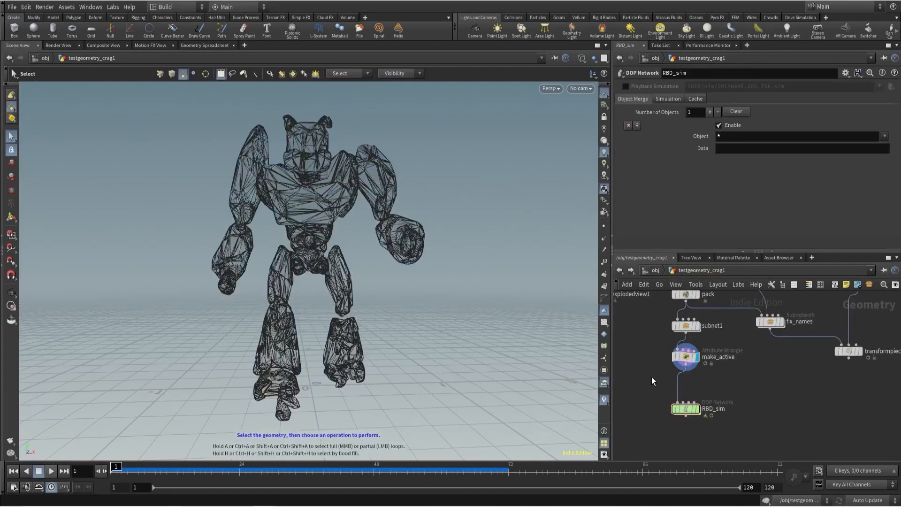
{"action": "key", "text": "Tab"}
{"action": "type", "text": "pack"}
{"action": "key", "text": "Return"}
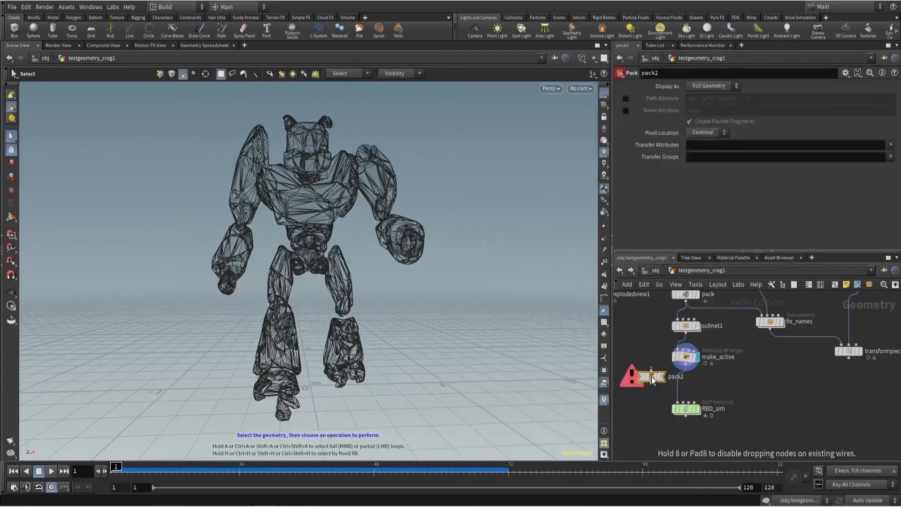
{"action": "left_click_drag", "start_coordinate": [652, 377], "coordinate": [680, 379]}
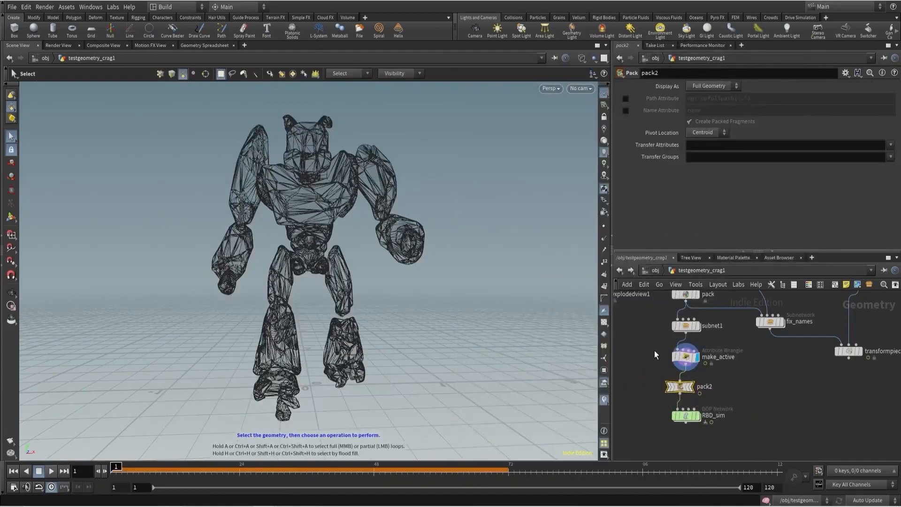
- Check the assemble1 settings inside subnet1 and compare the node information of pack2 and make_active
{"action": "double_click", "coordinate": [682, 326]}
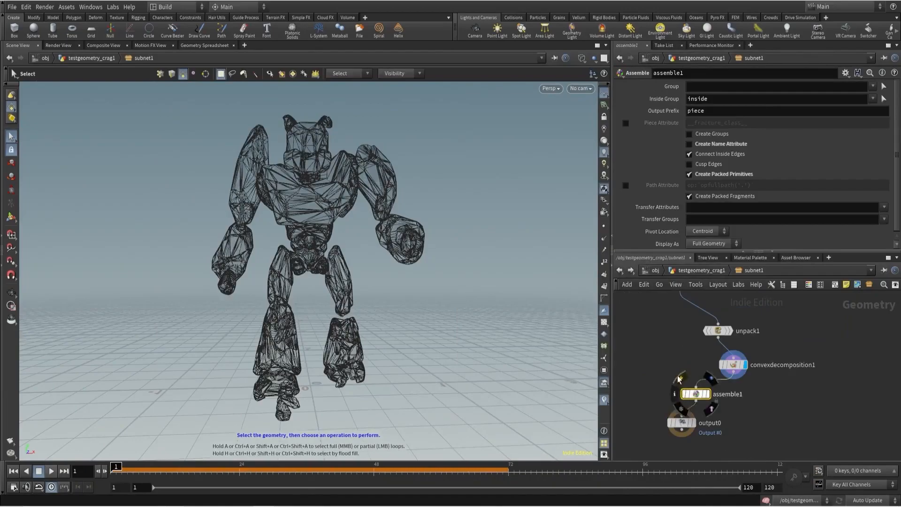
{"action": "left_click", "coordinate": [620, 270]}
{"action": "left_click", "coordinate": [681, 386]}
{"action": "middle_click", "coordinate": [681, 388]}
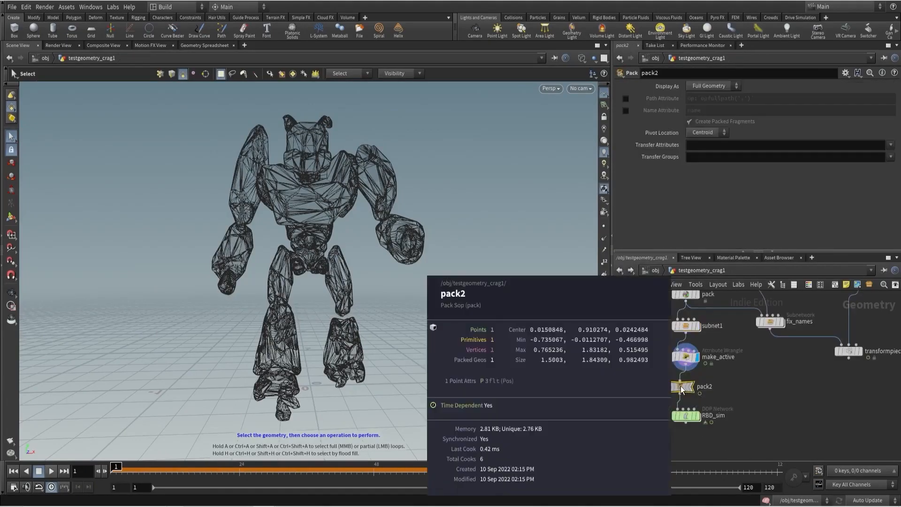
{"action": "middle_click", "coordinate": [683, 361]}
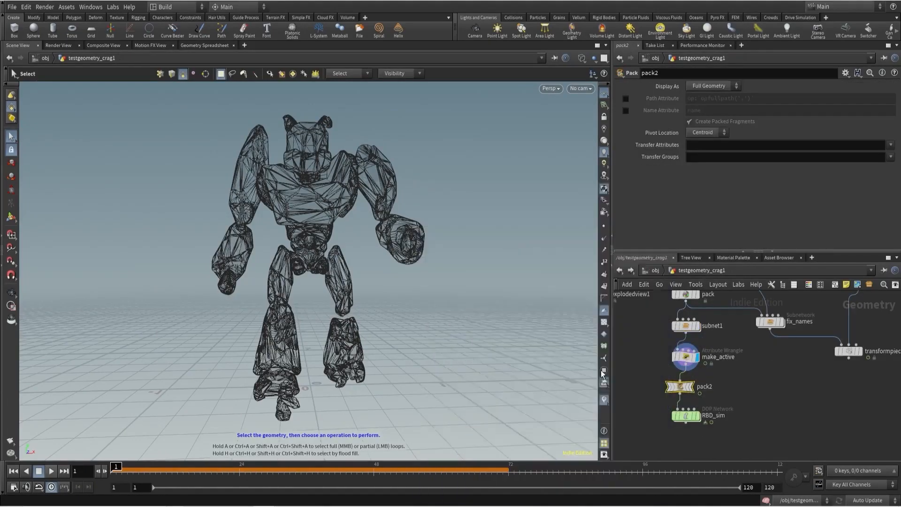
{"action": "middle_click", "coordinate": [682, 386]}
- Insert an Assemble node between pack2 and RBD_sim
{"action": "middle_click_drag", "start_coordinate": [666, 406], "coordinate": [666, 392]}
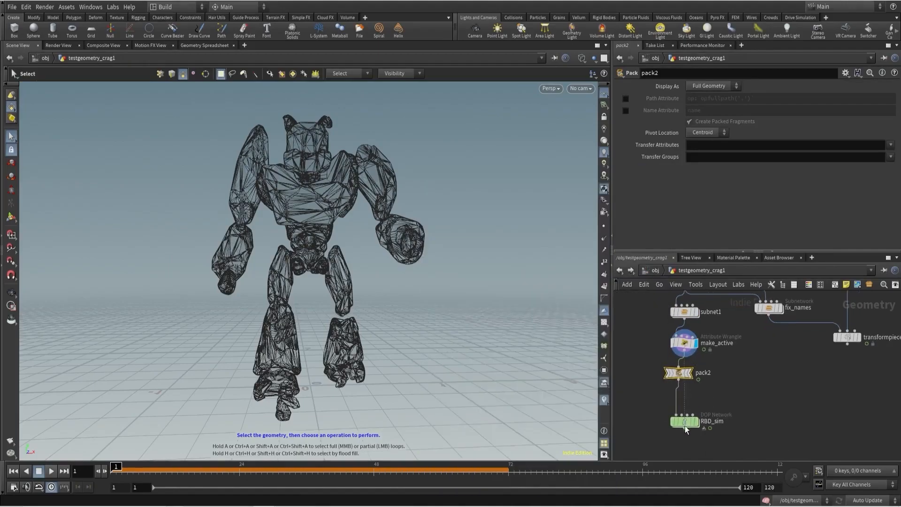
{"action": "key", "text": "Tab"}
{"action": "type", "text": "ass"}
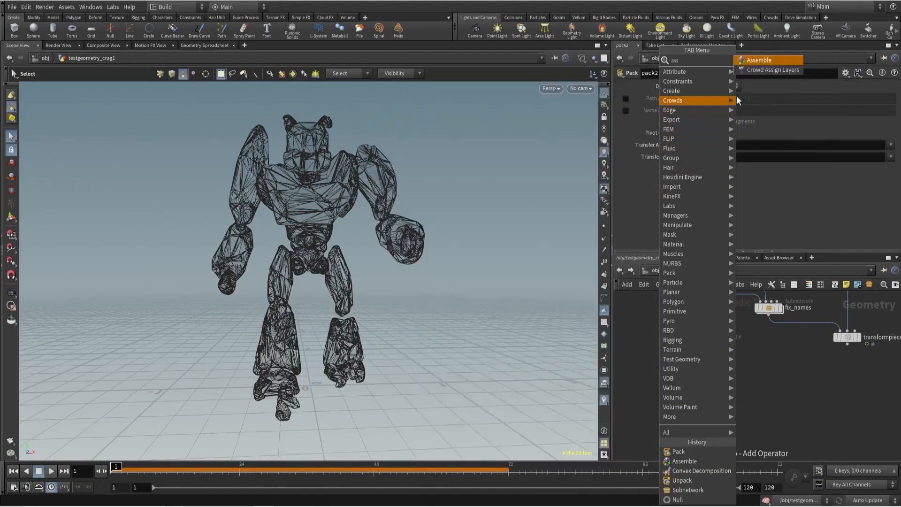
{"action": "left_click", "coordinate": [754, 63]}
{"action": "left_click", "coordinate": [646, 400]}
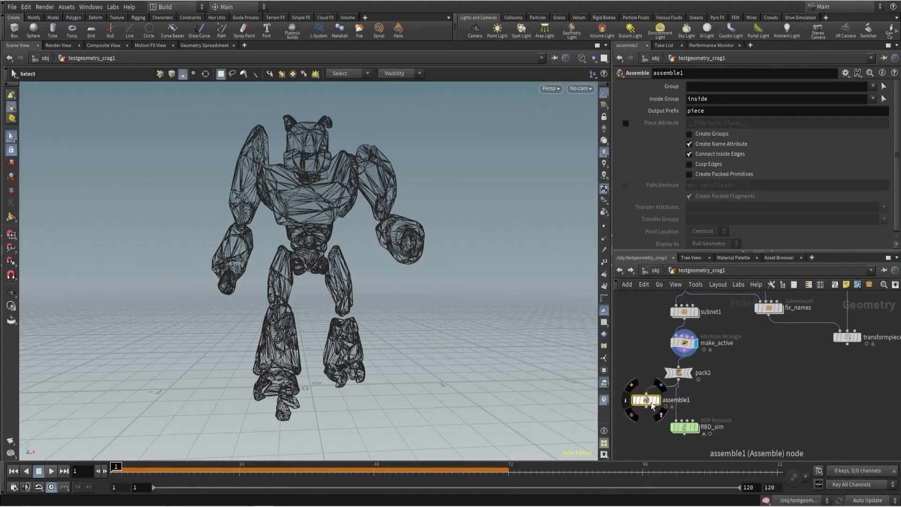
{"action": "middle_click", "coordinate": [648, 402]}
{"action": "left_click_drag", "start_coordinate": [648, 402], "coordinate": [670, 403]}
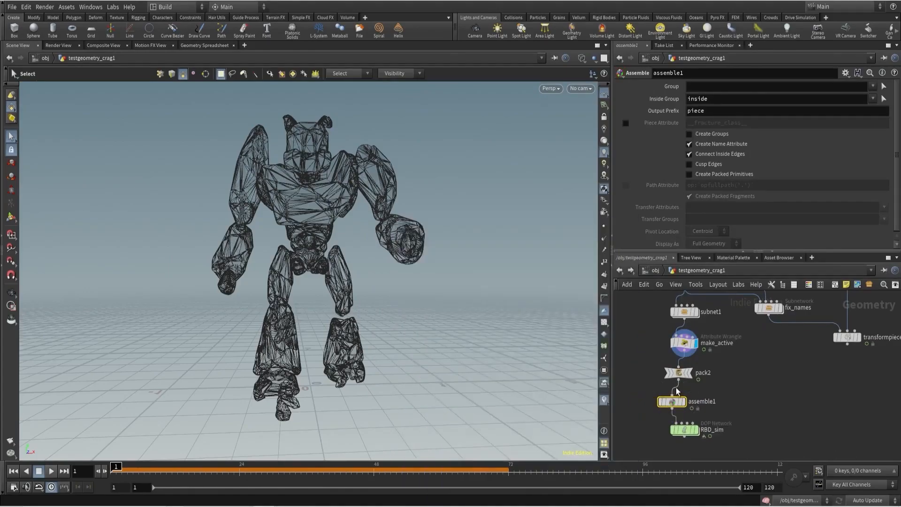
- Enable Create Convex Hull per Set of Connected Primitives on the rbd object and inspect the resulting hulls in shaded view
{"action": "double_click", "coordinate": [684, 429]}
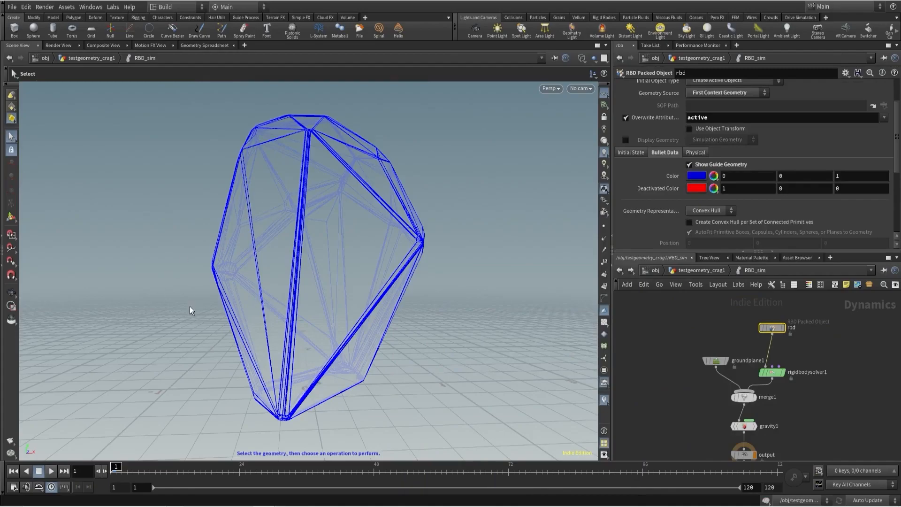
{"action": "left_click", "coordinate": [695, 225]}
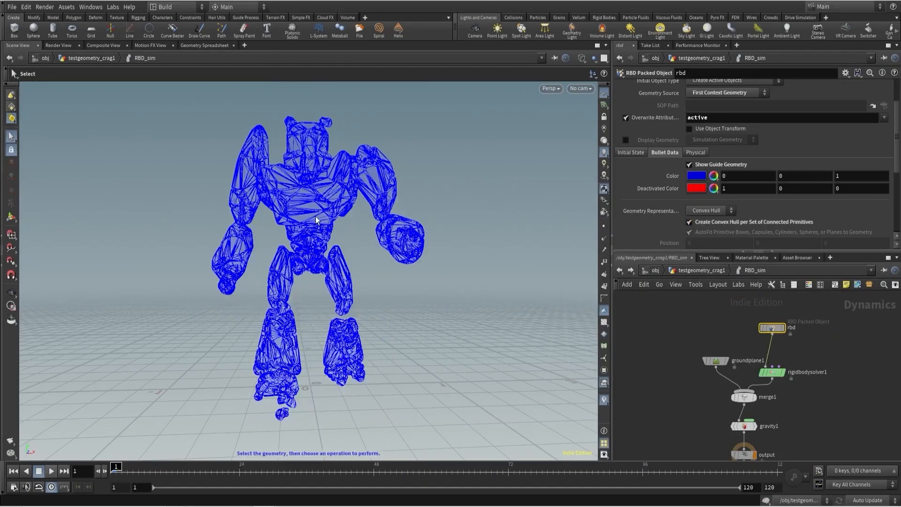
{"action": "key", "text": "shift+w"}
{"action": "right_click_drag", "start_coordinate": [305, 190], "coordinate": [356, 171], "text": "alt"}
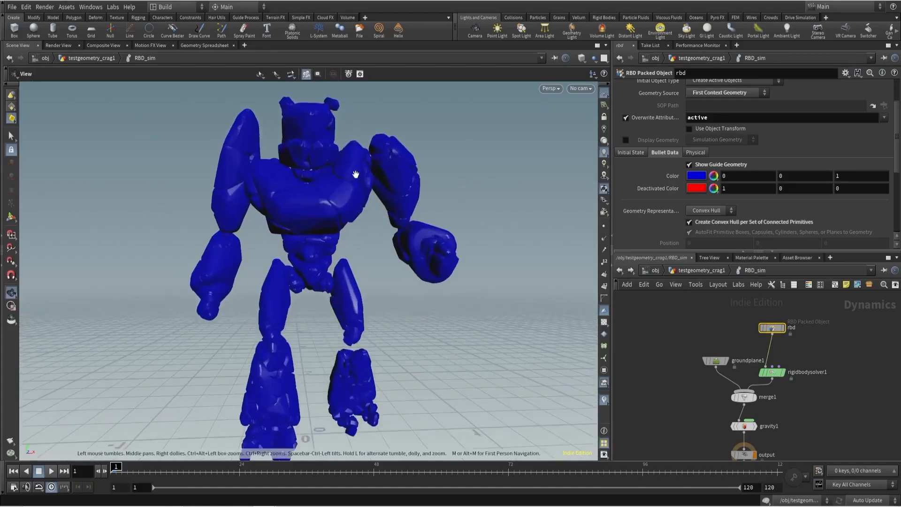
{"action": "middle_click_drag", "start_coordinate": [355, 171], "coordinate": [317, 260], "text": "alt"}
{"action": "left_click_drag", "start_coordinate": [318, 260], "coordinate": [360, 241], "text": "alt"}
{"action": "middle_click_drag", "start_coordinate": [360, 241], "coordinate": [340, 203], "text": "alt"}
{"action": "left_click_drag", "start_coordinate": [340, 203], "coordinate": [345, 245], "text": "alt"}
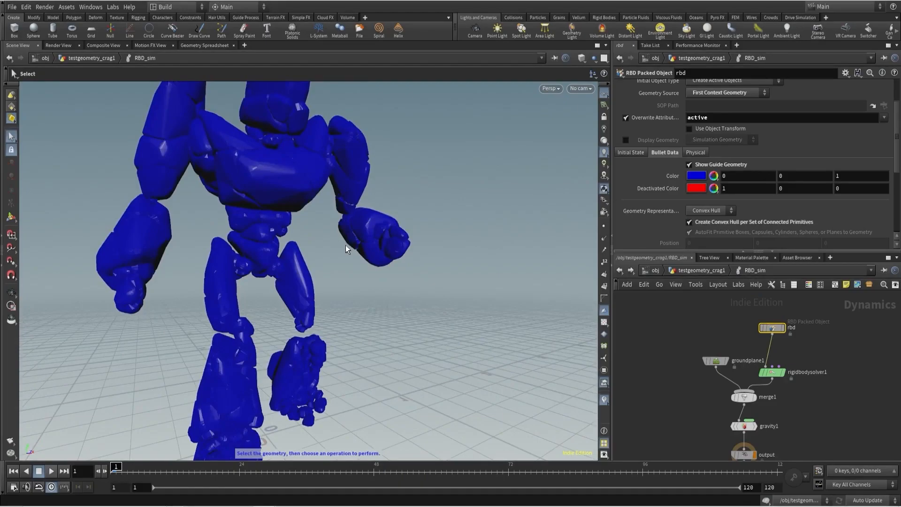
- Disable the convex hull per connected primitives option and switch the rbd object from guide geometry back to display geometry
{"action": "left_click", "coordinate": [692, 223]}
{"action": "left_click", "coordinate": [689, 165]}
{"action": "left_click", "coordinate": [626, 140]}
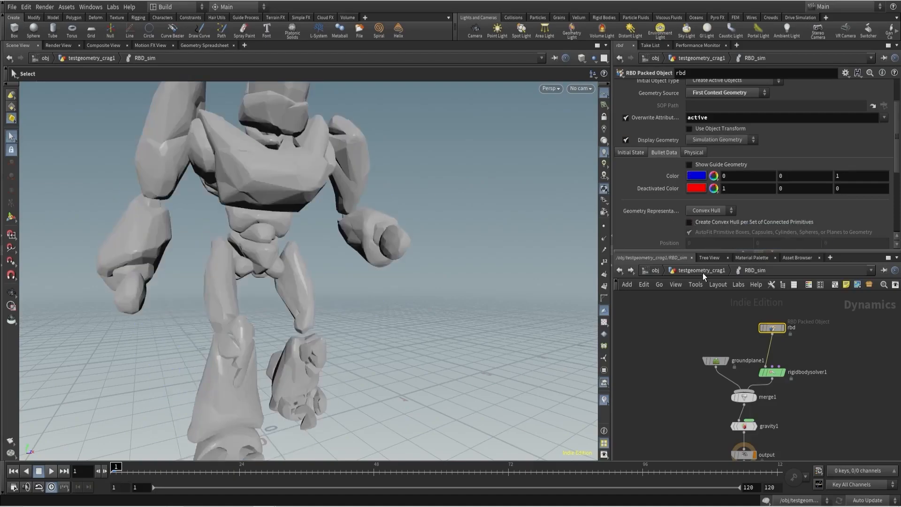
- Delete the pack2 and assemble1 nodes in testgeometry_crag1 and tidy the layout of make_active and RBD_sim
{"action": "left_click", "coordinate": [702, 271]}
{"action": "middle_click_drag", "start_coordinate": [657, 365], "coordinate": [684, 361]}
{"action": "left_click_drag", "start_coordinate": [663, 355], "coordinate": [709, 391]}
{"action": "key", "text": "Delete"}
{"action": "left_click", "coordinate": [704, 397]}
{"action": "key", "text": "Delete"}
{"action": "left_click_drag", "start_coordinate": [714, 425], "coordinate": [713, 389]}
{"action": "middle_click_drag", "start_coordinate": [704, 350], "coordinate": [708, 386]}
{"action": "left_click_drag", "start_coordinate": [684, 338], "coordinate": [709, 353]}
- Review the rbd object's geometry representation options in RBD_sim, keep Convex Hull, and show guide geometry instead of display geometry
{"action": "left_click", "coordinate": [719, 428]}
{"action": "double_click", "coordinate": [719, 428]}
{"action": "left_click", "coordinate": [710, 210]}
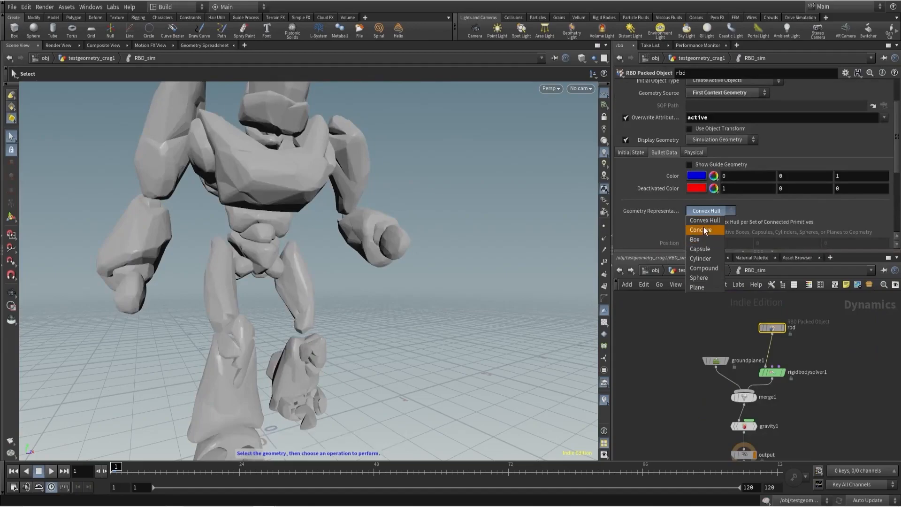
{"action": "left_click", "coordinate": [635, 246]}
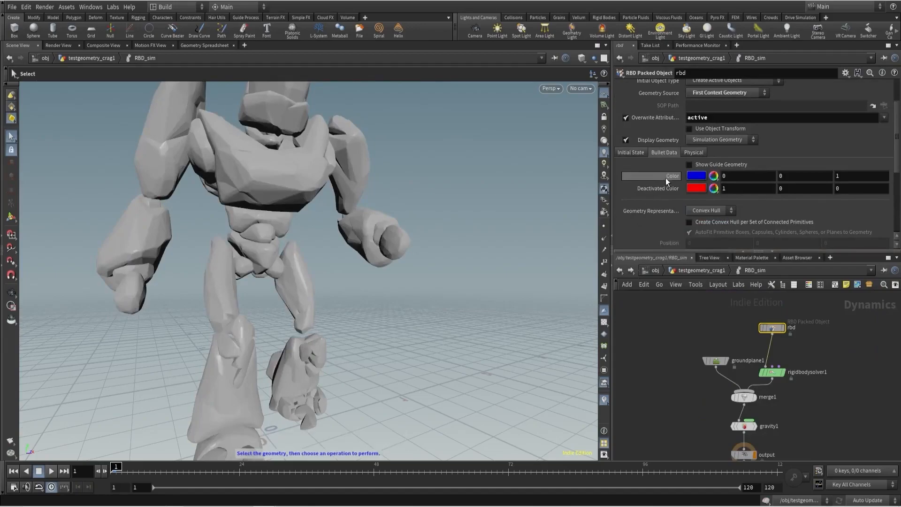
{"action": "left_click", "coordinate": [626, 140]}
{"action": "left_click", "coordinate": [688, 165]}
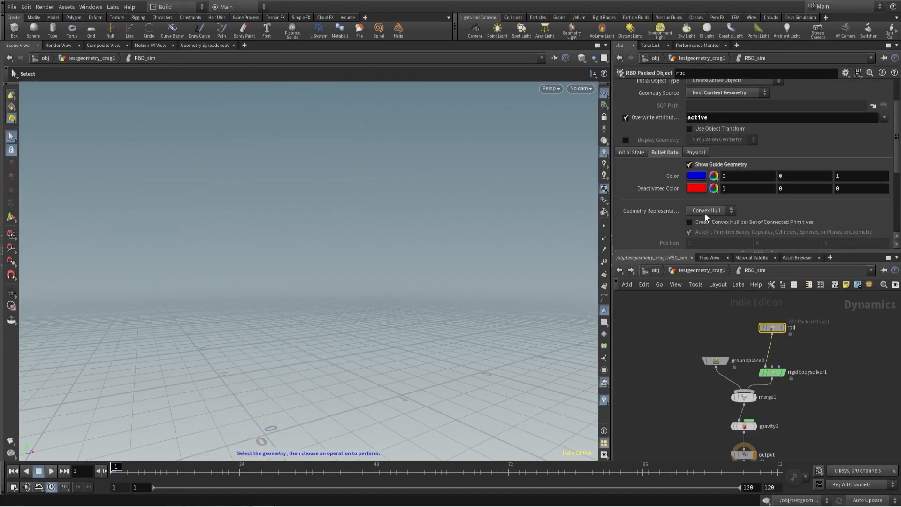
- Check the convex decomposition and assemble nodes inside subnet1, and return to testgeometry_crag1
{"action": "middle_click_drag", "start_coordinate": [718, 311], "coordinate": [707, 316]}
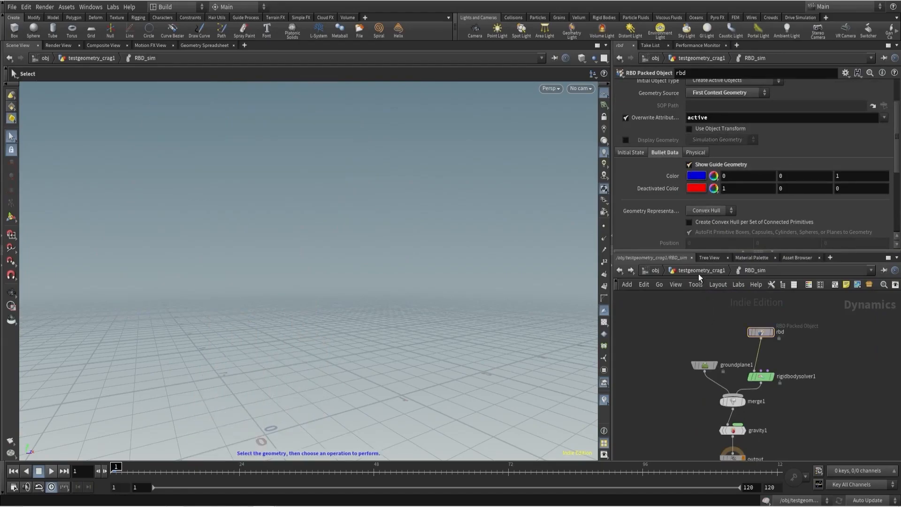
{"action": "left_click", "coordinate": [699, 273]}
{"action": "double_click", "coordinate": [715, 345]}
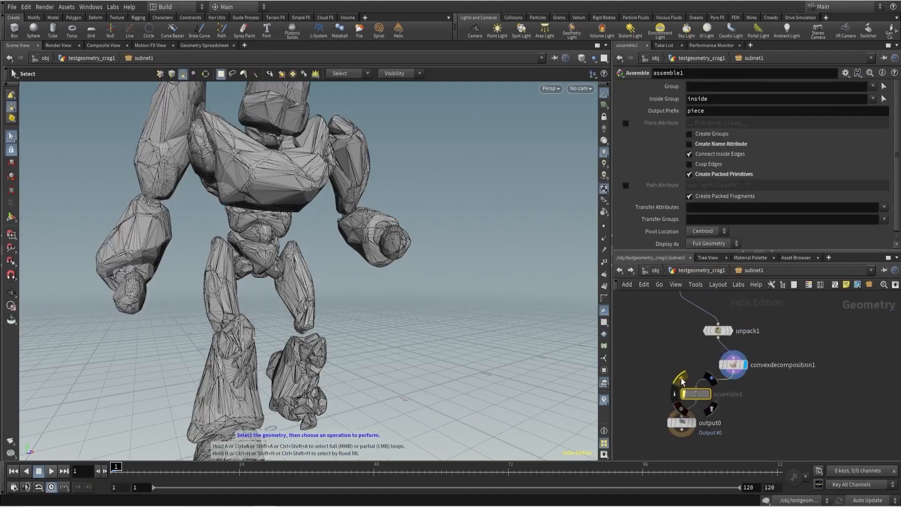
{"action": "left_click", "coordinate": [620, 271]}
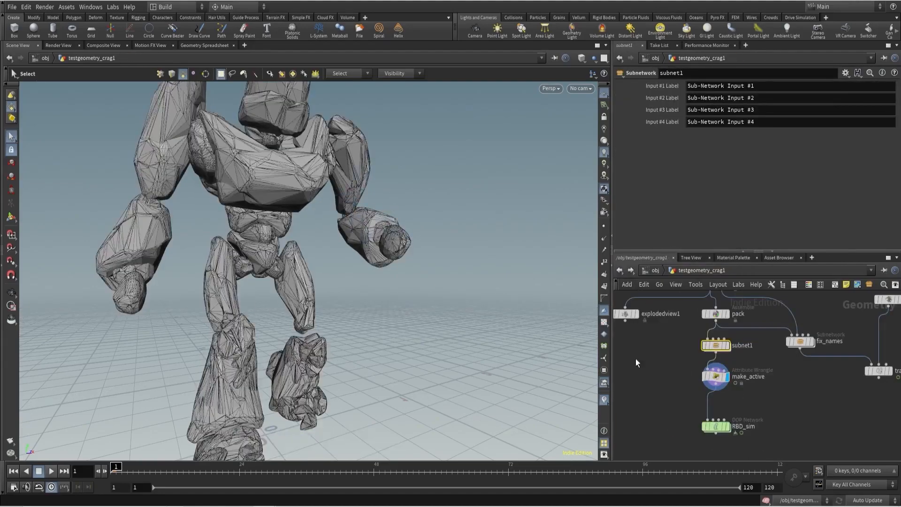
- Open the RBD_sim network and set the rbd object's geometry representation to Concave
{"action": "left_click", "coordinate": [717, 427]}
{"action": "double_click", "coordinate": [719, 428]}
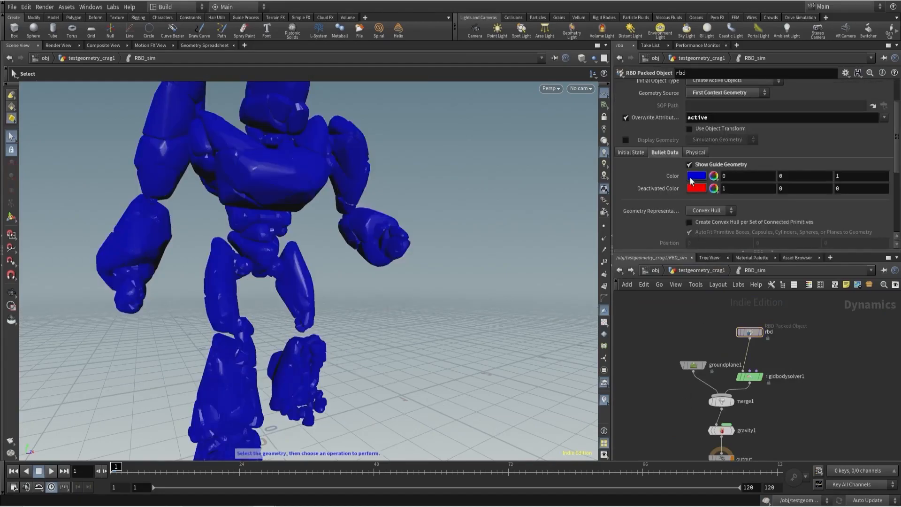
{"action": "left_click", "coordinate": [706, 211]}
{"action": "left_click", "coordinate": [704, 229]}
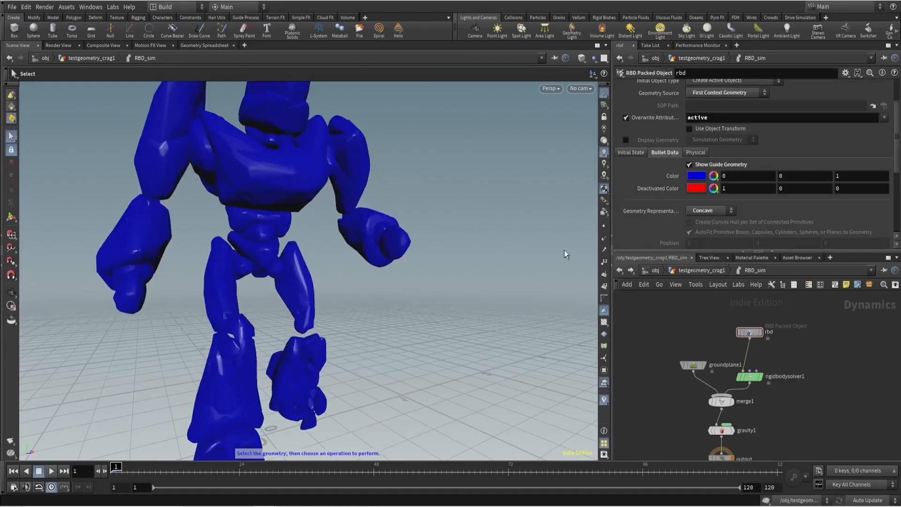
{"action": "scroll", "coordinate": [719, 202], "scroll_direction": "down", "scroll_amount": 5}
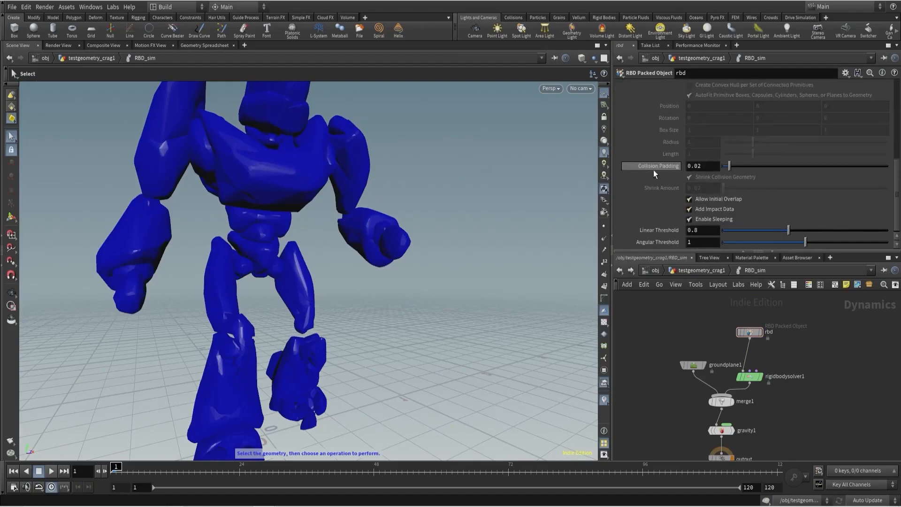
- Frame the whole character, run the simulation with concave collision shapes briefly, and return to frame 1
{"action": "middle_click_drag", "start_coordinate": [259, 157], "coordinate": [268, 292], "text": "alt"}
{"action": "left_click_drag", "start_coordinate": [269, 292], "coordinate": [396, 201], "text": "alt"}
{"action": "right_click_drag", "start_coordinate": [396, 201], "coordinate": [289, 245], "text": "alt"}
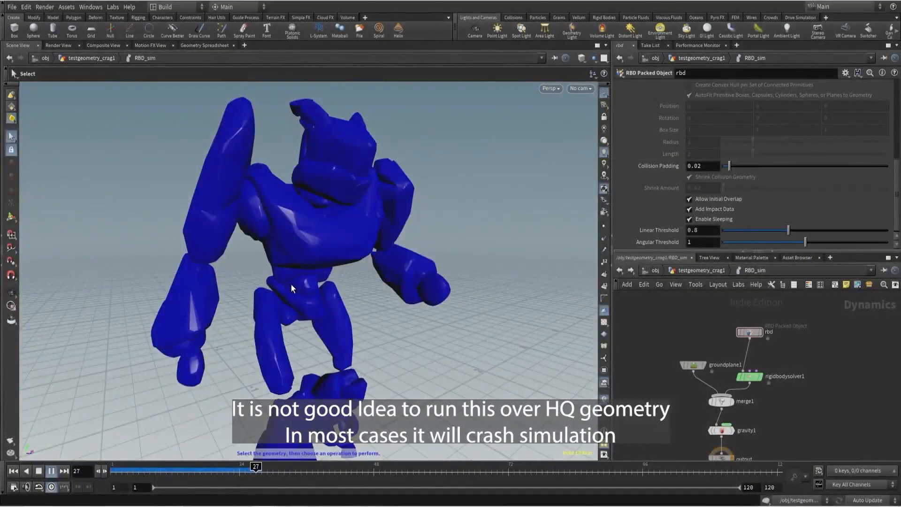
{"action": "key", "text": "Escape"}
{"action": "left_click_drag", "start_coordinate": [235, 473], "coordinate": [113, 471]}
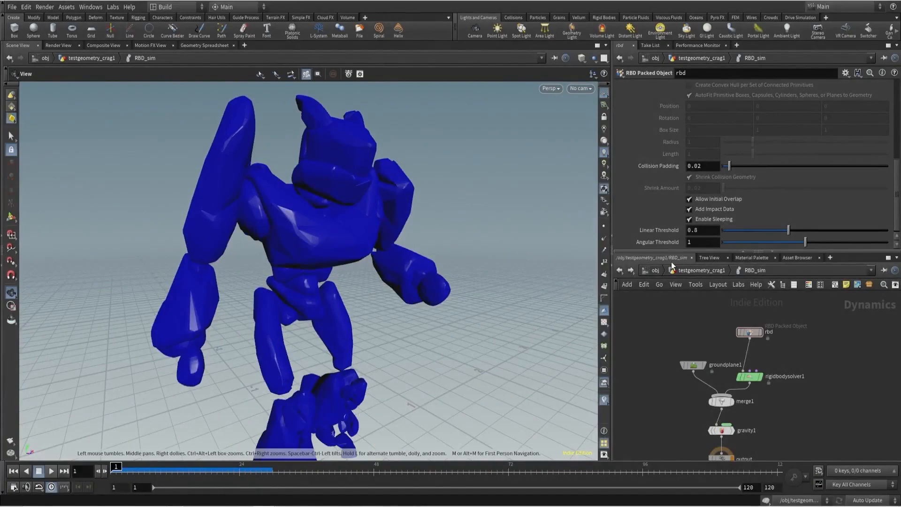
- Set the rbd object's geometry representation to Box and look at the scene through cam1
{"action": "scroll", "coordinate": [699, 166], "scroll_direction": "up", "scroll_amount": 3}
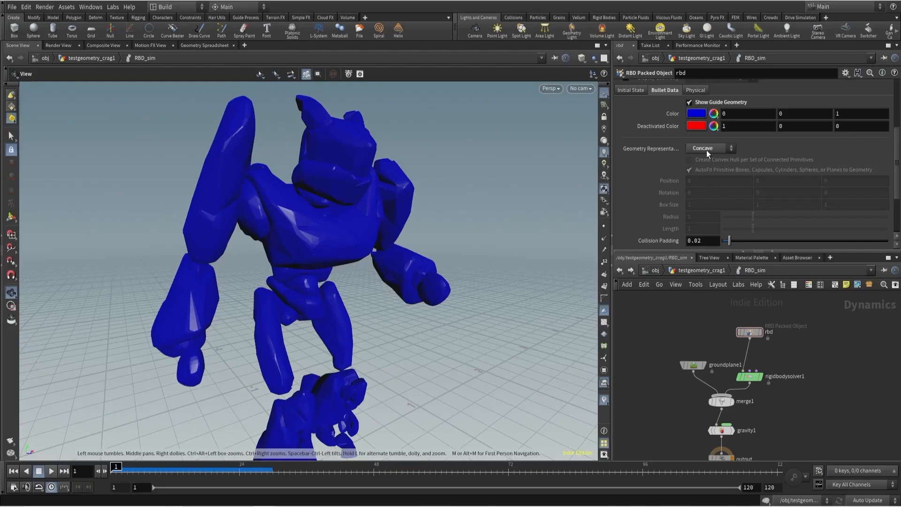
{"action": "left_click", "coordinate": [710, 149]}
{"action": "left_click", "coordinate": [702, 177]}
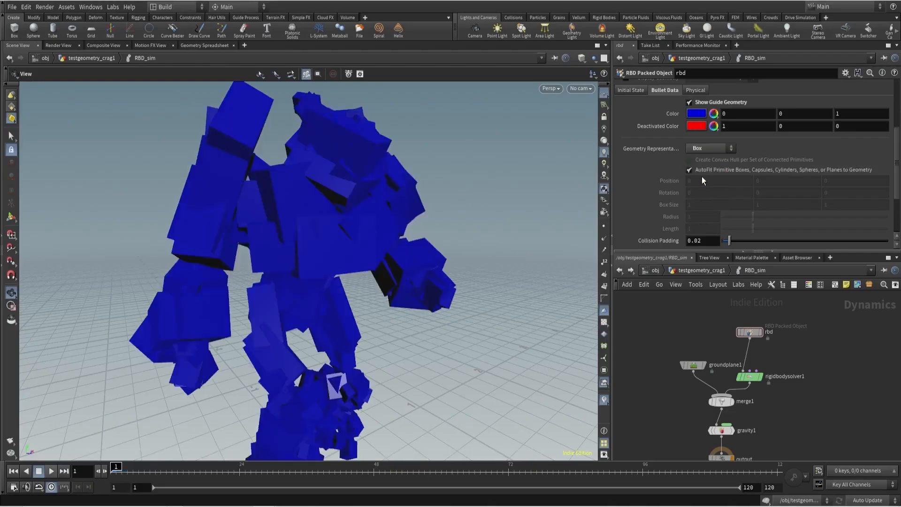
{"action": "left_click", "coordinate": [582, 88]}
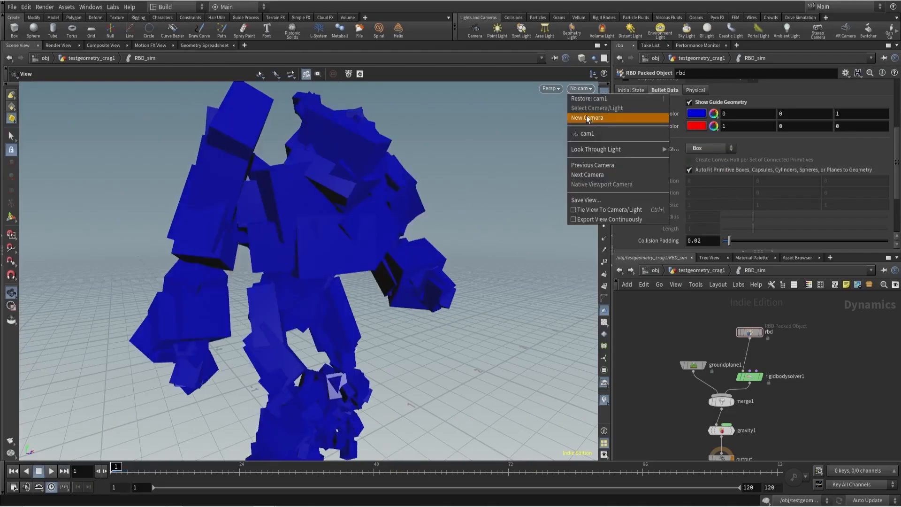
{"action": "left_click", "coordinate": [592, 134]}
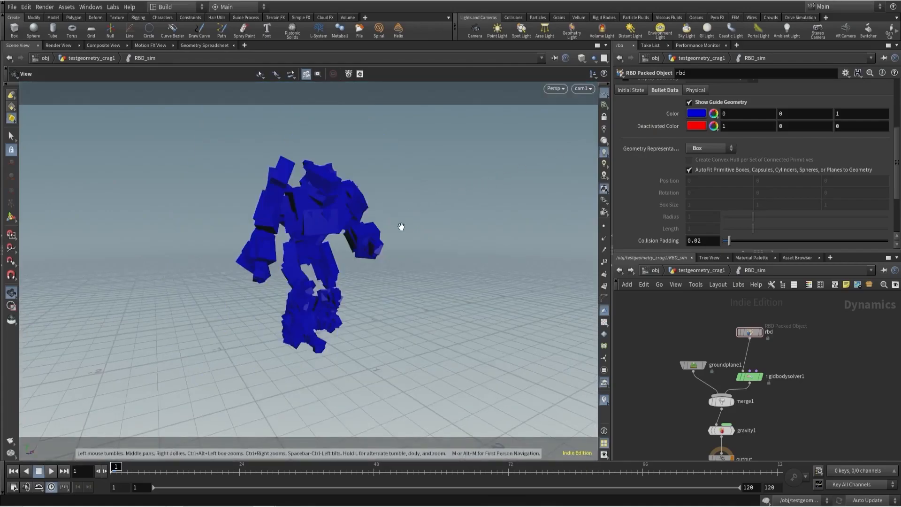
- Show the rbd object's display geometry instead of guide geometry, play the box collision simulation, and scrub to frame 113
{"action": "scroll", "coordinate": [669, 148], "scroll_direction": "up", "scroll_amount": 3}
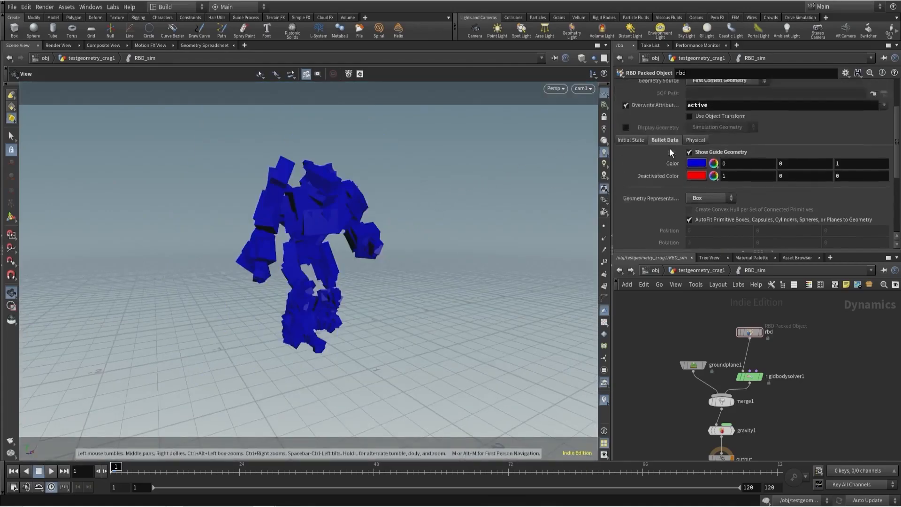
{"action": "left_click", "coordinate": [625, 164]}
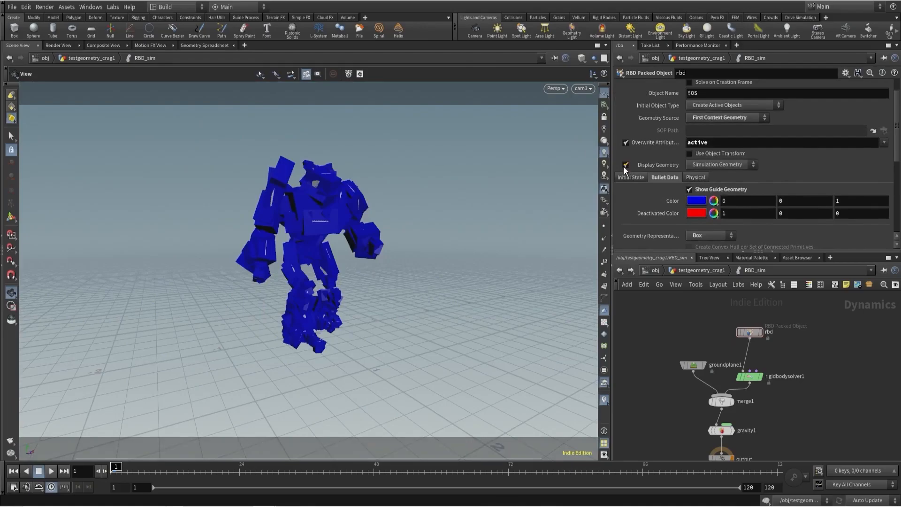
{"action": "left_click", "coordinate": [689, 189]}
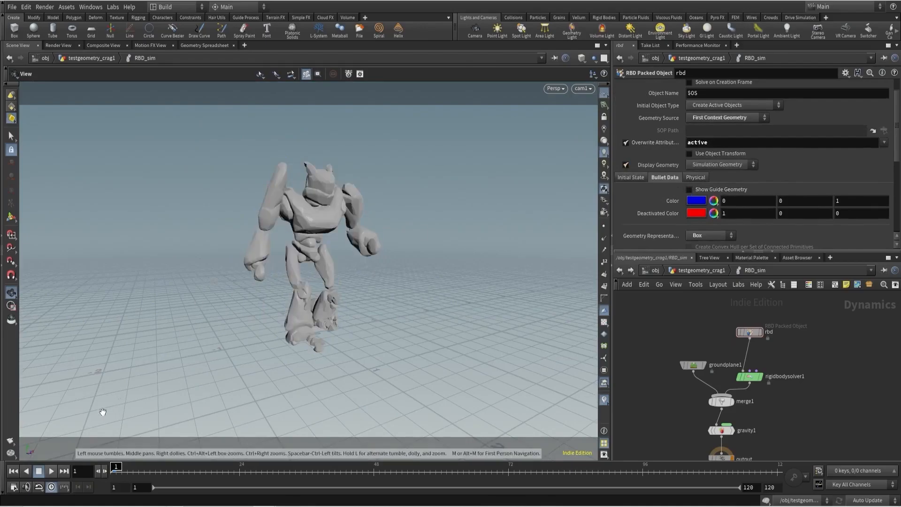
{"action": "left_click", "coordinate": [52, 469]}
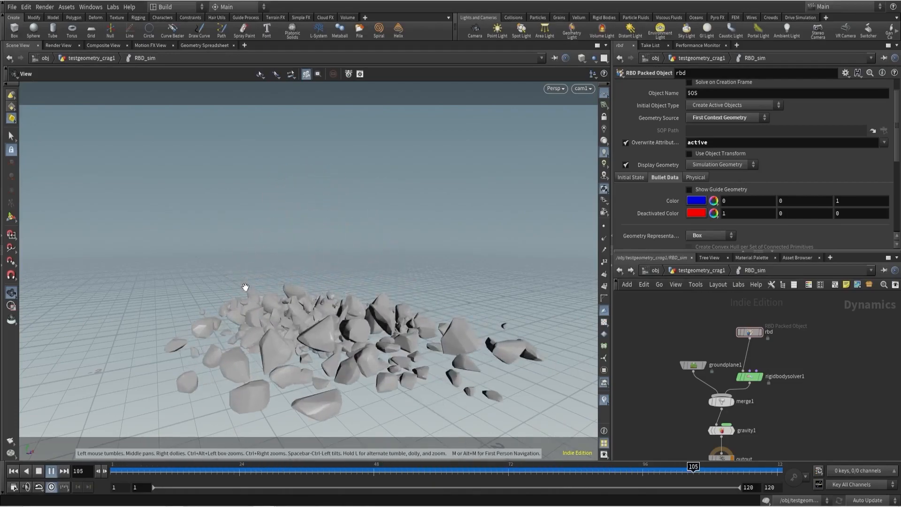
{"action": "left_click", "coordinate": [604, 469]}
{"action": "left_click_drag", "start_coordinate": [615, 467], "coordinate": [738, 468]}
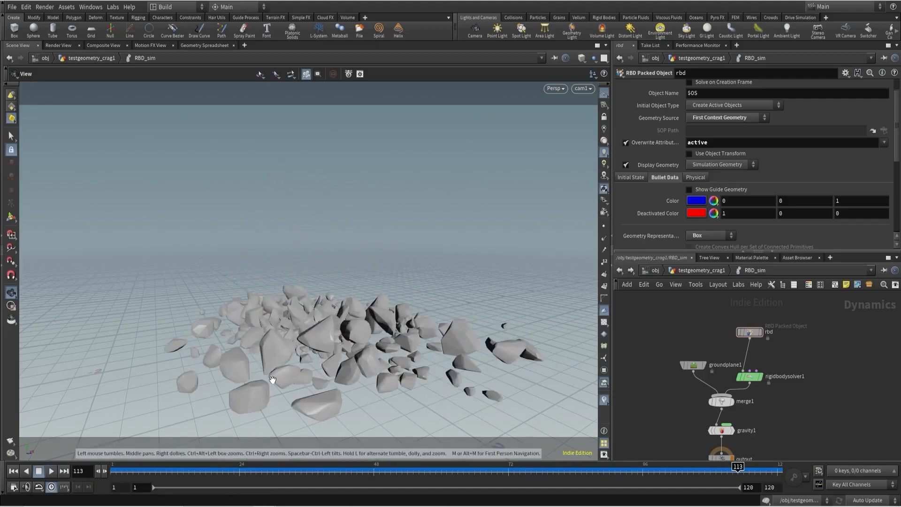
- Set the geometry representation to Convex Hull, simulate from the first frame, and stop at frame 81
{"action": "left_click", "coordinate": [698, 235]}
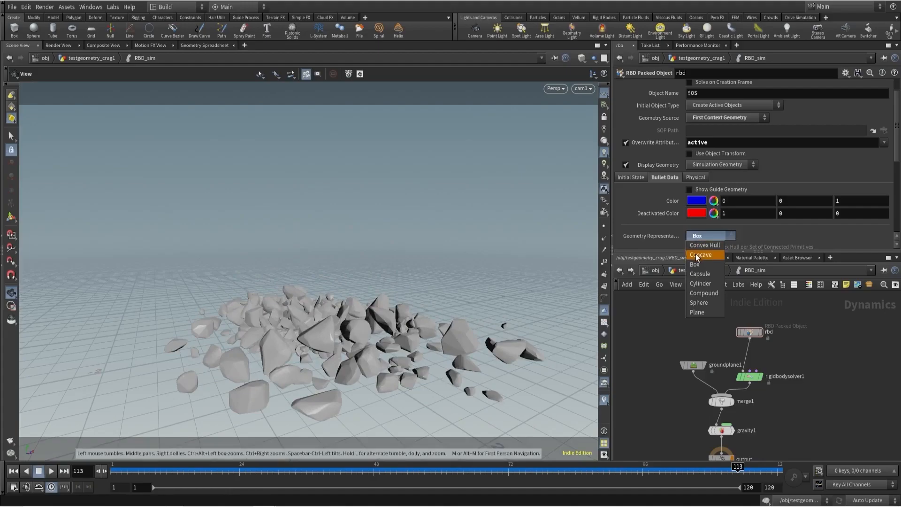
{"action": "left_click", "coordinate": [698, 246]}
{"action": "left_click", "coordinate": [13, 471]}
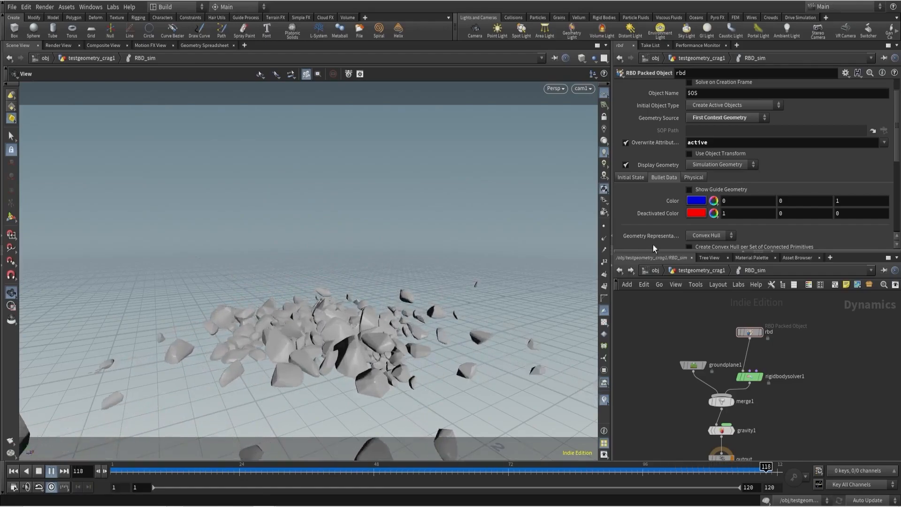
{"action": "left_click", "coordinate": [558, 467]}
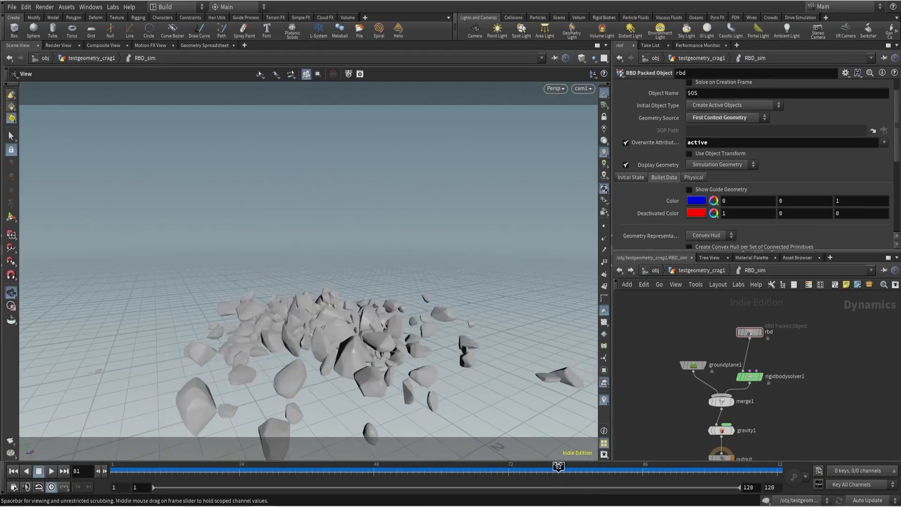
- Turn on the rbd object's guide geometry, scrub back to frame 71, and turn off its display geometry
{"action": "left_click", "coordinate": [689, 189]}
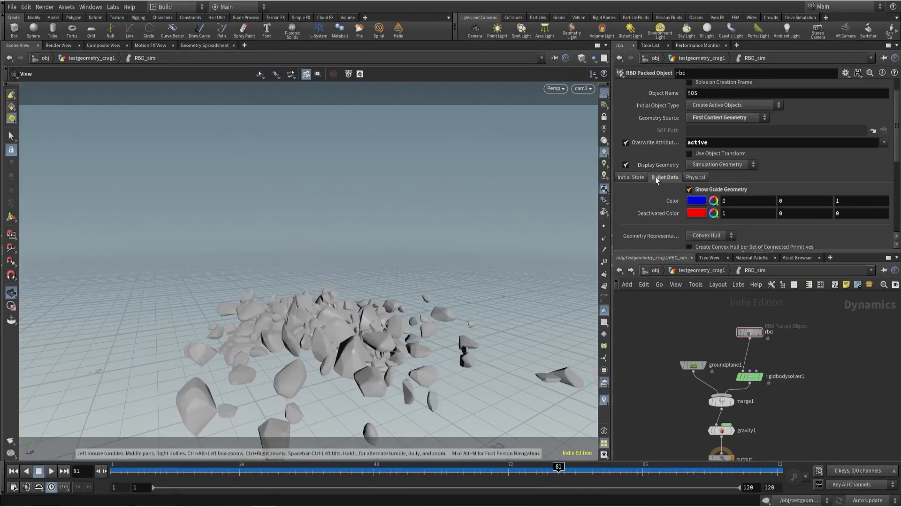
{"action": "left_click_drag", "start_coordinate": [541, 470], "coordinate": [503, 466]}
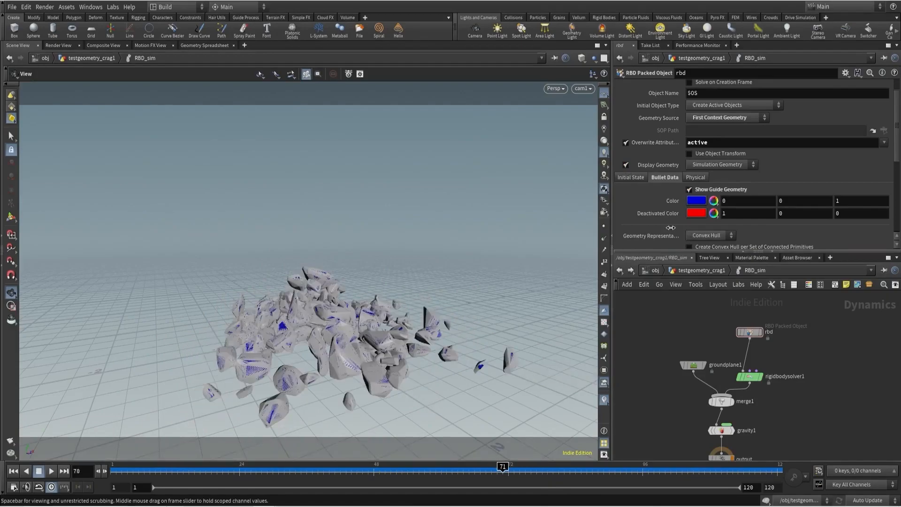
{"action": "left_click", "coordinate": [625, 166]}
{"action": "left_click", "coordinate": [625, 165]}
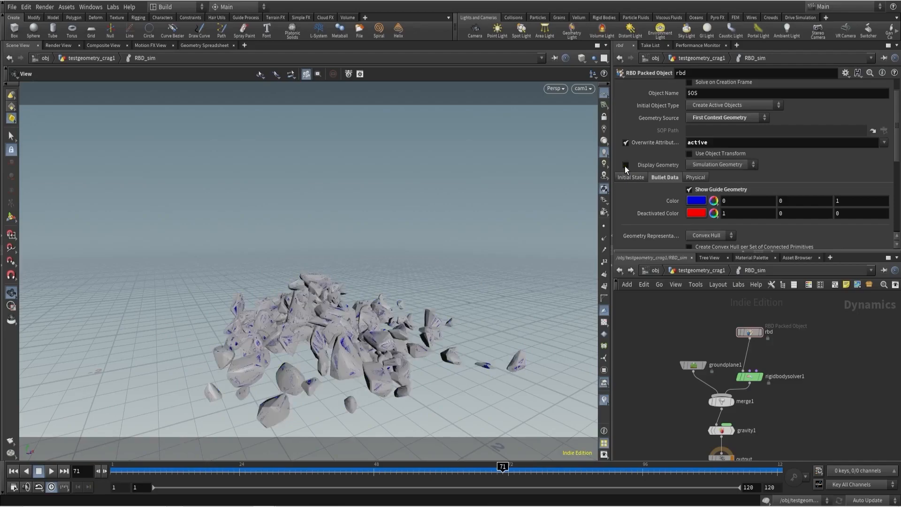
{"action": "left_click", "coordinate": [625, 166]}
- Inspect the scattered convex hull pieces up close and return to the cam1 view
{"action": "right_click_drag", "start_coordinate": [474, 357], "coordinate": [536, 366]}
{"action": "middle_click_drag", "start_coordinate": [536, 365], "coordinate": [507, 309]}
{"action": "right_click_drag", "start_coordinate": [506, 310], "coordinate": [488, 337]}
{"action": "middle_click_drag", "start_coordinate": [488, 337], "coordinate": [423, 297]}
{"action": "right_click_drag", "start_coordinate": [422, 297], "coordinate": [458, 378]}
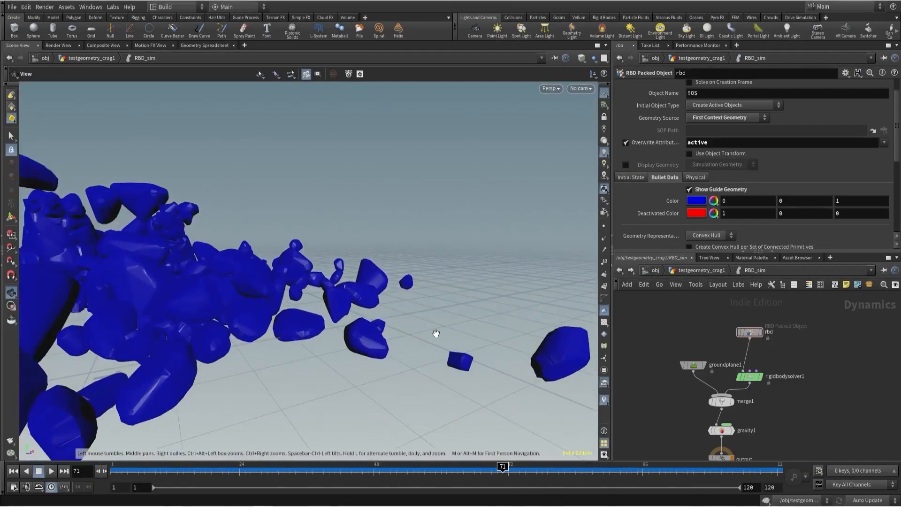
{"action": "left_click", "coordinate": [578, 88]}
{"action": "left_click", "coordinate": [586, 130]}
- Switch the rbd object's geometry representation to Box again and play the simulation from frame 1 with guide geometry
{"action": "left_click", "coordinate": [704, 236]}
{"action": "left_click", "coordinate": [696, 265]}
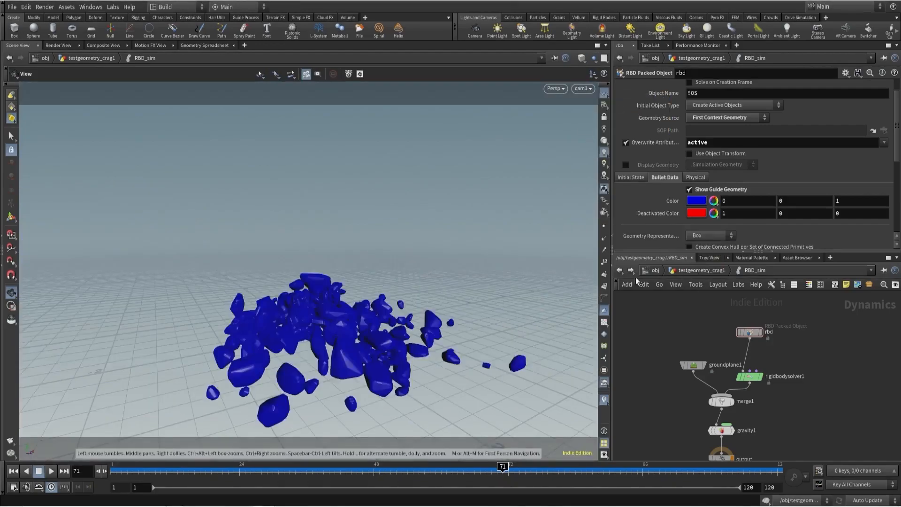
{"action": "left_click", "coordinate": [14, 471]}
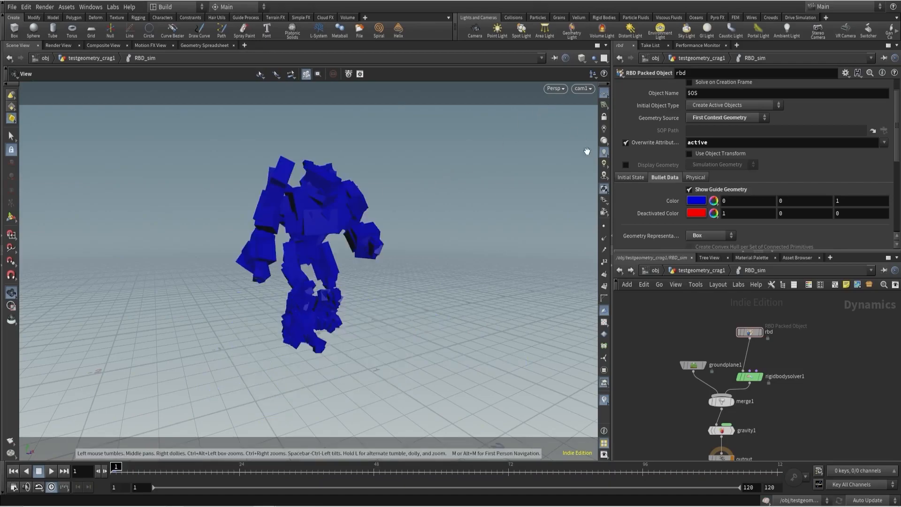
{"action": "left_click", "coordinate": [48, 472]}
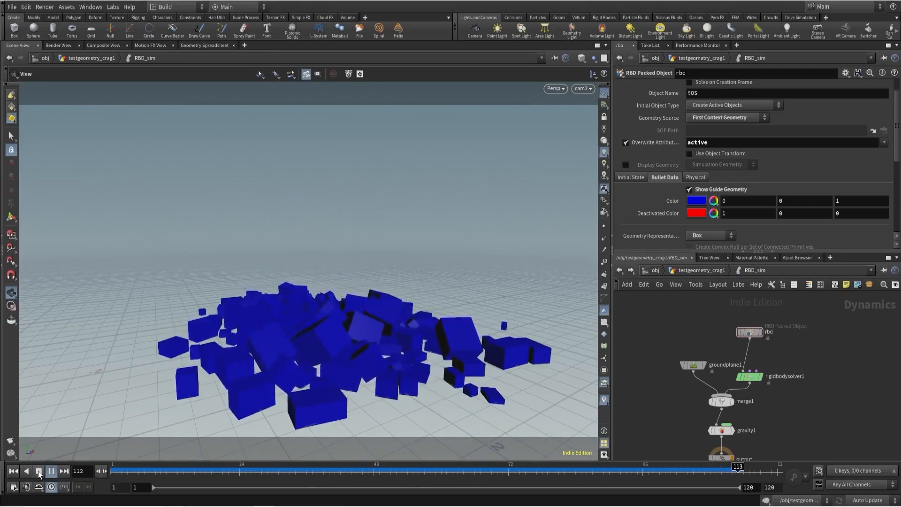
{"action": "left_click", "coordinate": [38, 471]}
- Set the rbd object's geometry representation to Capsule and play part of the simulation from the start
{"action": "left_click", "coordinate": [707, 234]}
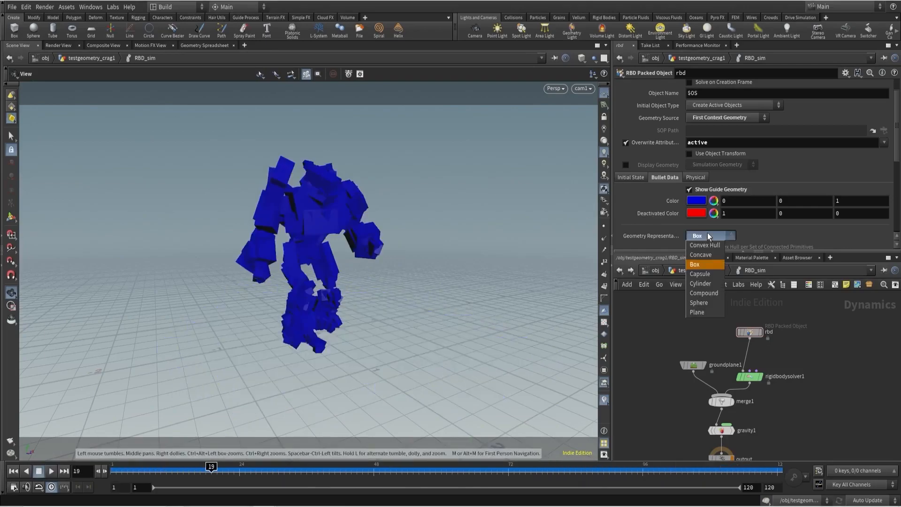
{"action": "left_click", "coordinate": [700, 275]}
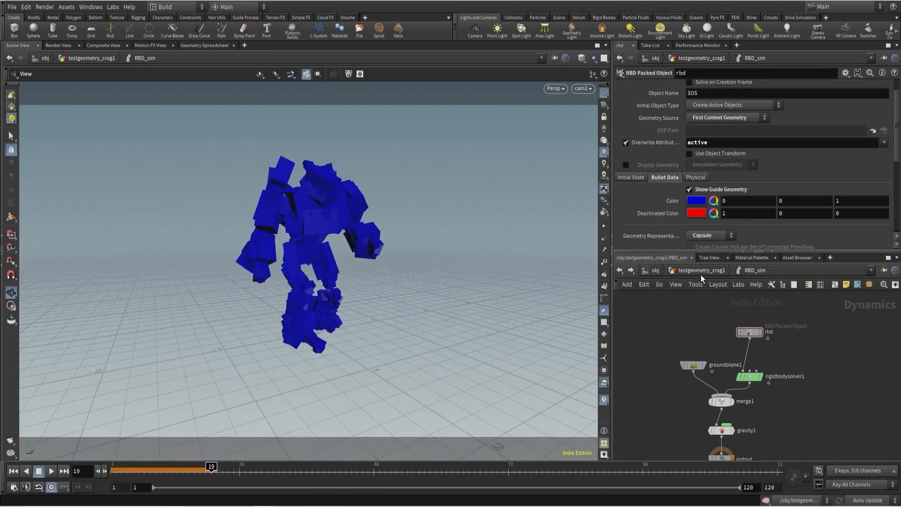
{"action": "left_click", "coordinate": [13, 470]}
{"action": "left_click", "coordinate": [51, 471]}
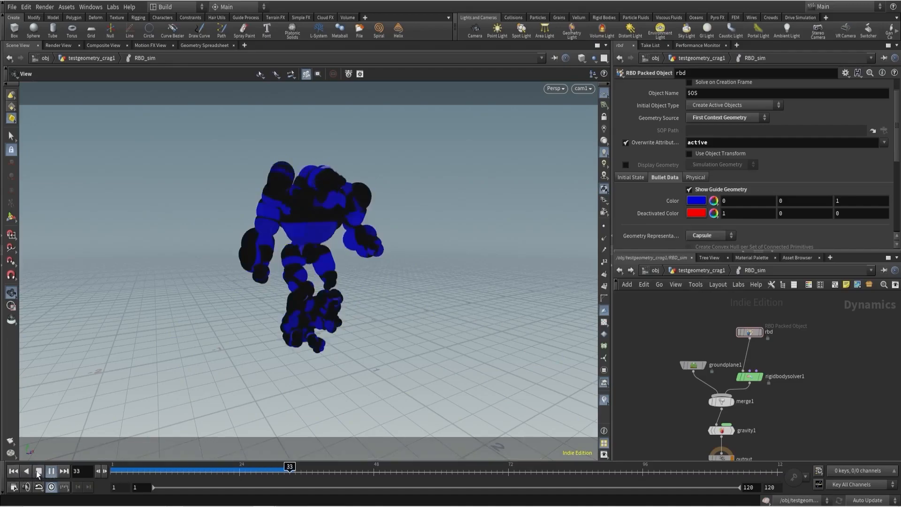
{"action": "left_click", "coordinate": [39, 471]}
- Try the Cylinder geometry representation on the rbd object, replace it with Compound, and return to frame 1
{"action": "left_click", "coordinate": [708, 235]}
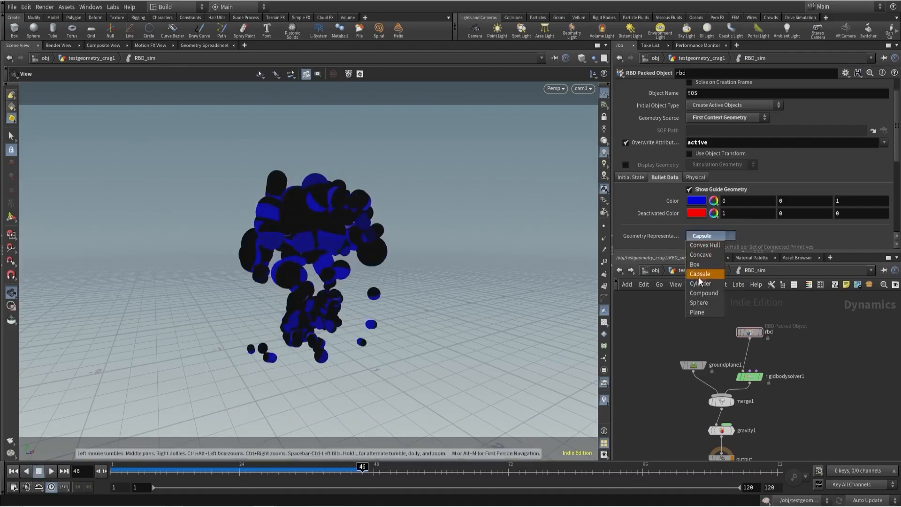
{"action": "left_click", "coordinate": [698, 283]}
{"action": "left_click", "coordinate": [702, 236]}
{"action": "left_click", "coordinate": [706, 288]}
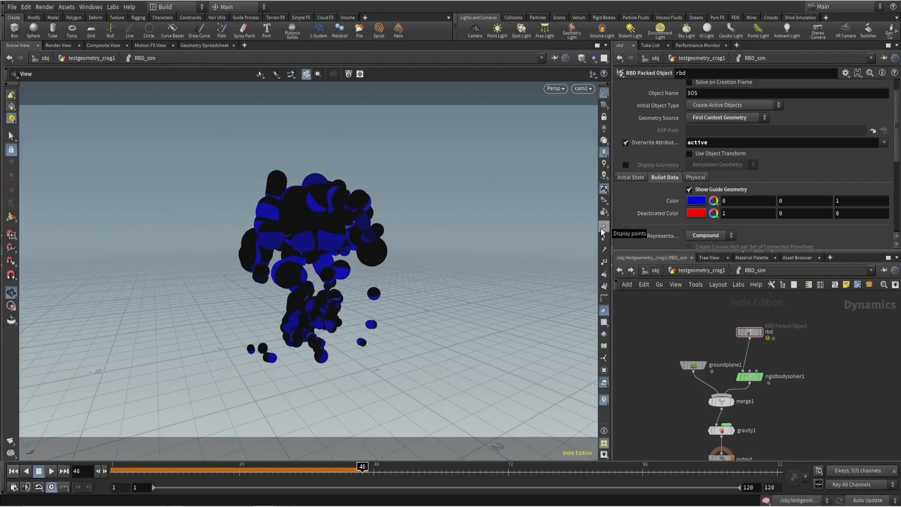
{"action": "left_click", "coordinate": [13, 471]}
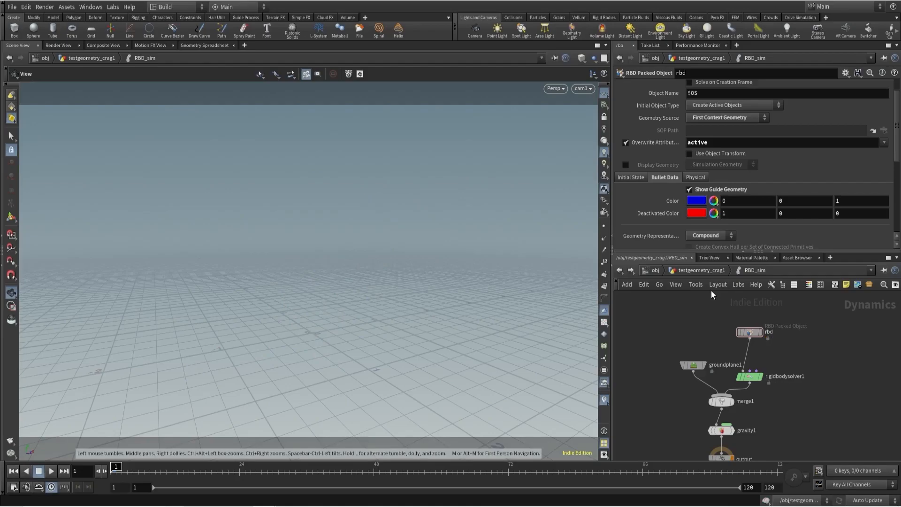
- Go back to testgeometry_crag1 and rename subnet1 as compound
{"action": "left_click", "coordinate": [704, 270]}
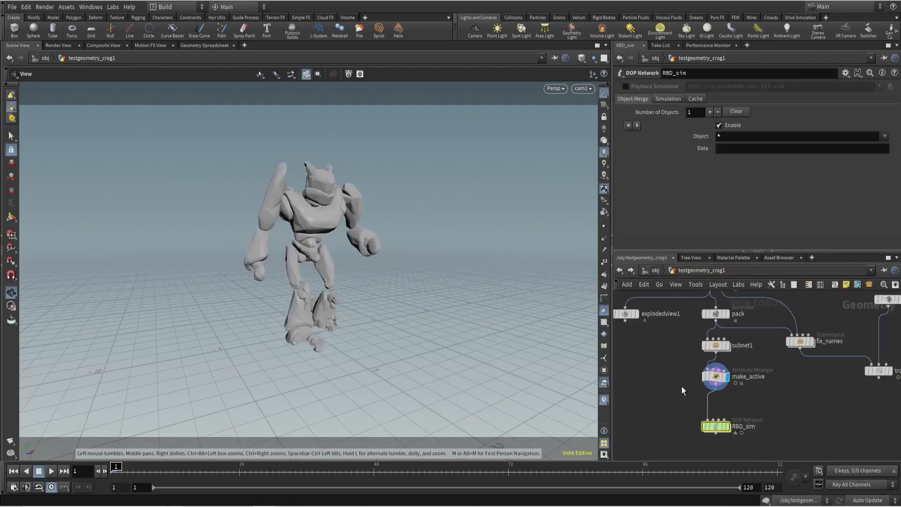
{"action": "left_click", "coordinate": [721, 359]}
{"action": "scroll", "coordinate": [755, 357], "scroll_direction": "up", "scroll_amount": 3}
{"action": "double_click", "coordinate": [750, 360]}
{"action": "type", "text": "compound"}
{"action": "key", "text": "Return"}
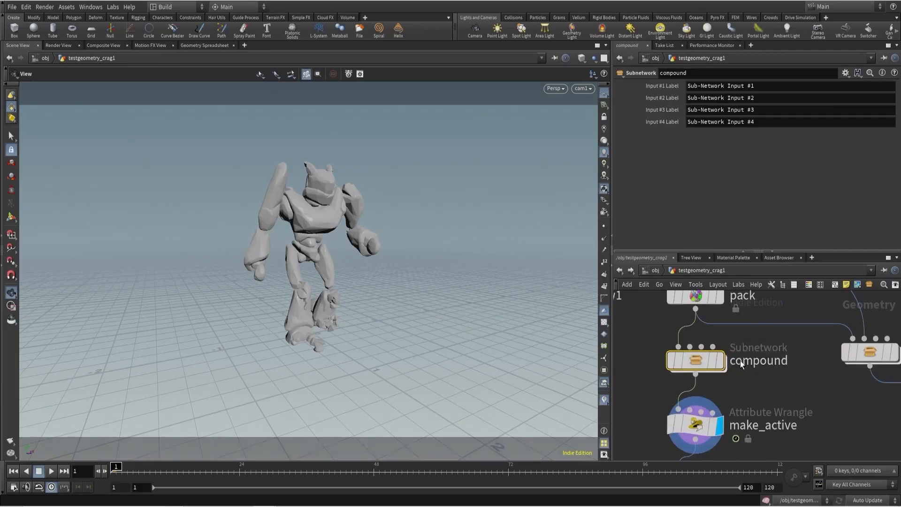
- Inside the compound subnetwork, delete the unpack1, convexdecomposition1 and assemble1 nodes and check the geometry info of the first input
{"action": "double_click", "coordinate": [692, 362]}
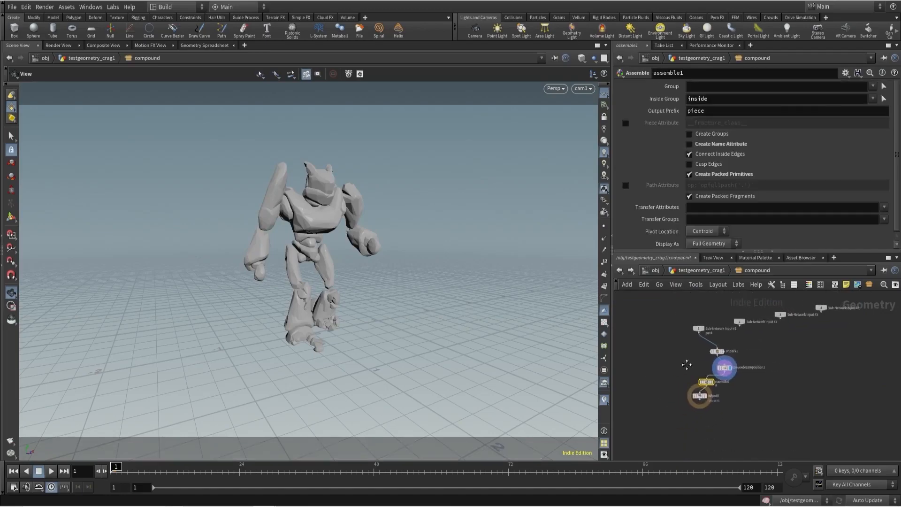
{"action": "scroll", "coordinate": [683, 364], "scroll_direction": "up", "scroll_amount": 2}
{"action": "left_click_drag", "start_coordinate": [690, 348], "coordinate": [758, 395]}
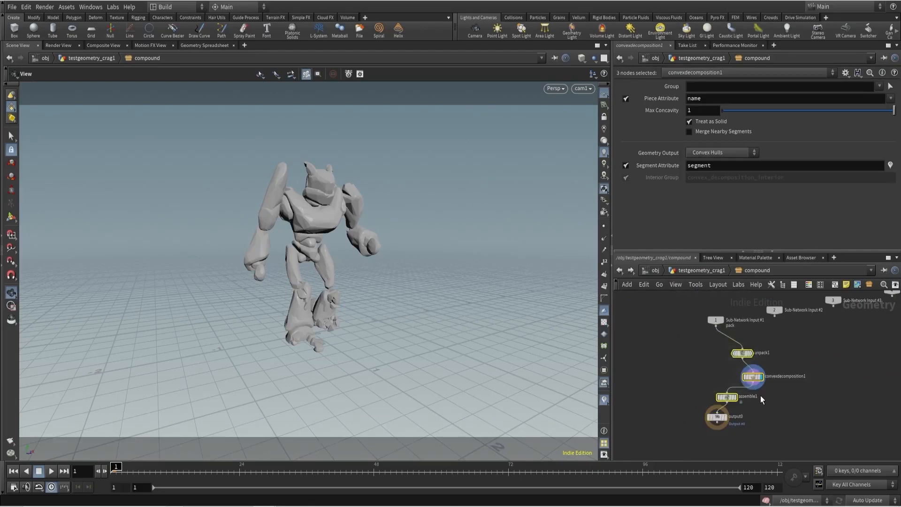
{"action": "key", "text": "Delete"}
{"action": "middle_click", "coordinate": [714, 320]}
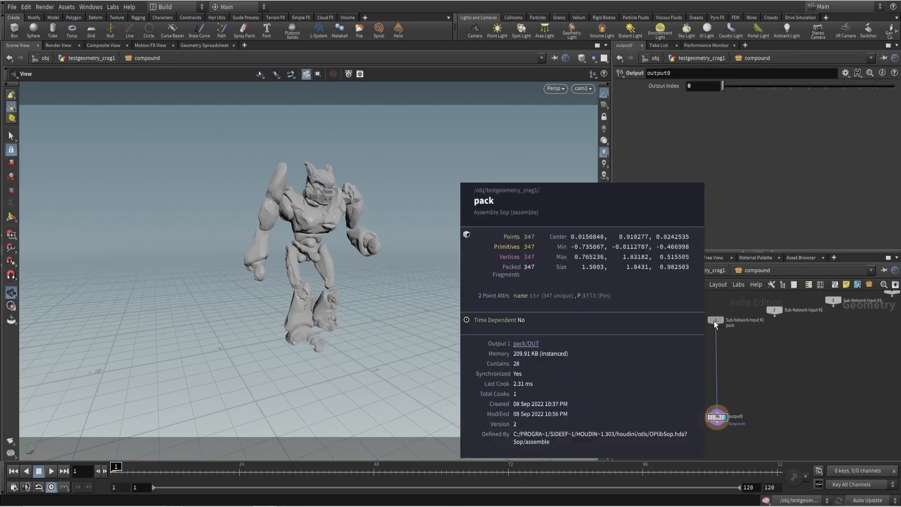
- Add a For-Each Primitive loop in the compound subnetwork, feed it the first subnetwork input, and display the single extracted piece
{"action": "key", "text": "Tab"}
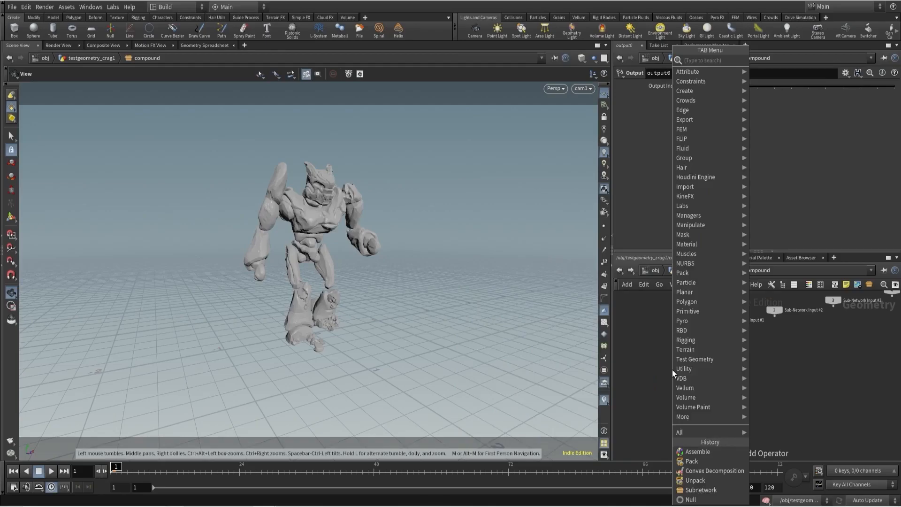
{"action": "type", "text": "for"}
{"action": "left_click", "coordinate": [789, 98]}
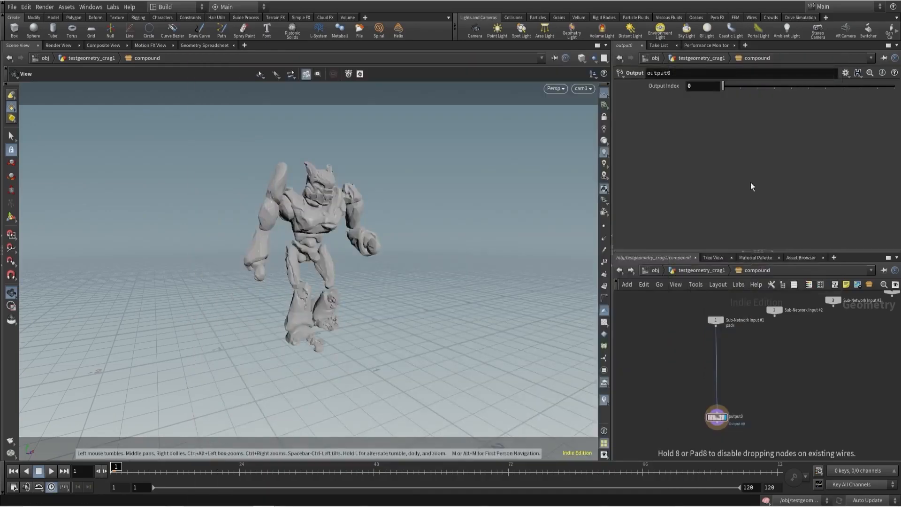
{"action": "left_click", "coordinate": [671, 360]}
{"action": "left_click", "coordinate": [716, 326]}
{"action": "left_click", "coordinate": [680, 363]}
{"action": "left_click", "coordinate": [680, 360]}
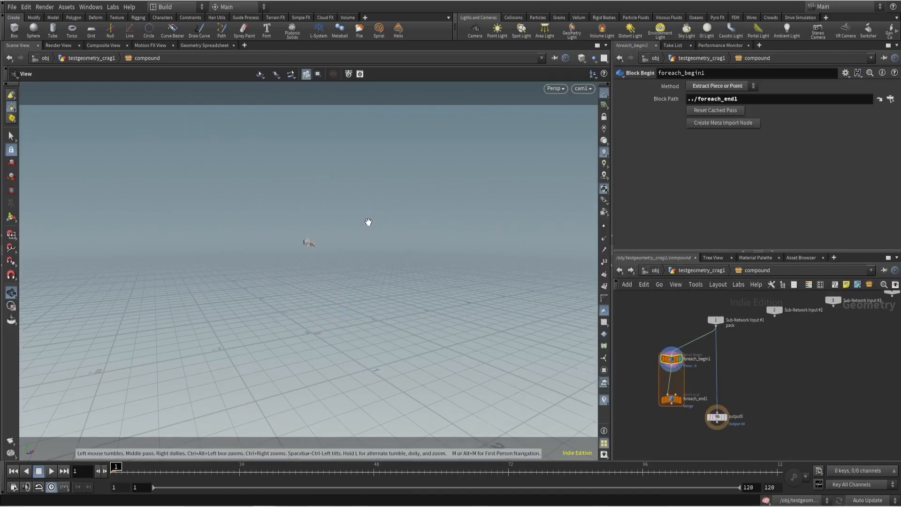
{"action": "key", "text": "f"}
{"action": "middle_click_drag", "start_coordinate": [653, 378], "coordinate": [658, 335]}
{"action": "left_click_drag", "start_coordinate": [678, 358], "coordinate": [678, 380]}
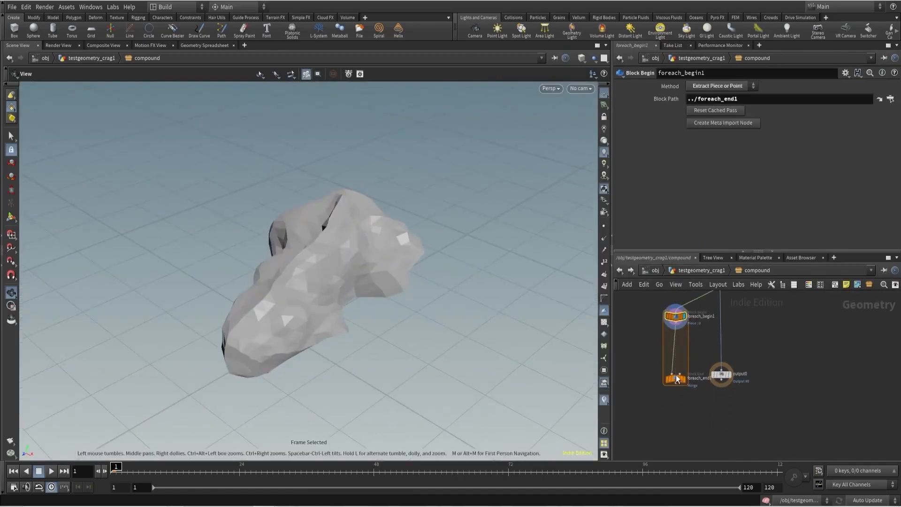
- Add an Unpack node after foreach_begin1, display it, and check its geometry info
{"action": "key", "text": "Tab"}
{"action": "type", "text": "u"}
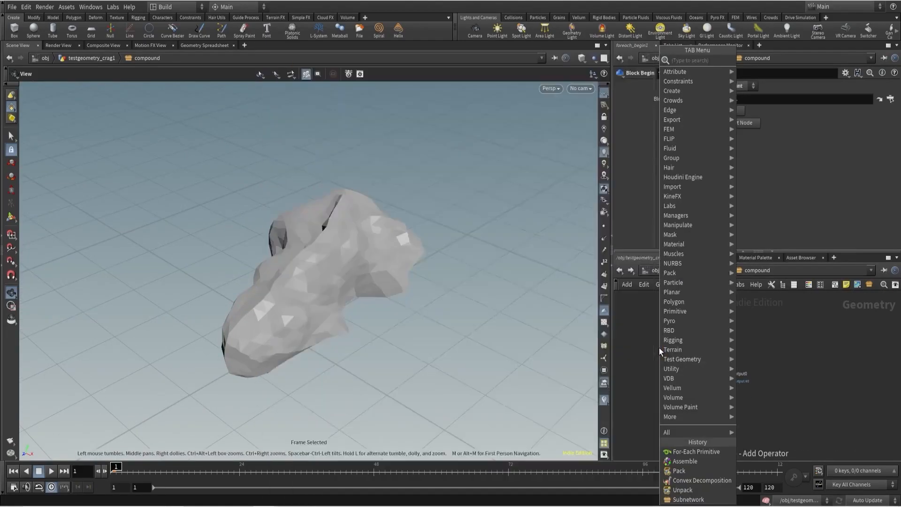
{"action": "type", "text": "np"}
{"action": "key", "text": "Return"}
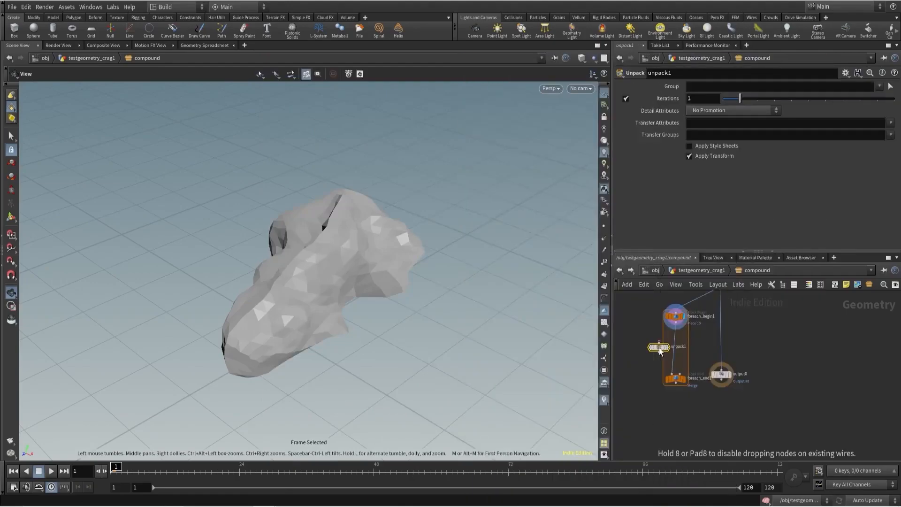
{"action": "left_click", "coordinate": [646, 346]}
{"action": "scroll", "coordinate": [647, 346], "scroll_direction": "up", "scroll_amount": 2}
{"action": "mouse_move", "coordinate": [655, 342]}
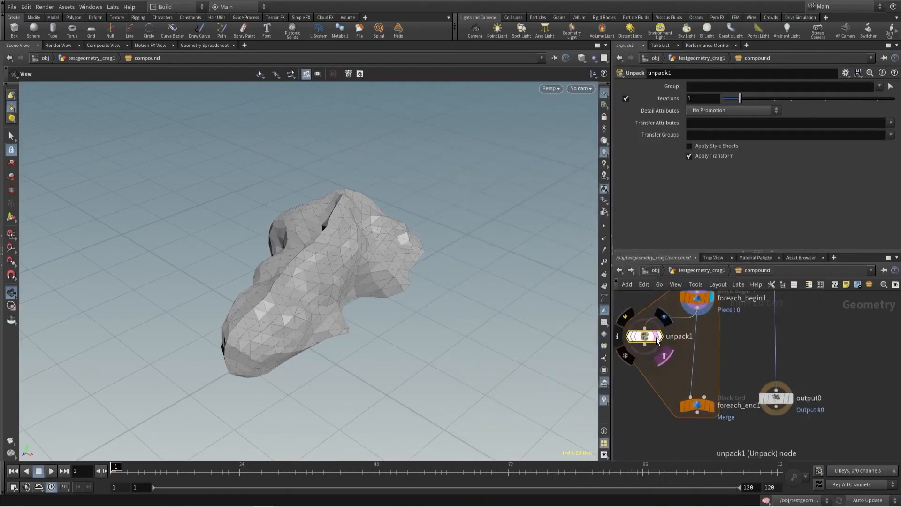
{"action": "middle_click", "coordinate": [656, 341]}
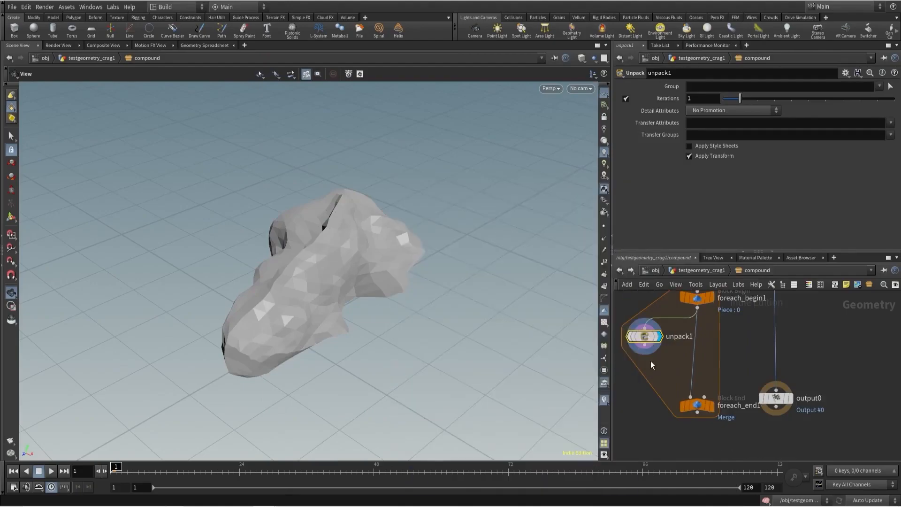
- Add a VDB from Polygons node, connect it after unpack1, and display its result
{"action": "scroll", "coordinate": [703, 344], "scroll_direction": "down", "scroll_amount": 2}
{"action": "mouse_move", "coordinate": [702, 345]}
{"action": "key", "text": "Tab"}
{"action": "type", "text": "vdbfrom"}
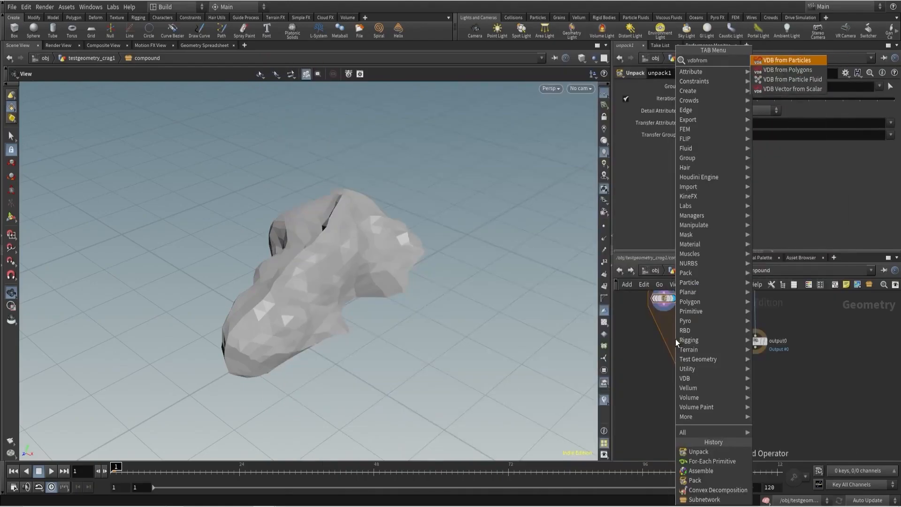
{"action": "key", "text": "Down"}
{"action": "key", "text": "Return"}
{"action": "left_click", "coordinate": [676, 338]}
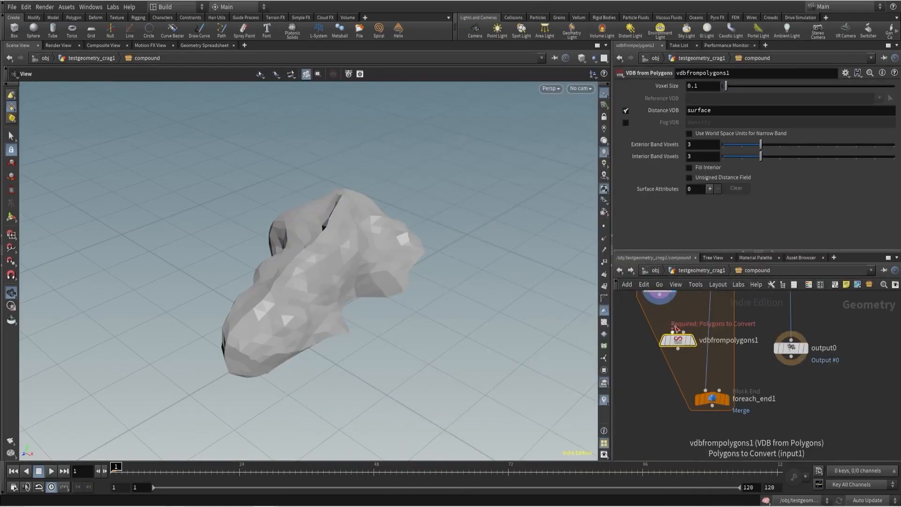
{"action": "left_click", "coordinate": [693, 340]}
{"action": "left_click_drag", "start_coordinate": [680, 340], "coordinate": [661, 331]}
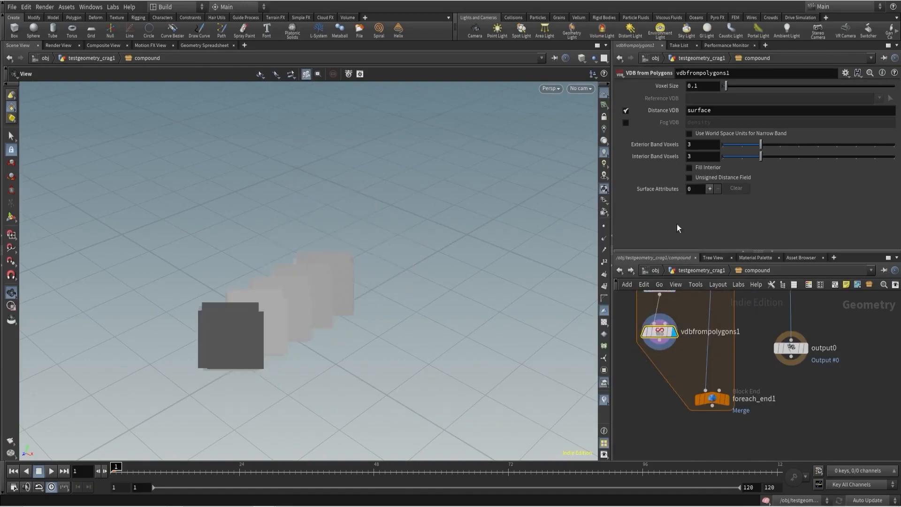
- Set the Voxel Size of vdbfrompolygons1 to 0.0025
{"action": "type", "text": "0"}
{"action": "key", "text": "Return"}
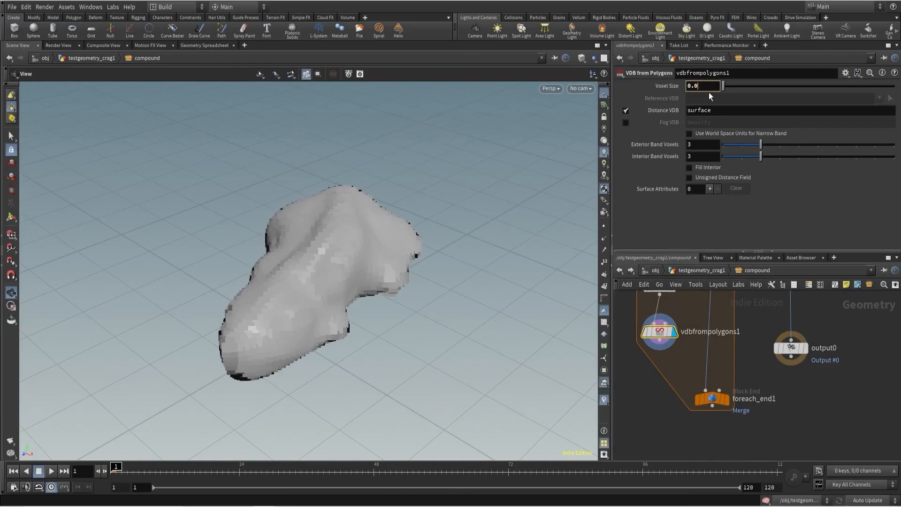
{"action": "key", "text": "Return"}
{"action": "left_click", "coordinate": [708, 87]}
{"action": "key", "text": "BackSpace"}
{"action": "type", "text": "25"}
{"action": "key", "text": "Return"}
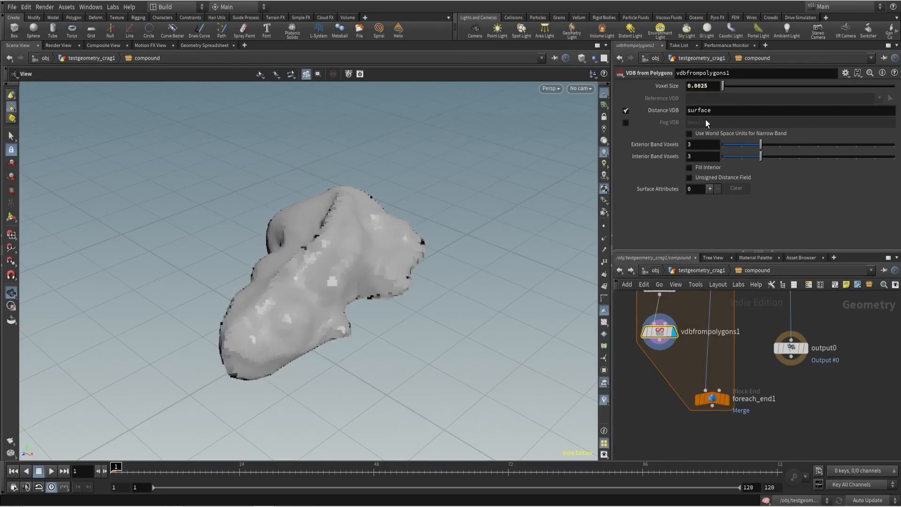
- Add a VDB to Spheres node after vdbfrompolygons1 and display the resulting spheres
{"action": "left_click", "coordinate": [664, 377]}
{"action": "key", "text": "Tab"}
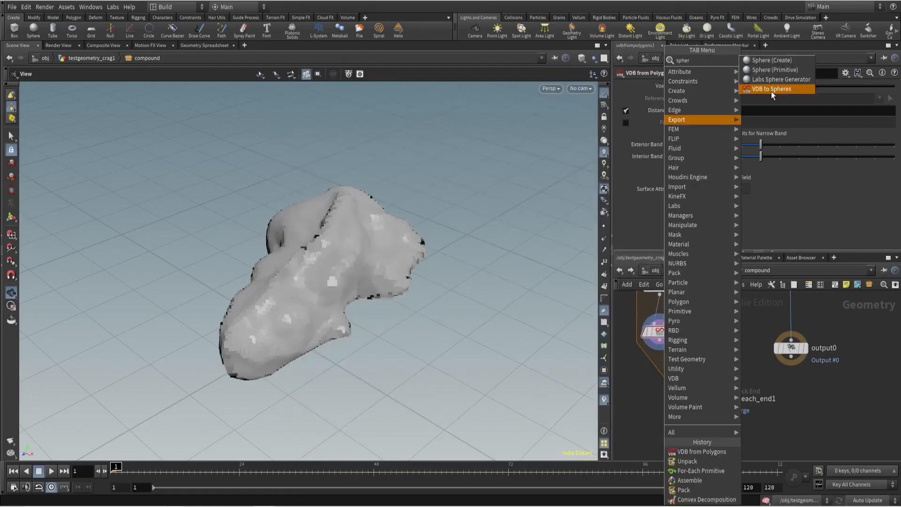
{"action": "left_click", "coordinate": [771, 91]}
{"action": "left_click", "coordinate": [663, 380]}
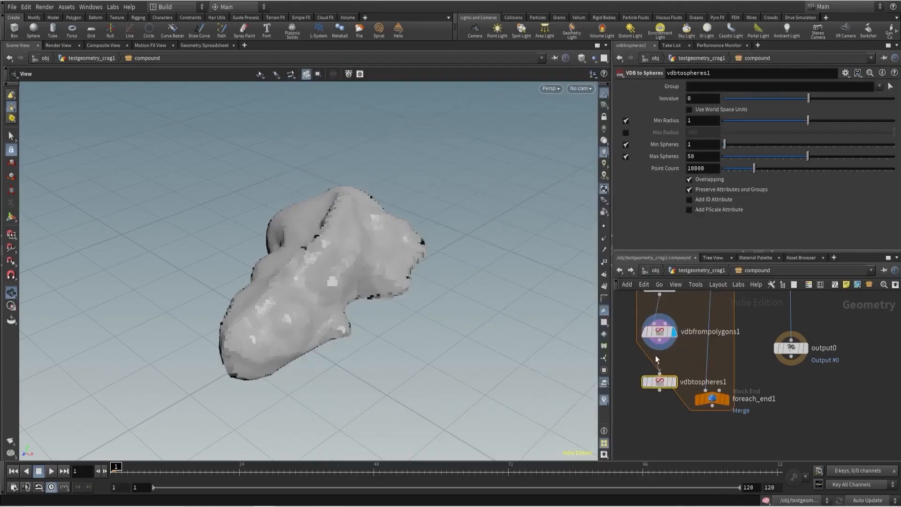
{"action": "left_click_drag", "start_coordinate": [663, 380], "coordinate": [663, 365]}
{"action": "middle_click_drag", "start_coordinate": [699, 317], "coordinate": [690, 365]}
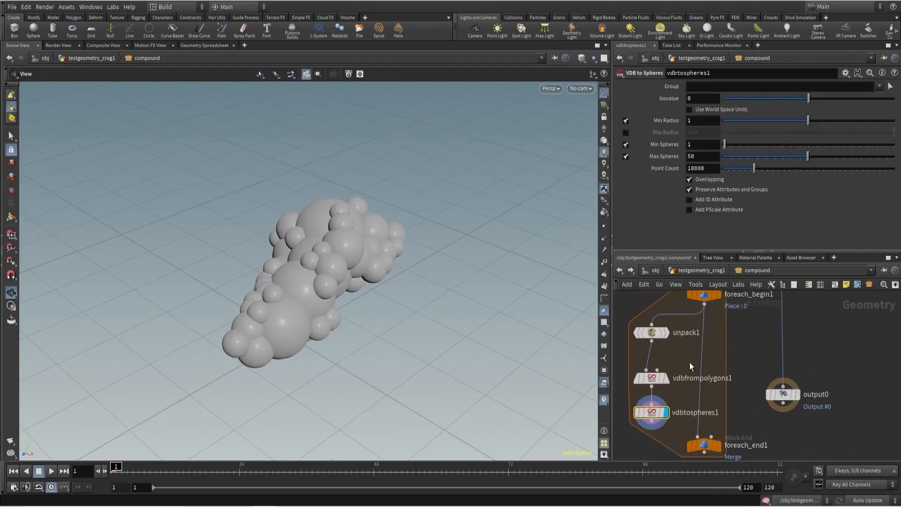
- Template unpack1 as a wireframe reference over the spheres and set the Isovalue of vdbtospheres1 to 0.01
{"action": "left_click", "coordinate": [663, 333]}
{"action": "left_click_drag", "start_coordinate": [372, 249], "coordinate": [404, 213]}
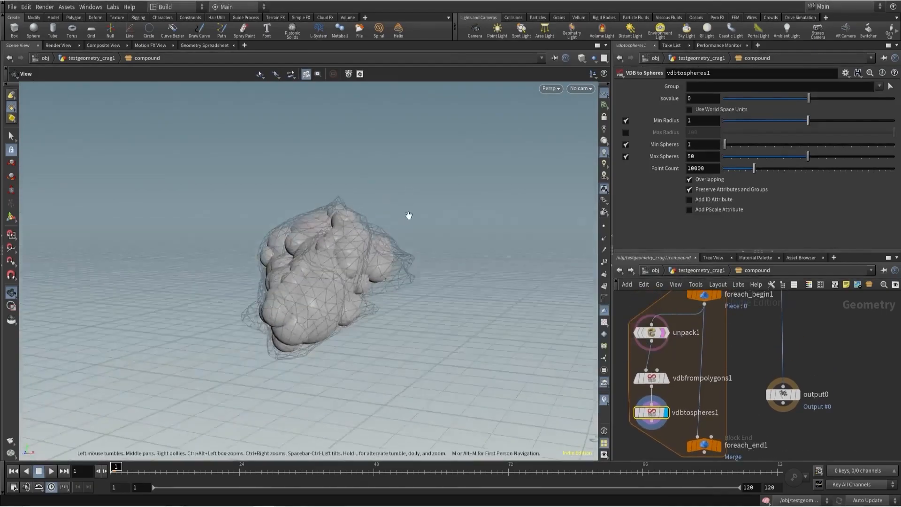
{"action": "left_click_drag", "start_coordinate": [808, 99], "coordinate": [805, 103]}
{"action": "left_click", "coordinate": [710, 98]}
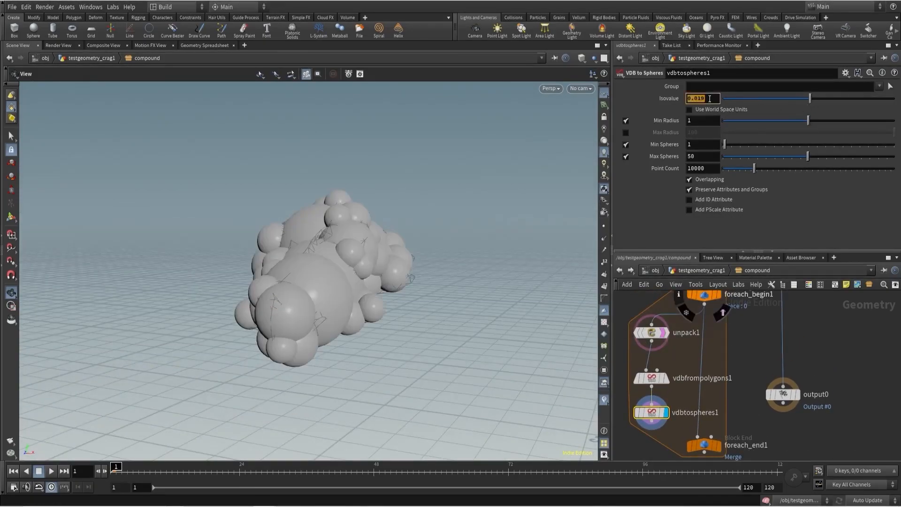
{"action": "left_click_drag", "start_coordinate": [350, 223], "coordinate": [381, 276]}
{"action": "middle_click", "coordinate": [701, 100], "text": "ctrl"}
{"action": "key", "text": "ctrl+z"}
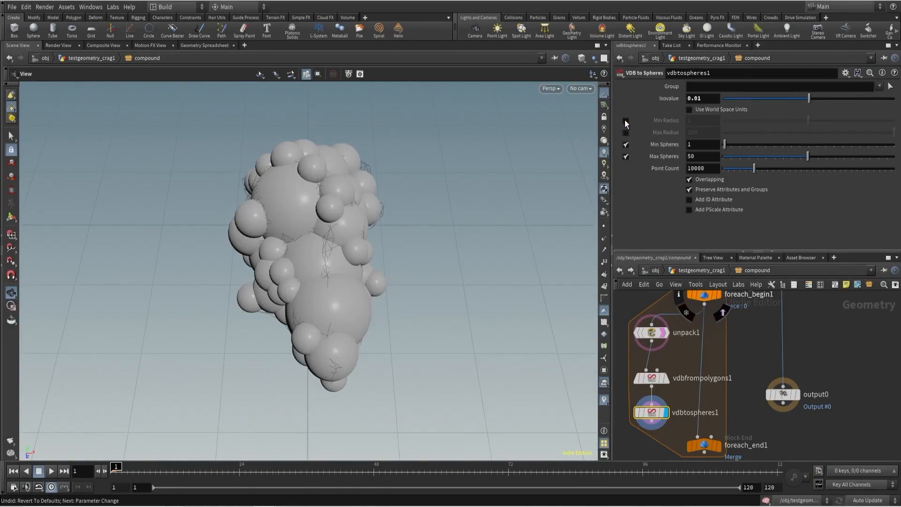
- Try vdbtospheres1 without the Max Spheres limit and with the Max Radius limit, restoring each setting
{"action": "left_click", "coordinate": [626, 156]}
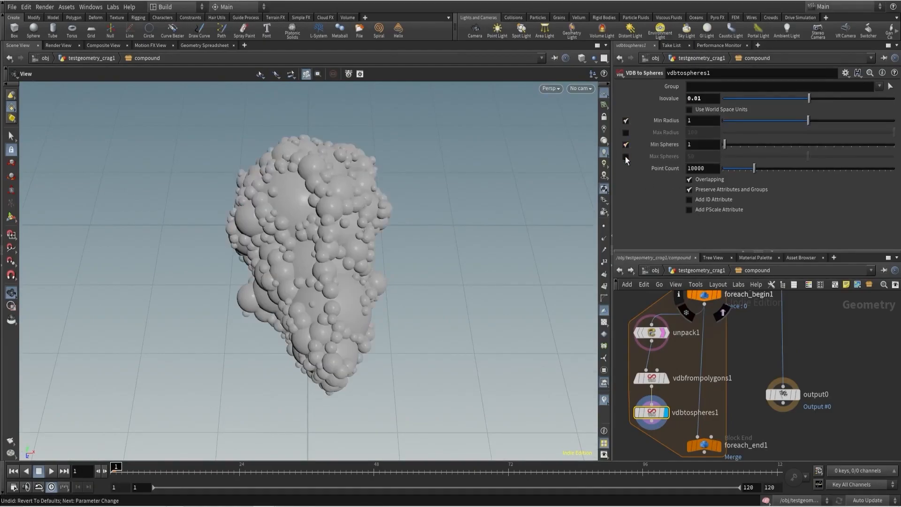
{"action": "left_click", "coordinate": [626, 156]}
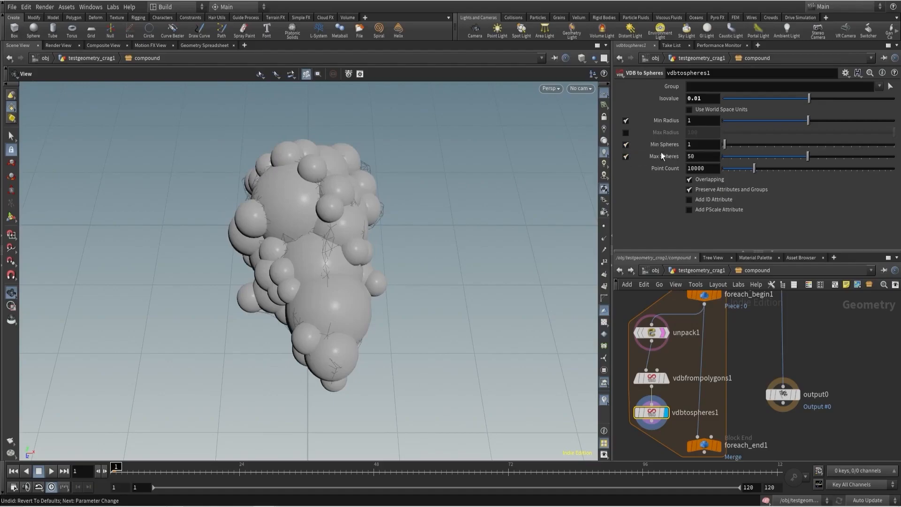
{"action": "left_click", "coordinate": [626, 133]}
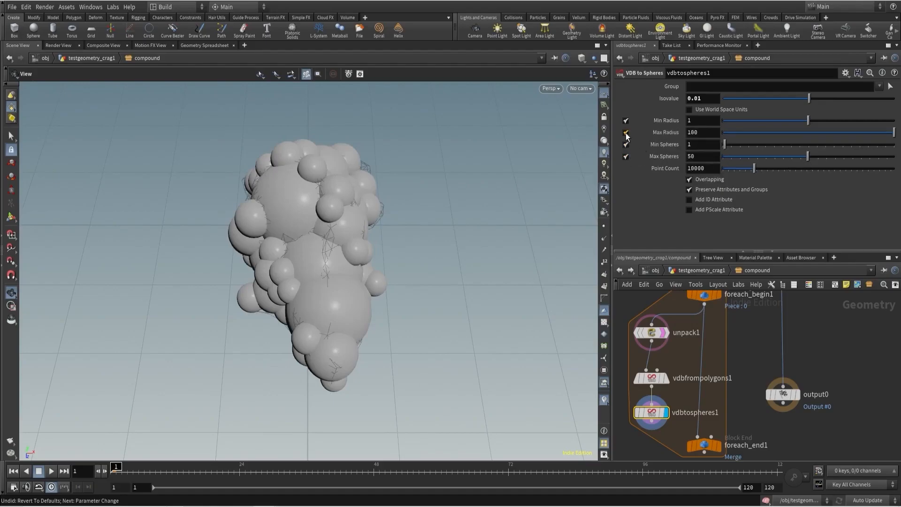
{"action": "left_click", "coordinate": [626, 133]}
- Add a Bake ODE node after vdbtospheres1, display it, and turn off Keep Original Geometry
{"action": "scroll", "coordinate": [683, 360], "scroll_direction": "up", "scroll_amount": 3}
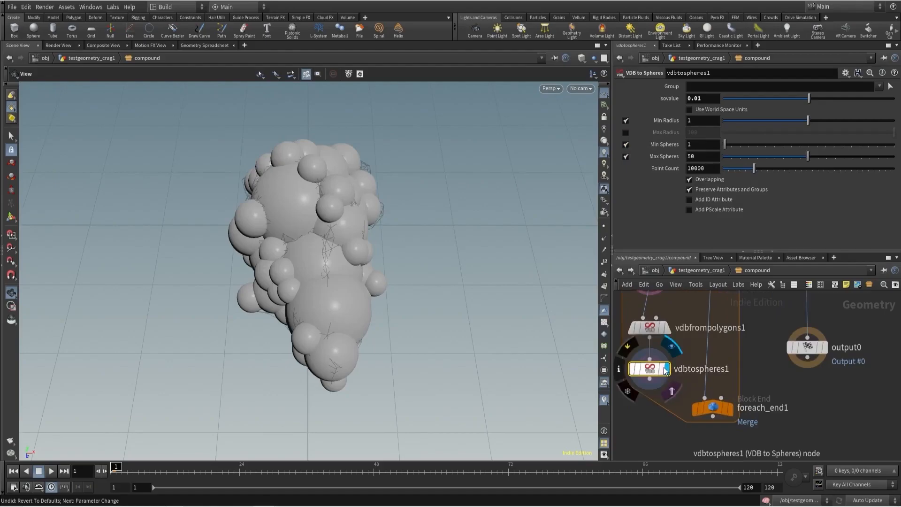
{"action": "scroll", "coordinate": [663, 379], "scroll_direction": "down", "scroll_amount": 3}
{"action": "key", "text": "Tab"}
{"action": "type", "text": "ode"}
{"action": "left_click", "coordinate": [765, 63]}
{"action": "left_click", "coordinate": [657, 370]}
{"action": "scroll", "coordinate": [657, 361], "scroll_direction": "up", "scroll_amount": 2}
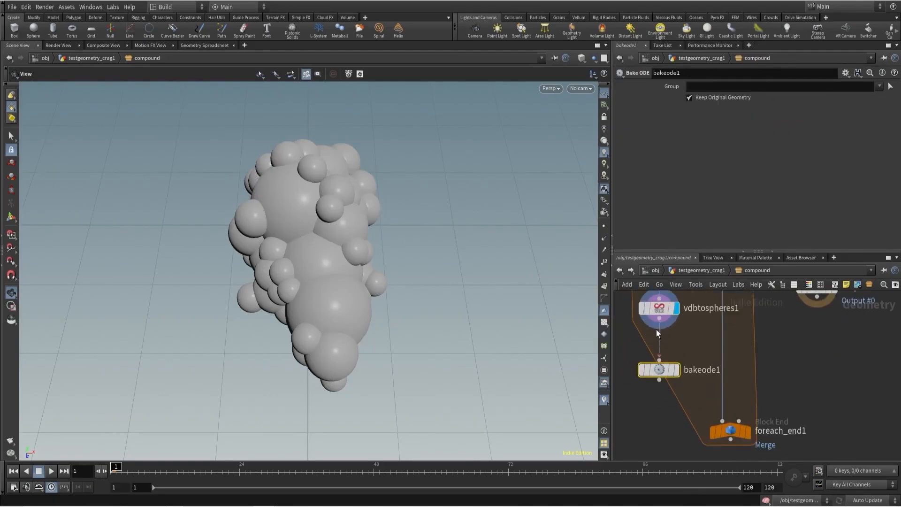
{"action": "left_click_drag", "start_coordinate": [675, 370], "coordinate": [663, 362]}
{"action": "middle_click", "coordinate": [663, 362]}
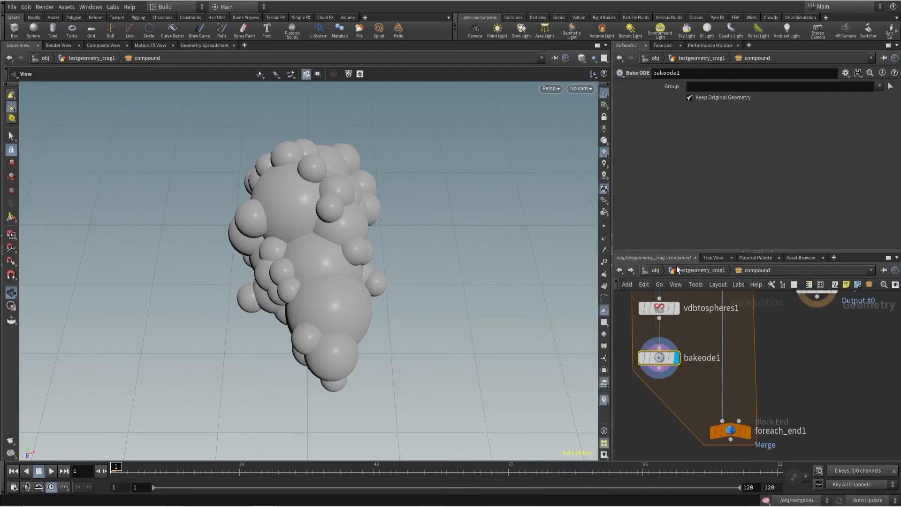
{"action": "left_click", "coordinate": [695, 97]}
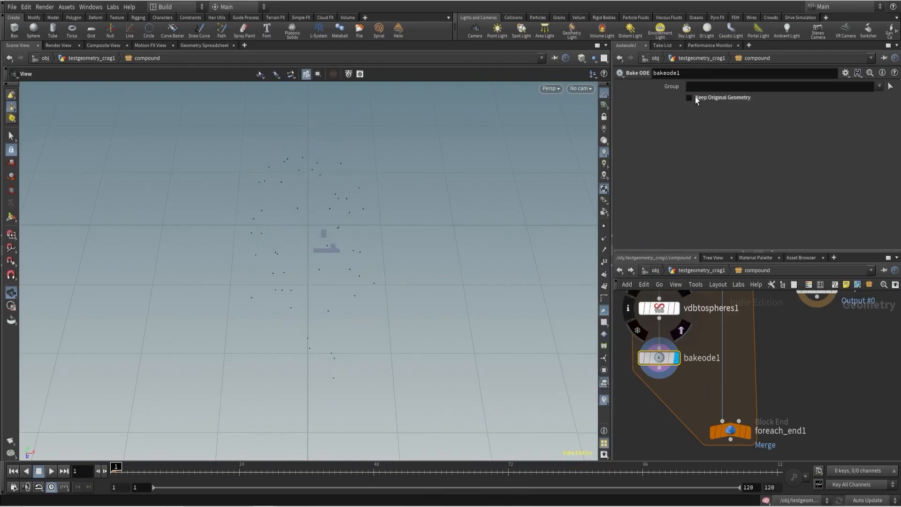
- Add a Pack node after bakeode1 and check the geometry info of both nodes
{"action": "key", "text": "Tab"}
{"action": "type", "text": "pack"}
{"action": "key", "text": "Return"}
{"action": "left_click", "coordinate": [681, 401]}
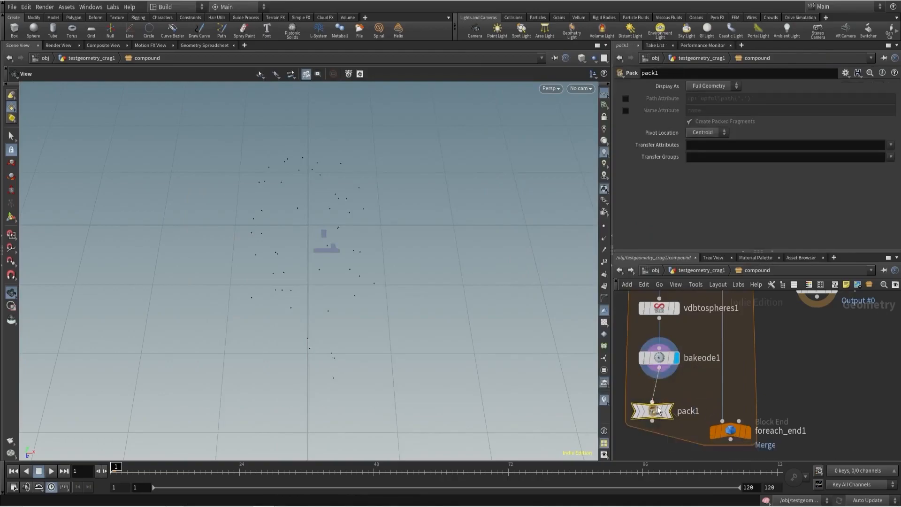
{"action": "left_click_drag", "start_coordinate": [656, 401], "coordinate": [665, 404]}
{"action": "middle_click", "coordinate": [660, 408]}
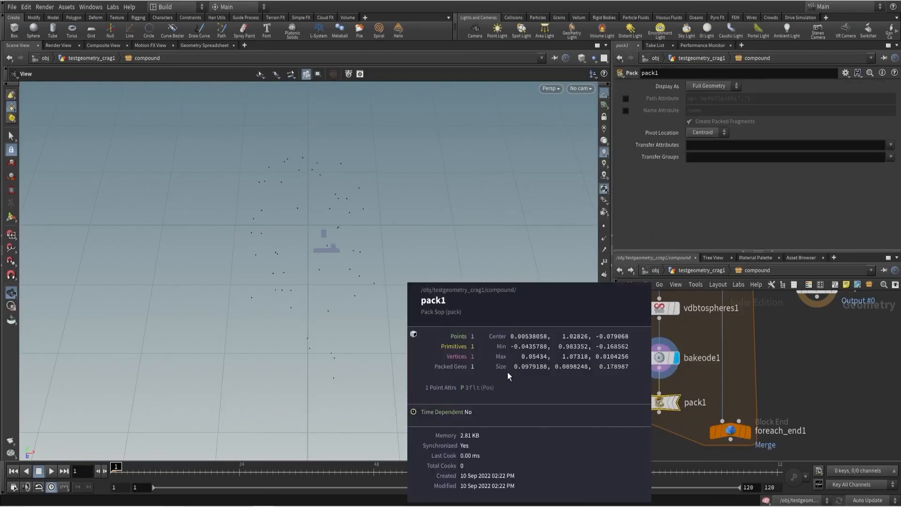
{"action": "scroll", "coordinate": [739, 399], "scroll_direction": "down", "scroll_amount": 3}
{"action": "scroll", "coordinate": [718, 402], "scroll_direction": "up", "scroll_amount": 2}
{"action": "middle_click", "coordinate": [682, 363]}
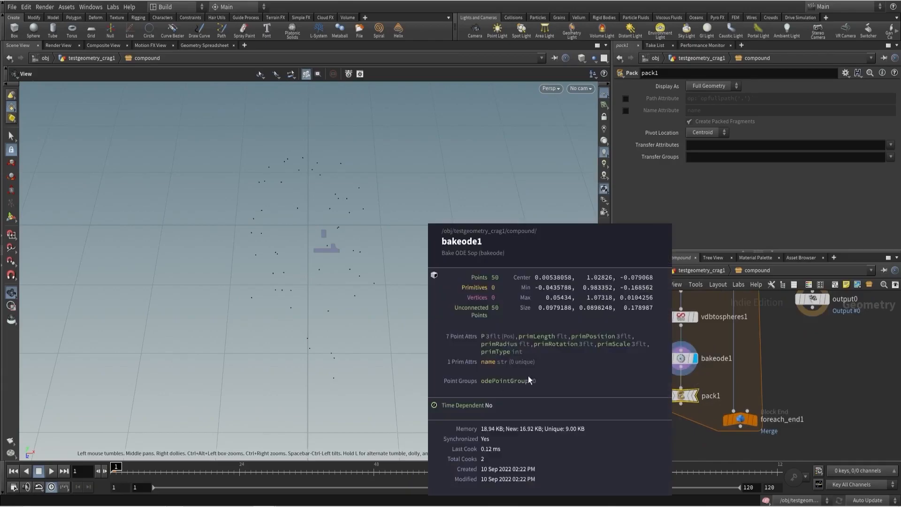
{"action": "scroll", "coordinate": [739, 424], "scroll_direction": "down", "scroll_amount": 2}
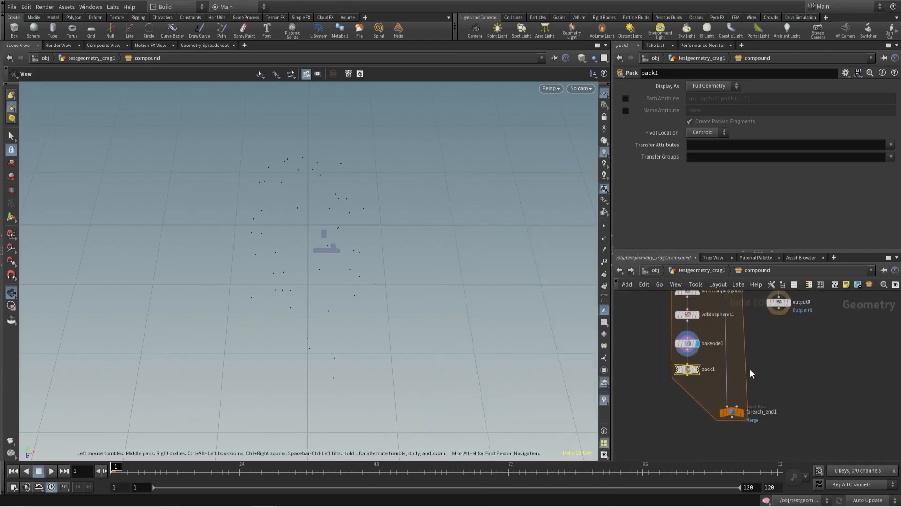
- Add an Attribute Transfer node with pack1 as its first input and the original piece from foreach_begin1 as its second
{"action": "key", "text": "Tab"}
{"action": "type", "text": "tr"}
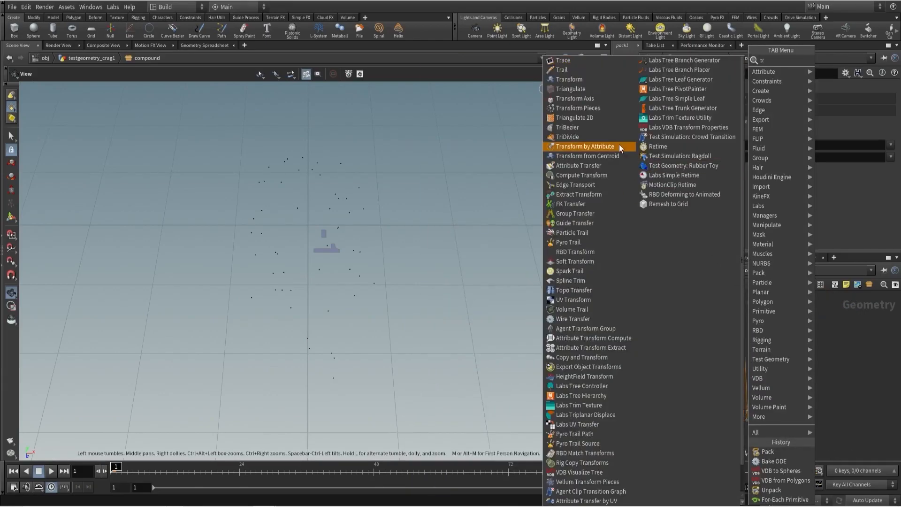
{"action": "left_click", "coordinate": [573, 165]}
{"action": "left_click", "coordinate": [736, 383]}
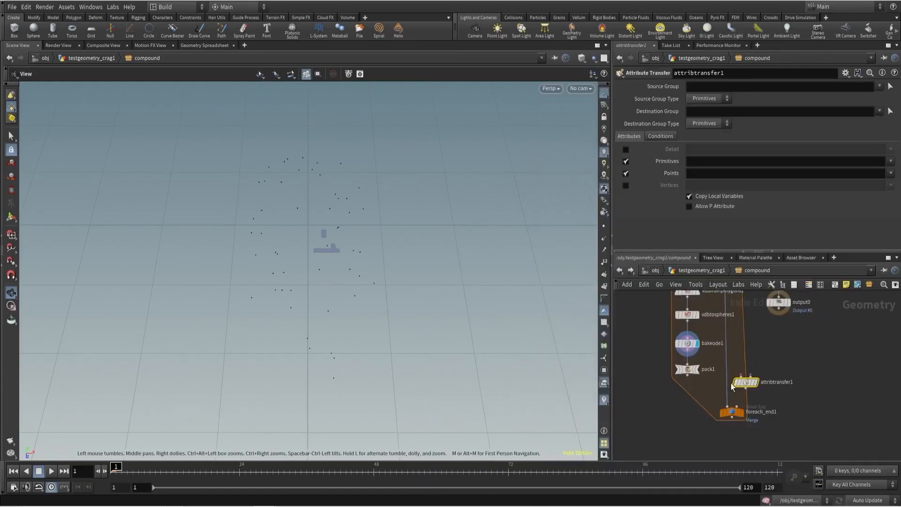
{"action": "left_click", "coordinate": [687, 376]}
{"action": "left_click", "coordinate": [740, 375]}
{"action": "left_click", "coordinate": [751, 375]}
{"action": "scroll", "coordinate": [744, 338], "scroll_direction": "down", "scroll_amount": 1}
{"action": "middle_click_drag", "start_coordinate": [743, 339], "coordinate": [736, 300]}
{"action": "left_click", "coordinate": [730, 323]}
{"action": "scroll", "coordinate": [735, 300], "scroll_direction": "up", "scroll_amount": 1}
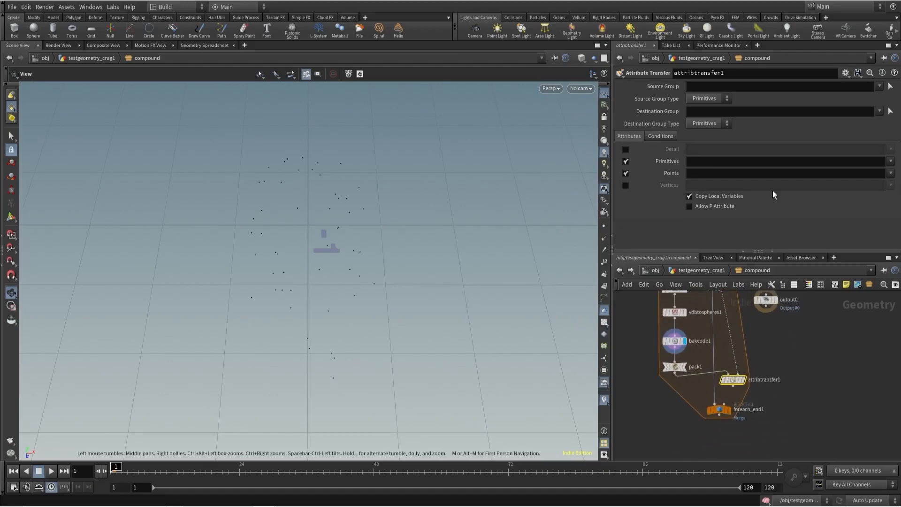
- Transfer only the name point attribute, with Primitives off, then connect attribtransfer1 to foreach_end1 and display the loop's result
{"action": "left_click", "coordinate": [890, 173]}
{"action": "left_click", "coordinate": [878, 189]}
{"action": "left_click", "coordinate": [626, 161]}
{"action": "left_click", "coordinate": [733, 386]}
{"action": "left_click", "coordinate": [726, 409]}
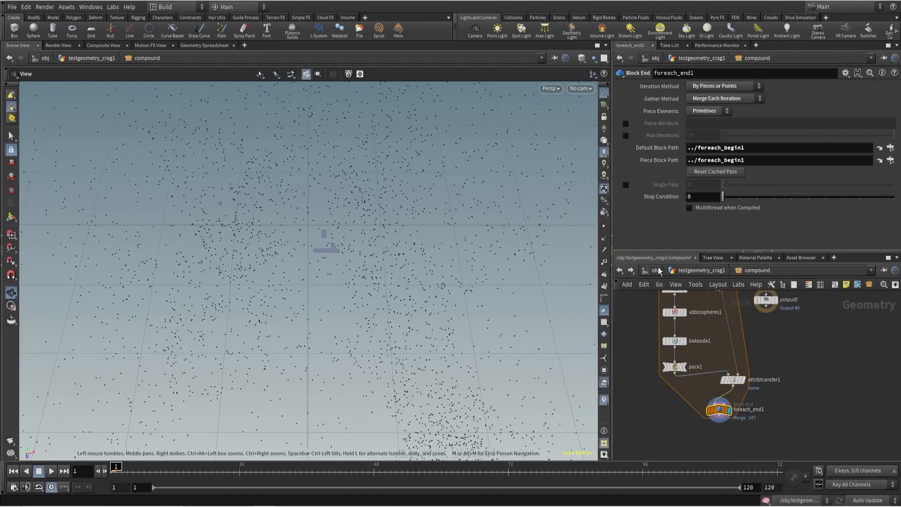
- Return to testgeometry_crag1, look through cam1, and enter the RBD_sim network
{"action": "left_click", "coordinate": [697, 271]}
{"action": "left_click", "coordinate": [581, 88]}
{"action": "left_click", "coordinate": [589, 134]}
{"action": "double_click", "coordinate": [689, 433]}
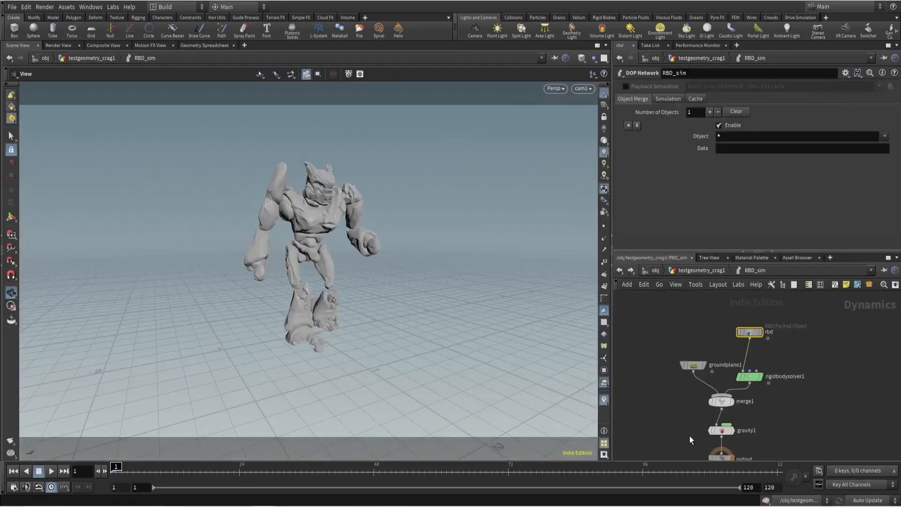
- Return to testgeometry_crag1 and get the compound subnetwork's sphere-based pieces passed on to make_active
{"action": "left_click", "coordinate": [702, 271]}
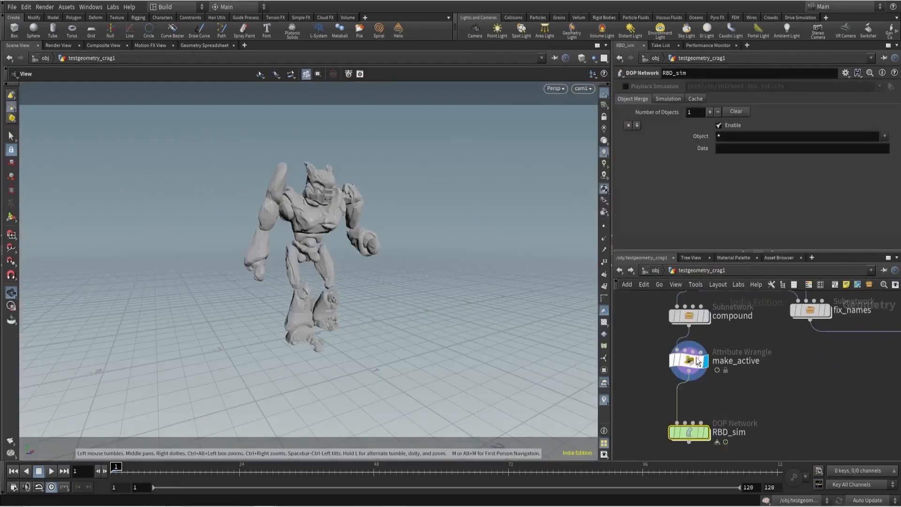
{"action": "left_click", "coordinate": [691, 360]}
{"action": "scroll", "coordinate": [743, 364], "scroll_direction": "up", "scroll_amount": 3}
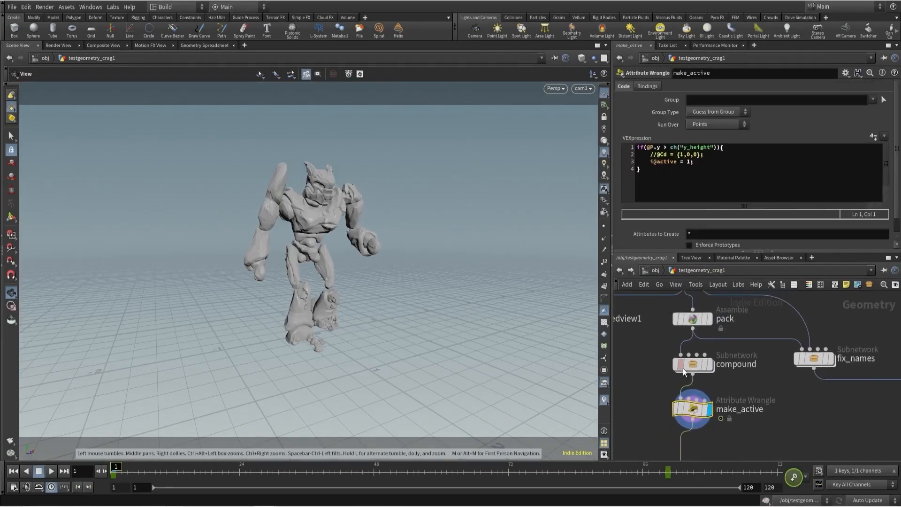
{"action": "double_click", "coordinate": [682, 367]}
{"action": "left_click_drag", "start_coordinate": [743, 314], "coordinate": [732, 431]}
{"action": "key", "text": "u"}
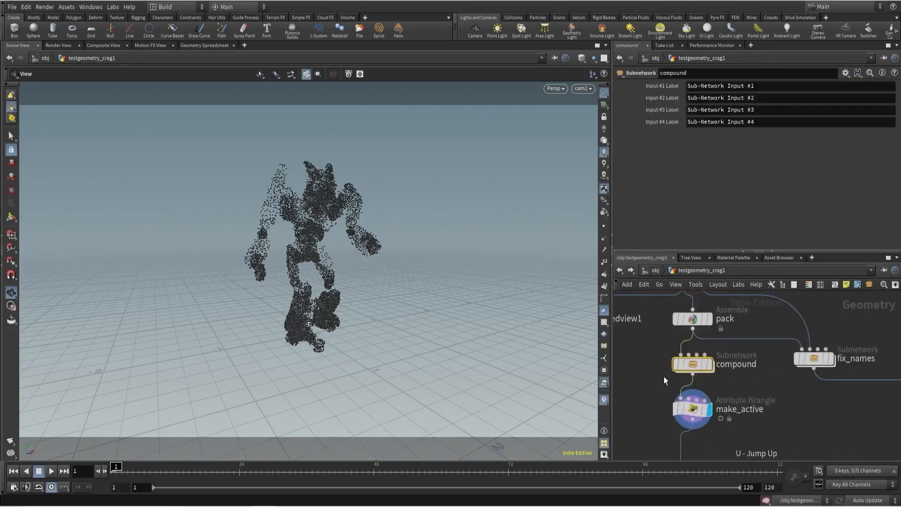
- Enter RBD_sim, play the simulation with the compound collision geometry, and return to frame 1
{"action": "left_click", "coordinate": [680, 409]}
{"action": "middle_click_drag", "start_coordinate": [663, 409], "coordinate": [660, 360]}
{"action": "double_click", "coordinate": [694, 432]}
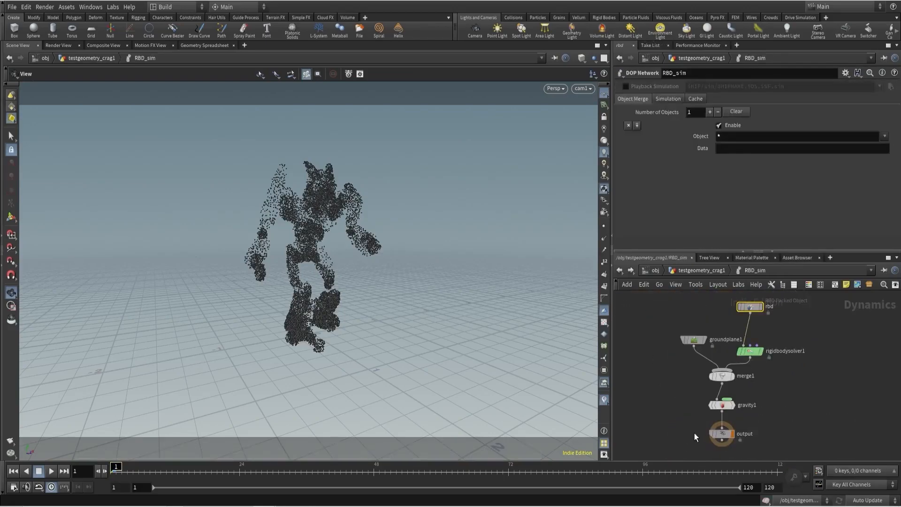
{"action": "left_click", "coordinate": [51, 471]}
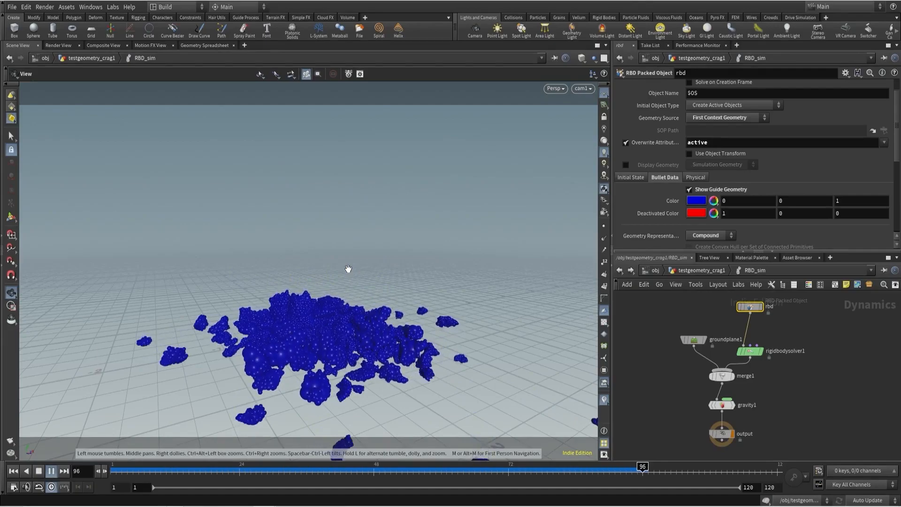
{"action": "key", "text": "ctrl+Up"}
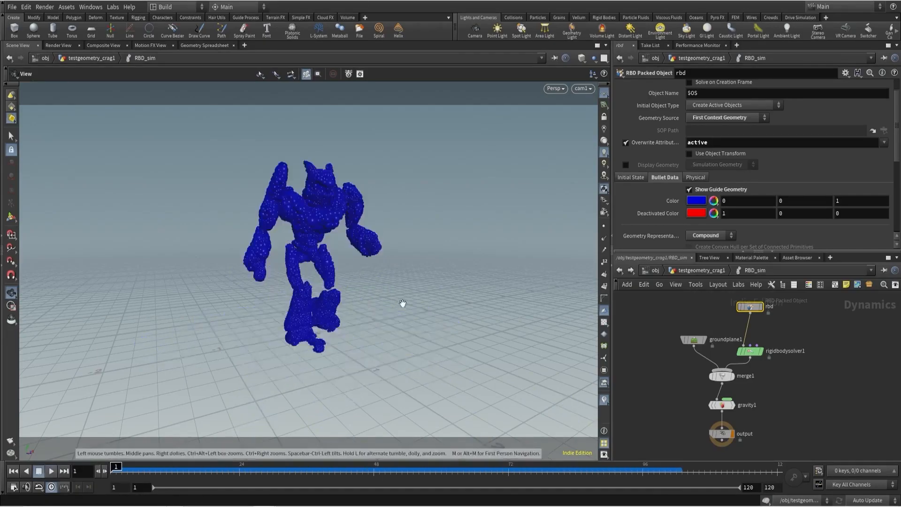
- Display transformpieces1 in testgeometry_crag1 and render a flipbook of the simulation over the full frame range
{"action": "left_click", "coordinate": [702, 271]}
{"action": "left_click", "coordinate": [797, 354]}
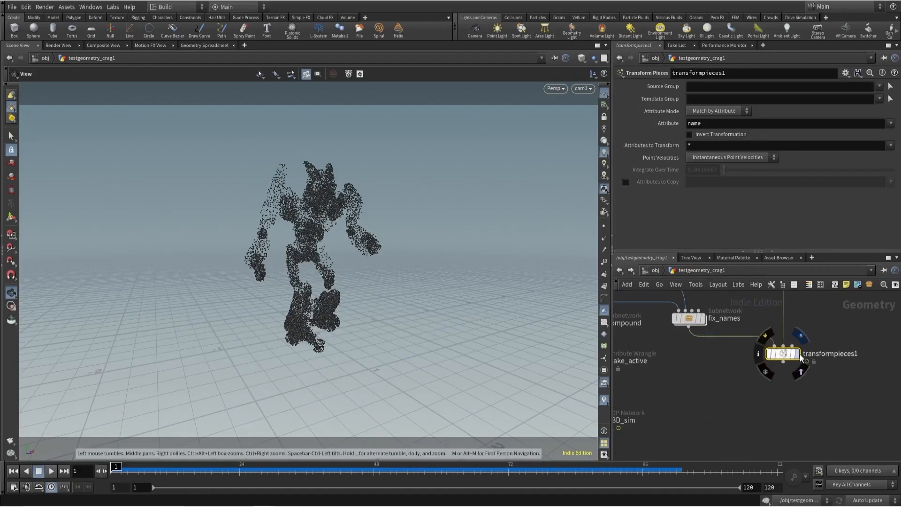
{"action": "left_click", "coordinate": [799, 355]}
{"action": "left_click", "coordinate": [52, 471]}
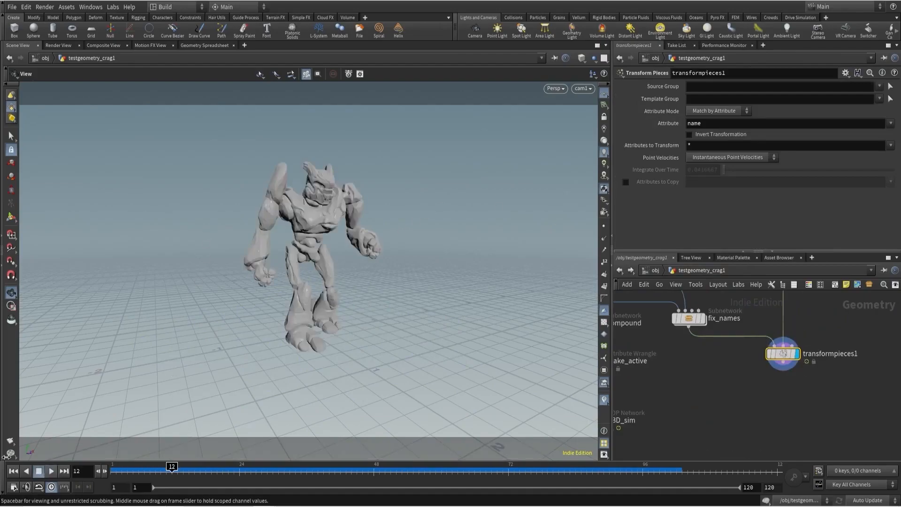
{"action": "left_click", "coordinate": [10, 440]}
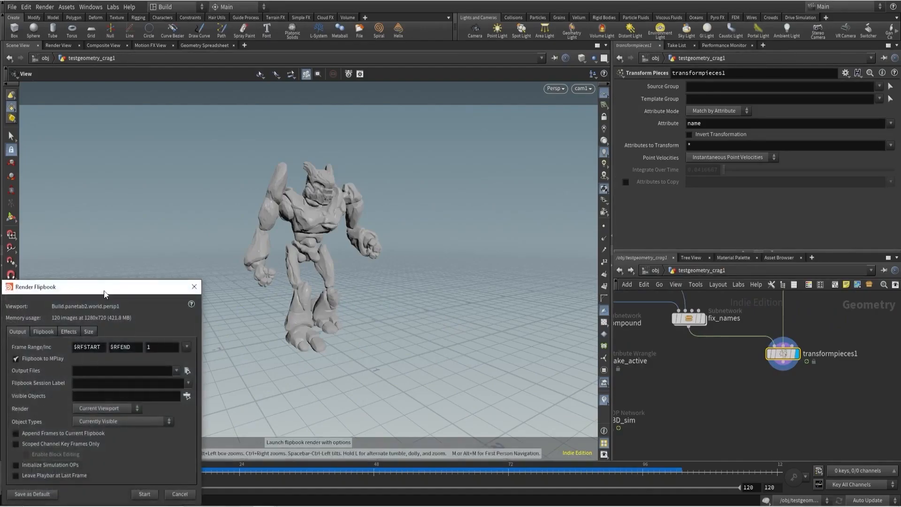
{"action": "left_click", "coordinate": [325, 357]}
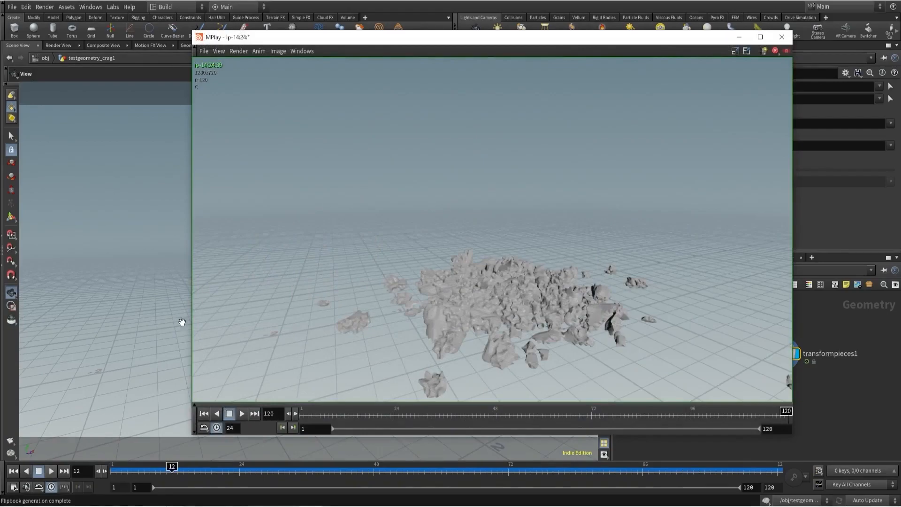
- Play and scrub through the rendered flipbook in MPlay, and minimize its window
{"action": "left_click", "coordinate": [242, 413]}
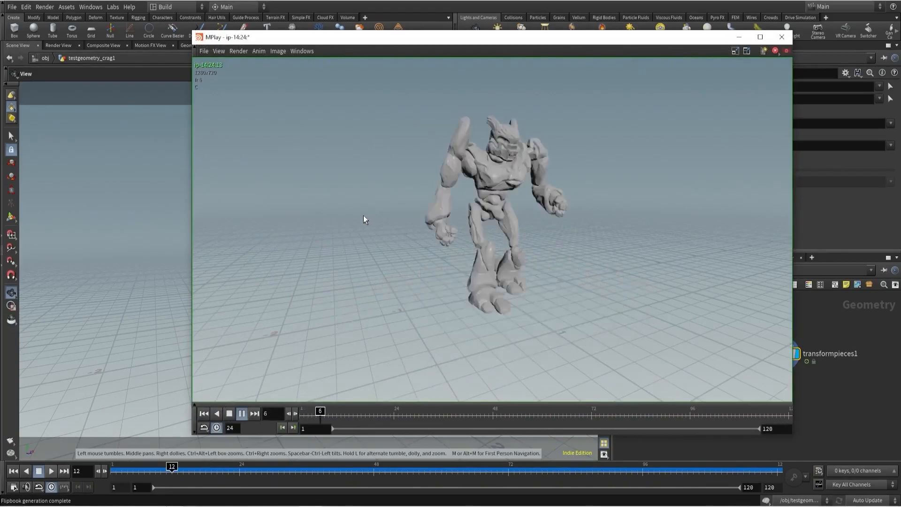
{"action": "left_click", "coordinate": [349, 413]}
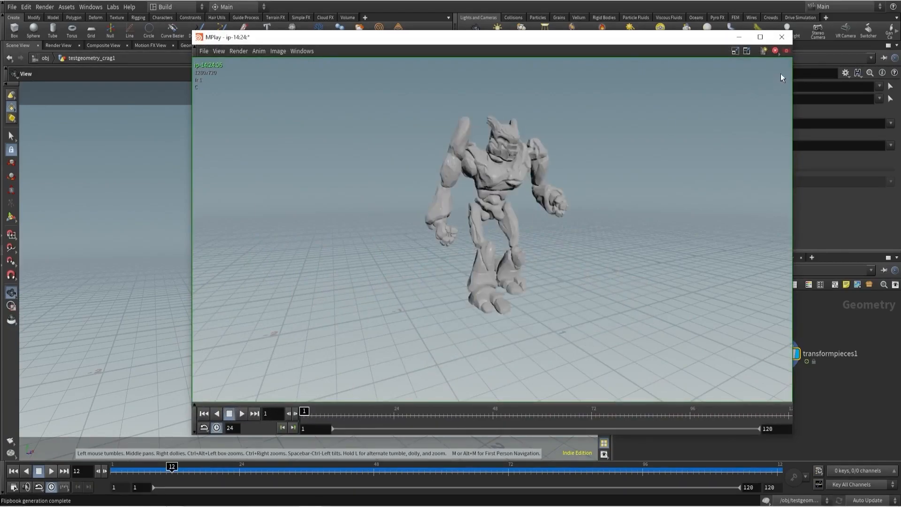
{"action": "left_click", "coordinate": [739, 37]}
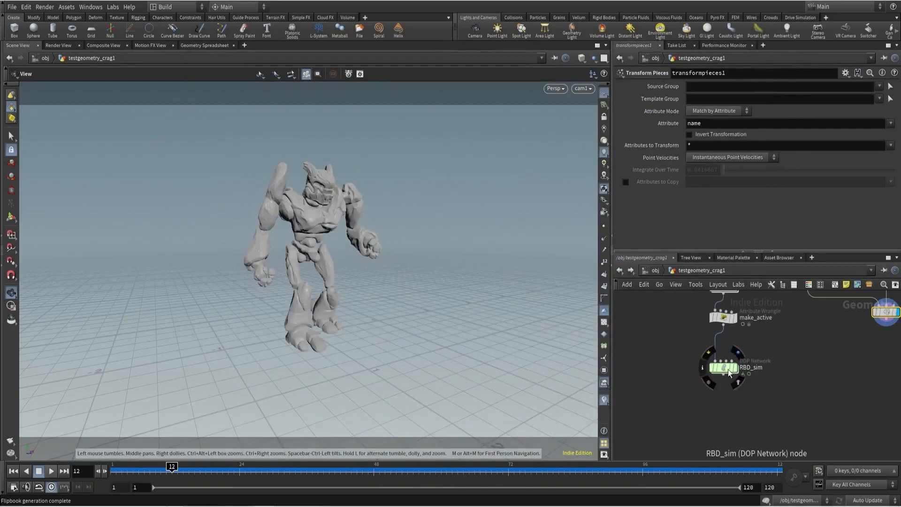
- Try Sphere and Plane as the Bullet geometry representation of the rbd object in RBD_sim
{"action": "left_click", "coordinate": [724, 367]}
{"action": "double_click", "coordinate": [725, 367]}
{"action": "scroll", "coordinate": [696, 216], "scroll_direction": "down", "scroll_amount": 3}
{"action": "left_click", "coordinate": [708, 187]}
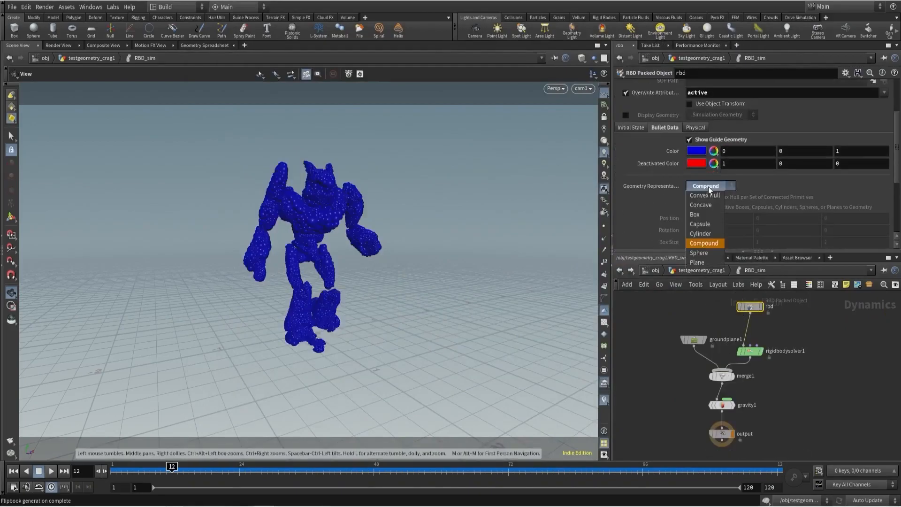
{"action": "left_click", "coordinate": [698, 254]}
{"action": "left_click", "coordinate": [13, 471]}
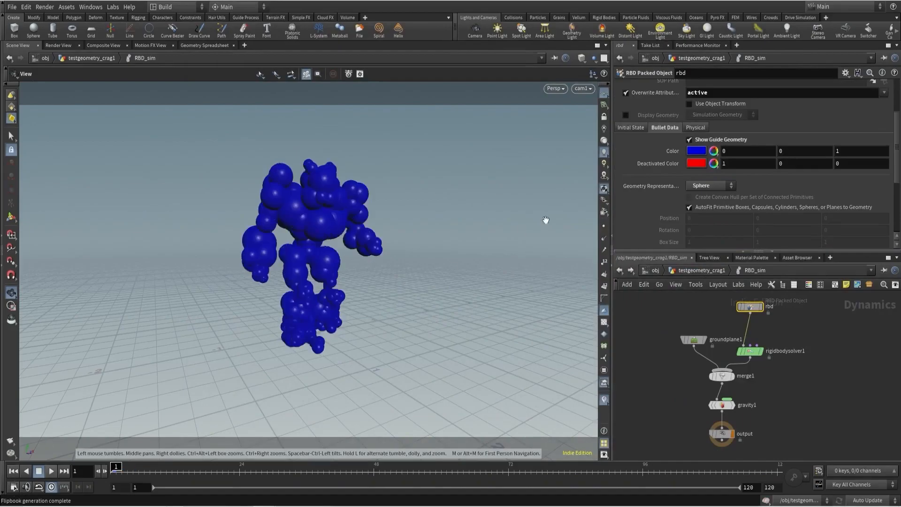
{"action": "left_click", "coordinate": [717, 187]}
{"action": "left_click", "coordinate": [718, 267]}
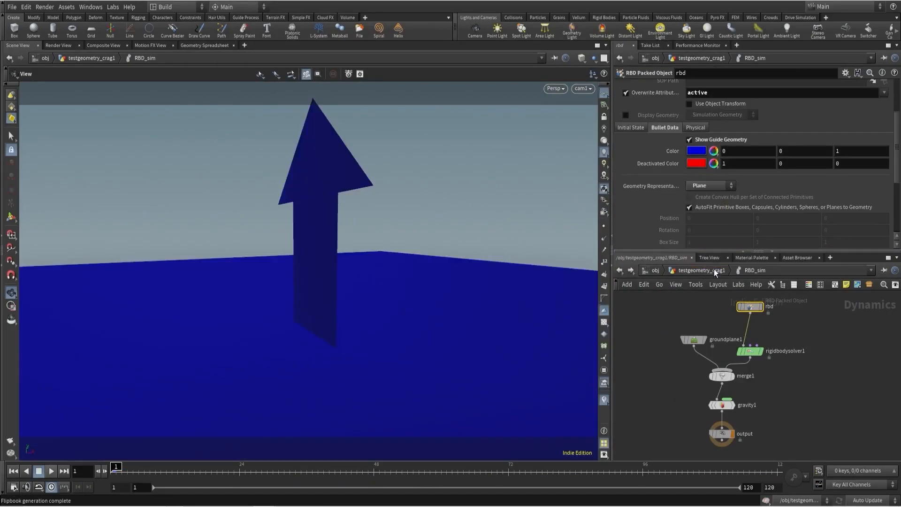
- Set the rbd object's Bullet geometry representation to Convex Hull
{"action": "left_click", "coordinate": [699, 188]}
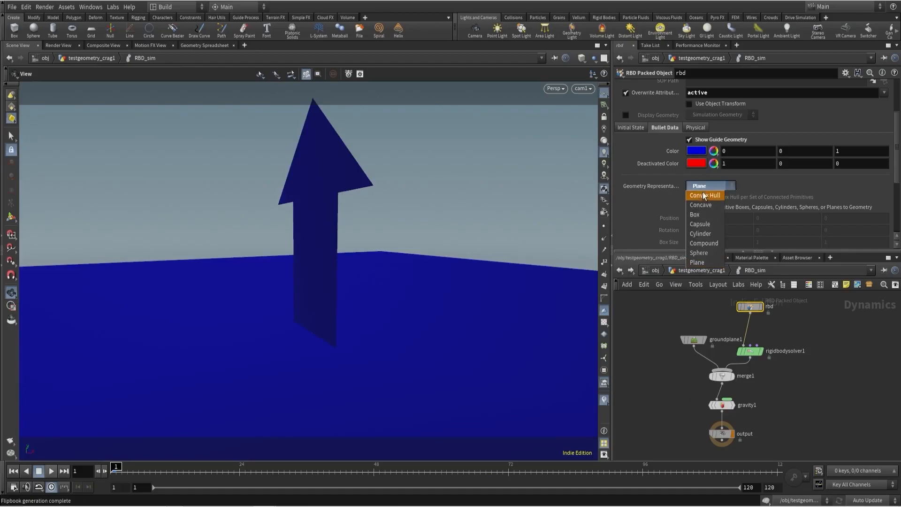
{"action": "left_click", "coordinate": [702, 195]}
{"action": "scroll", "coordinate": [688, 328], "scroll_direction": "down", "scroll_amount": 3}
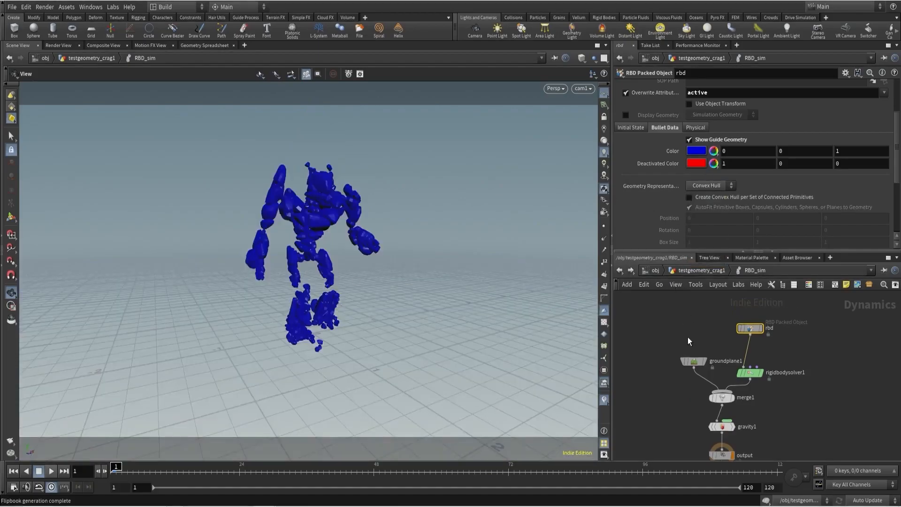
{"action": "key", "text": "l"}
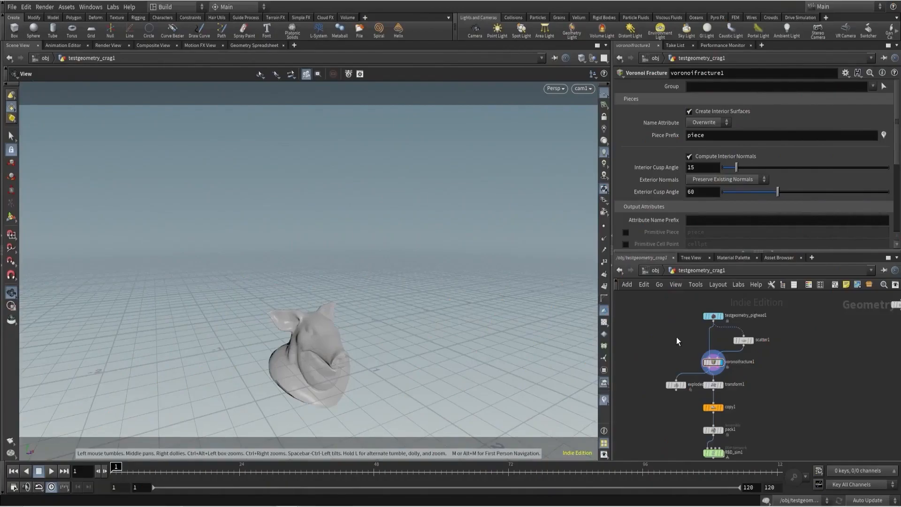
- Review the fractured pig head network by displaying explodedview2, copy1 and pack1 and checking their settings
{"action": "left_click_drag", "start_coordinate": [659, 346], "coordinate": [685, 405]}
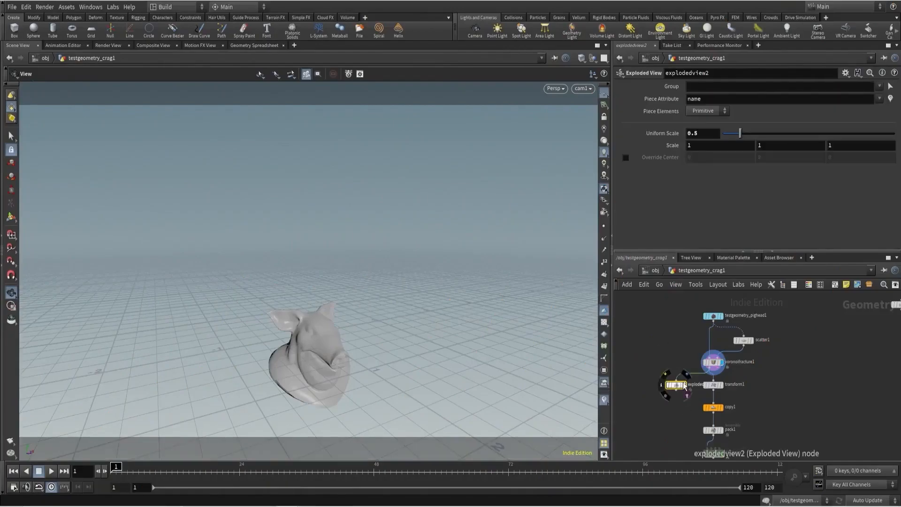
{"action": "left_click", "coordinate": [684, 385]}
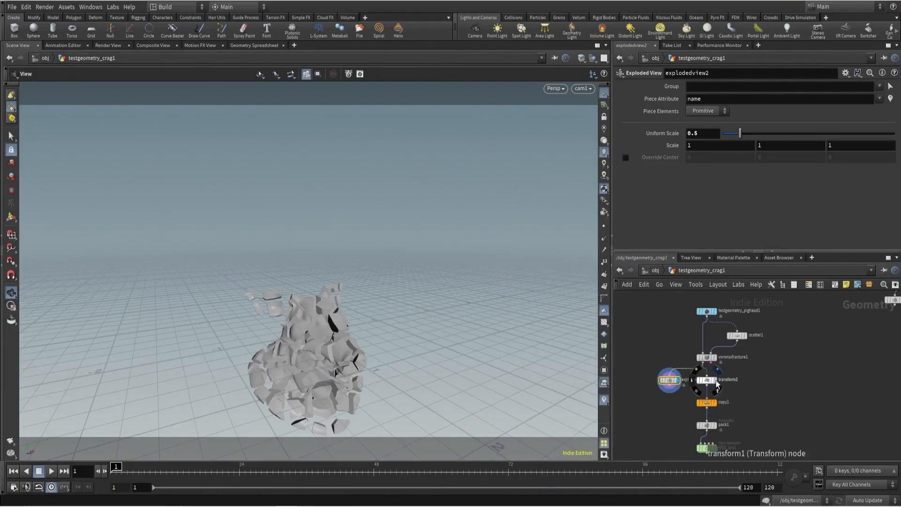
{"action": "left_click", "coordinate": [708, 383]}
{"action": "left_click", "coordinate": [706, 380]}
{"action": "left_click", "coordinate": [716, 370]}
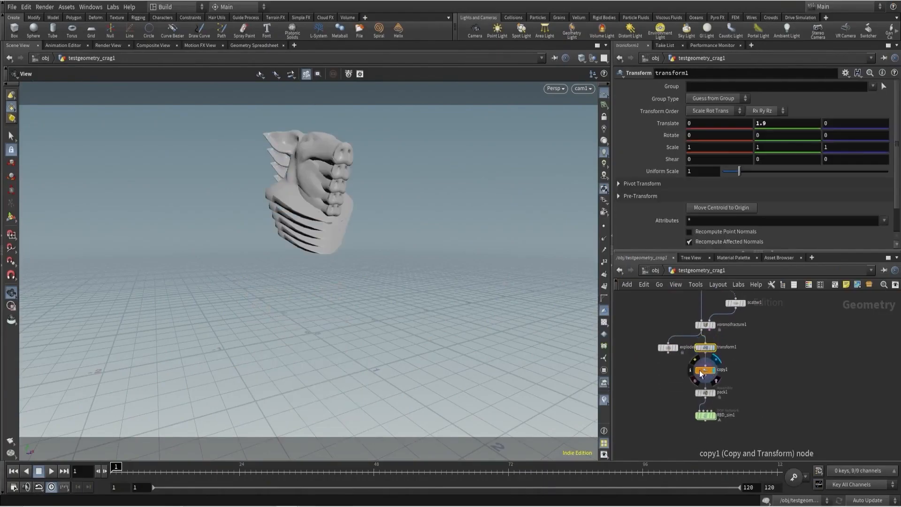
{"action": "left_click", "coordinate": [699, 370]}
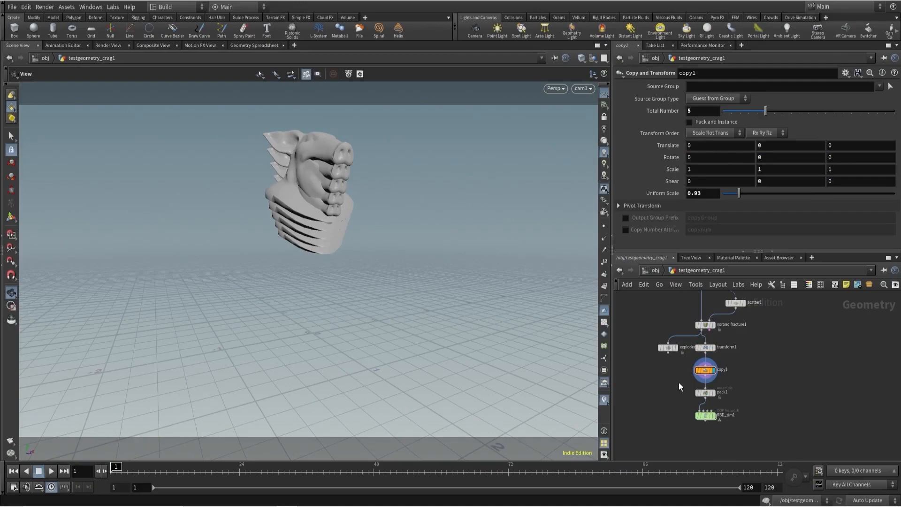
{"action": "left_click", "coordinate": [705, 392]}
{"action": "left_click", "coordinate": [716, 393]}
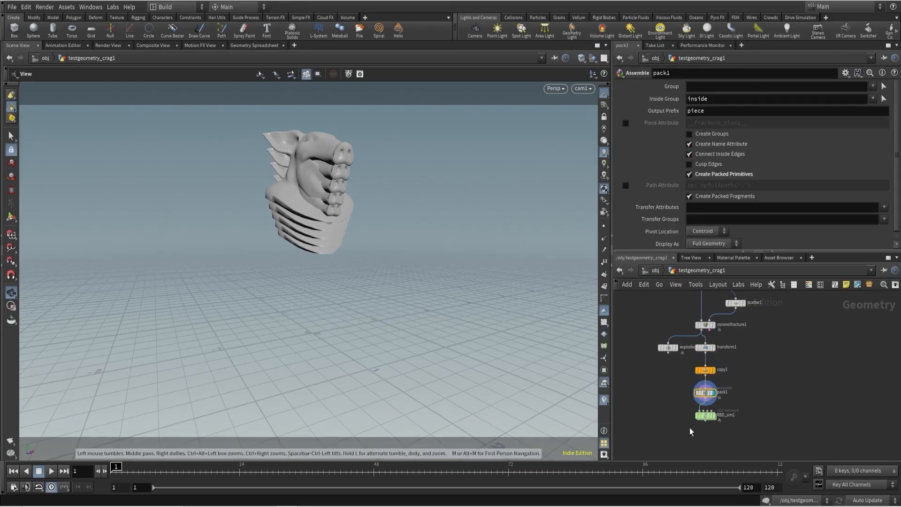
- Enter RBD_sim1, preview the rbd object's collision shapes with Show Guide Geometry, and turn the guide off again
{"action": "double_click", "coordinate": [705, 415]}
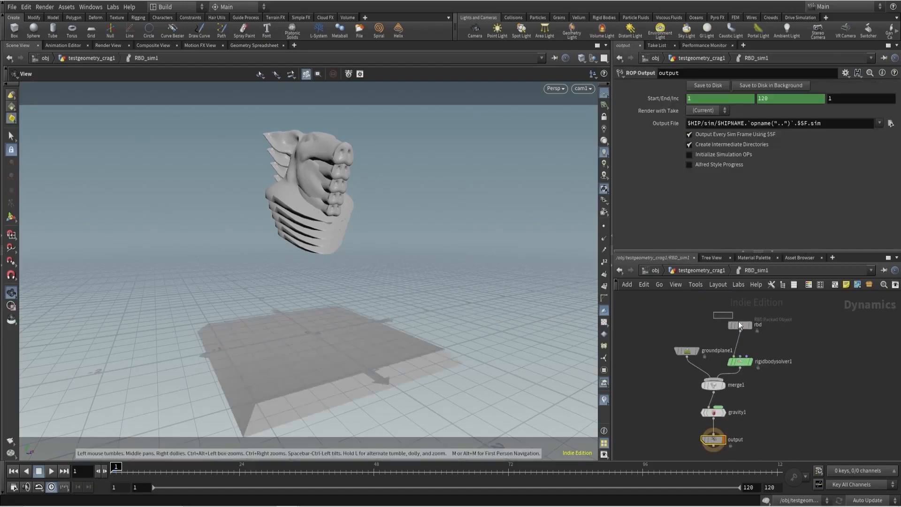
{"action": "left_click", "coordinate": [736, 324]}
{"action": "scroll", "coordinate": [719, 194], "scroll_direction": "down", "scroll_amount": 5}
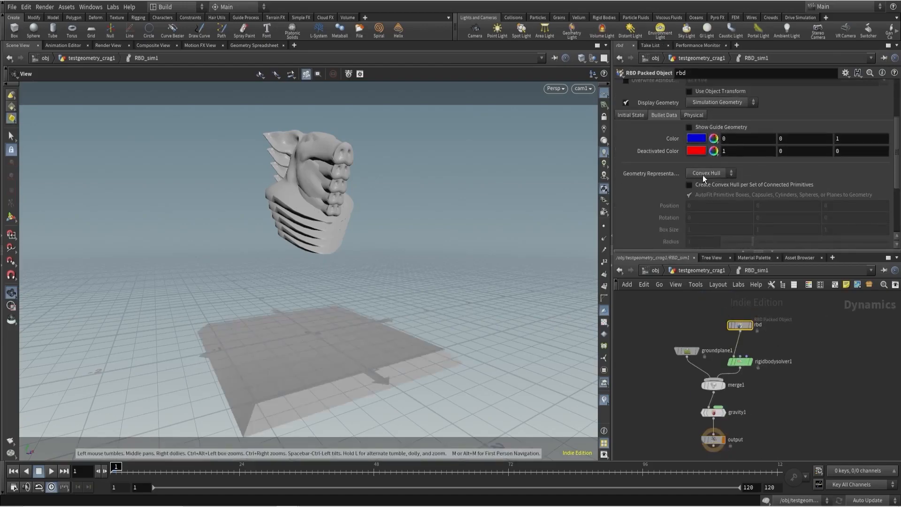
{"action": "left_click", "coordinate": [689, 127]}
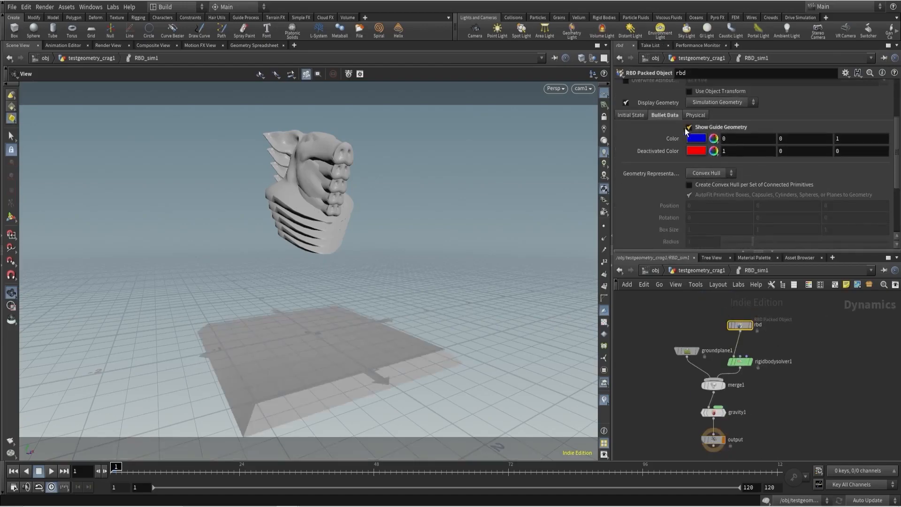
{"action": "left_click", "coordinate": [625, 103]}
{"action": "left_click", "coordinate": [625, 103]}
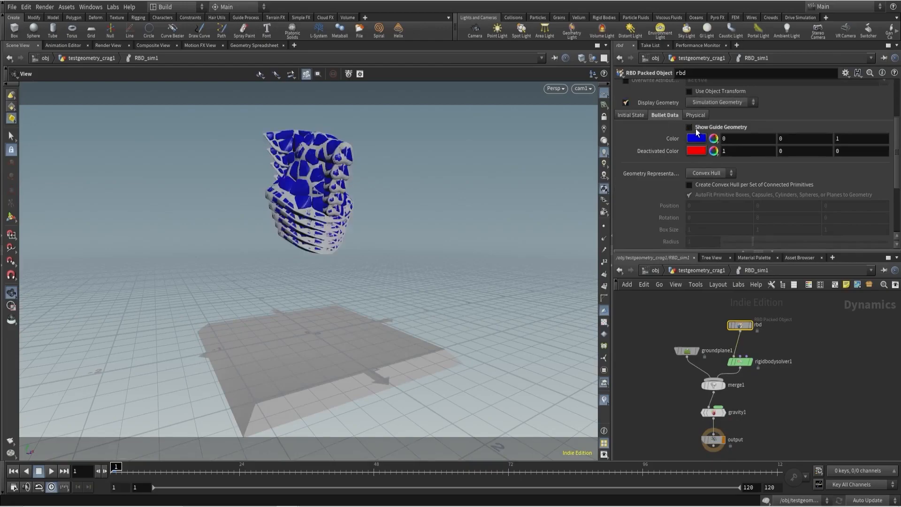
{"action": "left_click", "coordinate": [689, 127]}
- Play the pig head simulation with Convex Hull collisions and scrub back to frame 9
{"action": "left_click", "coordinate": [52, 471]}
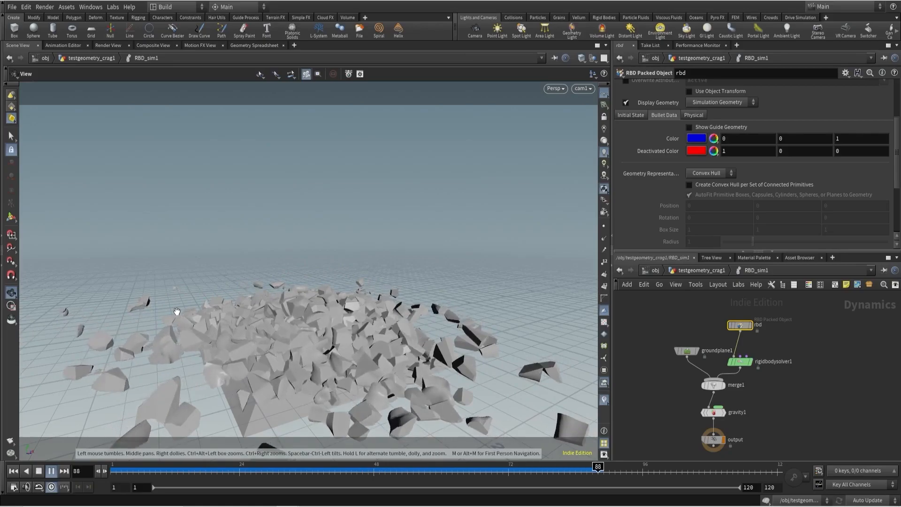
{"action": "left_click", "coordinate": [335, 472]}
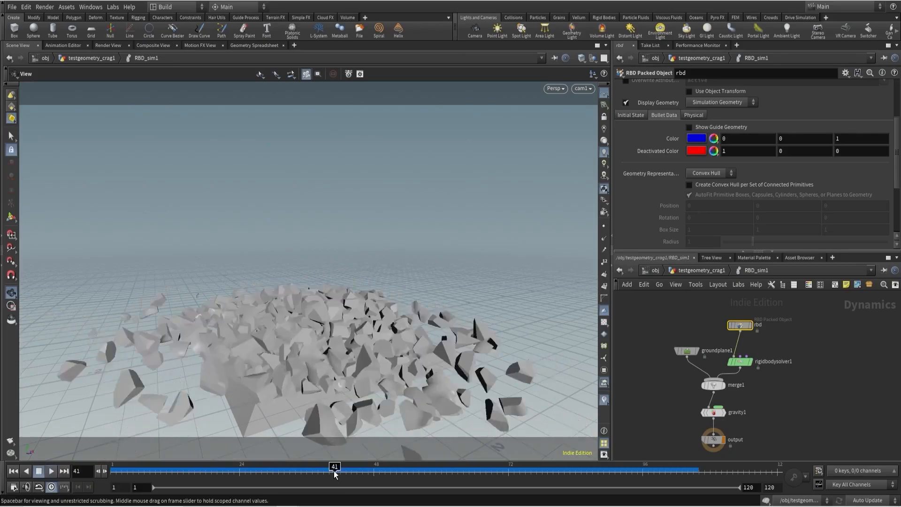
{"action": "left_click_drag", "start_coordinate": [334, 469], "coordinate": [155, 469]}
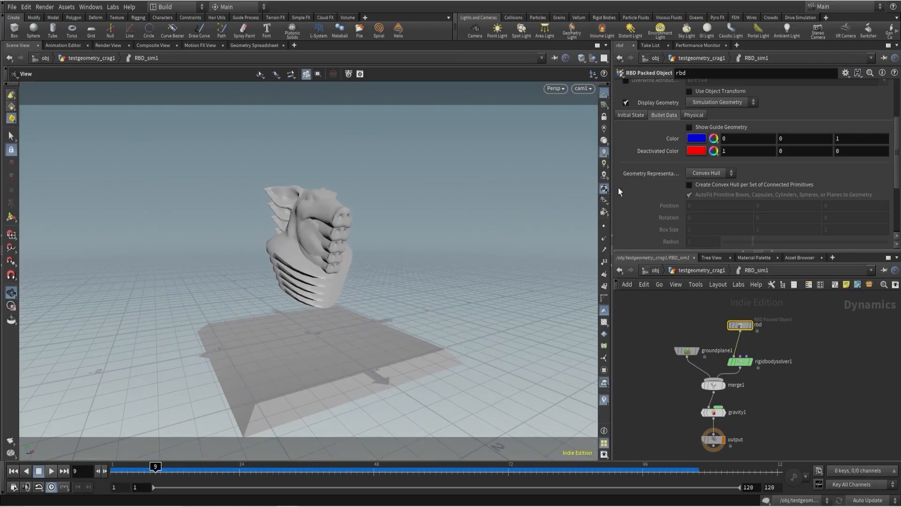
- Change the rbd object's geometry representation in RBD_sim1 to Box and play the simulation from frame 1
{"action": "left_click", "coordinate": [716, 173]}
{"action": "left_click", "coordinate": [703, 199]}
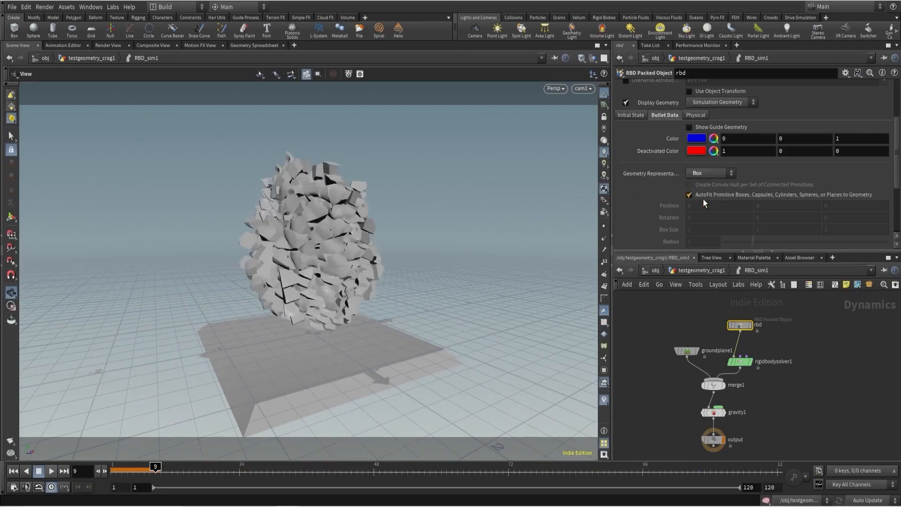
{"action": "left_click", "coordinate": [13, 471]}
{"action": "left_click", "coordinate": [51, 472]}
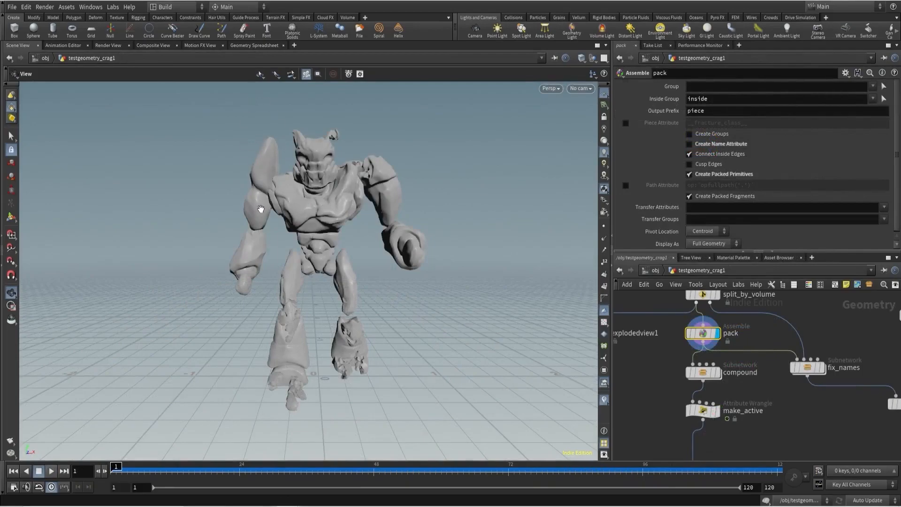
- Open the character's compound subnetwork, display unpack1, and inspect the framed single piece from another angle
{"action": "double_click", "coordinate": [704, 373]}
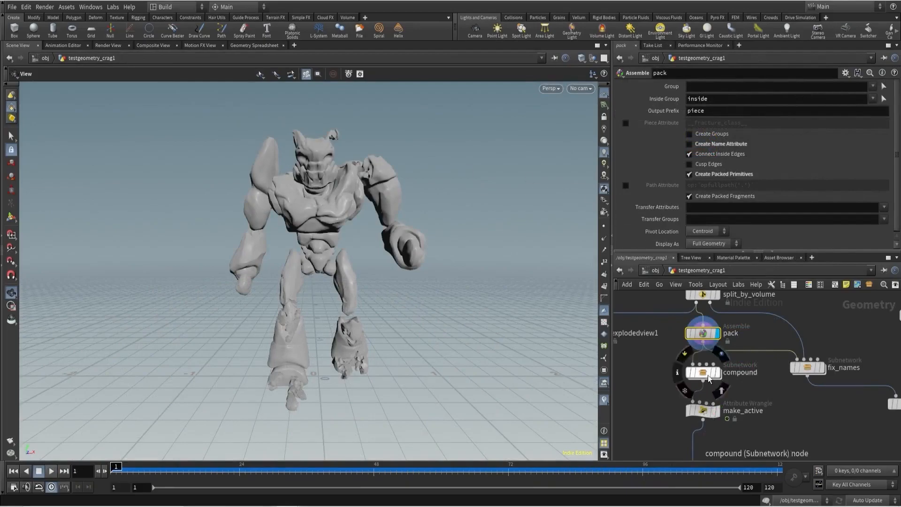
{"action": "scroll", "coordinate": [686, 357], "scroll_direction": "up", "scroll_amount": 5}
{"action": "left_click", "coordinate": [705, 359]}
{"action": "left_click", "coordinate": [689, 357]}
{"action": "middle_click_drag", "start_coordinate": [664, 377], "coordinate": [681, 341]}
{"action": "key", "text": "h"}
{"action": "key", "text": "g"}
{"action": "left_click_drag", "start_coordinate": [330, 225], "coordinate": [352, 207]}
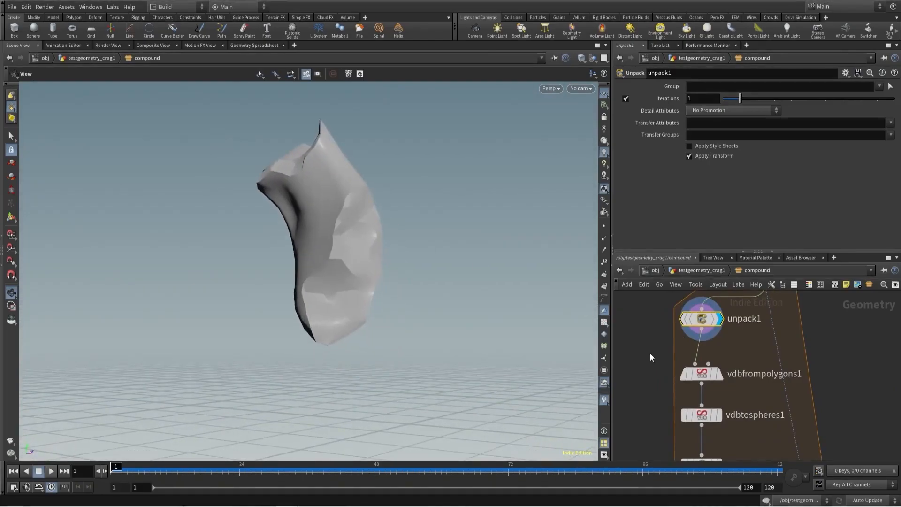
- Insert a Transform node between unpack1 and vdbfrompolygons1, move the piece's centroid to the origin, and display vdbtospheres1
{"action": "key", "text": "Tab"}
{"action": "type", "text": "tr"}
{"action": "left_click", "coordinate": [493, 127]}
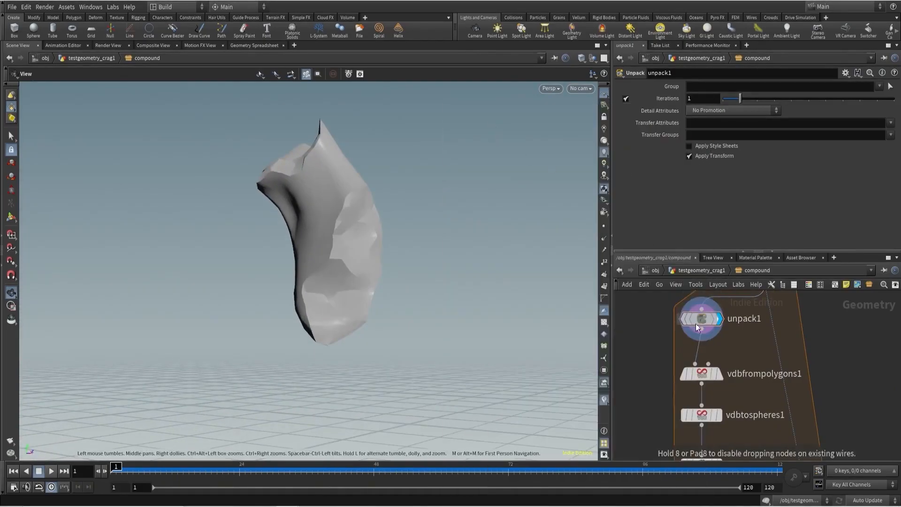
{"action": "left_click", "coordinate": [701, 359]}
{"action": "left_click", "coordinate": [721, 208]}
{"action": "middle_click_drag", "start_coordinate": [760, 422], "coordinate": [762, 360]}
{"action": "left_click", "coordinate": [719, 381]}
{"action": "left_click_drag", "start_coordinate": [442, 272], "coordinate": [407, 205]}
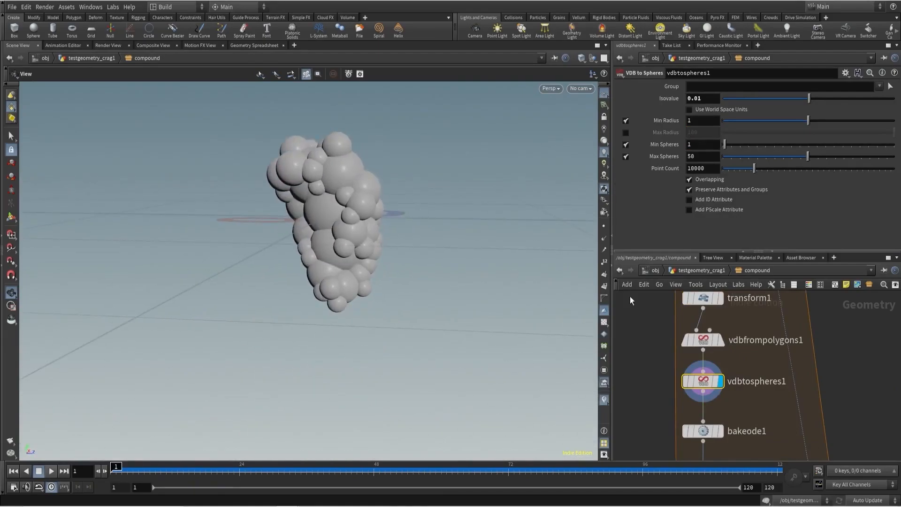
- Scale the piece in transform1 to a uniform 0.46 and show that node as a template
{"action": "middle_click_drag", "start_coordinate": [647, 289], "coordinate": [655, 318]}
{"action": "left_click", "coordinate": [704, 326]}
{"action": "left_click_drag", "start_coordinate": [738, 172], "coordinate": [730, 172]}
{"action": "left_click", "coordinate": [724, 328]}
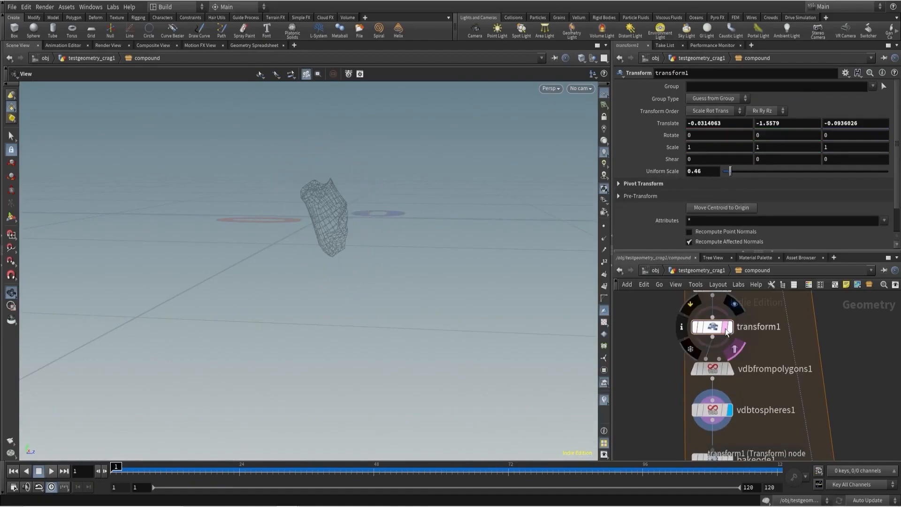
- Check the voxel size of vdbfrompolygons1 and delete the transform1 node
{"action": "left_click_drag", "start_coordinate": [659, 361], "coordinate": [793, 381]}
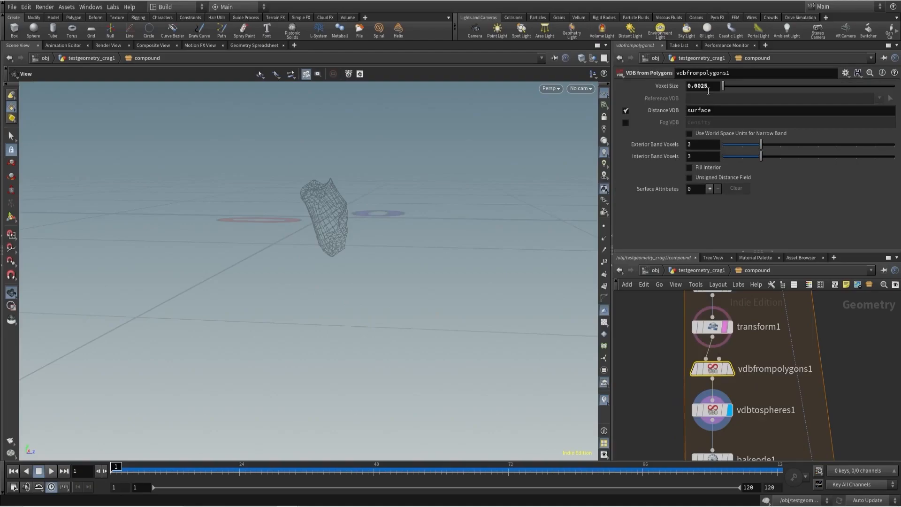
{"action": "scroll", "coordinate": [649, 352], "scroll_direction": "down", "scroll_amount": 3}
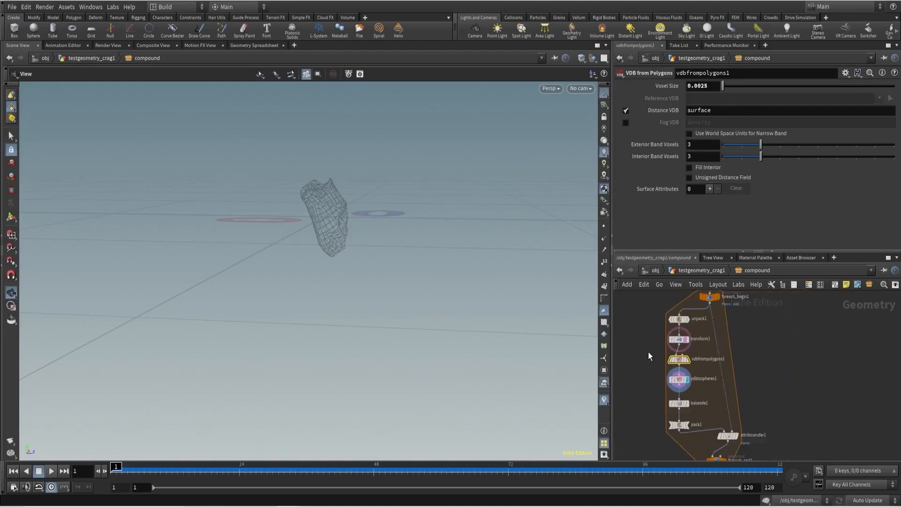
{"action": "left_click", "coordinate": [674, 335]}
{"action": "key", "text": "Delete"}
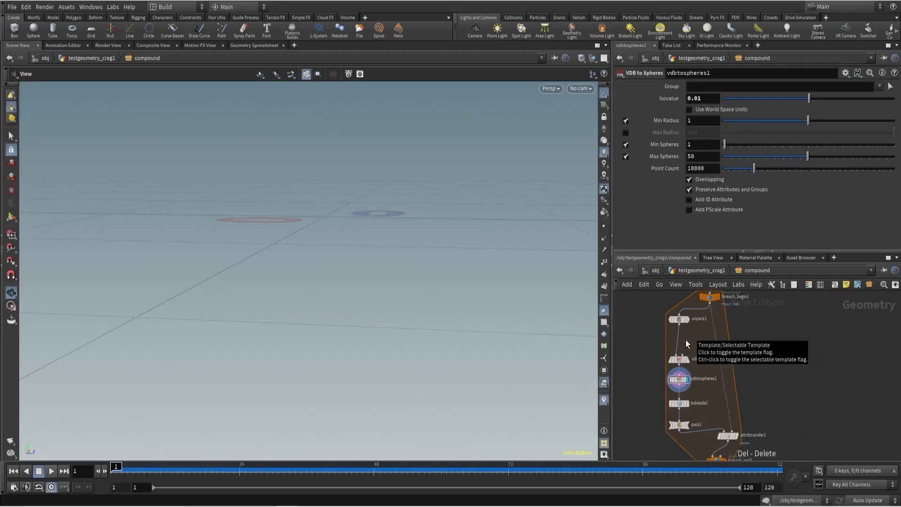
- Insert a Null node between Sub-Network Input #1 and foreach_begin1, and display it
{"action": "middle_click_drag", "start_coordinate": [786, 346], "coordinate": [787, 420]}
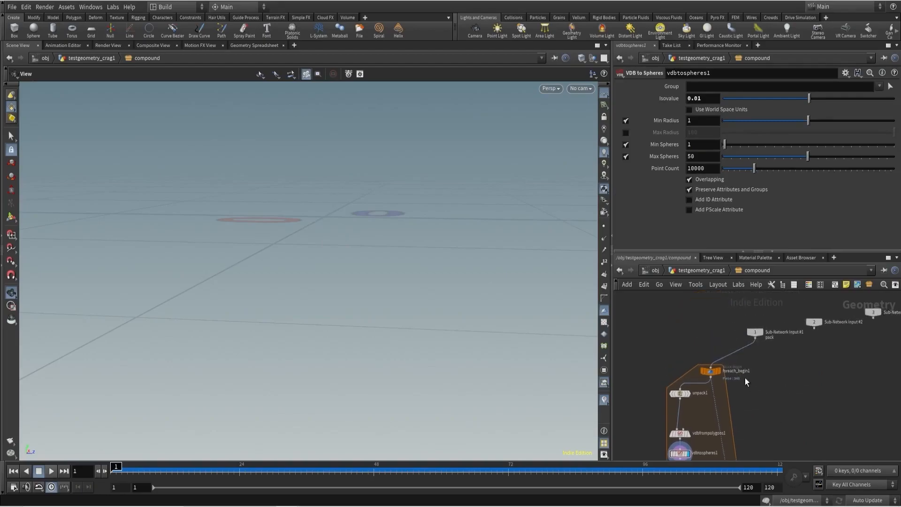
{"action": "left_click_drag", "start_coordinate": [760, 334], "coordinate": [712, 325]}
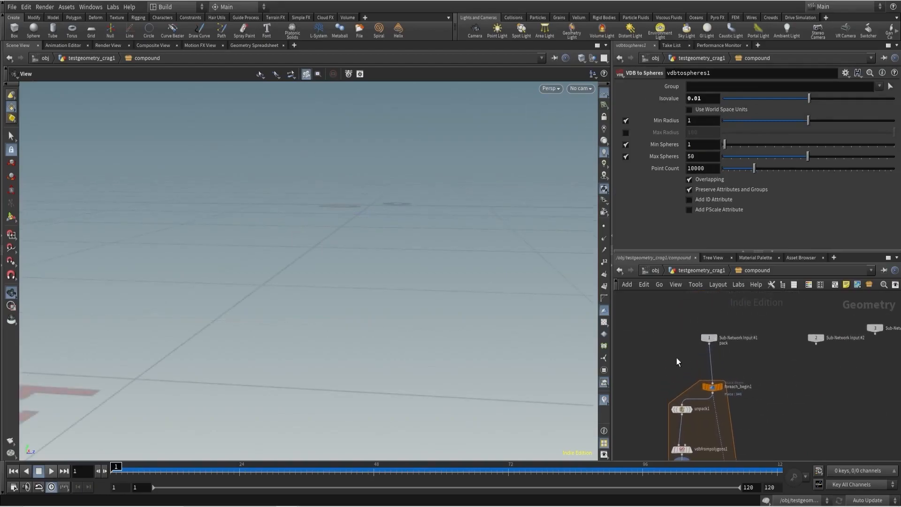
{"action": "key", "text": "Tab"}
{"action": "type", "text": "nul"}
{"action": "left_click", "coordinate": [749, 110]}
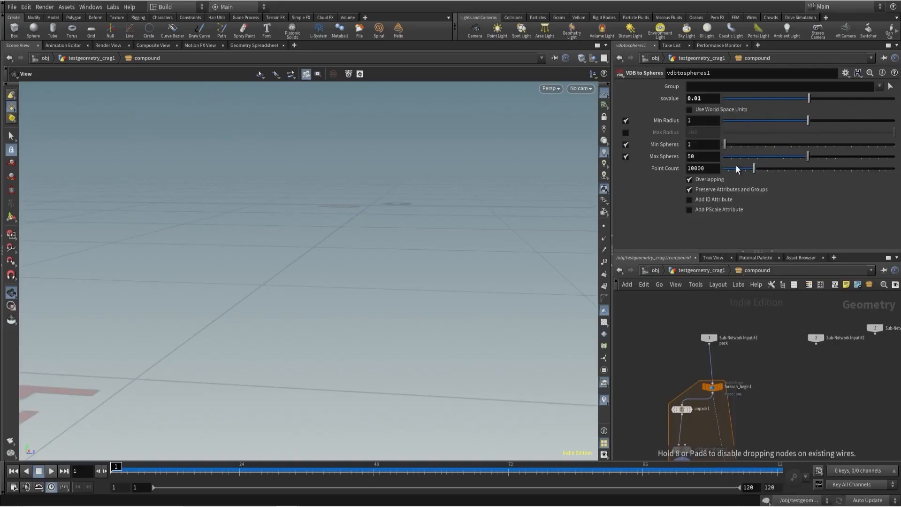
{"action": "left_click", "coordinate": [713, 365]}
{"action": "scroll", "coordinate": [713, 361], "scroll_direction": "up", "scroll_amount": 3}
{"action": "left_click", "coordinate": [724, 345]}
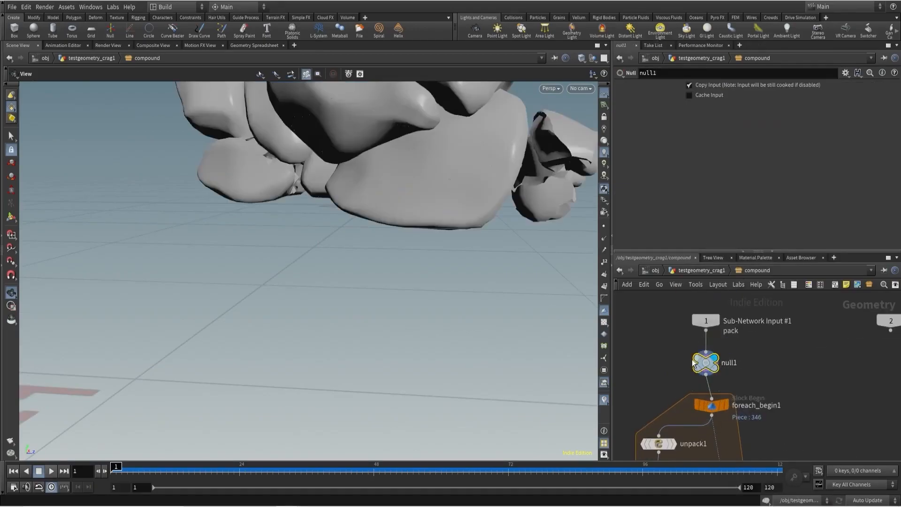
- Frame the whole incoming character and examine it from the front
{"action": "left_click_drag", "start_coordinate": [498, 231], "coordinate": [441, 193]}
{"action": "scroll", "coordinate": [441, 193], "scroll_direction": "down", "scroll_amount": 3}
{"action": "key", "text": "space+h"}
{"action": "left_click_drag", "start_coordinate": [319, 255], "coordinate": [400, 210]}
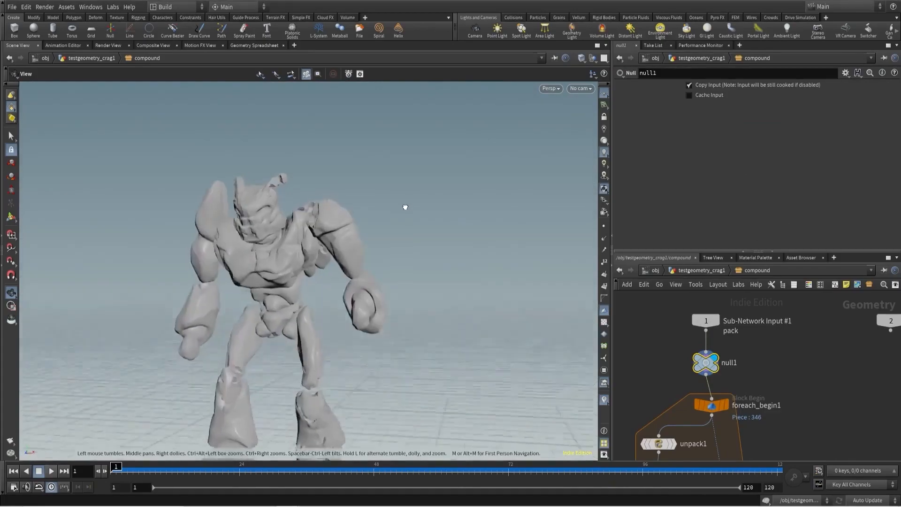
{"action": "middle_click_drag", "start_coordinate": [401, 210], "coordinate": [405, 181]}
{"action": "left_click_drag", "start_coordinate": [404, 180], "coordinate": [389, 189]}
{"action": "right_click_drag", "start_coordinate": [388, 188], "coordinate": [350, 231]}
{"action": "middle_click_drag", "start_coordinate": [350, 231], "coordinate": [378, 235]}
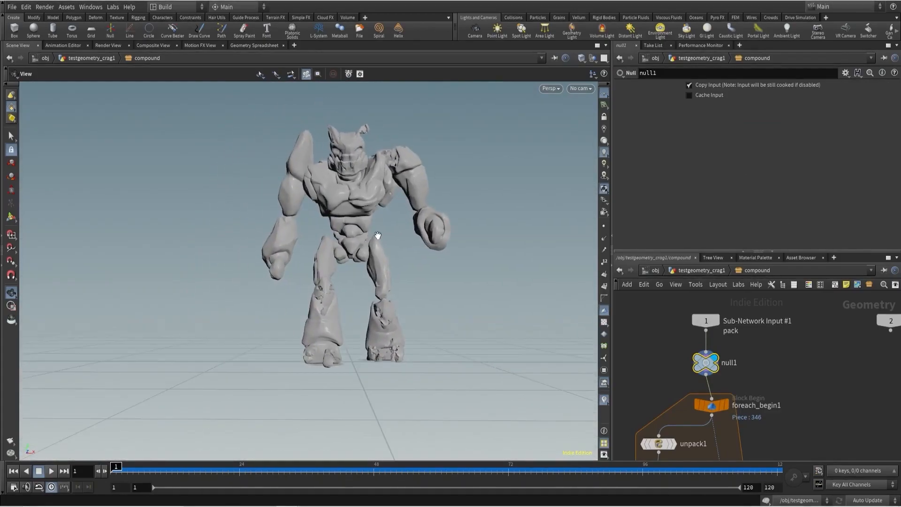
- Enter the RBD_sim network and examine the rbd object's Bullet guide geometry and geometry representation
{"action": "left_click", "coordinate": [700, 272]}
{"action": "middle_click_drag", "start_coordinate": [676, 414], "coordinate": [669, 326]}
{"action": "scroll", "coordinate": [692, 359], "scroll_direction": "up", "scroll_amount": 3}
{"action": "left_click", "coordinate": [698, 367]}
{"action": "double_click", "coordinate": [698, 367]}
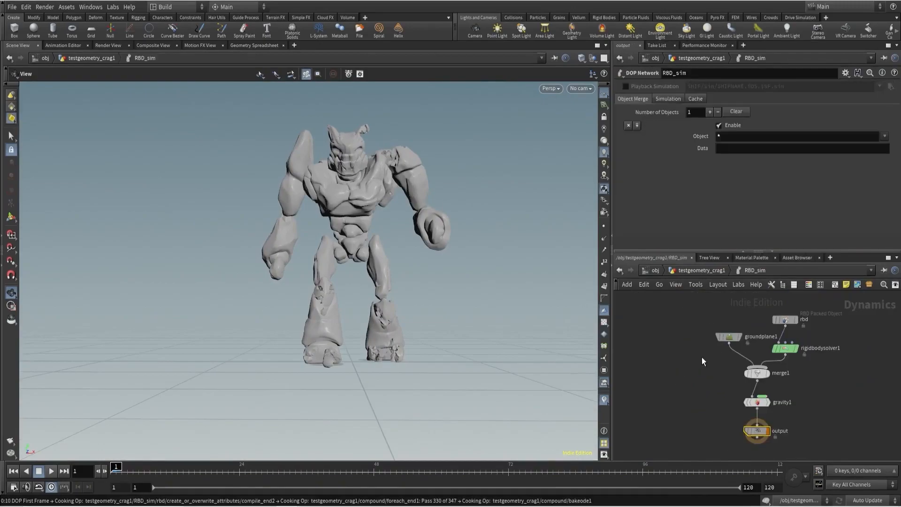
{"action": "left_click", "coordinate": [781, 319]}
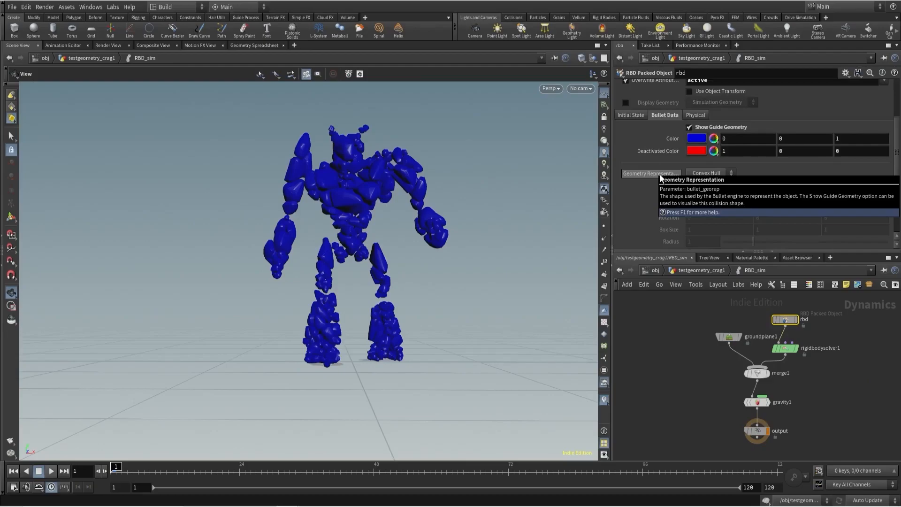
- Revisit the compound subnetwork, return to testgeometry_crag1, and copy the split_by_volume node
{"action": "left_click", "coordinate": [706, 270]}
{"action": "scroll", "coordinate": [642, 339], "scroll_direction": "down", "scroll_amount": 2}
{"action": "middle_click_drag", "start_coordinate": [643, 338], "coordinate": [662, 417]}
{"action": "scroll", "coordinate": [691, 366], "scroll_direction": "up", "scroll_amount": 3}
{"action": "double_click", "coordinate": [718, 375]}
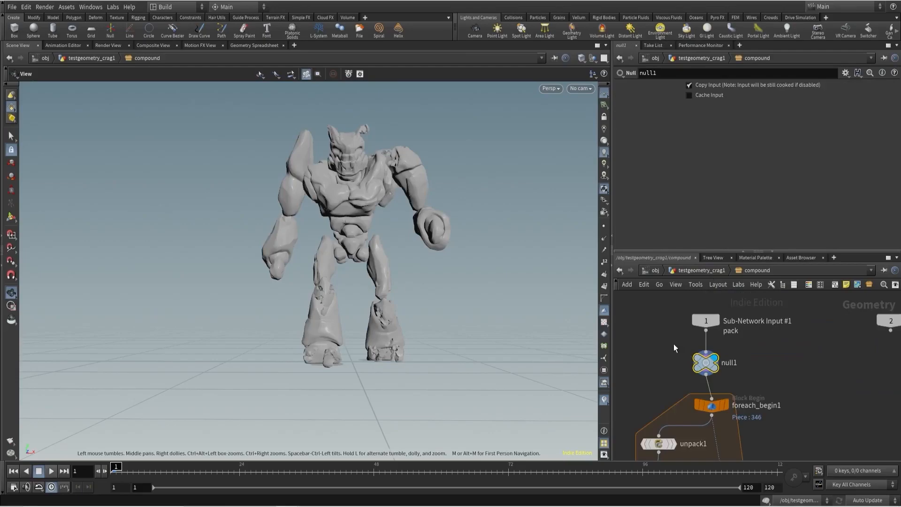
{"action": "left_click", "coordinate": [706, 271]}
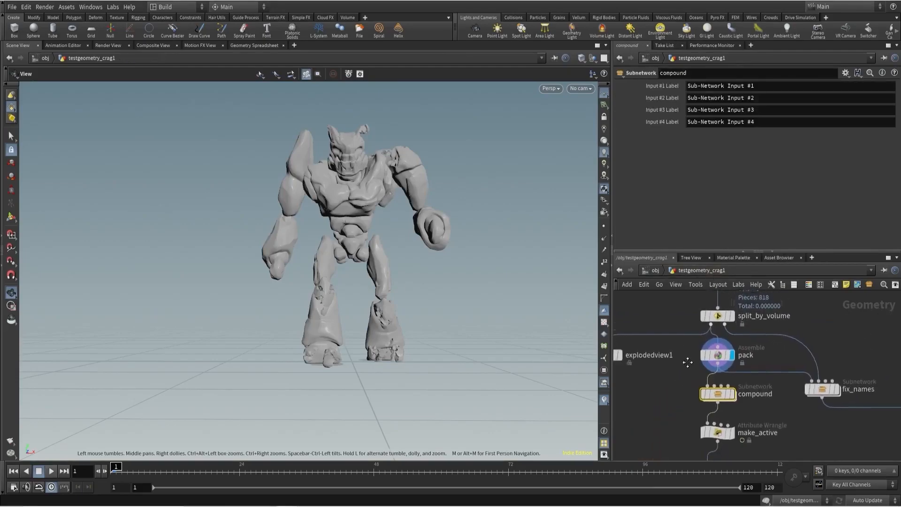
{"action": "left_click", "coordinate": [705, 319]}
{"action": "key", "text": "ctrl+c"}
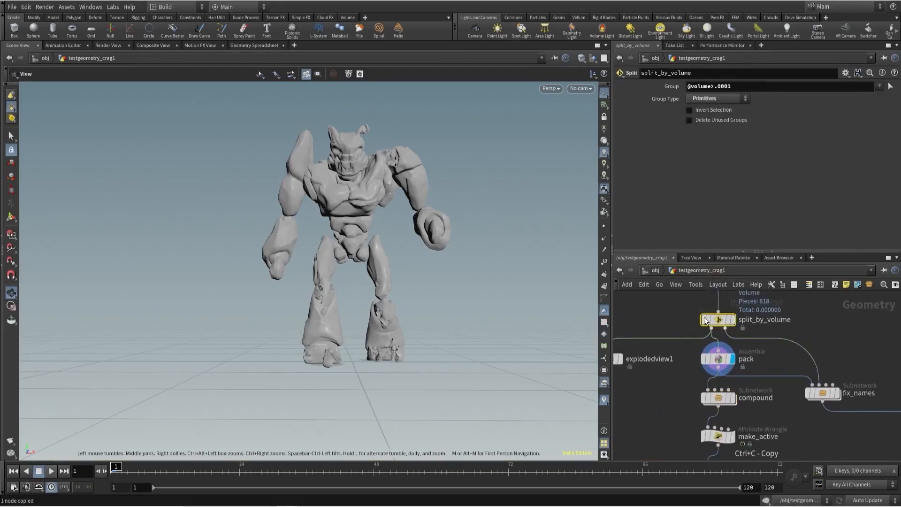
- Add a Null node on the second output of split_by_volume and display it to see the small pieces
{"action": "scroll", "coordinate": [770, 331], "scroll_direction": "up", "scroll_amount": 2}
{"action": "scroll", "coordinate": [770, 330], "scroll_direction": "up", "scroll_amount": 1}
{"action": "key", "text": "Tab"}
{"action": "type", "text": "nul"}
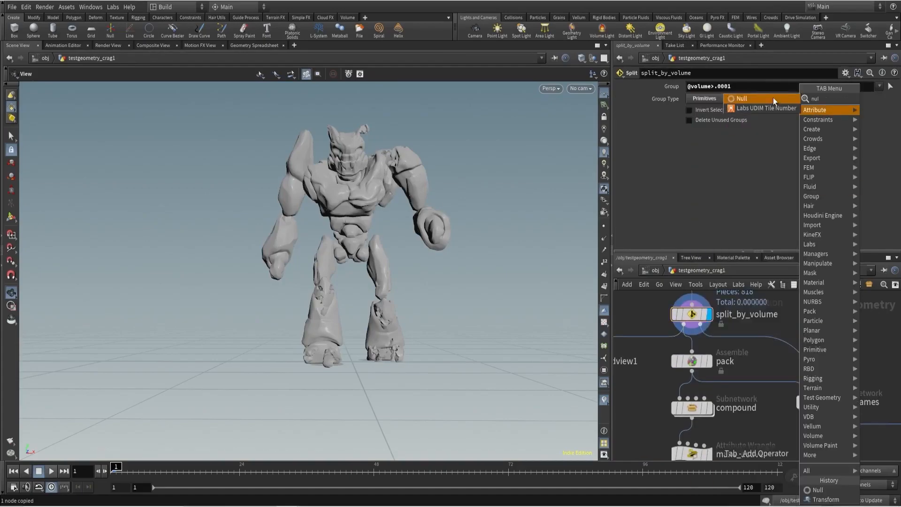
{"action": "key", "text": "Return"}
{"action": "left_click", "coordinate": [787, 340]}
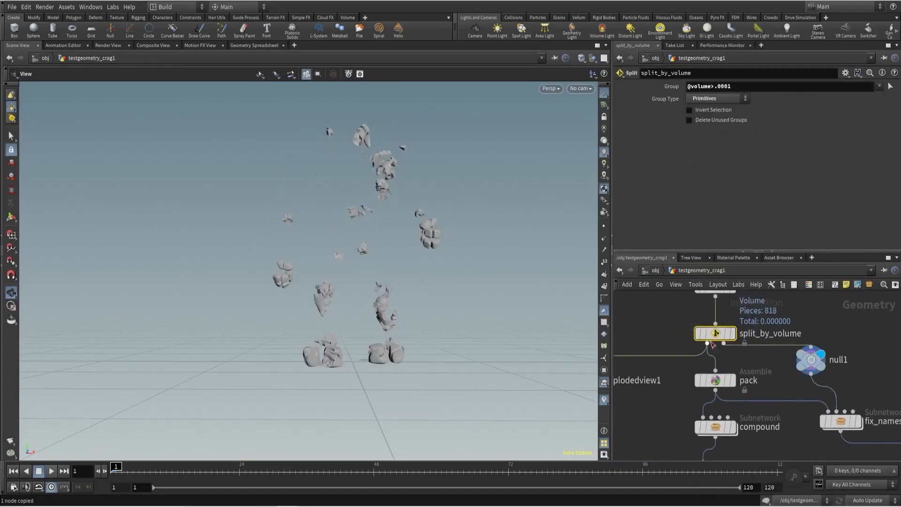
{"action": "left_click", "coordinate": [723, 86]}
{"action": "type", "text": "0"}
{"action": "key", "text": "Return"}
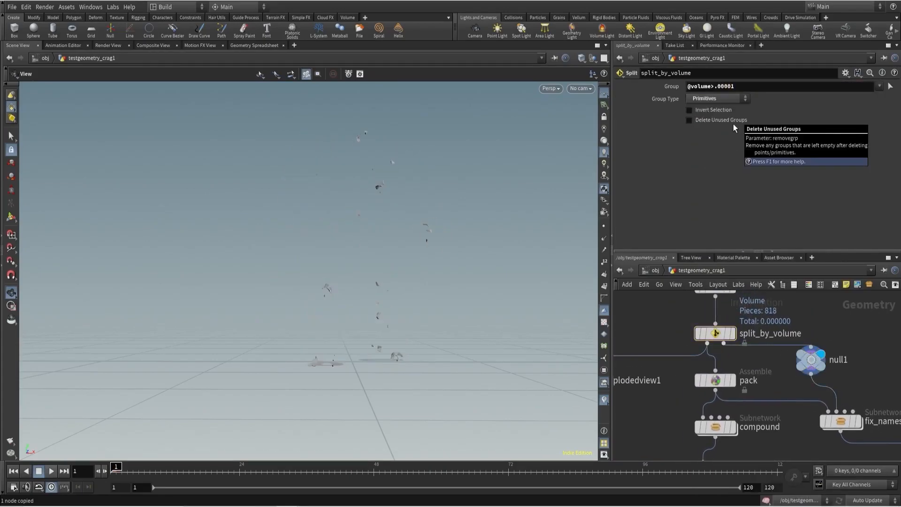
- Display the pack node, check its geometry information, and add volume to its transferred attributes
{"action": "middle_click_drag", "start_coordinate": [769, 380], "coordinate": [805, 358]}
{"action": "left_click", "coordinate": [748, 360]}
{"action": "key", "text": "r"}
{"action": "left_click", "coordinate": [747, 360]}
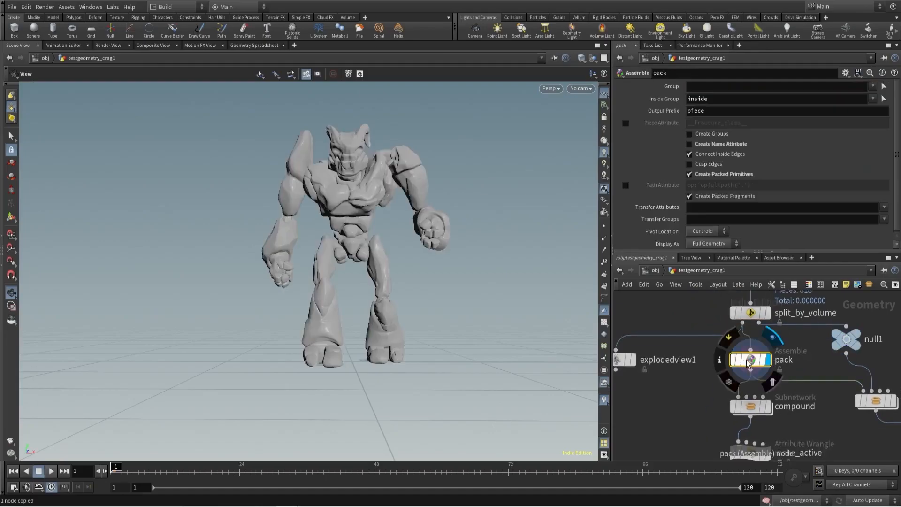
{"action": "middle_click", "coordinate": [748, 361]}
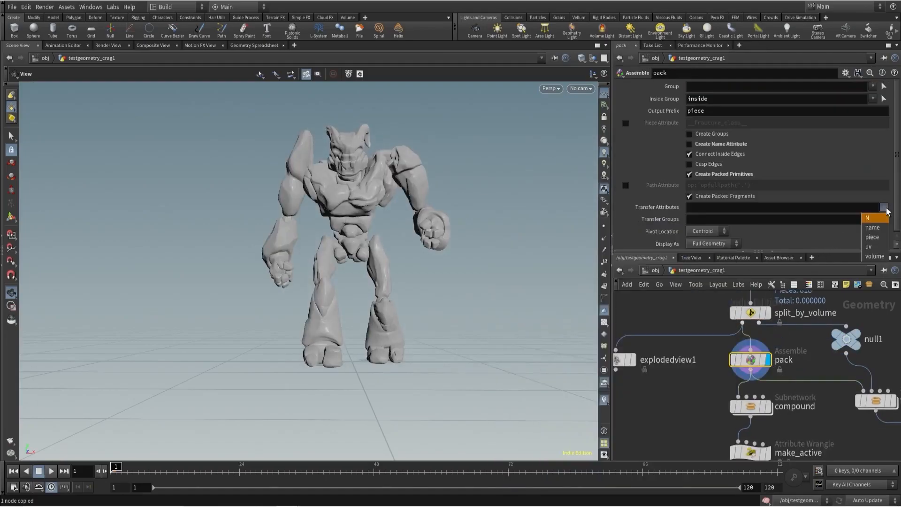
{"action": "left_click", "coordinate": [842, 281]}
- Paste the copied split_by_volume node into the compound subnetwork between null1 and foreach_begin1
{"action": "left_click_drag", "start_coordinate": [706, 305], "coordinate": [761, 322]}
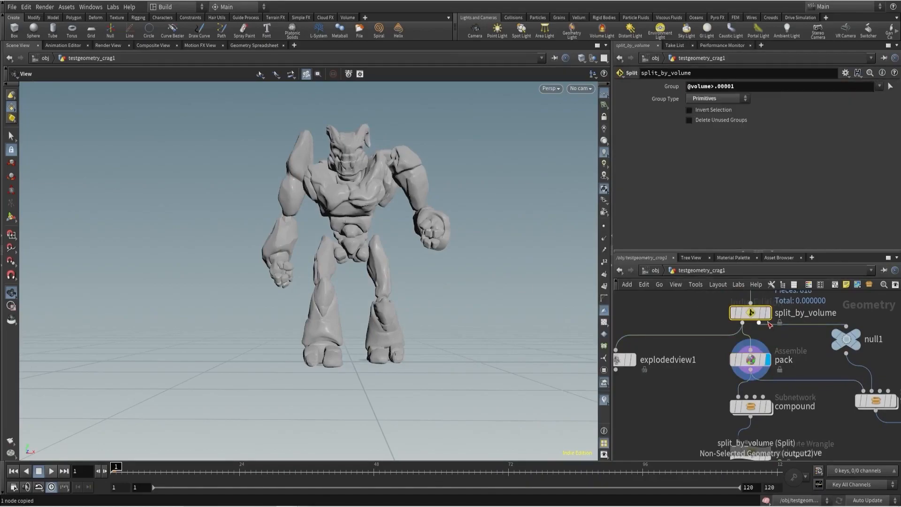
{"action": "middle_click_drag", "start_coordinate": [712, 386], "coordinate": [706, 363]}
{"action": "left_click_drag", "start_coordinate": [706, 365], "coordinate": [747, 392]}
{"action": "double_click", "coordinate": [744, 380]}
{"action": "left_click", "coordinate": [703, 388]}
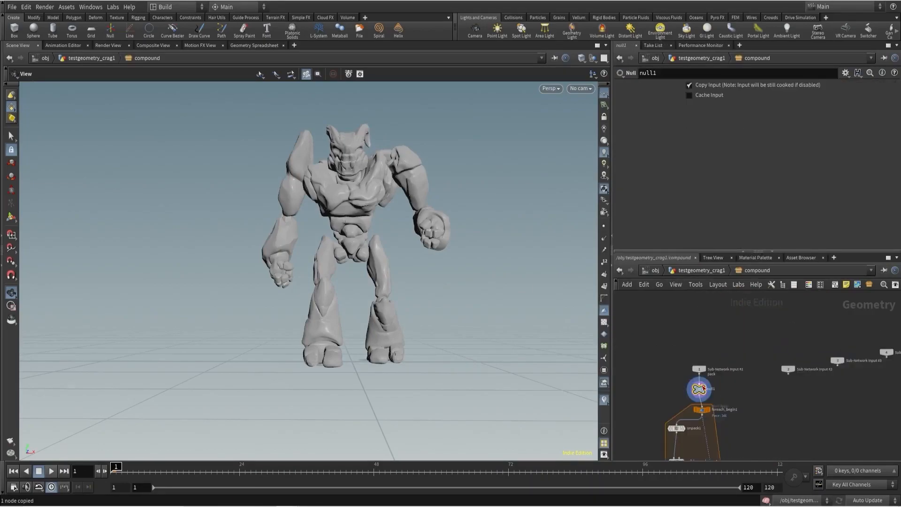
{"action": "key", "text": "ctrl+v"}
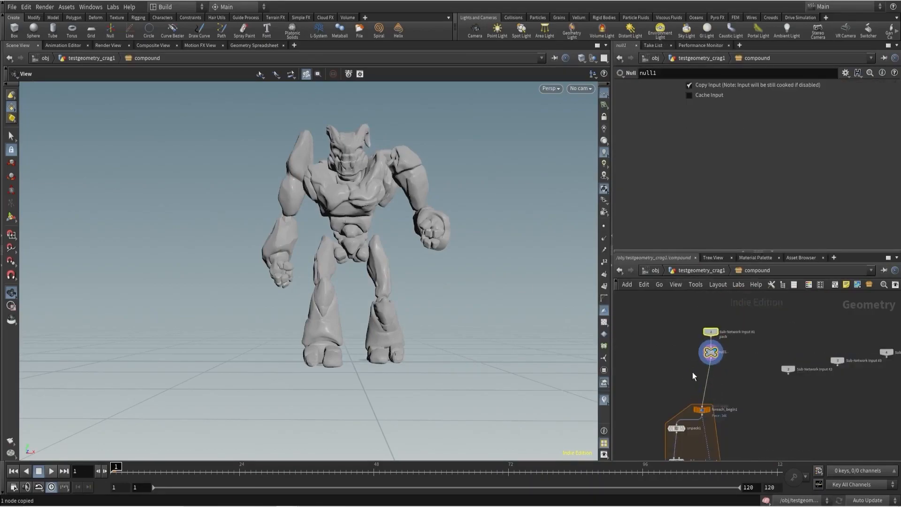
{"action": "left_click", "coordinate": [713, 380]}
{"action": "scroll", "coordinate": [712, 376], "scroll_direction": "up", "scroll_amount": 3}
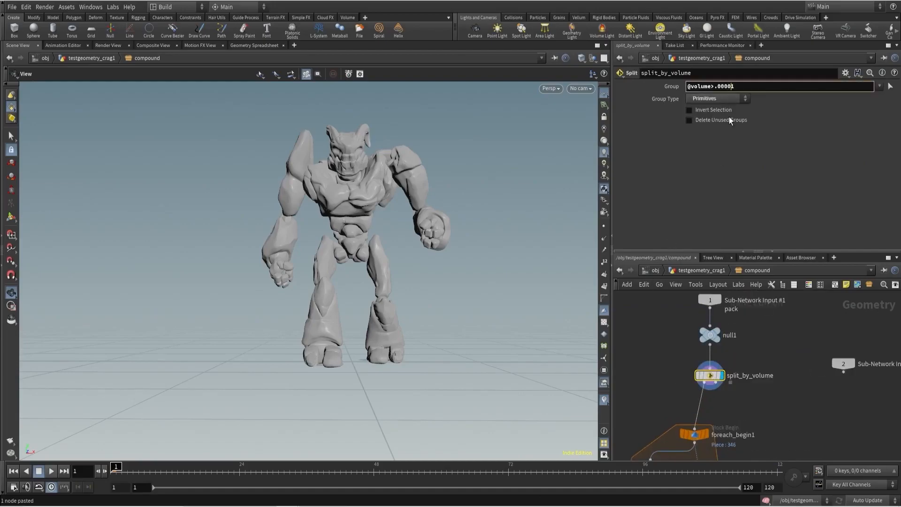
{"action": "key", "text": "Return"}
{"action": "left_click", "coordinate": [688, 110]}
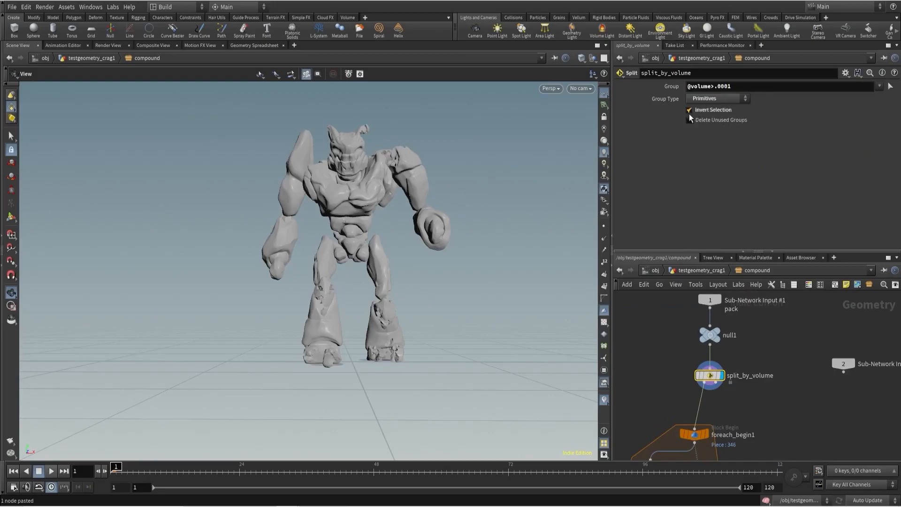
{"action": "left_click_drag", "start_coordinate": [422, 206], "coordinate": [384, 269]}
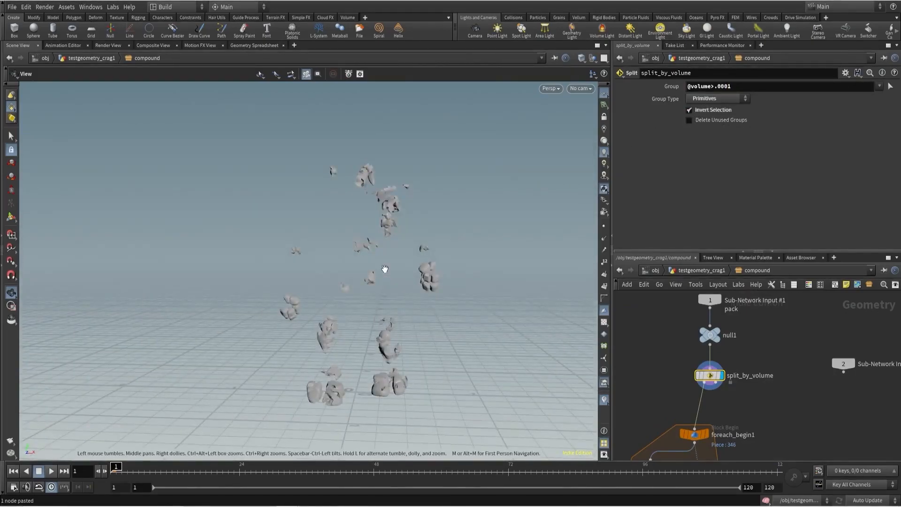
- Display foreach_end1 and insert a Point Wrangle named set_collision_type between it and output0
{"action": "middle_click_drag", "start_coordinate": [672, 374], "coordinate": [671, 334]}
{"action": "scroll", "coordinate": [674, 333], "scroll_direction": "down", "scroll_amount": 5}
{"action": "middle_click_drag", "start_coordinate": [729, 387], "coordinate": [704, 324]}
{"action": "middle_click_drag", "start_coordinate": [708, 374], "coordinate": [707, 349]}
{"action": "scroll", "coordinate": [685, 371], "scroll_direction": "up", "scroll_amount": 3}
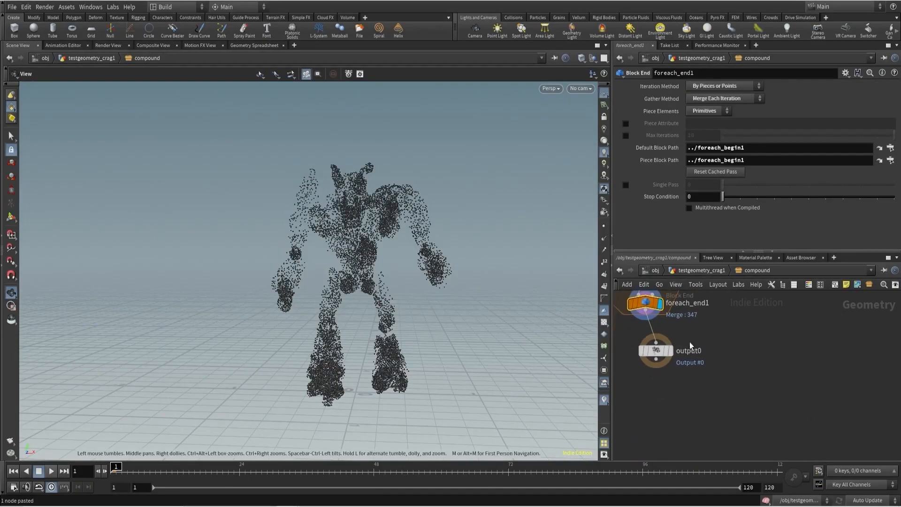
{"action": "key", "text": "Tab"}
{"action": "type", "text": "pointwr"}
{"action": "key", "text": "Return"}
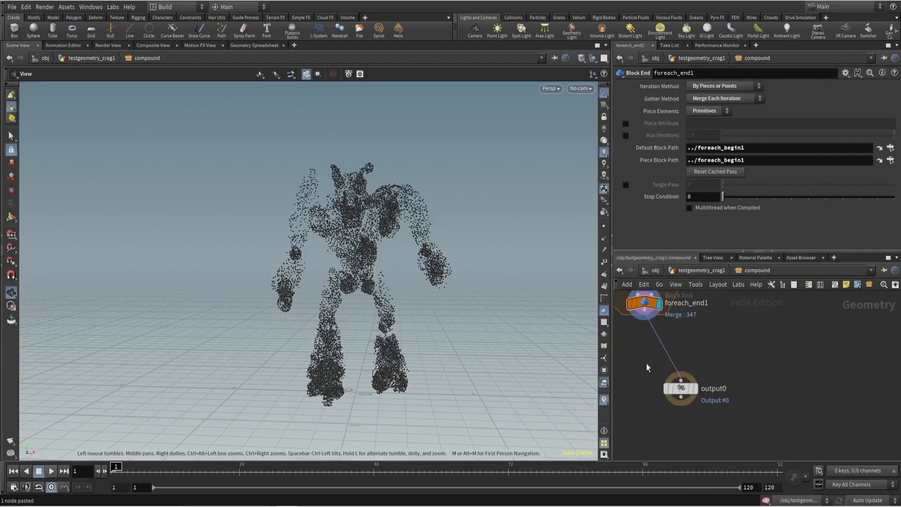
{"action": "left_click", "coordinate": [646, 363]}
{"action": "double_click", "coordinate": [693, 354]}
{"action": "type", "text": "set_collision_type"}
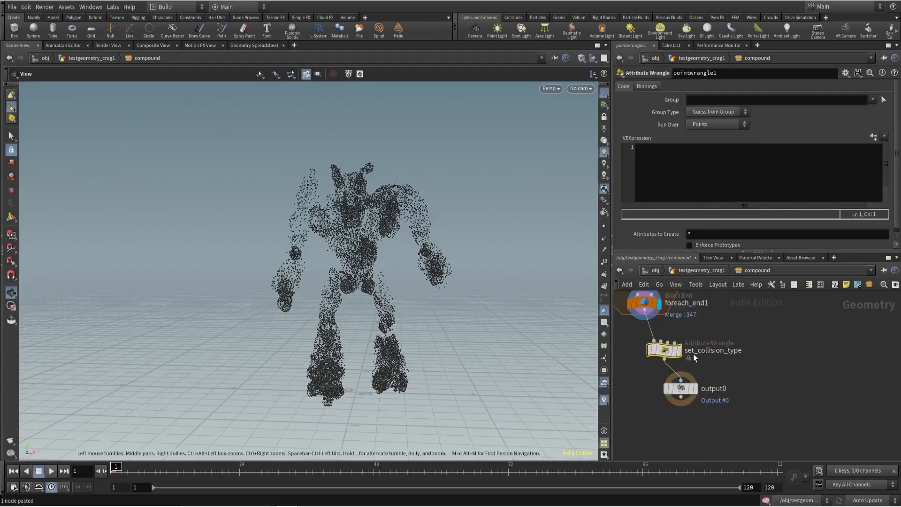
{"action": "key", "text": "Return"}
- Write the VEX expression s@bullet_georep = "compund"; in the set_collision_type wrangle
{"action": "left_click", "coordinate": [656, 174]}
{"action": "type", "text": "s"}
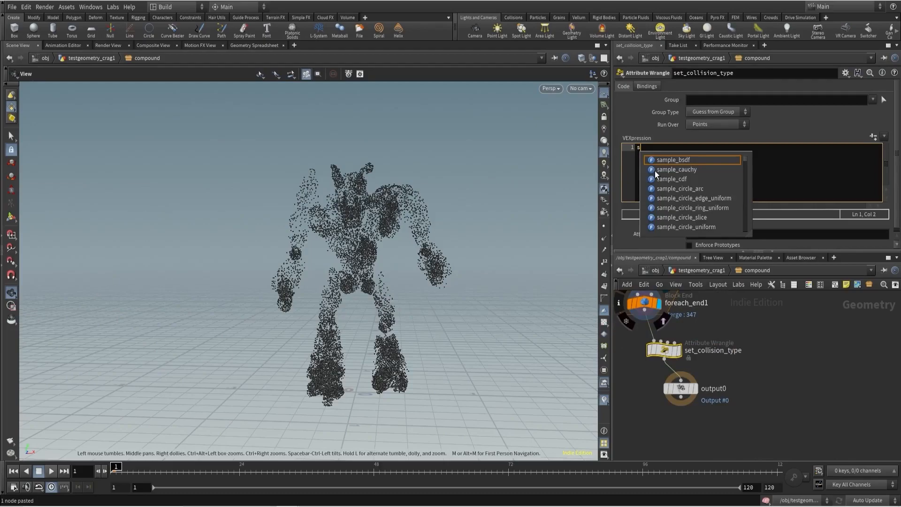
{"action": "type", "text": "@bullet_geo"}
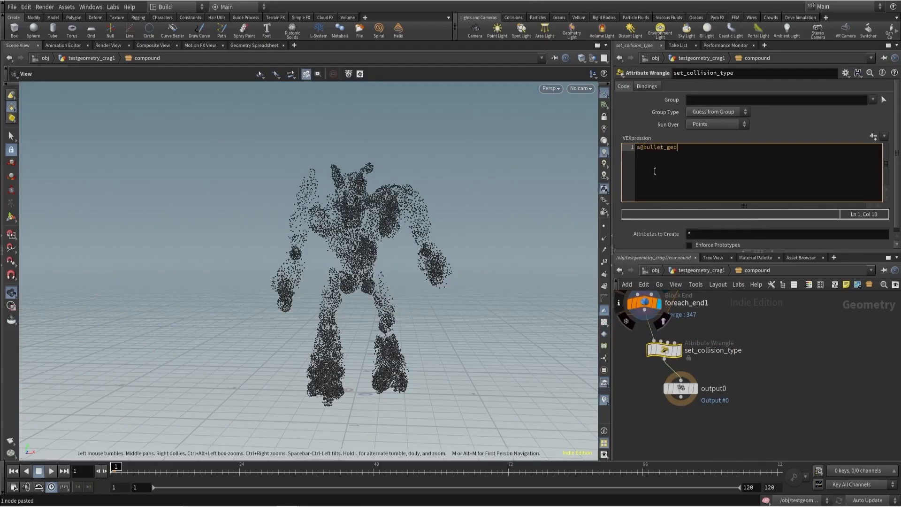
{"action": "type", "text": "rep = \"compund"}
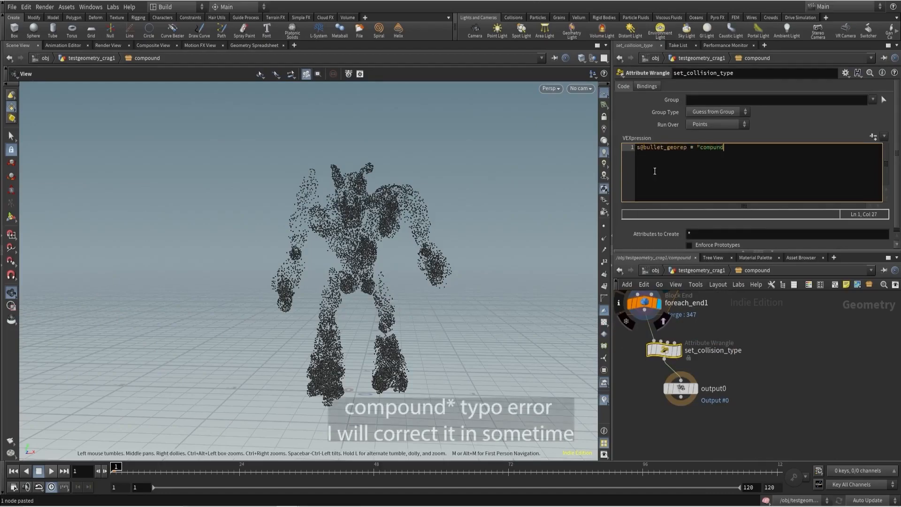
{"action": "type", "text": "\";"}
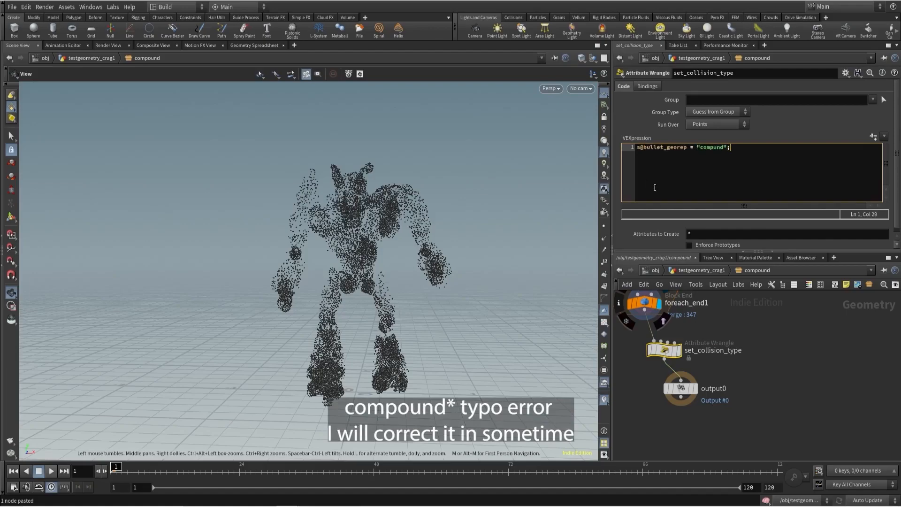
- Duplicate the set_collision_type wrangle and change the copy's expression to s@bullet_georep = "box";
{"action": "scroll", "coordinate": [693, 381], "scroll_direction": "down", "scroll_amount": 4}
{"action": "left_click_drag", "start_coordinate": [679, 367], "coordinate": [731, 366], "text": "alt"}
{"action": "scroll", "coordinate": [731, 366], "scroll_direction": "up", "scroll_amount": 2}
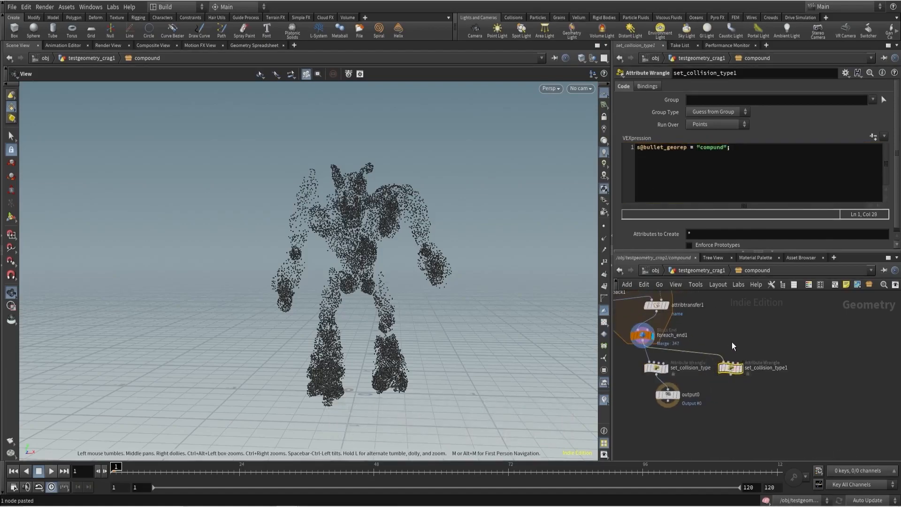
{"action": "middle_click_drag", "start_coordinate": [733, 346], "coordinate": [723, 383]}
{"action": "left_click_drag", "start_coordinate": [699, 149], "coordinate": [719, 151]}
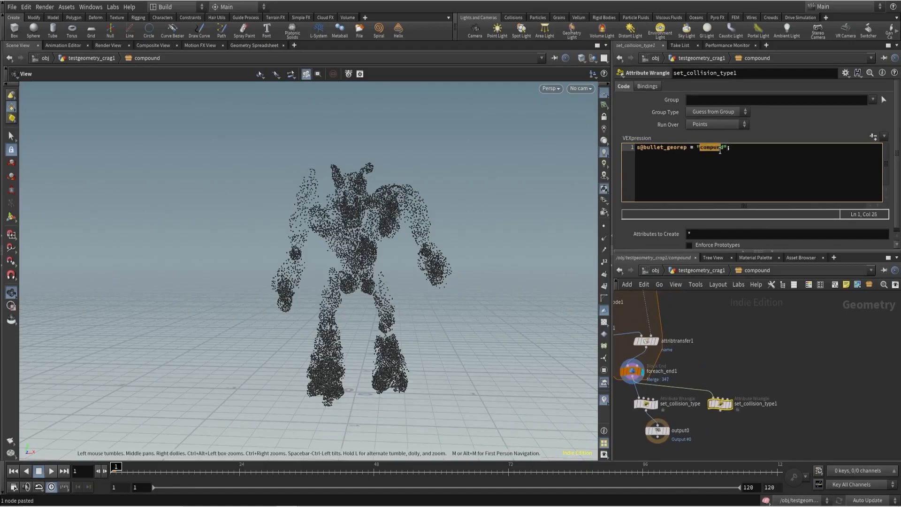
{"action": "type", "text": "bo"}
{"action": "left_click", "coordinate": [713, 398]}
- Rewire set_collision_type1's input to the split node above the for-each loop instead of foreach_end1
{"action": "scroll", "coordinate": [708, 370], "scroll_direction": "down", "scroll_amount": 3}
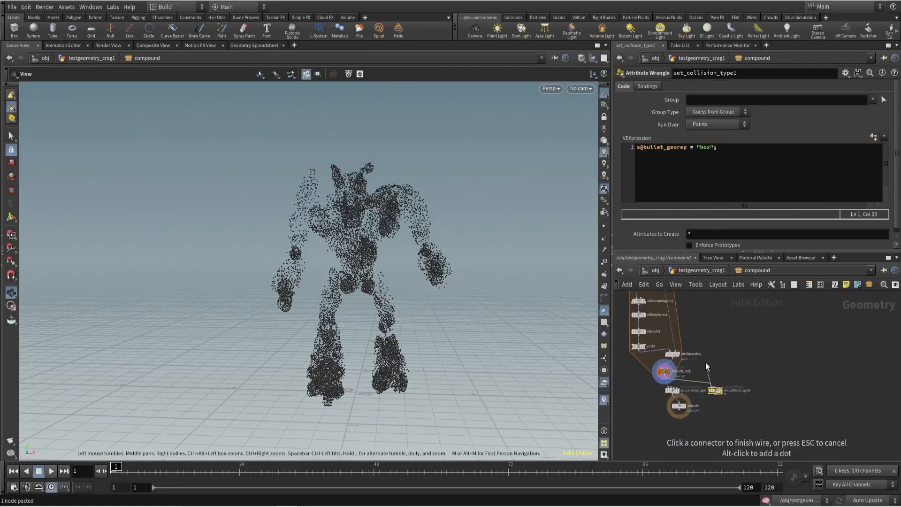
{"action": "middle_click_drag", "start_coordinate": [707, 370], "coordinate": [711, 444]}
{"action": "left_click", "coordinate": [680, 316]}
{"action": "middle_click_drag", "start_coordinate": [731, 368], "coordinate": [707, 250]}
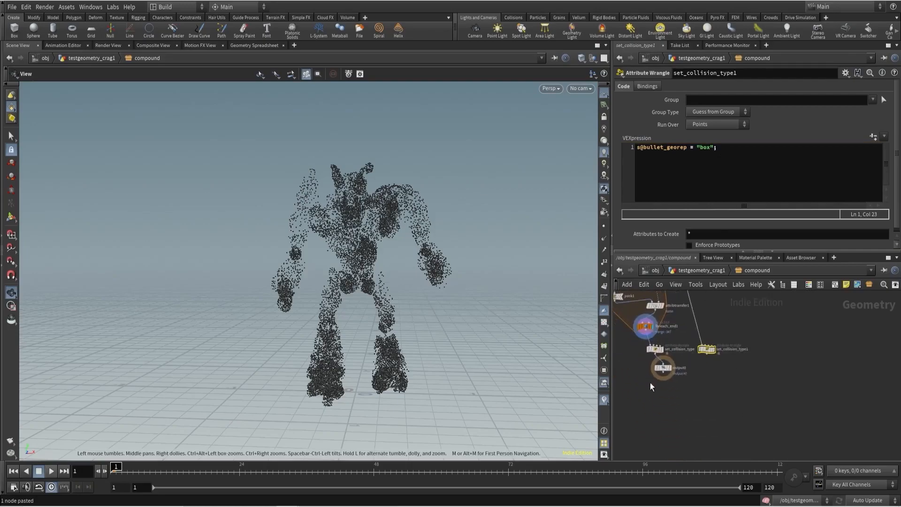
- Add a Merge node before output0, feed both collision-type wrangles into it, and display the merged result
{"action": "key", "text": "Tab"}
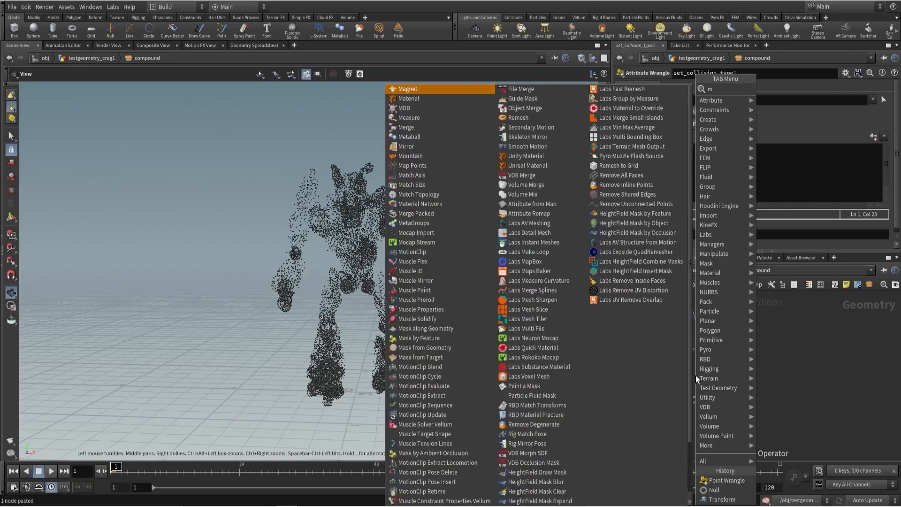
{"action": "type", "text": "mer"}
{"action": "left_click", "coordinate": [764, 97]}
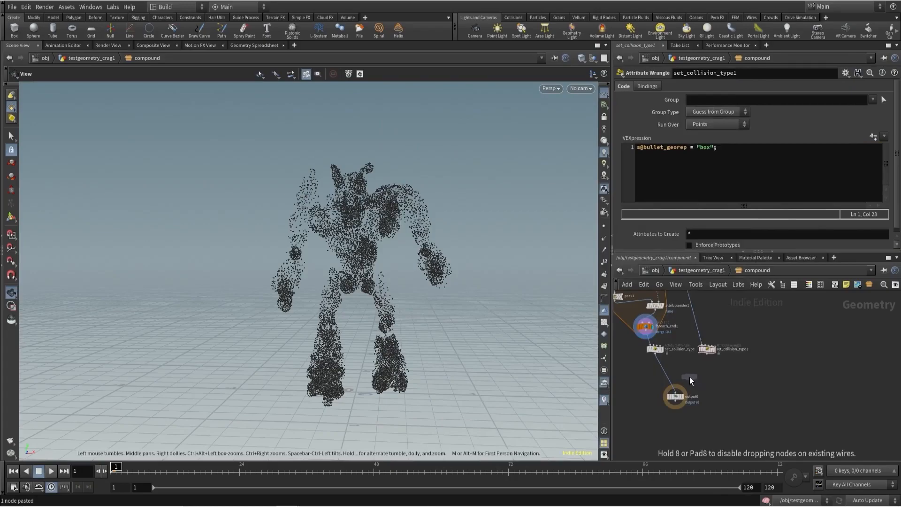
{"action": "left_click", "coordinate": [688, 377]}
{"action": "scroll", "coordinate": [667, 365], "scroll_direction": "up", "scroll_amount": 3}
{"action": "left_click_drag", "start_coordinate": [646, 344], "coordinate": [702, 376]}
{"action": "left_click_drag", "start_coordinate": [735, 345], "coordinate": [703, 419]}
- Correct the misspelled value in the set_collision_type wrangle to "compound" and return to the testgeometry_crag1 network
{"action": "left_click_drag", "start_coordinate": [635, 367], "coordinate": [655, 340]}
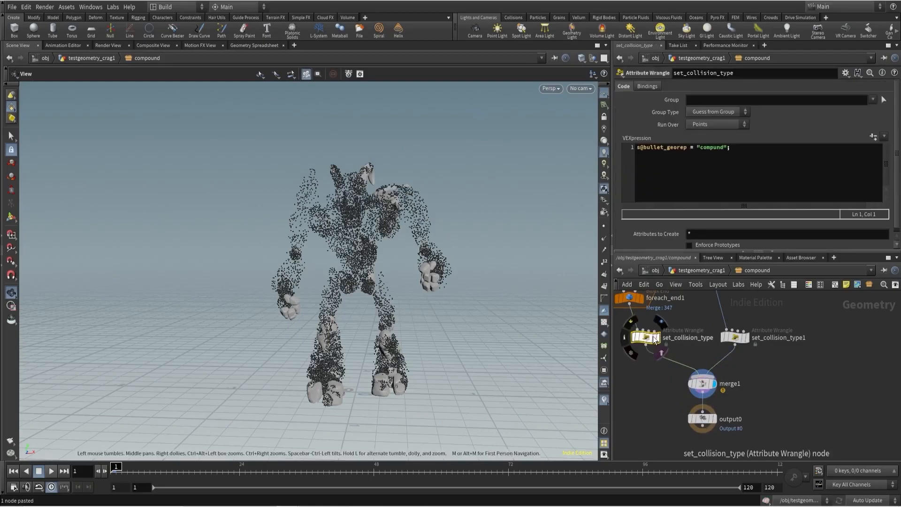
{"action": "left_click", "coordinate": [716, 149]}
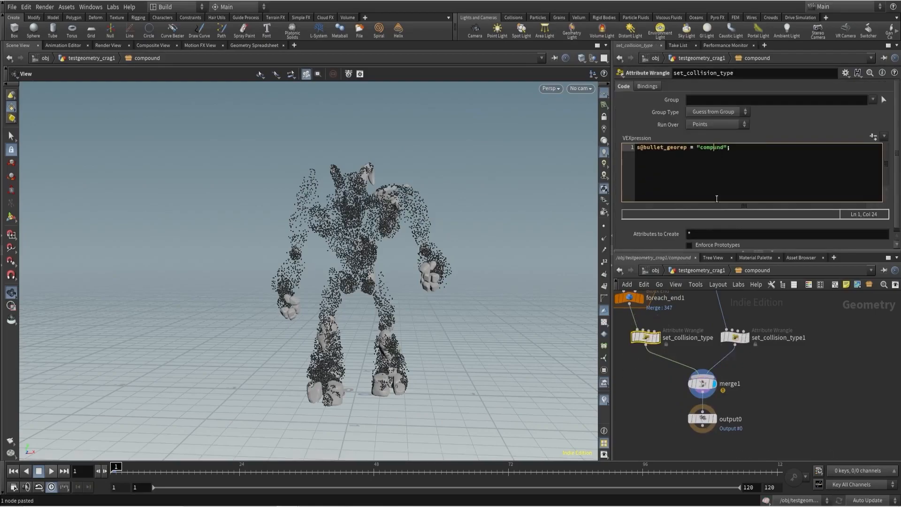
{"action": "left_click", "coordinate": [704, 270]}
- In the RBD_sim network, look through cam1 and enable groundplane1's proxy geometry display
{"action": "double_click", "coordinate": [710, 421]}
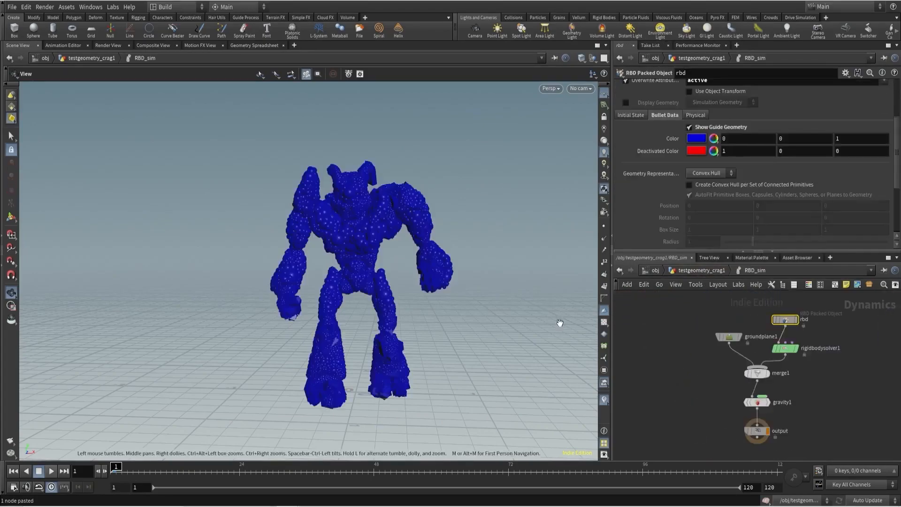
{"action": "left_click_drag", "start_coordinate": [384, 205], "coordinate": [325, 222]}
{"action": "left_click", "coordinate": [581, 89]}
{"action": "left_click", "coordinate": [589, 120]}
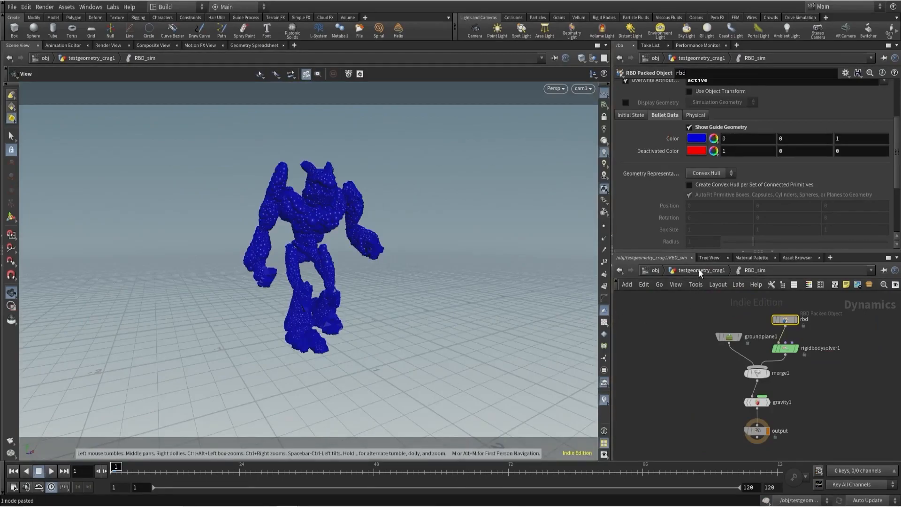
{"action": "left_click_drag", "start_coordinate": [734, 348], "coordinate": [736, 349]}
{"action": "left_click", "coordinate": [689, 97]}
- Try a Y position of -0.02 for groundplane1 and check the character's feet against it from below
{"action": "left_click_drag", "start_coordinate": [289, 272], "coordinate": [268, 201]}
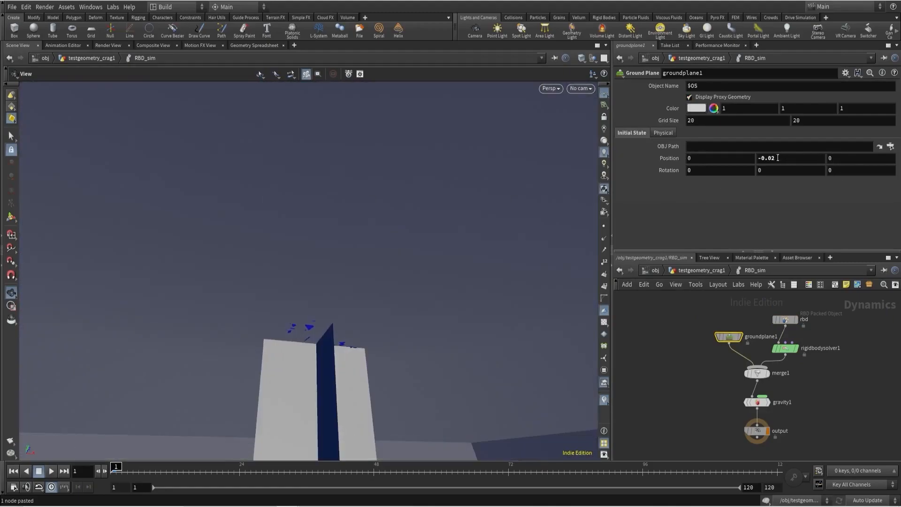
{"action": "left_click_drag", "start_coordinate": [390, 269], "coordinate": [358, 296]}
{"action": "right_click_drag", "start_coordinate": [430, 245], "coordinate": [437, 242]}
{"action": "left_click_drag", "start_coordinate": [391, 273], "coordinate": [398, 257]}
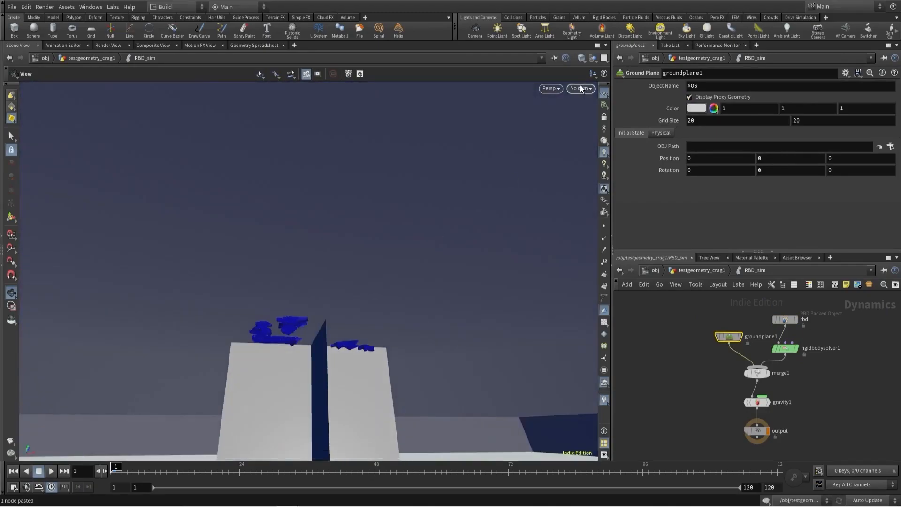
- Insert a Transform node between make_active and RBD_sim in the testgeometry_crag1 network
{"action": "left_click", "coordinate": [713, 273]}
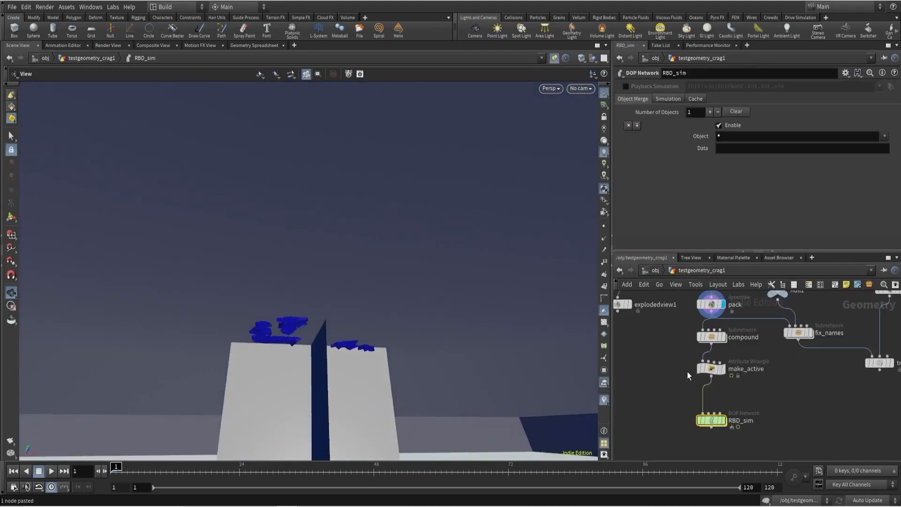
{"action": "key", "text": "Tab"}
{"action": "type", "text": "t"}
{"action": "left_click", "coordinate": [497, 99]}
{"action": "left_click", "coordinate": [703, 393]}
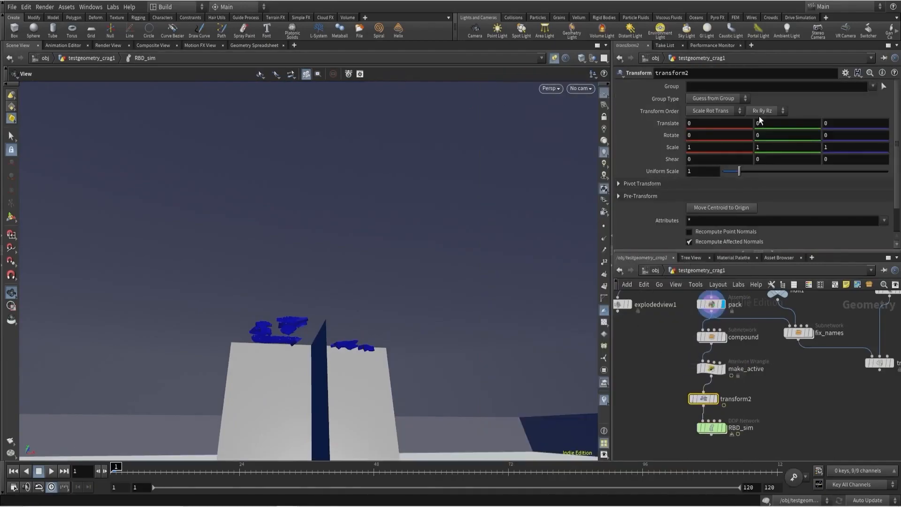
- Raise the character above the ground plane by setting transform2's Y translation to 0.09, checking in front wireframe view
{"action": "scroll", "coordinate": [759, 116], "scroll_direction": "down", "scroll_amount": 1}
{"action": "key", "text": "space+2"}
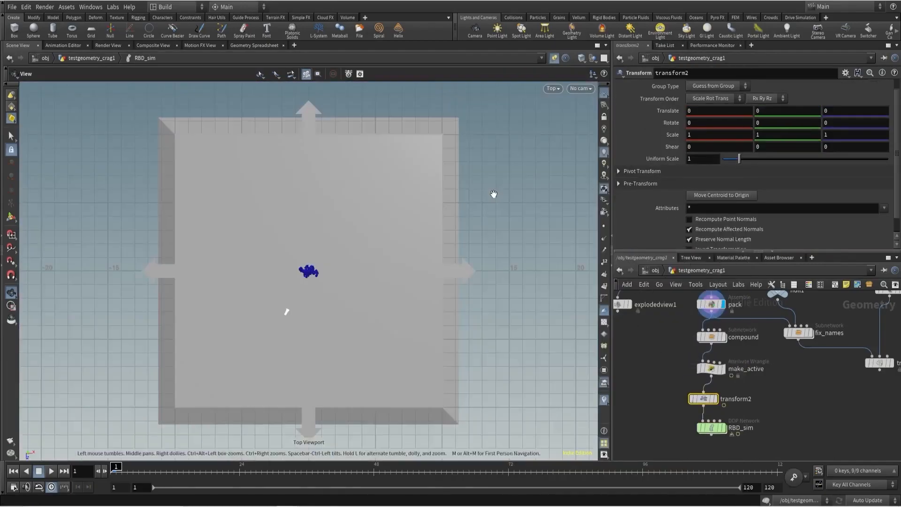
{"action": "key", "text": "space+3"}
{"action": "scroll", "coordinate": [362, 262], "scroll_direction": "up", "scroll_amount": 4}
{"action": "scroll", "coordinate": [251, 275], "scroll_direction": "up", "scroll_amount": 5}
{"action": "key", "text": "shift+w"}
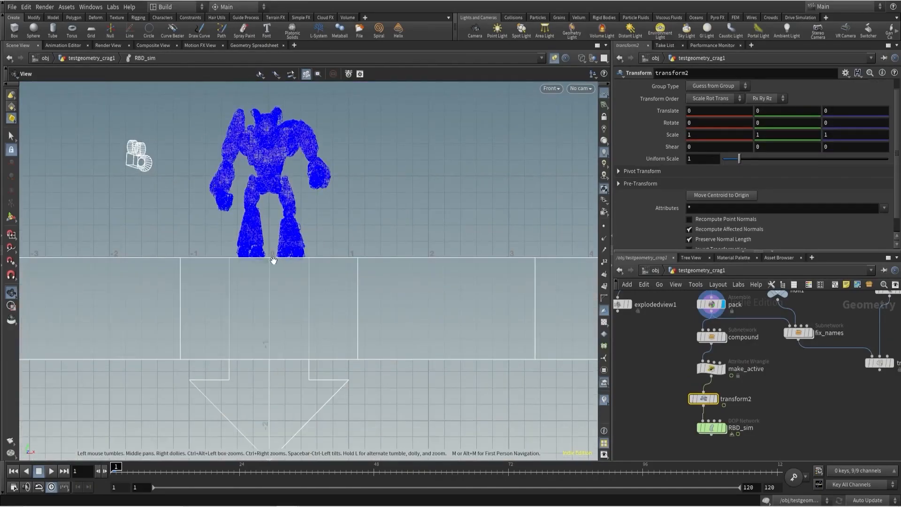
{"action": "scroll", "coordinate": [273, 261], "scroll_direction": "up", "scroll_amount": 4}
{"action": "middle_click_drag", "start_coordinate": [766, 113], "coordinate": [817, 136]}
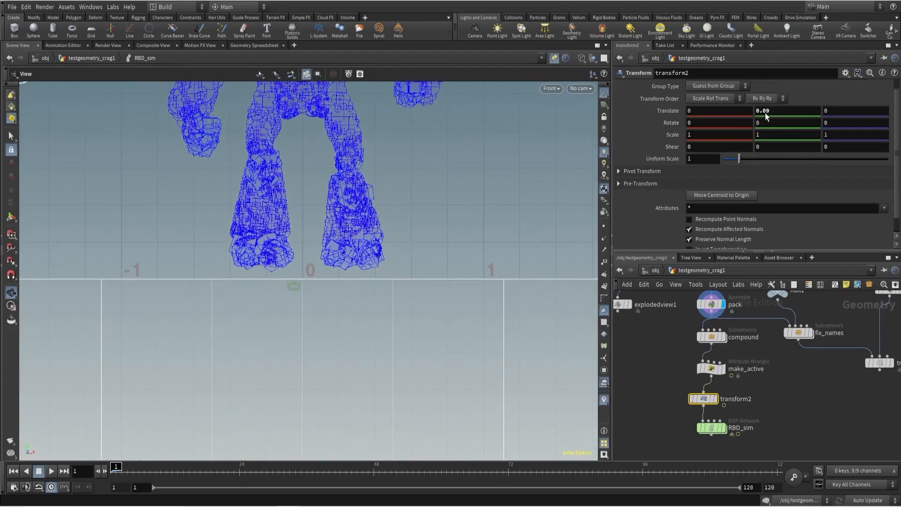
- Move transform2 from below make_active to directly above split_by_volume, so it feeds every downstream branch
{"action": "middle_click_drag", "start_coordinate": [661, 381], "coordinate": [666, 362]}
{"action": "left_click_drag", "start_coordinate": [711, 379], "coordinate": [719, 379]}
{"action": "scroll", "coordinate": [769, 383], "scroll_direction": "down", "scroll_amount": 2}
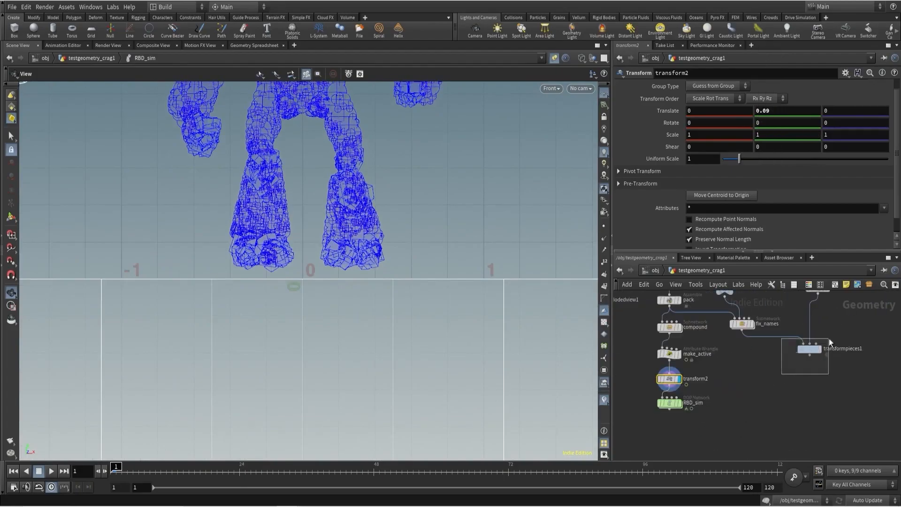
{"action": "left_click", "coordinate": [817, 349]}
{"action": "scroll", "coordinate": [792, 364], "scroll_direction": "down", "scroll_amount": 2}
{"action": "left_click_drag", "start_coordinate": [710, 390], "coordinate": [714, 321]}
{"action": "scroll", "coordinate": [713, 322], "scroll_direction": "up", "scroll_amount": 2}
{"action": "scroll", "coordinate": [680, 314], "scroll_direction": "down", "scroll_amount": 3}
{"action": "scroll", "coordinate": [733, 379], "scroll_direction": "up", "scroll_amount": 3}
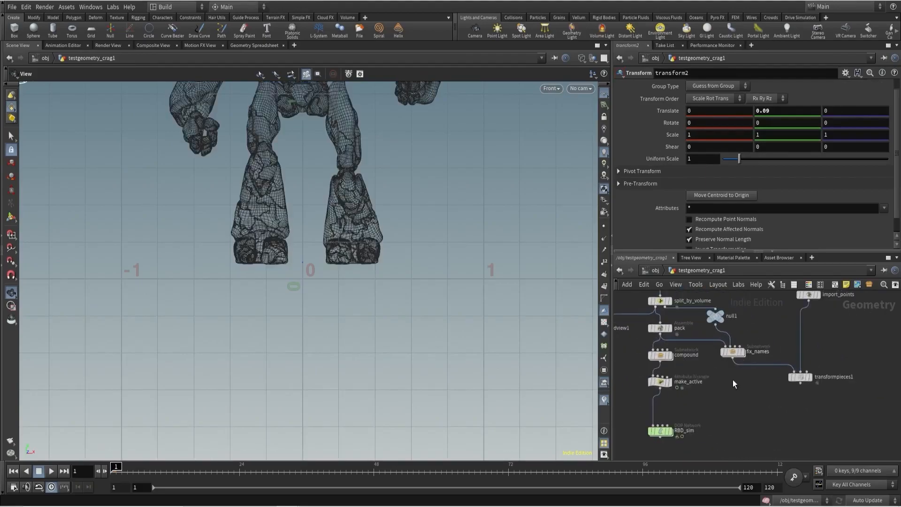
- Open RBD_sim, view it shaded through cam1, and play the simulation to about frame 80
{"action": "left_click", "coordinate": [688, 402]}
{"action": "double_click", "coordinate": [687, 402]}
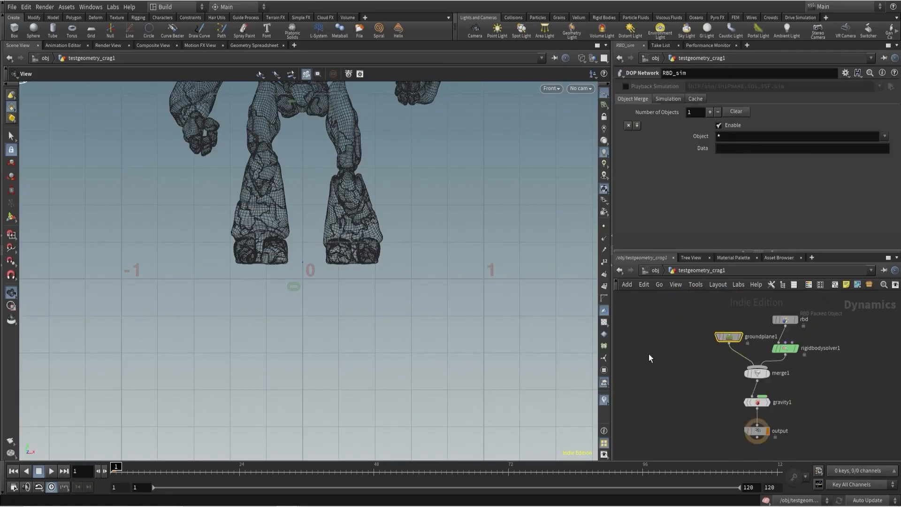
{"action": "left_click", "coordinate": [581, 88]}
{"action": "left_click", "coordinate": [577, 132]}
{"action": "key", "text": "w"}
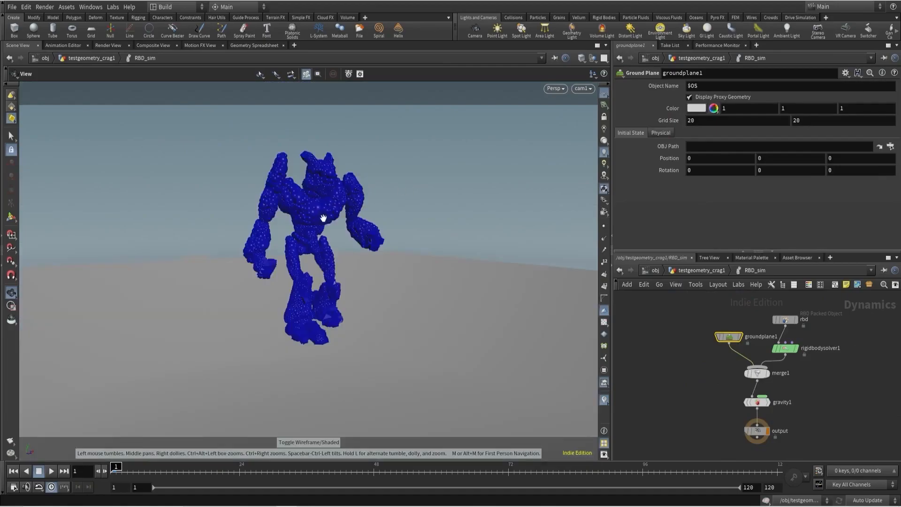
{"action": "left_click", "coordinate": [52, 471]}
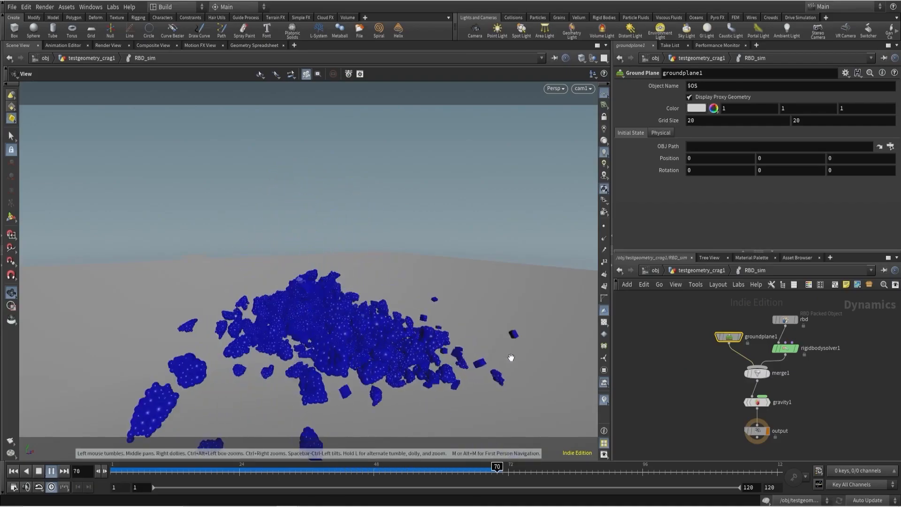
{"action": "left_click", "coordinate": [37, 471]}
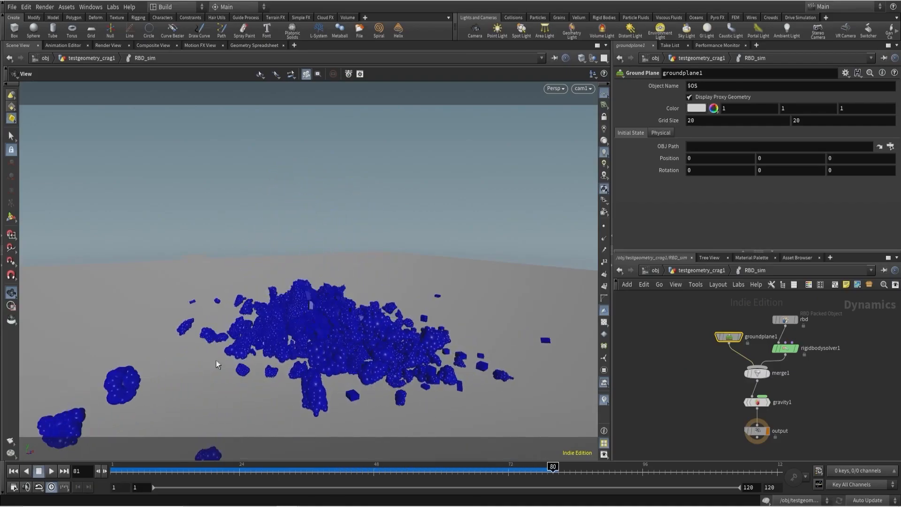
- Return to the testgeometry_crag1 network and display transformpieces1
{"action": "left_click", "coordinate": [694, 270]}
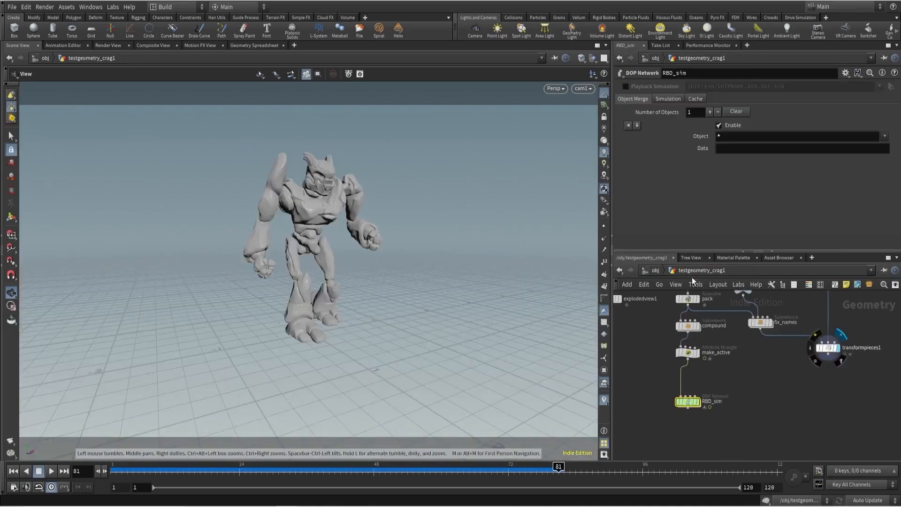
{"action": "left_click", "coordinate": [837, 347]}
{"action": "left_click", "coordinate": [826, 347]}
- Examine in front view how the fallen pieces rest on the ground line, in shaded and wireframe display
{"action": "key", "text": "space+3"}
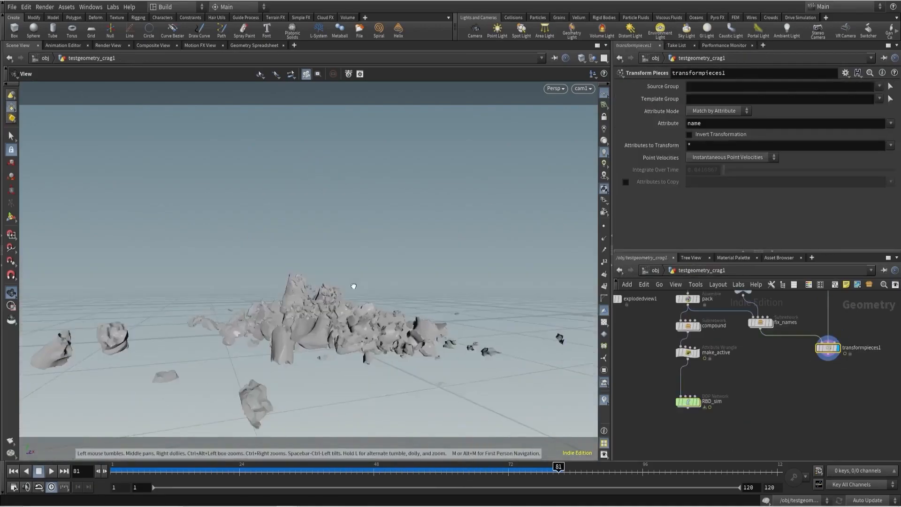
{"action": "right_click_drag", "start_coordinate": [308, 297], "coordinate": [312, 316]}
{"action": "middle_click_drag", "start_coordinate": [312, 316], "coordinate": [431, 257]}
{"action": "right_click_drag", "start_coordinate": [229, 283], "coordinate": [311, 269]}
{"action": "middle_click_drag", "start_coordinate": [393, 282], "coordinate": [190, 275]}
{"action": "right_click_drag", "start_coordinate": [190, 275], "coordinate": [328, 268]}
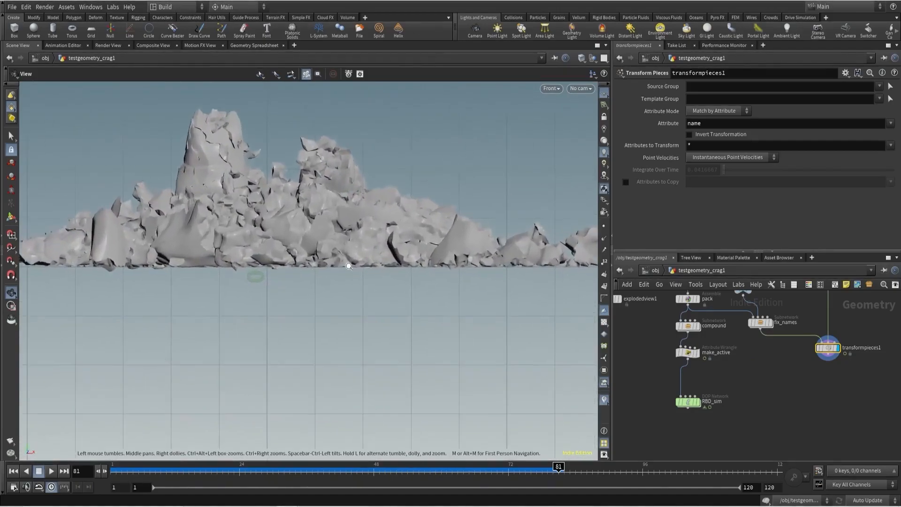
{"action": "middle_click_drag", "start_coordinate": [364, 268], "coordinate": [198, 265]}
{"action": "middle_click_drag", "start_coordinate": [510, 276], "coordinate": [375, 271]}
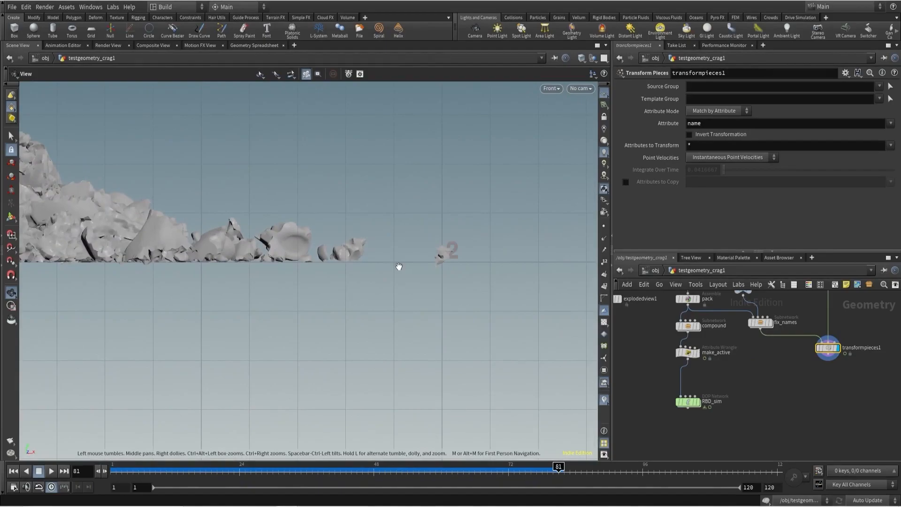
{"action": "key", "text": "w"}
{"action": "right_click_drag", "start_coordinate": [417, 262], "coordinate": [461, 273]}
- Review the group setting of split_by_volume and select transformpieces1 again
{"action": "scroll", "coordinate": [789, 356], "scroll_direction": "down", "scroll_amount": 3}
{"action": "middle_click_drag", "start_coordinate": [789, 356], "coordinate": [791, 391]}
{"action": "scroll", "coordinate": [710, 334], "scroll_direction": "up", "scroll_amount": 3}
{"action": "left_click", "coordinate": [747, 349]}
{"action": "middle_click_drag", "start_coordinate": [840, 345], "coordinate": [751, 326]}
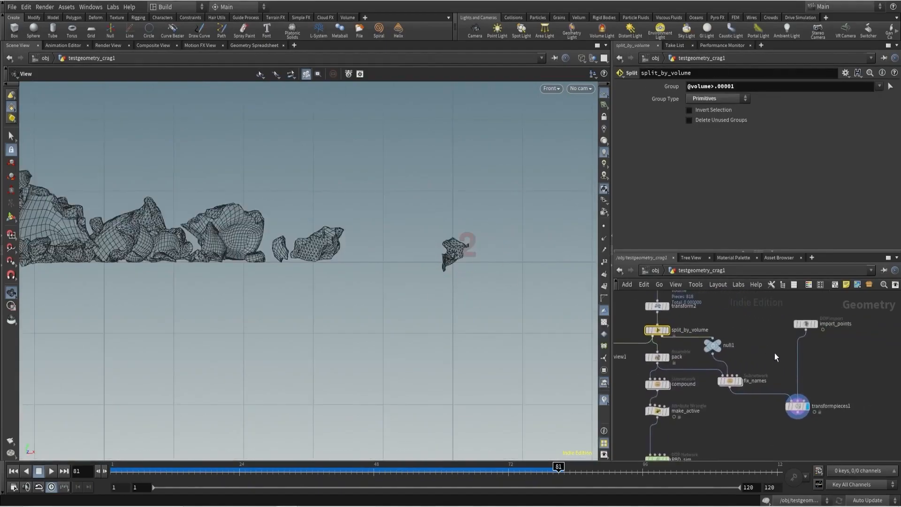
{"action": "left_click_drag", "start_coordinate": [817, 409], "coordinate": [817, 410]}
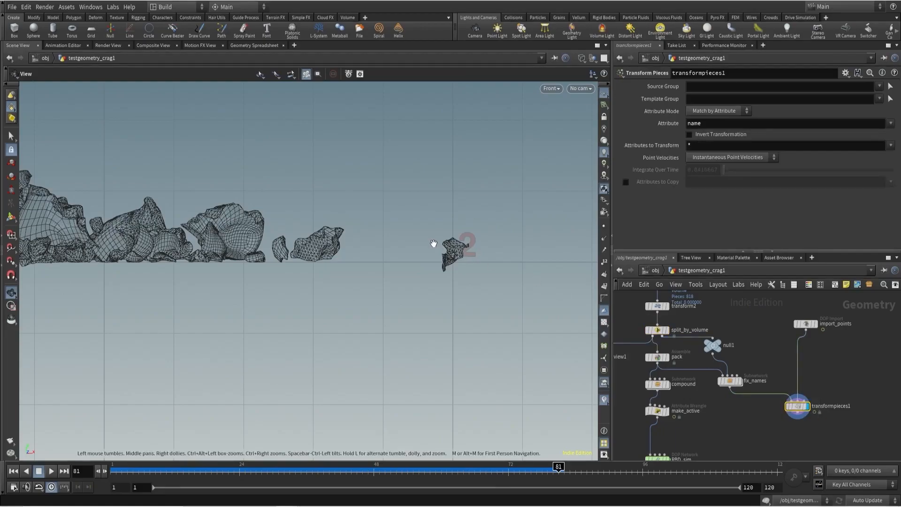
- View the collapsed pieces shaded through cam1 and scrub the timeline to frame 97
{"action": "scroll", "coordinate": [429, 242], "scroll_direction": "up", "scroll_amount": 3}
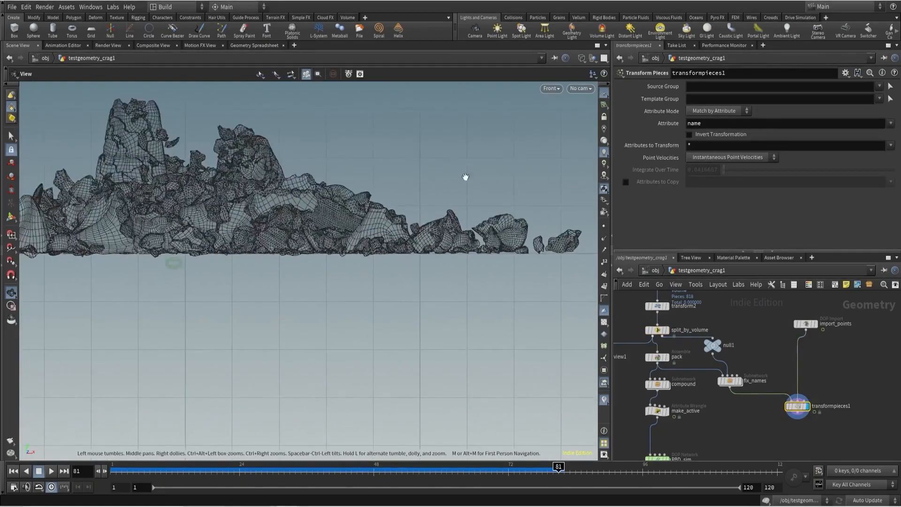
{"action": "left_click", "coordinate": [580, 89]}
{"action": "mouse_move", "coordinate": [587, 151]}
{"action": "left_click", "coordinate": [587, 134]}
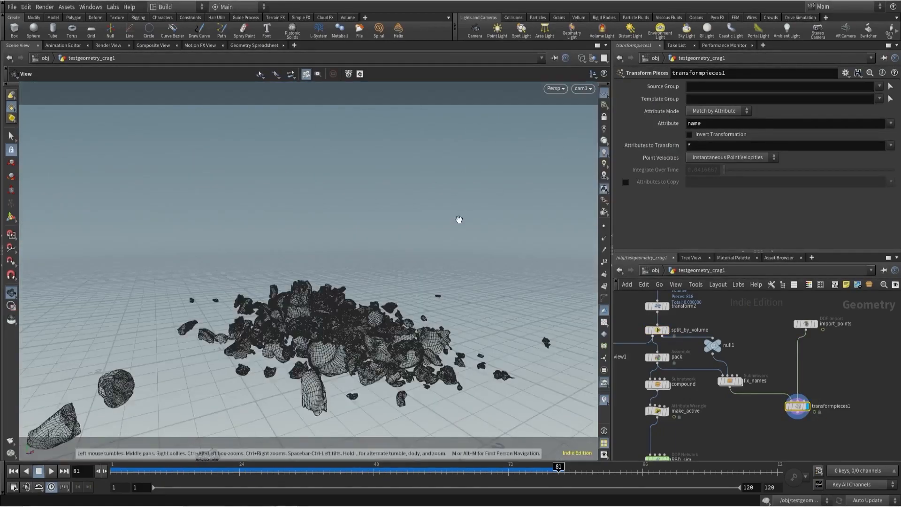
{"action": "key", "text": "w"}
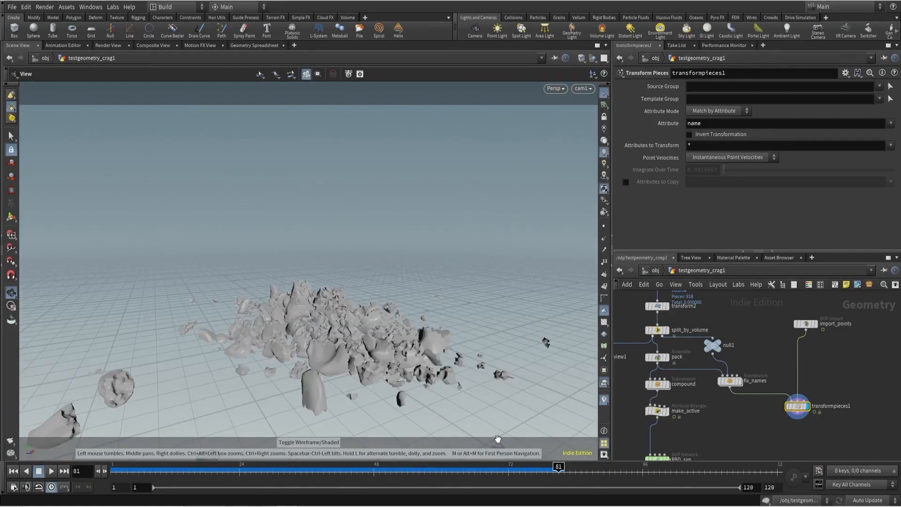
{"action": "left_click_drag", "start_coordinate": [491, 470], "coordinate": [649, 333]}
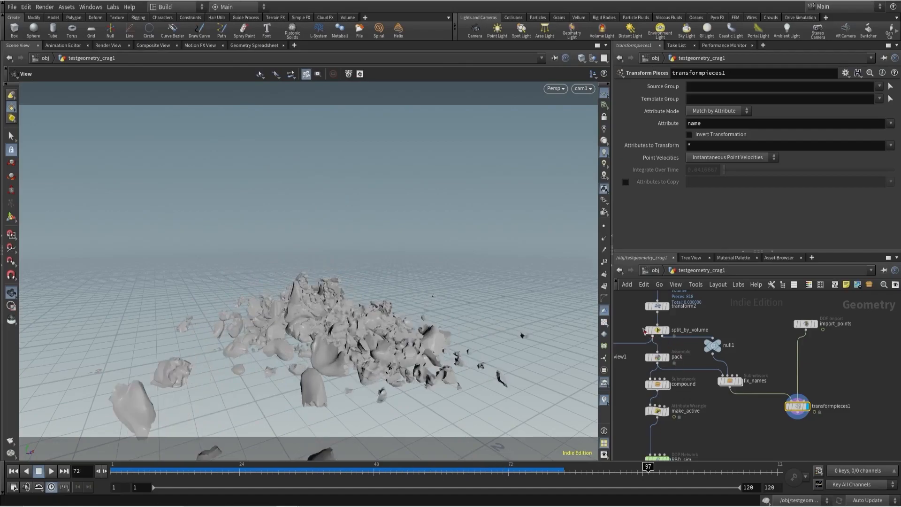
- Check the volume threshold on split_by_volume once more before reselecting transformpieces1
{"action": "left_click", "coordinate": [654, 331]}
{"action": "middle_click_drag", "start_coordinate": [633, 339], "coordinate": [646, 336]}
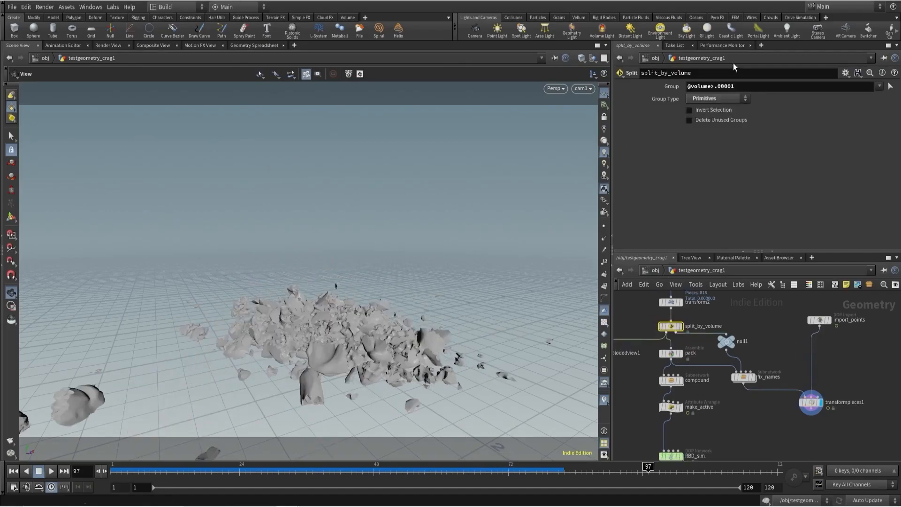
{"action": "left_click", "coordinate": [811, 402]}
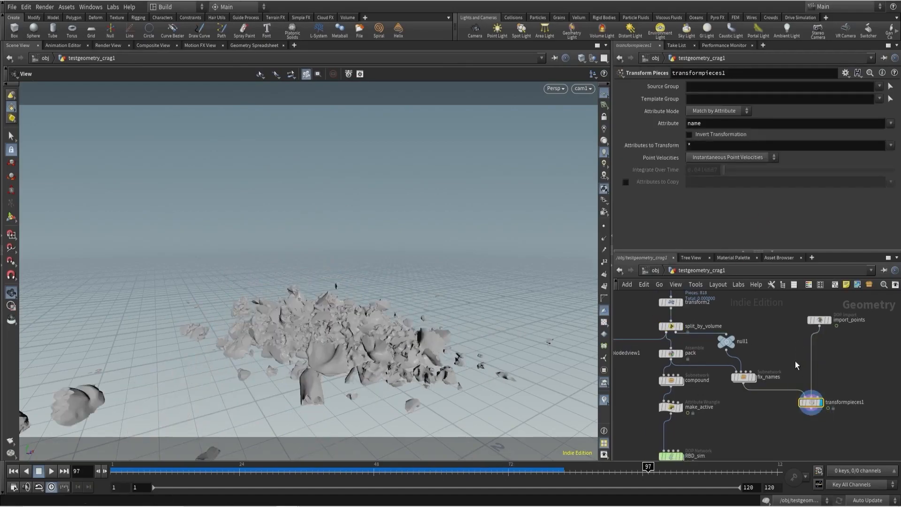
- Return the timeline to frame 1 and display the split_by_volume node inside the compound subnetwork
{"action": "left_click_drag", "start_coordinate": [190, 471], "coordinate": [157, 470]}
{"action": "left_click_drag", "start_coordinate": [290, 470], "coordinate": [109, 452]}
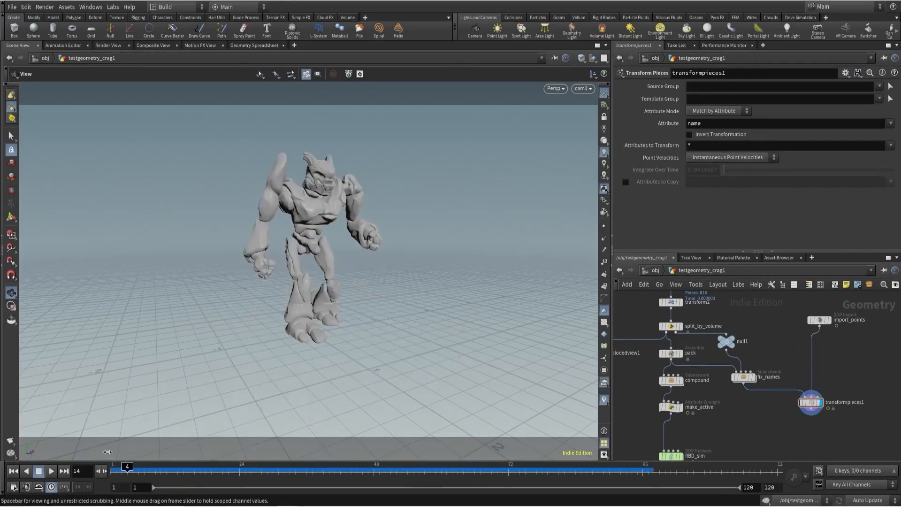
{"action": "scroll", "coordinate": [668, 380], "scroll_direction": "up", "scroll_amount": 3}
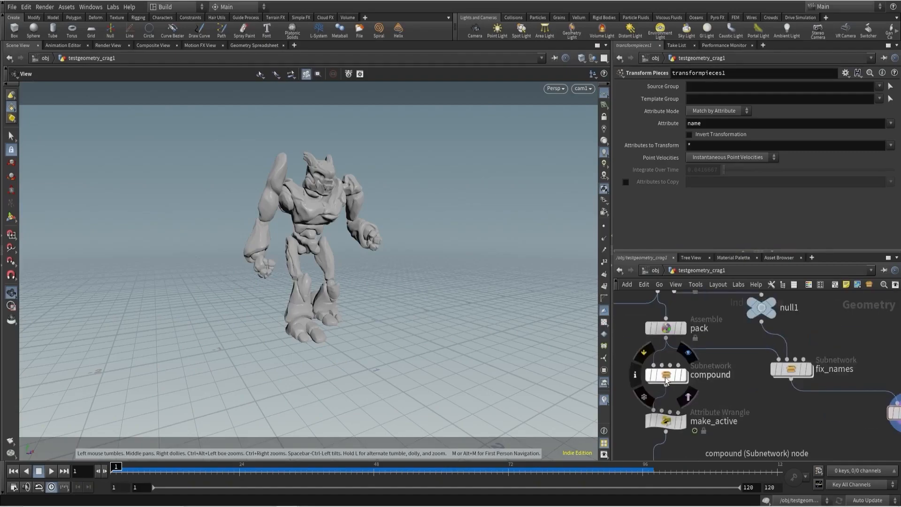
{"action": "double_click", "coordinate": [665, 378]}
{"action": "scroll", "coordinate": [680, 348], "scroll_direction": "down", "scroll_amount": 5}
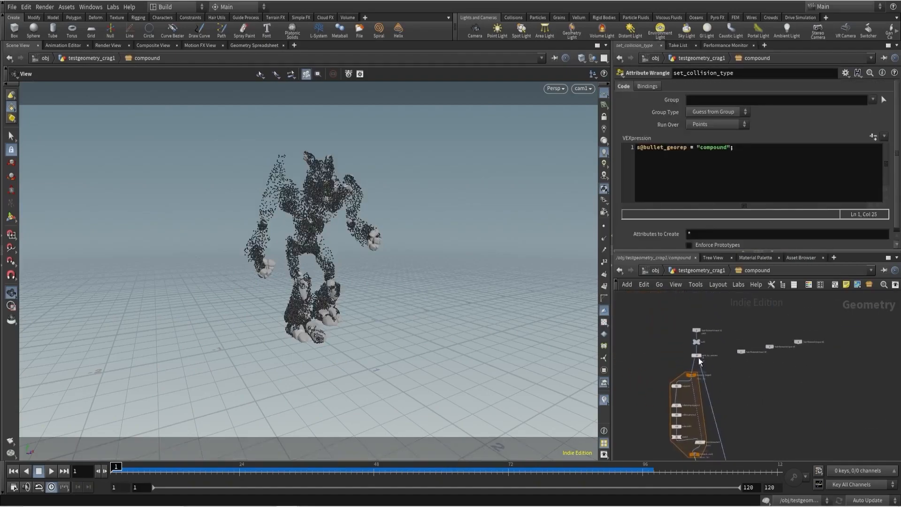
{"action": "scroll", "coordinate": [702, 367], "scroll_direction": "up", "scroll_amount": 5}
{"action": "left_click", "coordinate": [699, 361]}
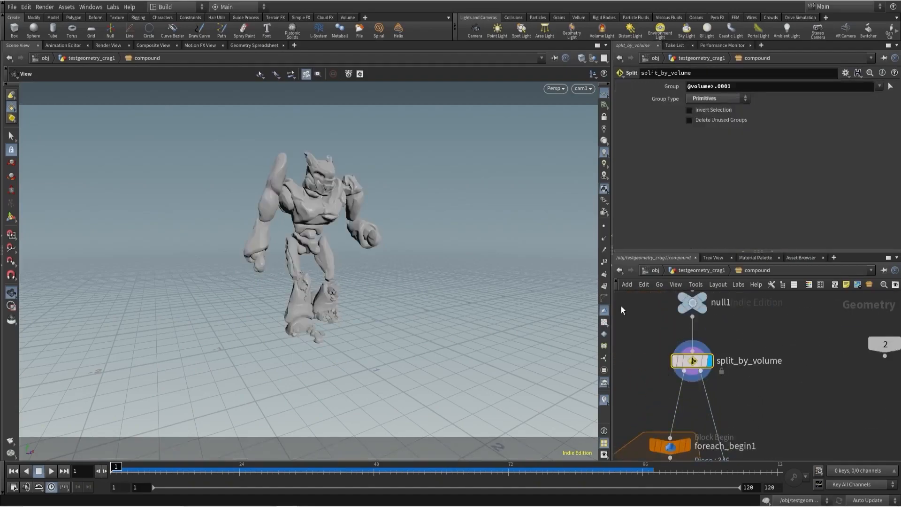
- Select the pieces around one lower leg and foot in the viewport and separate them with a Split node after split_by_volume
{"action": "left_click_drag", "start_coordinate": [271, 245], "coordinate": [227, 249]}
{"action": "right_click_drag", "start_coordinate": [227, 249], "coordinate": [247, 197]}
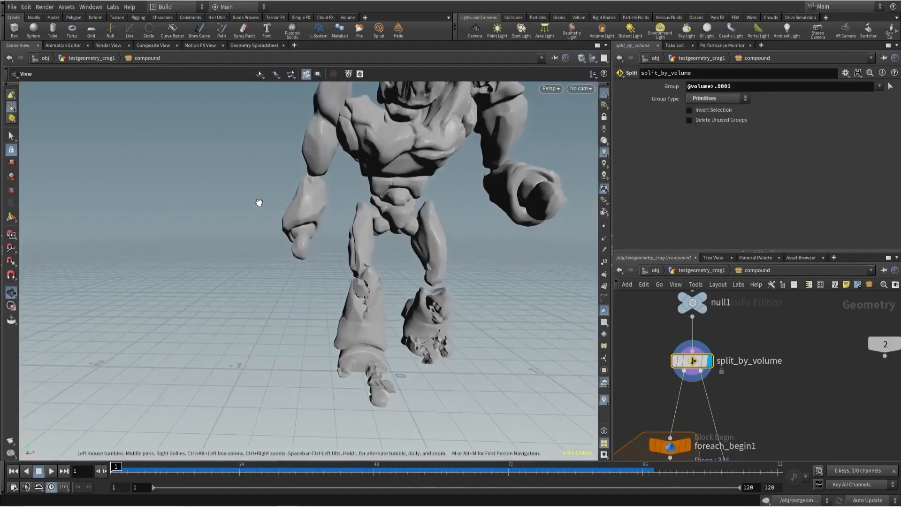
{"action": "left_click_drag", "start_coordinate": [247, 197], "coordinate": [421, 287]}
{"action": "right_click_drag", "start_coordinate": [420, 288], "coordinate": [397, 287]}
{"action": "middle_click_drag", "start_coordinate": [397, 288], "coordinate": [352, 251]}
{"action": "left_click_drag", "start_coordinate": [352, 251], "coordinate": [343, 251]}
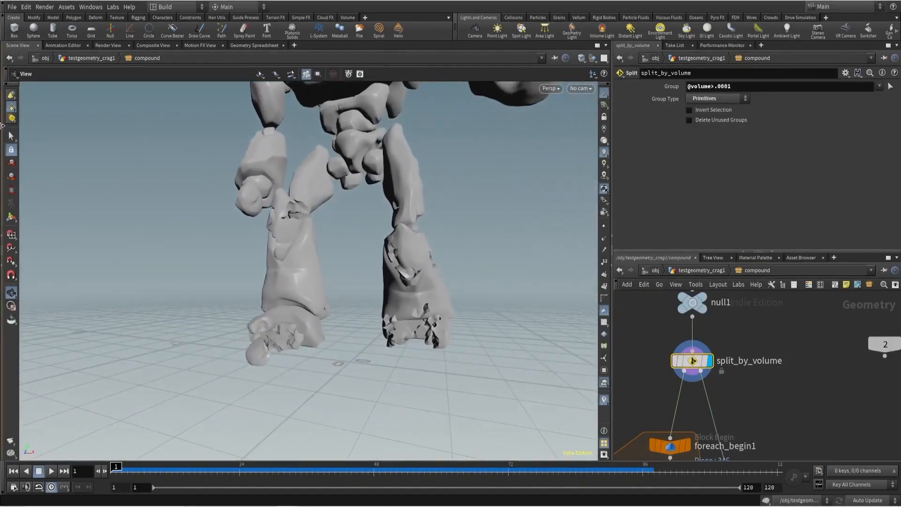
{"action": "left_click", "coordinate": [11, 136]}
{"action": "left_click", "coordinate": [349, 75]}
{"action": "left_click", "coordinate": [350, 94]}
{"action": "left_click_drag", "start_coordinate": [359, 219], "coordinate": [495, 390]}
{"action": "key", "text": "Tab"}
{"action": "type", "text": "spl"}
{"action": "key", "text": "Return"}
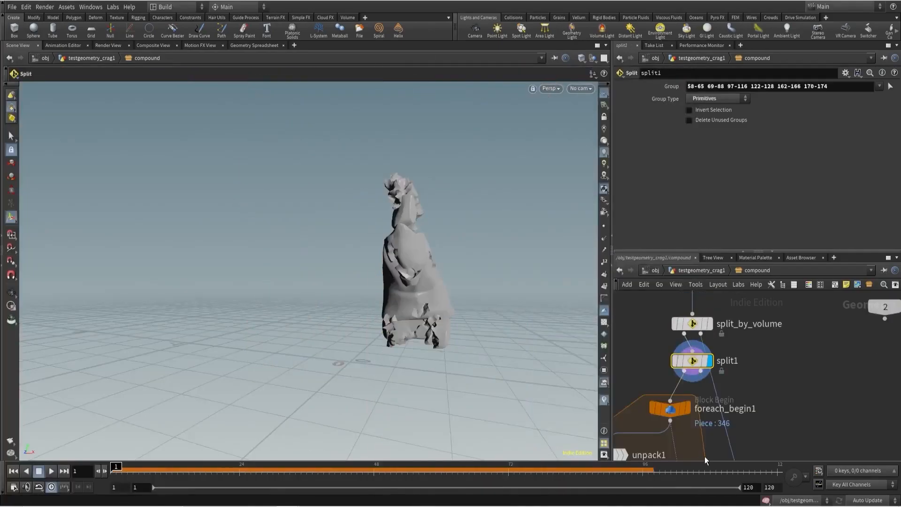
- Turn on Invert Selection for the new leg Split node
{"action": "scroll", "coordinate": [705, 456], "scroll_direction": "down", "scroll_amount": 3}
{"action": "middle_click_drag", "start_coordinate": [705, 456], "coordinate": [676, 370]}
{"action": "left_click", "coordinate": [689, 110]}
- Duplicate the box collision wrangle as set_collision_type2 and feed it from the second output of split1
{"action": "scroll", "coordinate": [747, 443], "scroll_direction": "down", "scroll_amount": 3}
{"action": "middle_click_drag", "start_coordinate": [747, 443], "coordinate": [678, 323]}
{"action": "scroll", "coordinate": [678, 323], "scroll_direction": "up", "scroll_amount": 1}
{"action": "left_click_drag", "start_coordinate": [699, 376], "coordinate": [727, 411]}
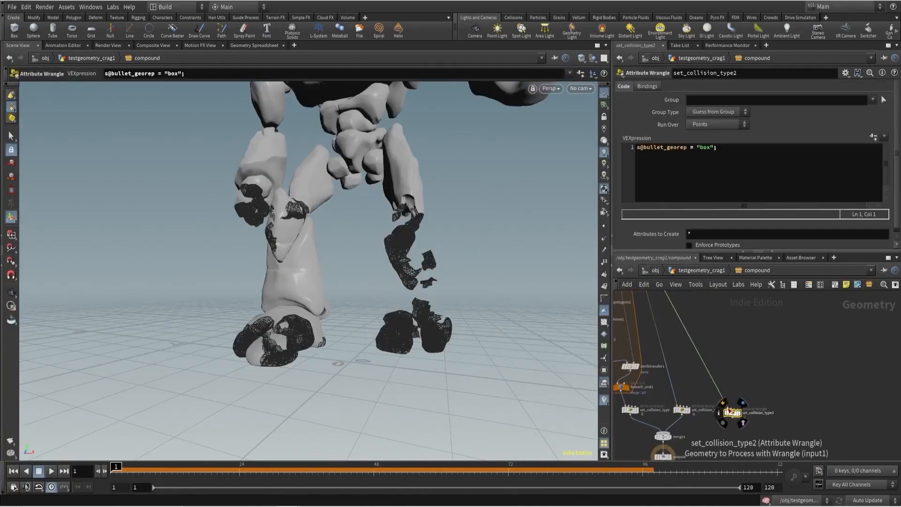
{"action": "left_click", "coordinate": [727, 408]}
{"action": "scroll", "coordinate": [728, 407], "scroll_direction": "down", "scroll_amount": 2}
{"action": "middle_click_drag", "start_coordinate": [675, 294], "coordinate": [703, 372]}
{"action": "scroll", "coordinate": [703, 371], "scroll_direction": "up", "scroll_amount": 4}
{"action": "left_click", "coordinate": [679, 363]}
{"action": "scroll", "coordinate": [686, 369], "scroll_direction": "down", "scroll_amount": 4}
{"action": "middle_click_drag", "start_coordinate": [724, 430], "coordinate": [728, 398]}
{"action": "scroll", "coordinate": [728, 398], "scroll_direction": "up", "scroll_amount": 3}
- Set bullet_georep to "convex_hull" in set_collision_type2 and wire the wrangle into merge1
{"action": "double_click", "coordinate": [704, 147]}
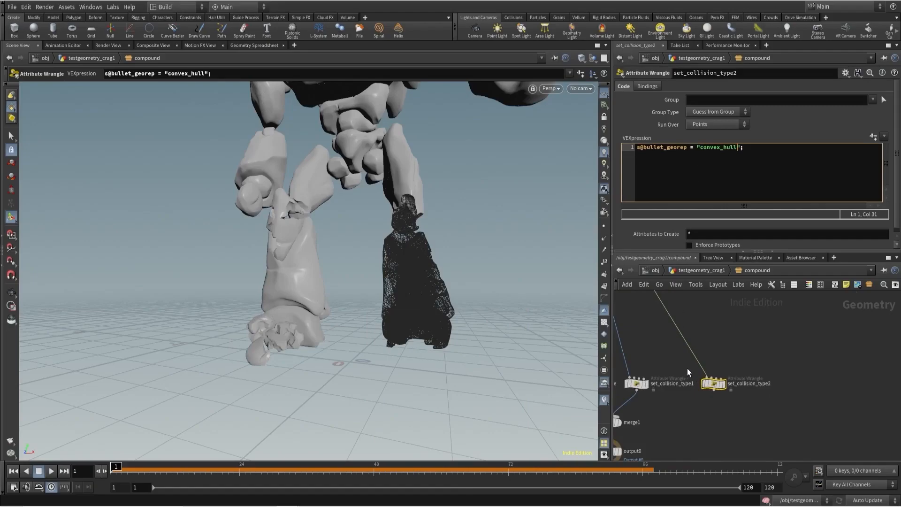
{"action": "left_click", "coordinate": [716, 395]}
{"action": "middle_click_drag", "start_coordinate": [697, 409], "coordinate": [741, 382]}
{"action": "left_click", "coordinate": [674, 383]}
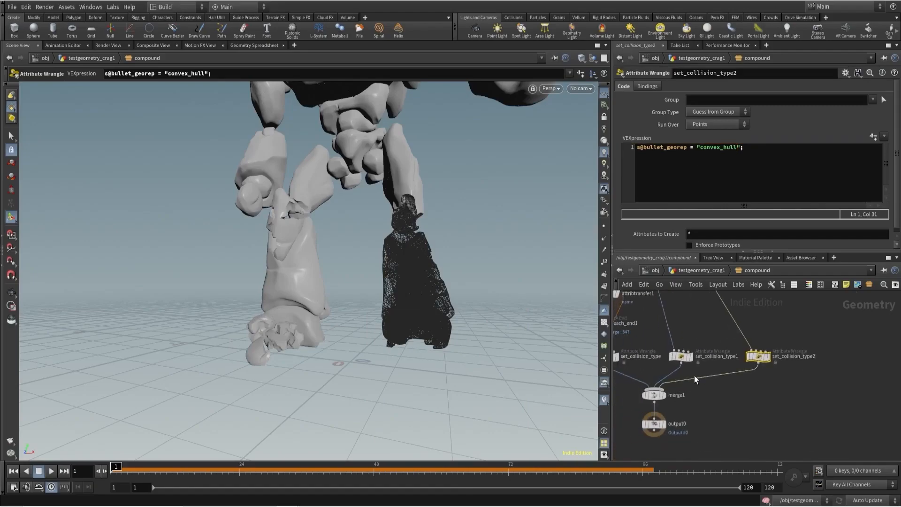
- Check the Bullet geometry representation of the rbd packed object inside RBD_sim, then return to testgeometry_crag1
{"action": "key", "text": "u"}
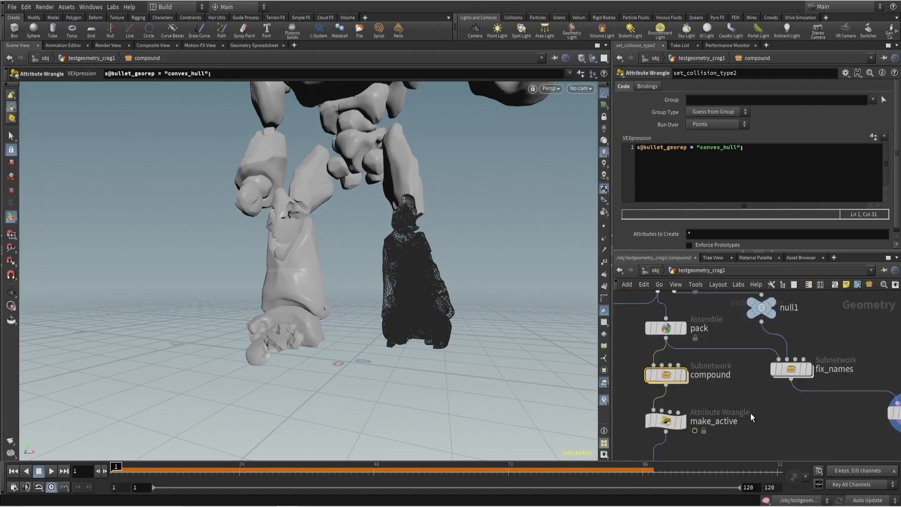
{"action": "middle_click_drag", "start_coordinate": [741, 395], "coordinate": [737, 366]}
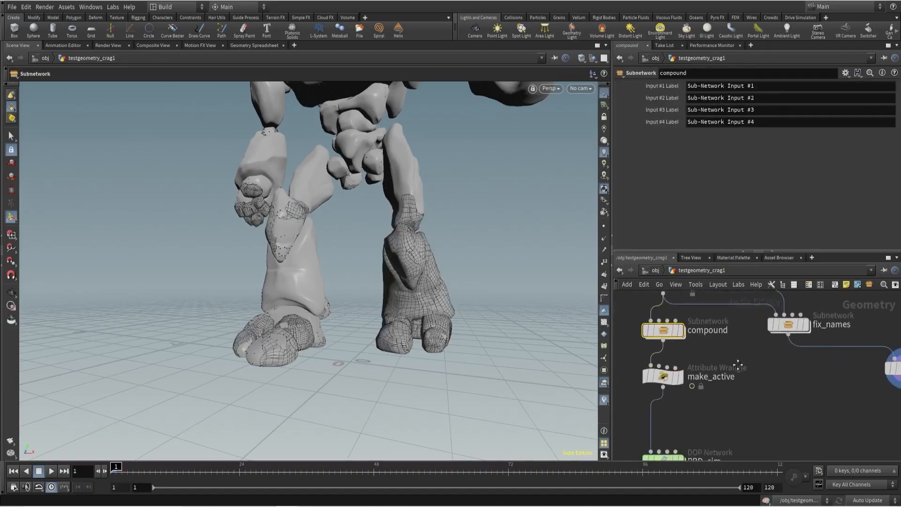
{"action": "double_click", "coordinate": [688, 422]}
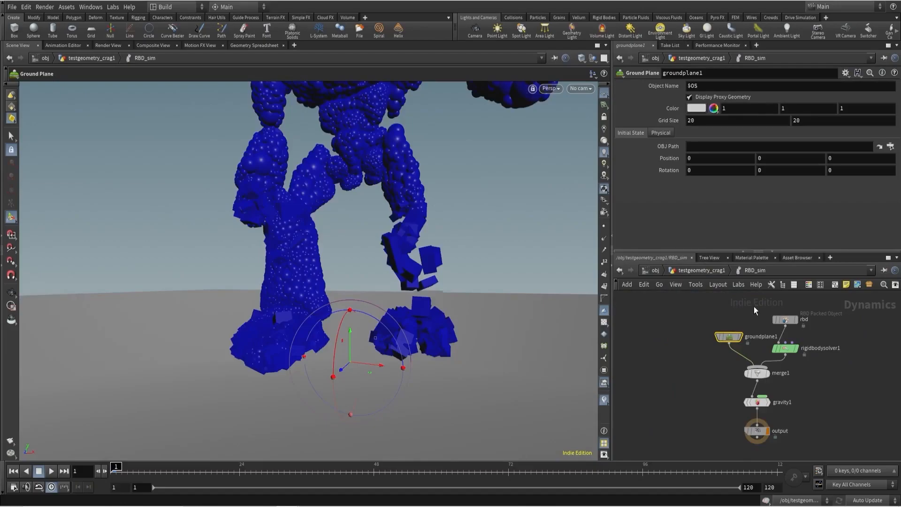
{"action": "left_click", "coordinate": [783, 319]}
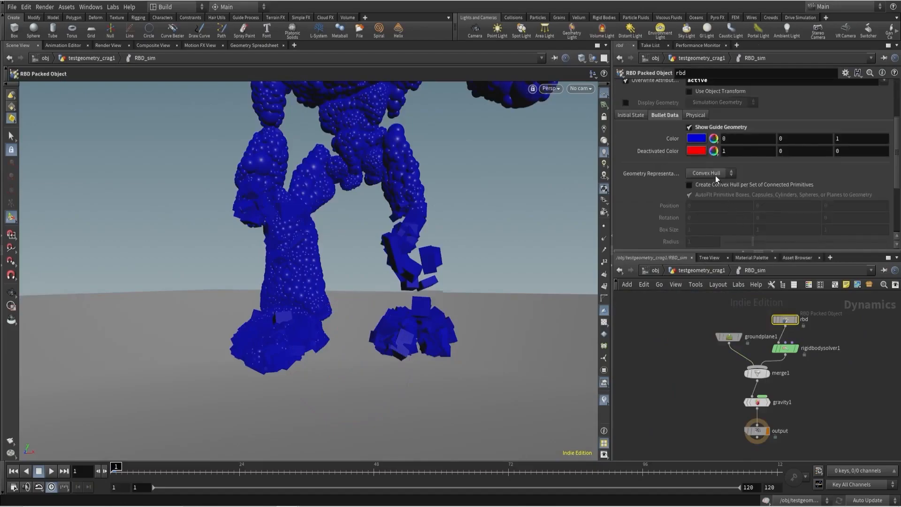
{"action": "left_click", "coordinate": [706, 271]}
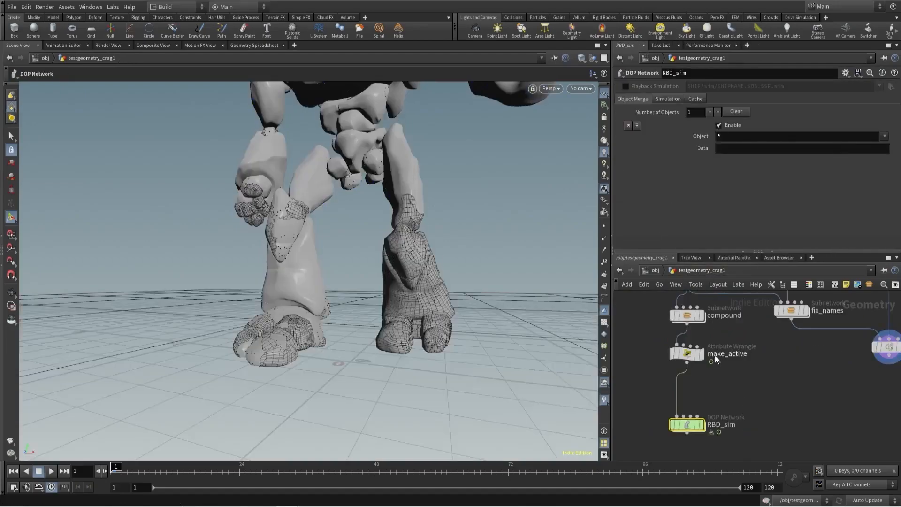
- Place an RBD Configure node beside set_collision_type2 in the compound subnetwork
{"action": "double_click", "coordinate": [687, 314]}
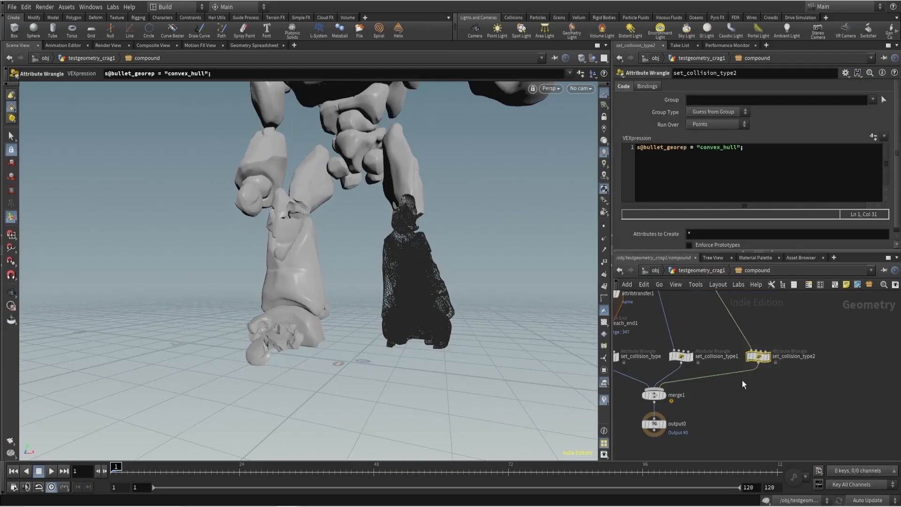
{"action": "scroll", "coordinate": [753, 382], "scroll_direction": "down", "scroll_amount": 4}
{"action": "middle_click_drag", "start_coordinate": [769, 381], "coordinate": [733, 378]}
{"action": "scroll", "coordinate": [745, 376], "scroll_direction": "up", "scroll_amount": 2}
{"action": "left_click", "coordinate": [767, 373]}
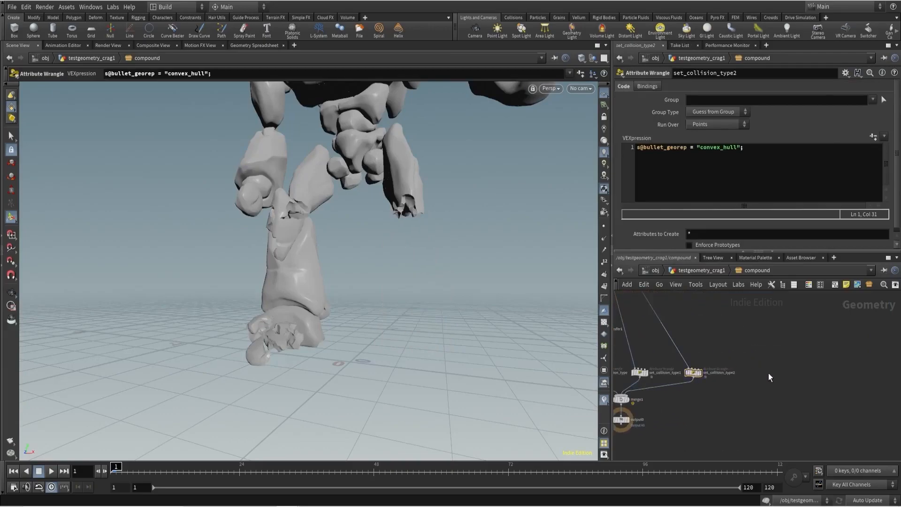
{"action": "key", "text": "Tab"}
{"action": "type", "text": "rbdc"}
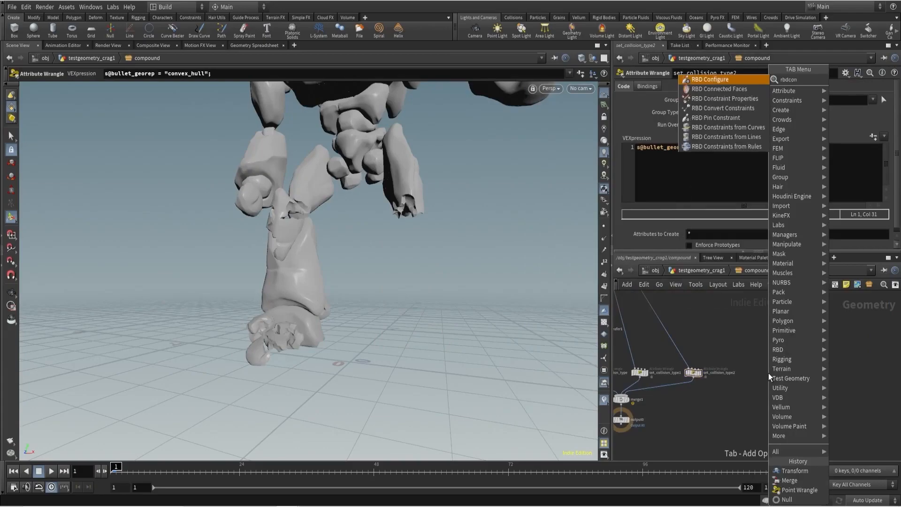
{"action": "key", "text": "Return"}
{"action": "left_click", "coordinate": [767, 373]}
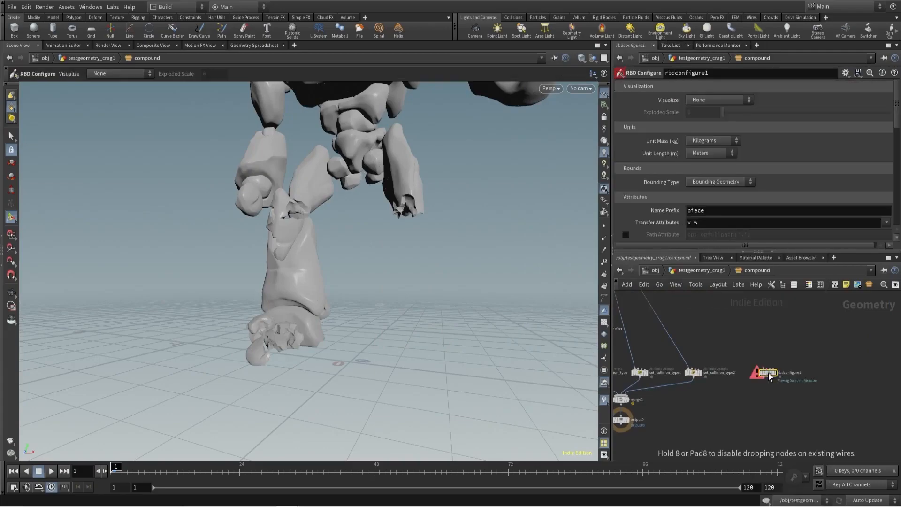
- Add a test sphere and connect it to the first input of rbdconfigure1
{"action": "key", "text": "Tab"}
{"action": "type", "text": "sphere"}
{"action": "key", "text": "Return"}
{"action": "left_click", "coordinate": [755, 340]}
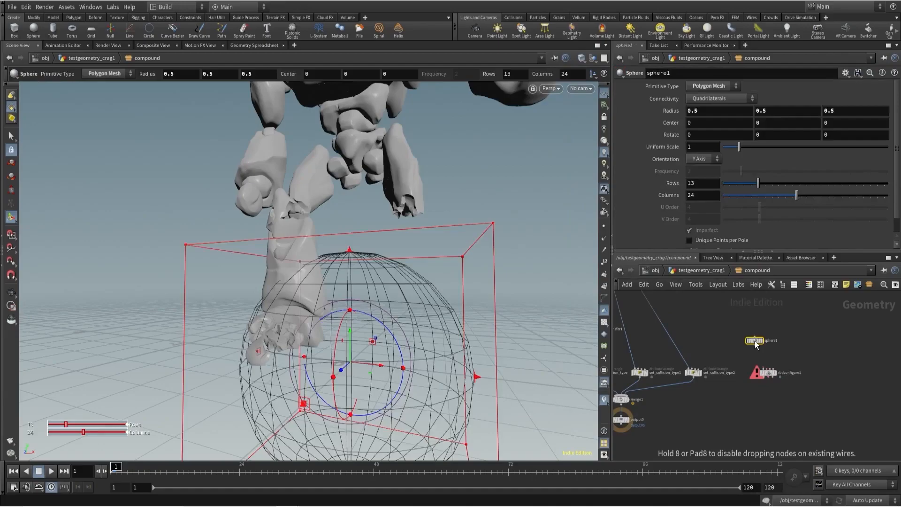
{"action": "scroll", "coordinate": [754, 341], "scroll_direction": "up", "scroll_amount": 5}
{"action": "left_click", "coordinate": [754, 351]}
{"action": "left_click", "coordinate": [787, 409]}
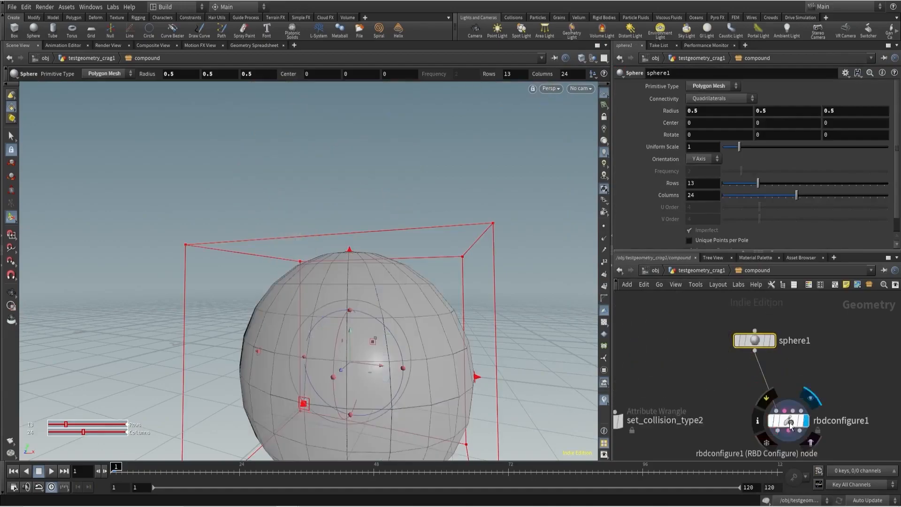
- Enable Geometry Representation as Convex Hull in the collision shape settings of rbdconfigure1
{"action": "left_click", "coordinate": [789, 425]}
{"action": "scroll", "coordinate": [681, 164], "scroll_direction": "down", "scroll_amount": 10}
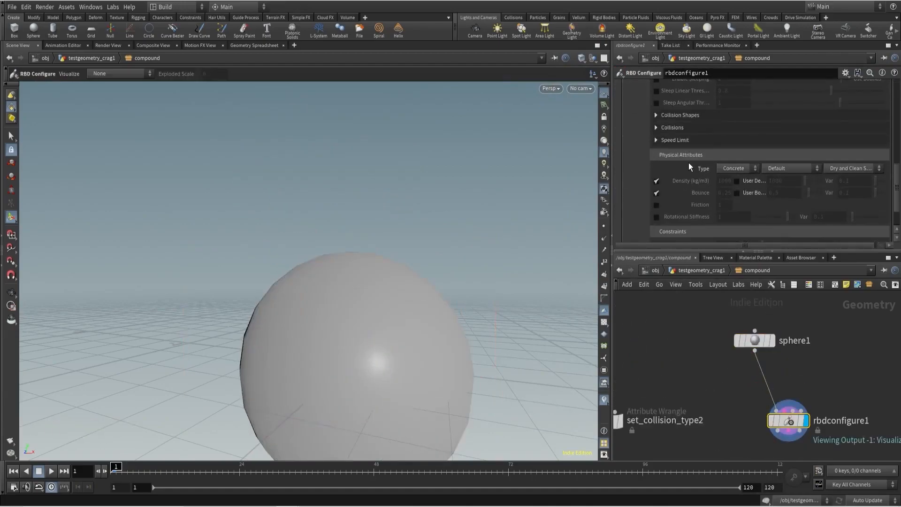
{"action": "scroll", "coordinate": [668, 152], "scroll_direction": "down", "scroll_amount": 3}
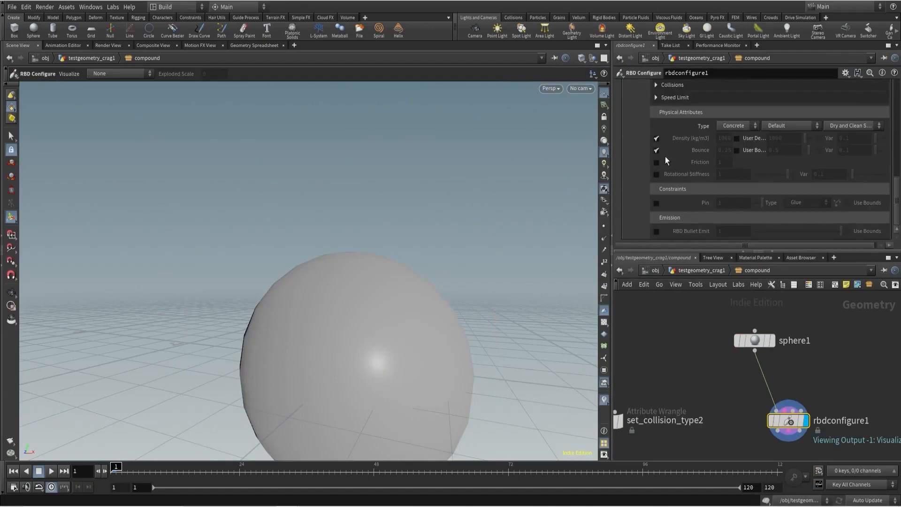
{"action": "left_click", "coordinate": [656, 85]}
{"action": "scroll", "coordinate": [650, 133], "scroll_direction": "down", "scroll_amount": 4}
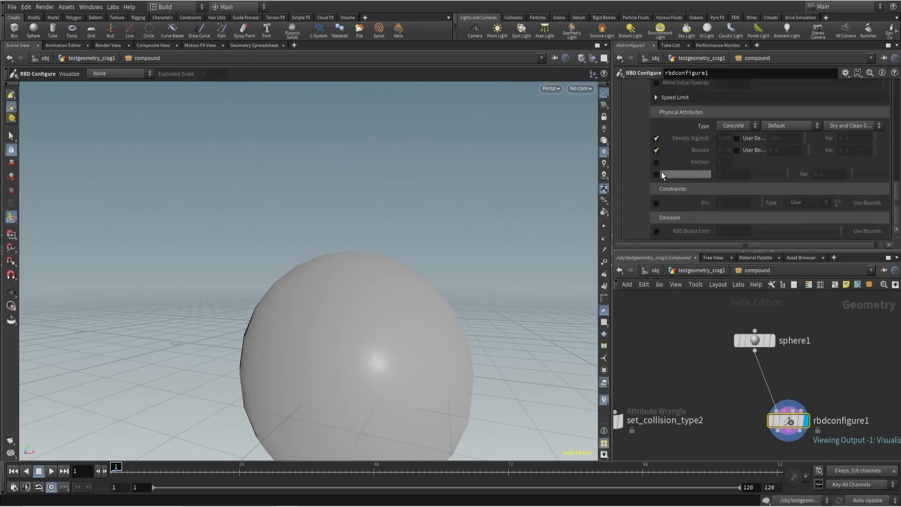
{"action": "scroll", "coordinate": [666, 178], "scroll_direction": "up", "scroll_amount": 8}
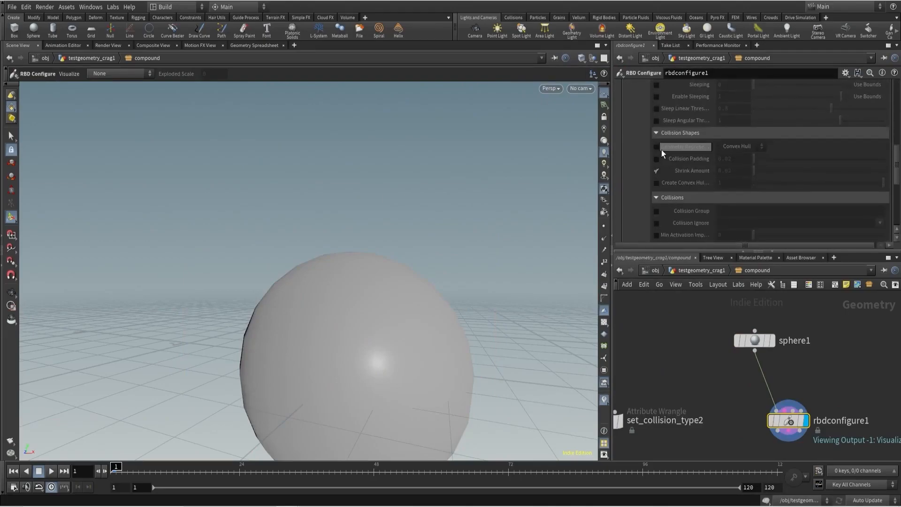
{"action": "left_click", "coordinate": [656, 147]}
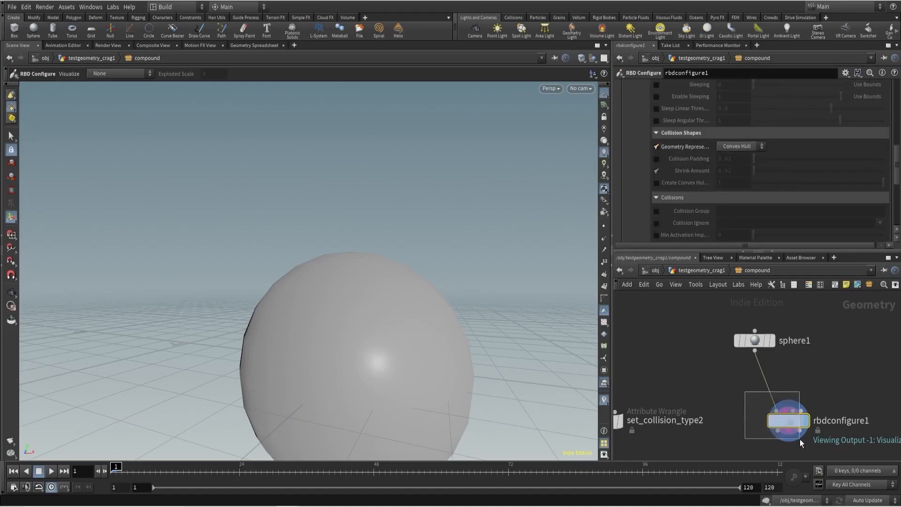
- Inspect the test sphere's bullet_georep attribute value in the Geometry Spreadsheet, widening its column
{"action": "left_click", "coordinate": [246, 45]}
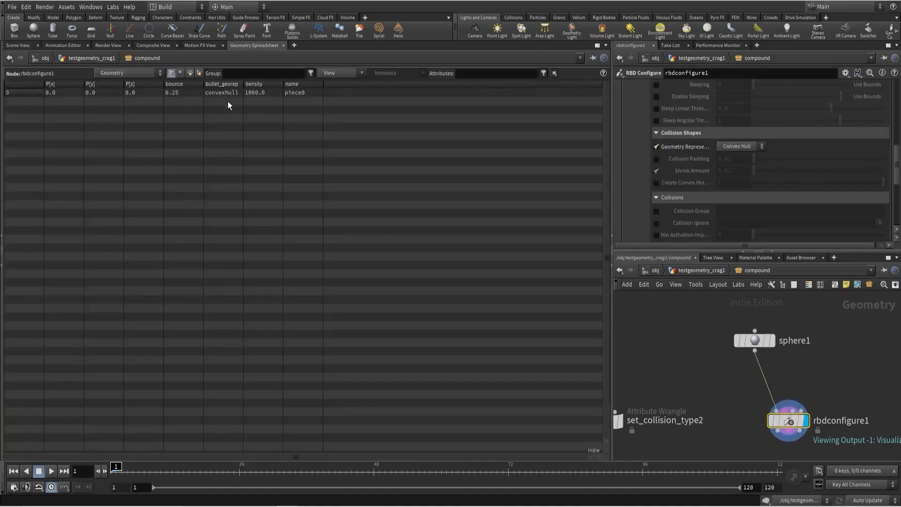
{"action": "left_click_drag", "start_coordinate": [242, 82], "coordinate": [282, 83]}
{"action": "left_click", "coordinate": [207, 94]}
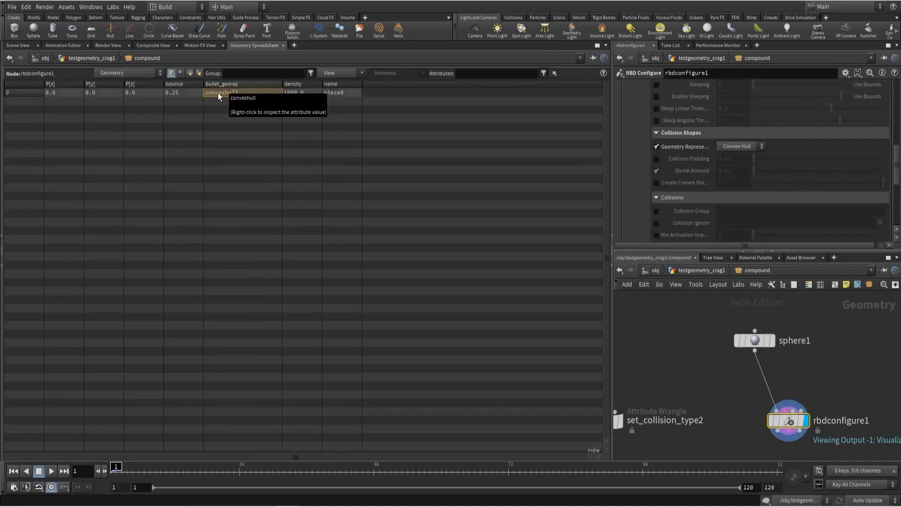
- Correct the bullet_georep value in set_collision_type2 to "convexhull"
{"action": "scroll", "coordinate": [643, 365], "scroll_direction": "down", "scroll_amount": 3}
{"action": "middle_click_drag", "start_coordinate": [642, 365], "coordinate": [702, 342]}
{"action": "left_click_drag", "start_coordinate": [702, 342], "coordinate": [672, 410]}
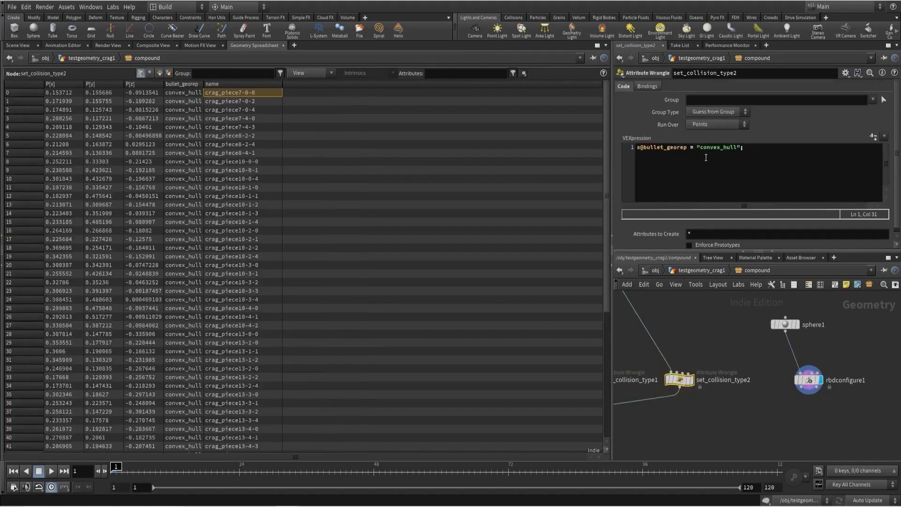
{"action": "left_click", "coordinate": [723, 149]}
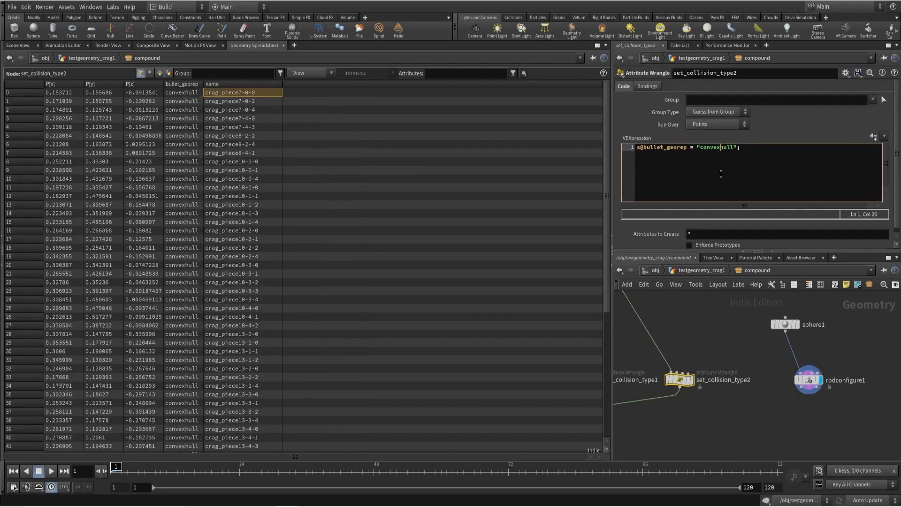
- Review the Bullet data and collision attributes available on rbdconfigure1
{"action": "scroll", "coordinate": [748, 329], "scroll_direction": "down", "scroll_amount": 5}
{"action": "left_click_drag", "start_coordinate": [745, 314], "coordinate": [795, 368]}
{"action": "scroll", "coordinate": [771, 357], "scroll_direction": "up", "scroll_amount": 3}
{"action": "scroll", "coordinate": [688, 156], "scroll_direction": "down", "scroll_amount": 4}
{"action": "scroll", "coordinate": [675, 144], "scroll_direction": "up", "scroll_amount": 5}
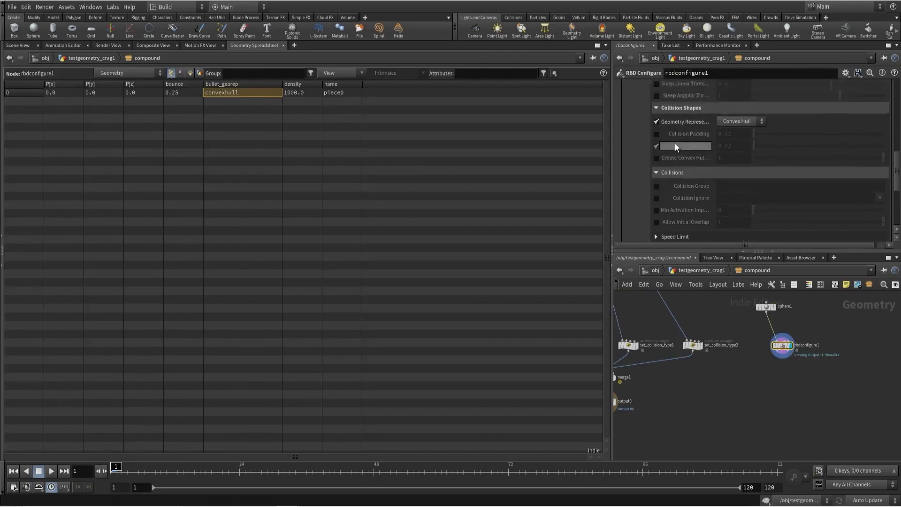
{"action": "scroll", "coordinate": [703, 152], "scroll_direction": "up", "scroll_amount": 4}
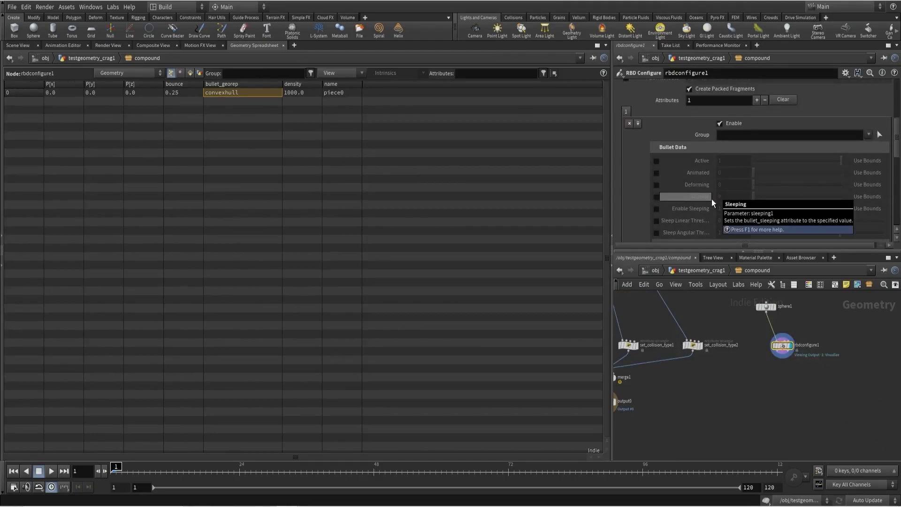
- Delete the test sphere and rbdconfigure1, and return to the 3D scene view
{"action": "left_click_drag", "start_coordinate": [740, 314], "coordinate": [790, 368]}
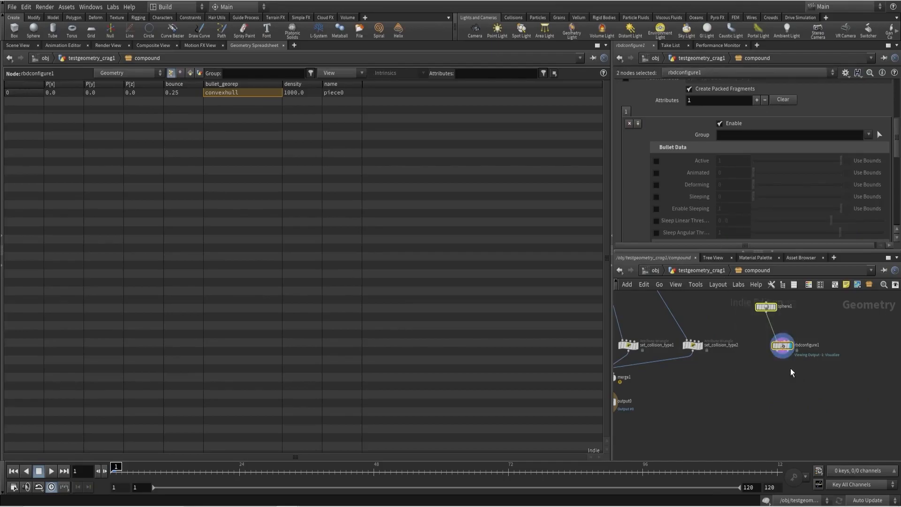
{"action": "key", "text": "Delete"}
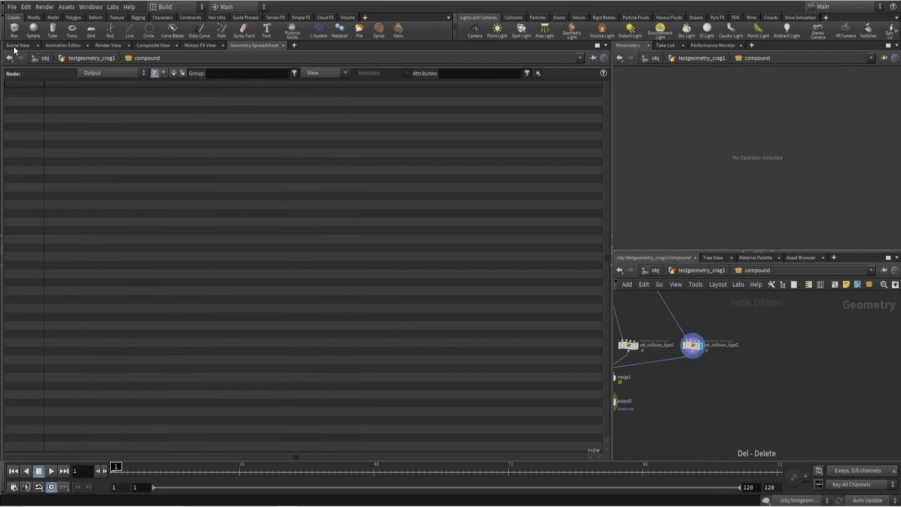
{"action": "left_click", "coordinate": [16, 46]}
{"action": "scroll", "coordinate": [723, 380], "scroll_direction": "down", "scroll_amount": 5}
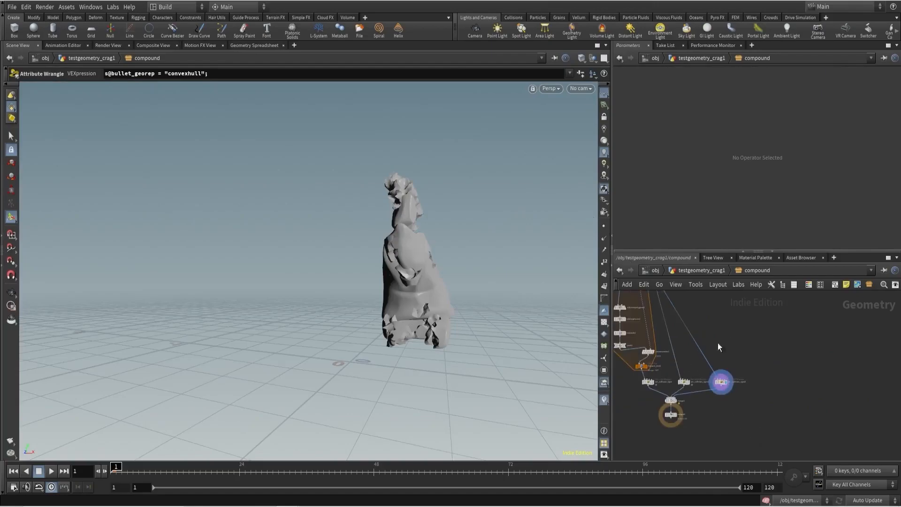
- Open the RBD_sim network and view the character's Bullet guide geometry through cam1
{"action": "left_click", "coordinate": [708, 271]}
{"action": "left_click", "coordinate": [687, 384]}
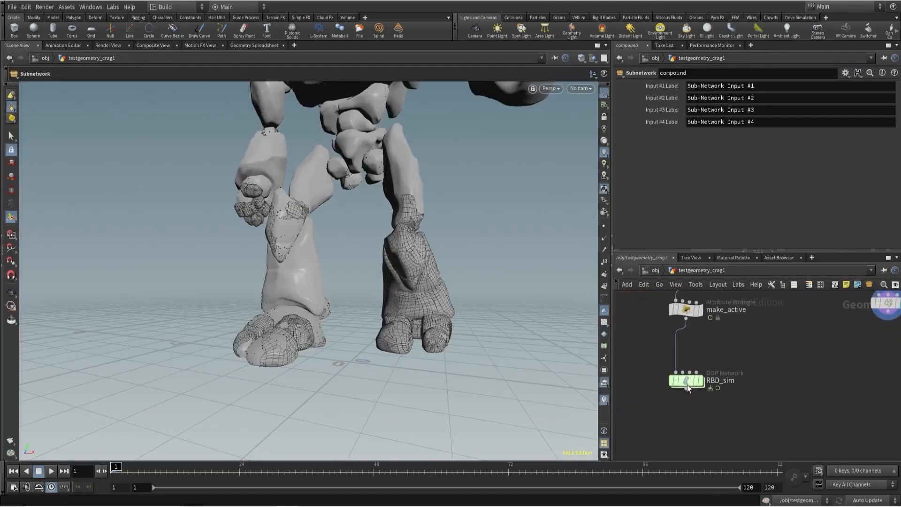
{"action": "double_click", "coordinate": [688, 381]}
{"action": "left_click_drag", "start_coordinate": [352, 256], "coordinate": [460, 255], "text": "alt"}
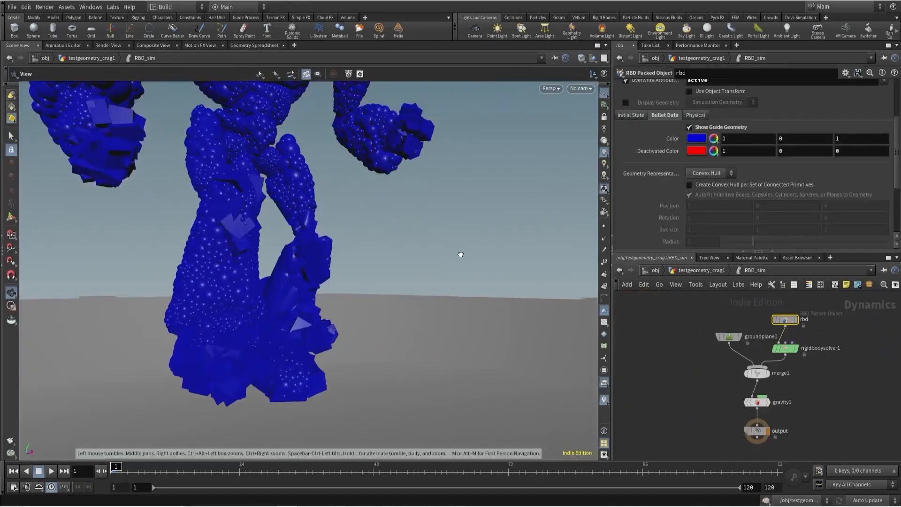
{"action": "left_click", "coordinate": [581, 89]}
{"action": "left_click", "coordinate": [589, 131]}
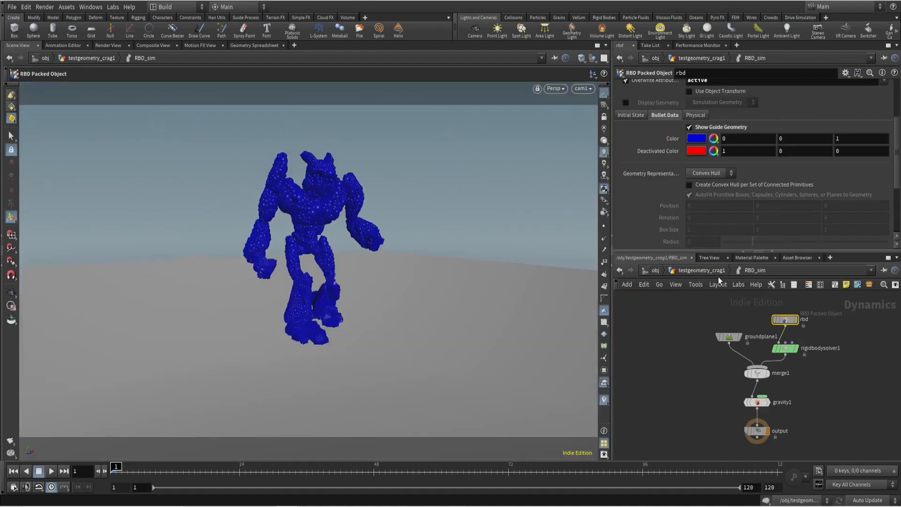
- Return to the testgeometry_crag1 network, display the Transform Pieces result and save the scene
{"action": "left_click", "coordinate": [710, 272]}
{"action": "scroll", "coordinate": [793, 351], "scroll_direction": "down", "scroll_amount": 4}
{"action": "middle_click_drag", "start_coordinate": [806, 353], "coordinate": [753, 400]}
{"action": "left_click_drag", "start_coordinate": [757, 389], "coordinate": [800, 363]}
{"action": "key", "text": "ctrl+s"}
- Maximize the scene view, generate a flipbook of the character's collapse through cam1 and play it in MPlay
{"action": "left_click", "coordinate": [602, 57]}
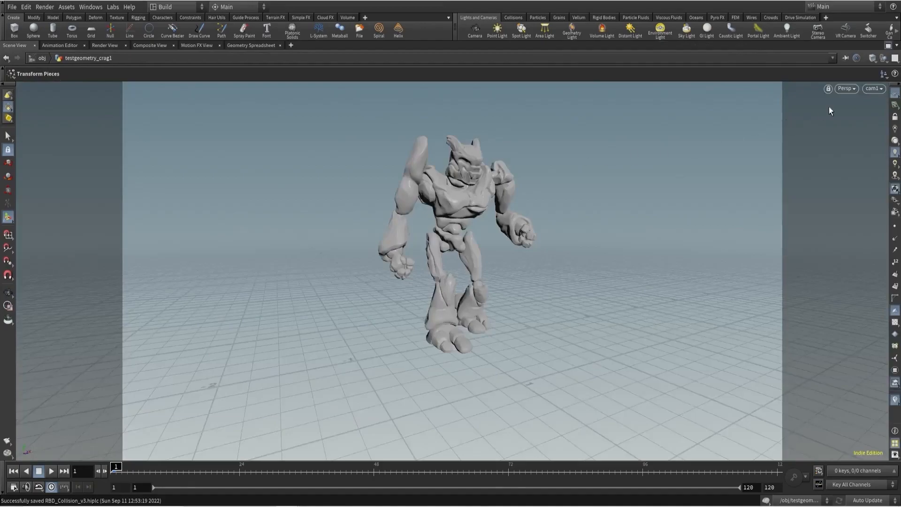
{"action": "left_click", "coordinate": [874, 89]}
{"action": "left_click", "coordinate": [838, 131]}
{"action": "left_click", "coordinate": [3, 23]}
{"action": "right_click", "coordinate": [8, 441]}
{"action": "left_click", "coordinate": [35, 447]}
{"action": "left_click", "coordinate": [90, 334]}
{"action": "left_click_drag", "start_coordinate": [103, 288], "coordinate": [348, 127]}
{"action": "left_click", "coordinate": [390, 333]}
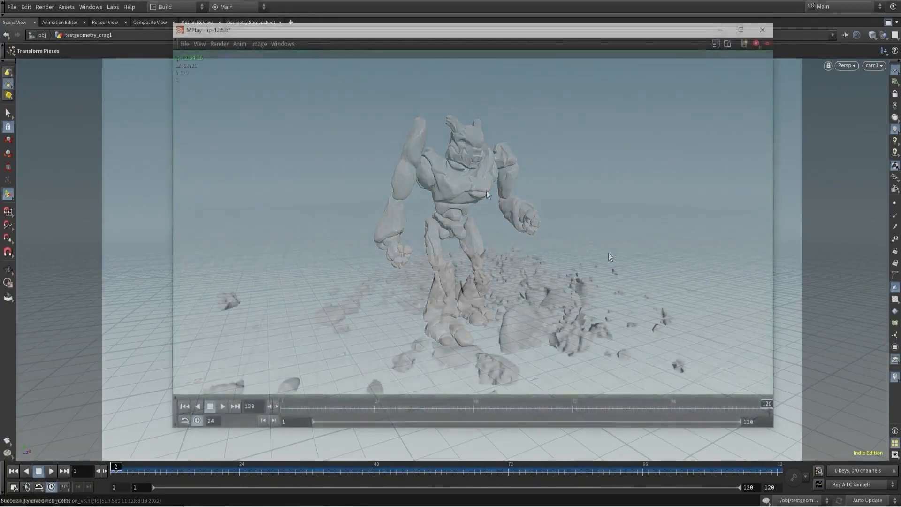
{"action": "left_click", "coordinate": [223, 406]}
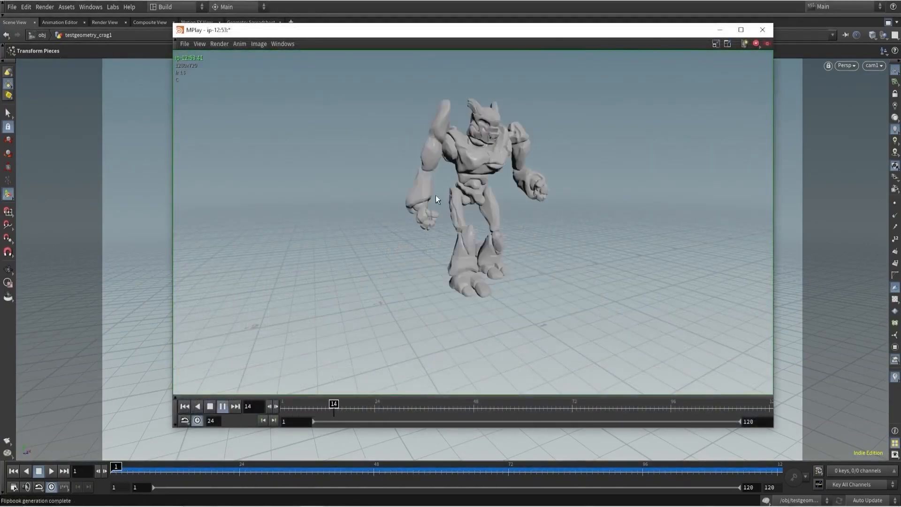
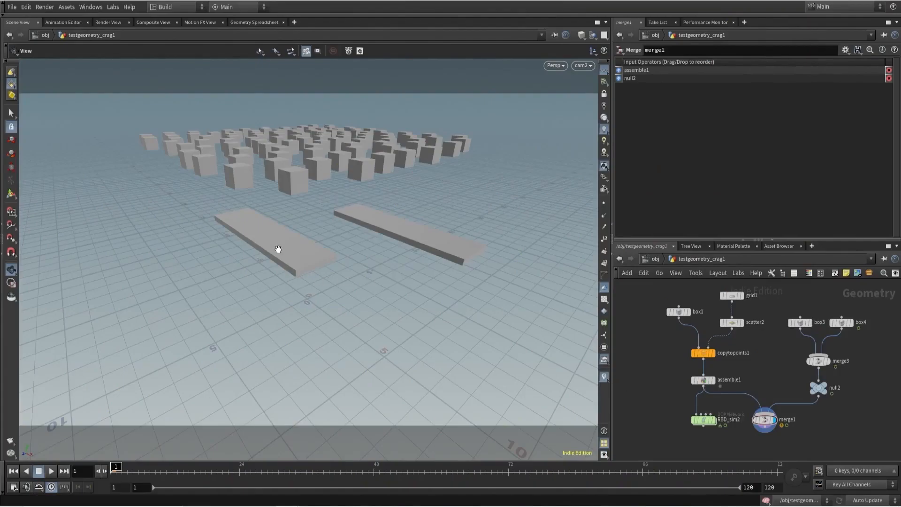
- Review the falling-boxes setup by inspecting copytopoints1, assemble1 and the platform branch, ending with merge1 displayed
{"action": "scroll", "coordinate": [706, 321], "scroll_direction": "up", "scroll_amount": 2}
{"action": "left_click", "coordinate": [700, 365]}
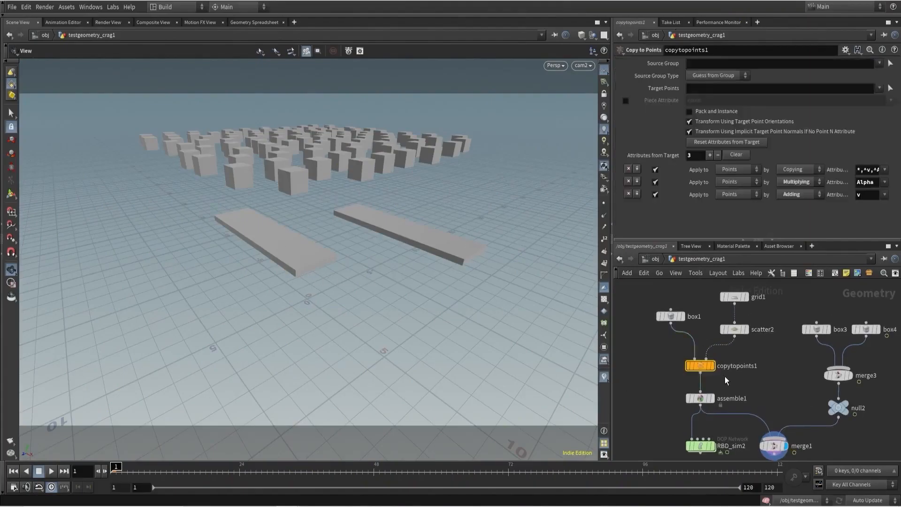
{"action": "left_click", "coordinate": [699, 398]}
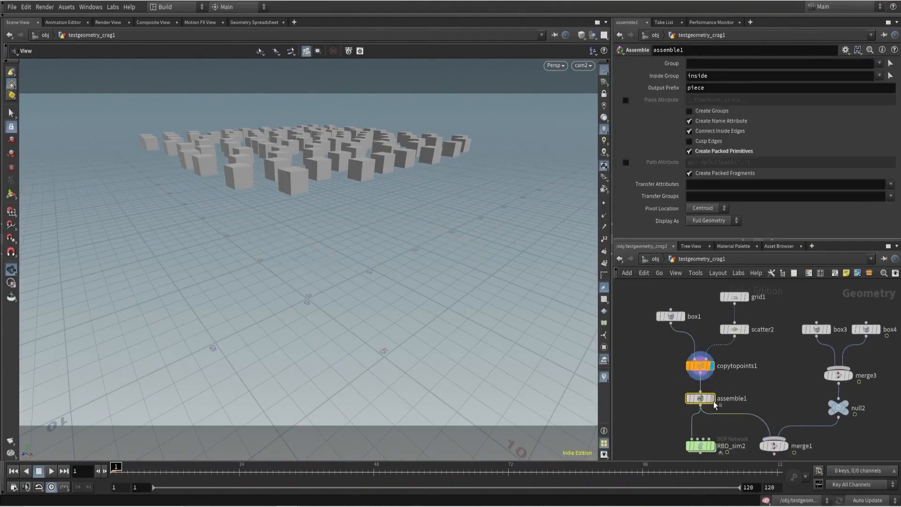
{"action": "middle_click_drag", "start_coordinate": [809, 395], "coordinate": [757, 355]}
{"action": "left_click", "coordinate": [803, 393]}
{"action": "left_click", "coordinate": [809, 389]}
{"action": "left_click", "coordinate": [750, 391]}
{"action": "left_click", "coordinate": [739, 391]}
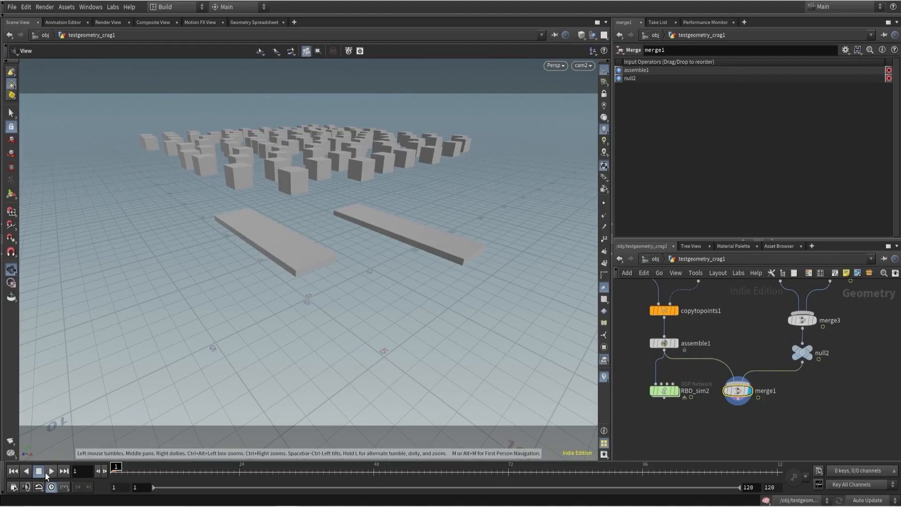
- Play the platform animation and examine box4's Center expression that drives the moving platform
{"action": "left_click", "coordinate": [48, 472]}
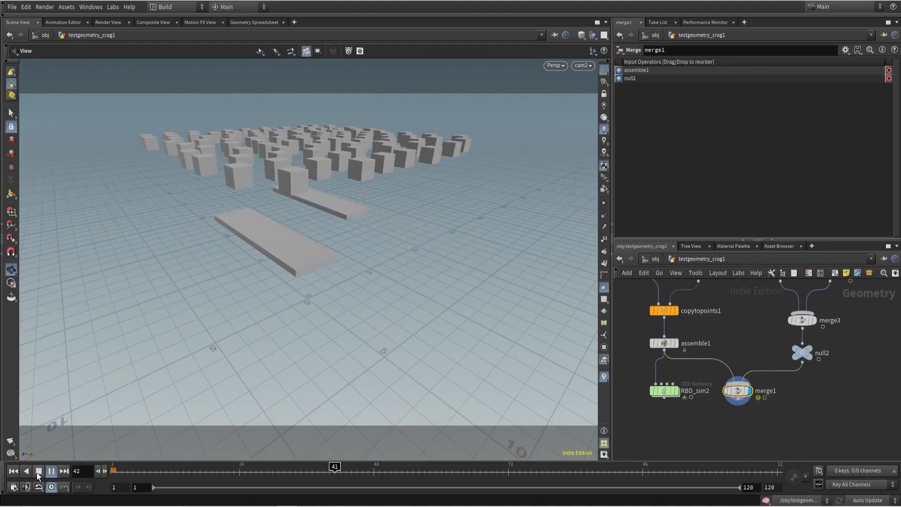
{"action": "left_click", "coordinate": [39, 472]}
{"action": "middle_click_drag", "start_coordinate": [762, 301], "coordinate": [727, 361]}
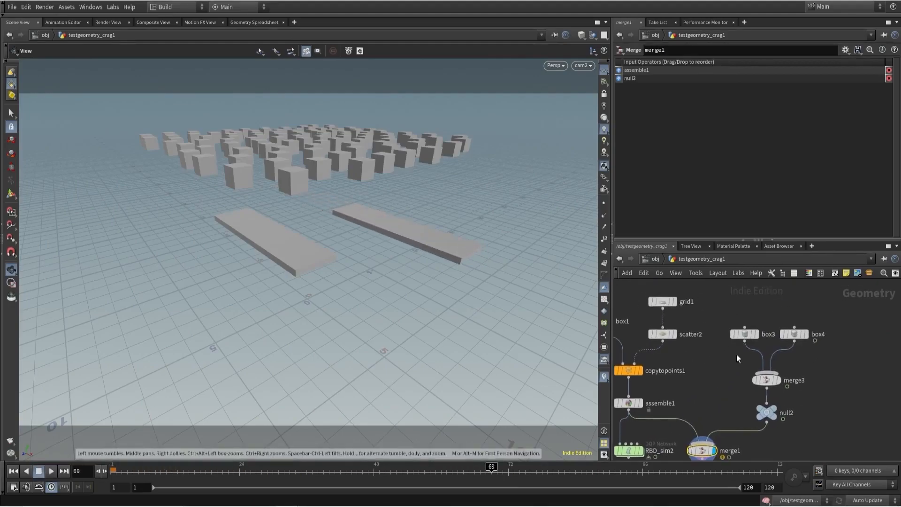
{"action": "left_click", "coordinate": [794, 334]}
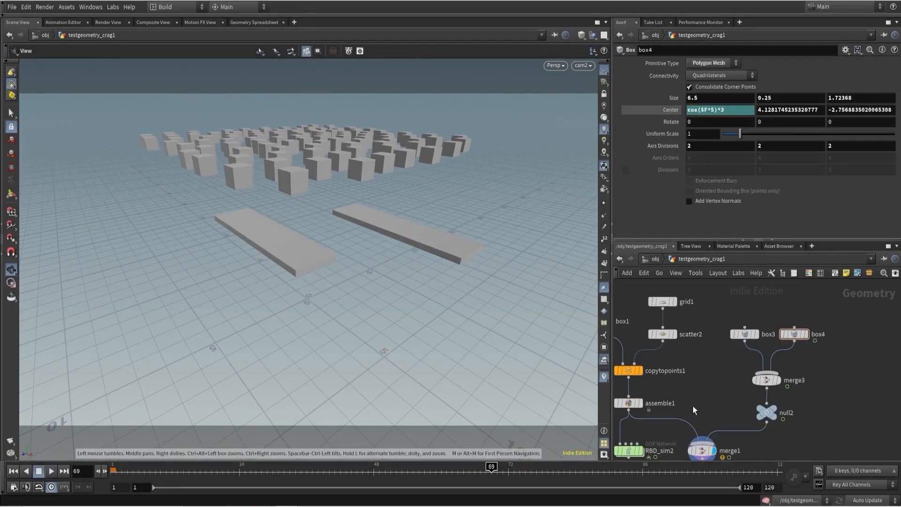
{"action": "middle_click_drag", "start_coordinate": [694, 408], "coordinate": [691, 313]}
{"action": "left_click_drag", "start_coordinate": [719, 366], "coordinate": [719, 367]}
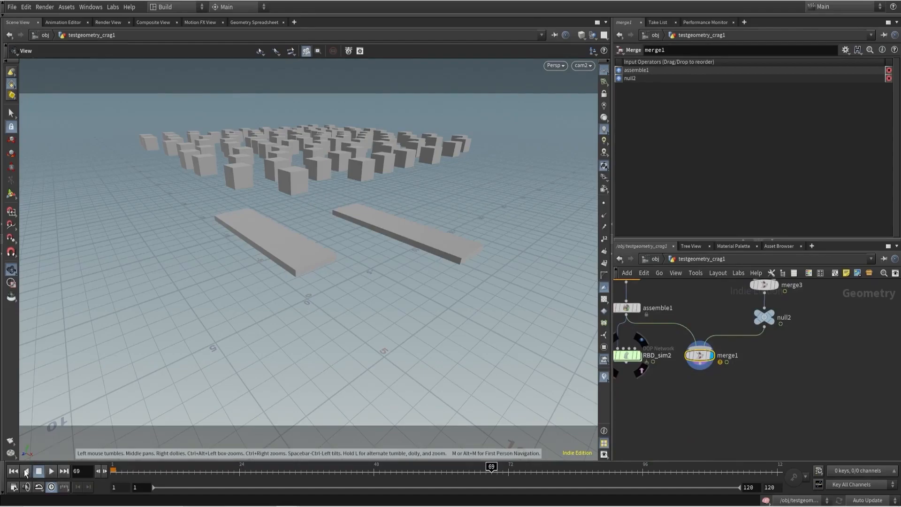
{"action": "left_click", "coordinate": [13, 470]}
{"action": "left_click", "coordinate": [51, 471]}
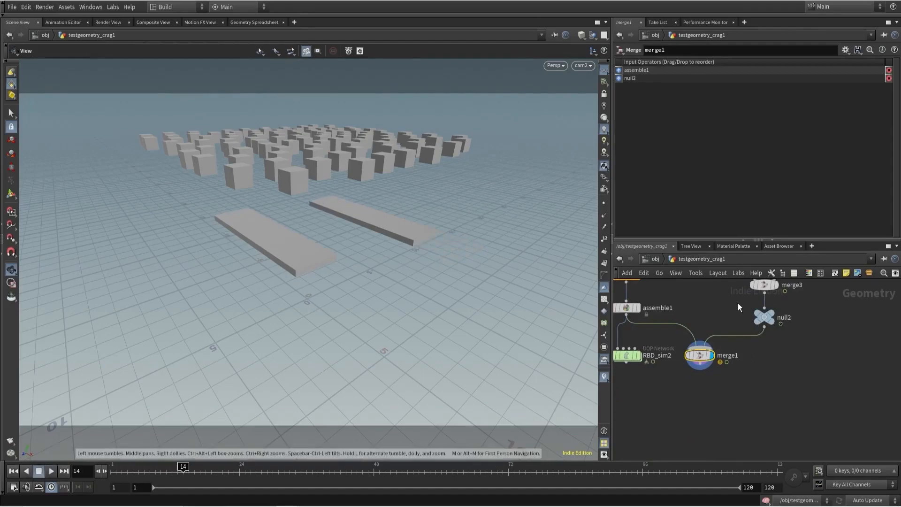
- Rename the null below merge3 to "for_collision" and copy the node
{"action": "middle_click_drag", "start_coordinate": [738, 305], "coordinate": [729, 327]}
{"action": "left_click", "coordinate": [764, 337]}
{"action": "left_click", "coordinate": [763, 336]}
{"action": "left_click", "coordinate": [776, 339]}
{"action": "type", "text": "for_collision"}
{"action": "key", "text": "Return"}
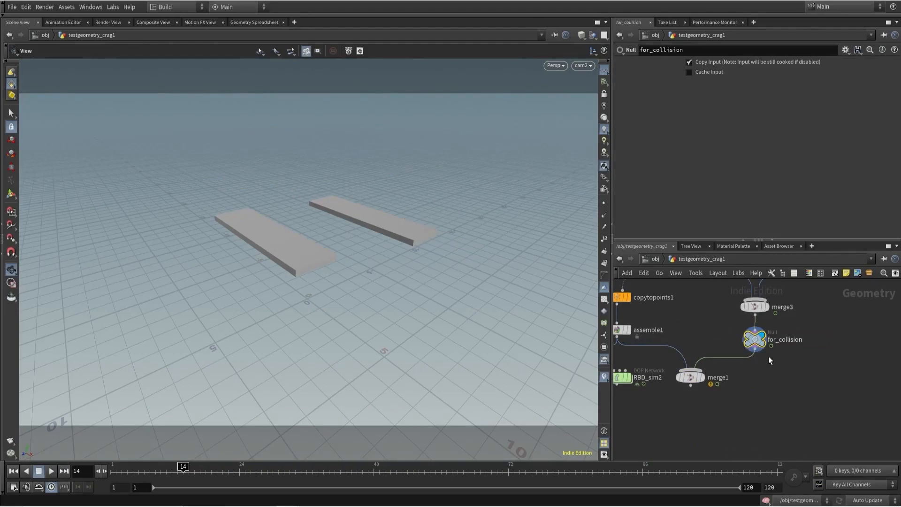
{"action": "key", "text": "ctrl+c"}
- Inside RBD_sim2, add a Static Object beside the ground plane and connect it to merge2
{"action": "middle_click_drag", "start_coordinate": [674, 345], "coordinate": [738, 342]}
{"action": "double_click", "coordinate": [680, 376]}
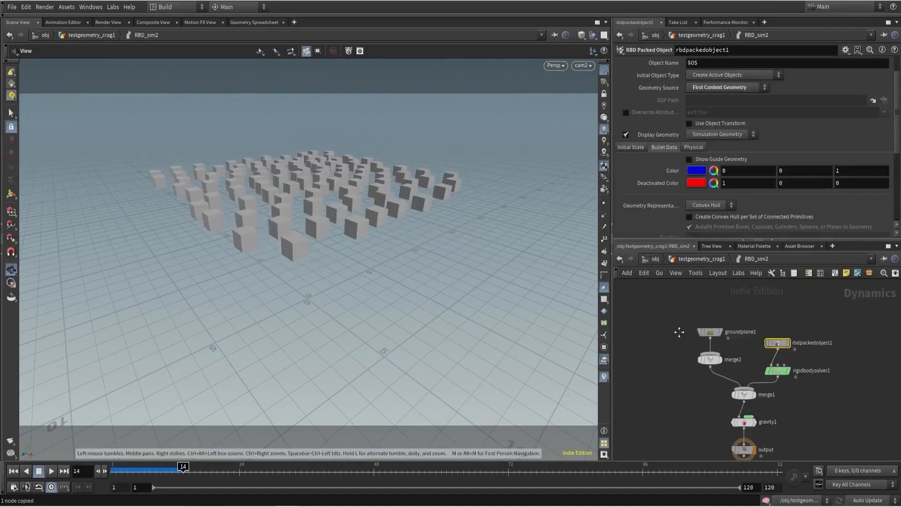
{"action": "left_click", "coordinate": [688, 337]}
{"action": "key", "text": "Tab"}
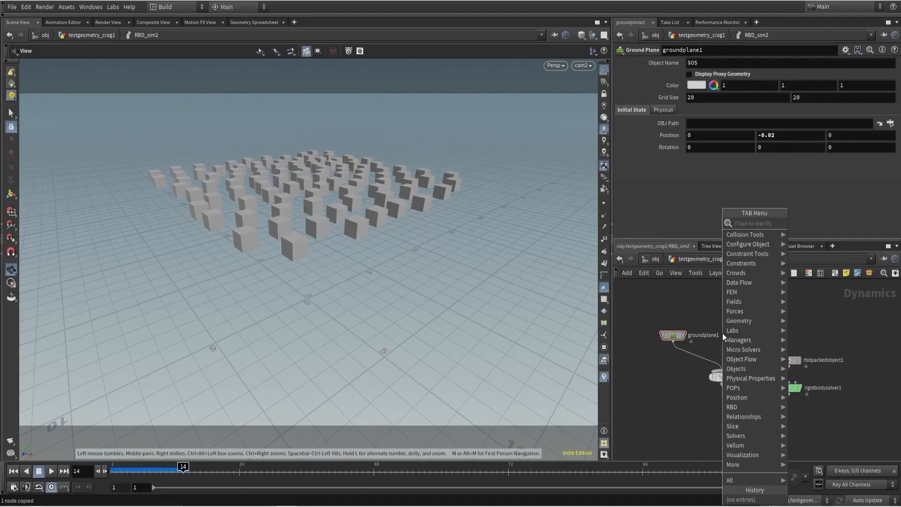
{"action": "left_click", "coordinate": [806, 224]}
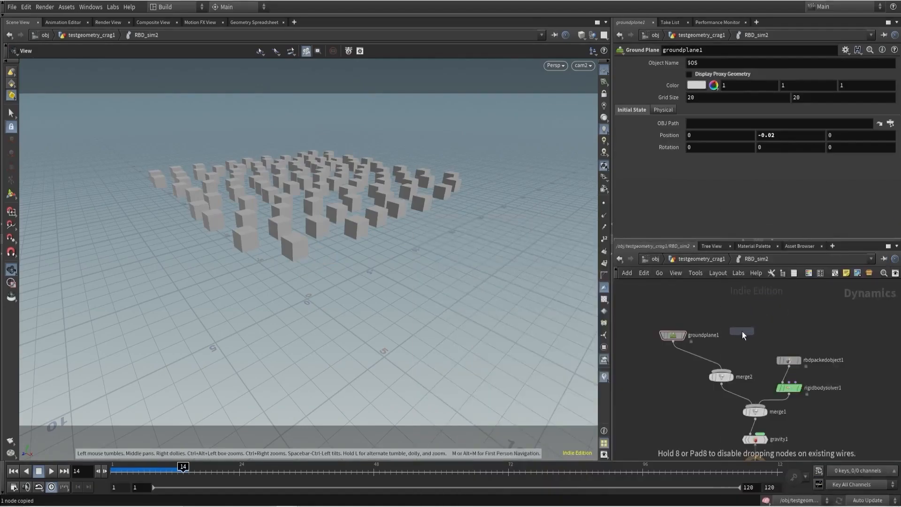
{"action": "left_click", "coordinate": [737, 337]}
{"action": "left_click_drag", "start_coordinate": [736, 341], "coordinate": [725, 379]}
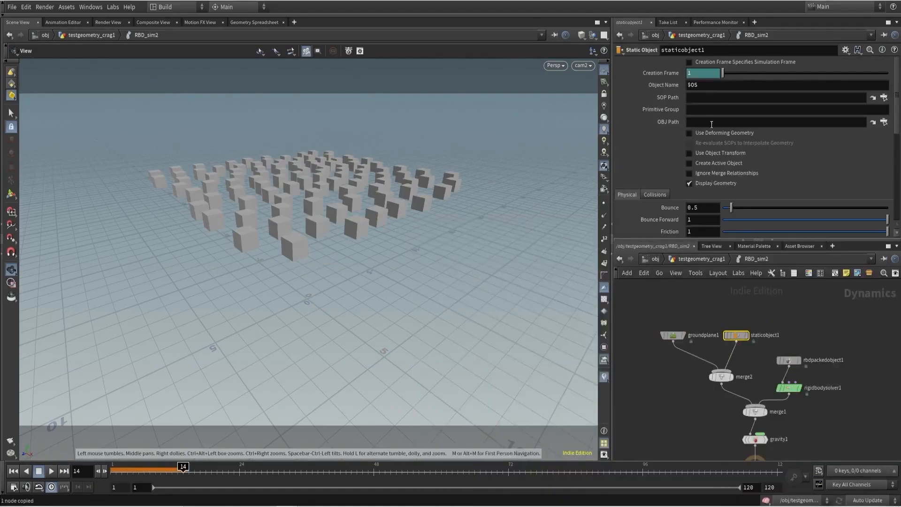
- Set the static object's SOP Path to /obj/testgeometry_crag1/for_collision and return to the first frame
{"action": "key", "text": "ctrl+v"}
{"action": "key", "text": "Return"}
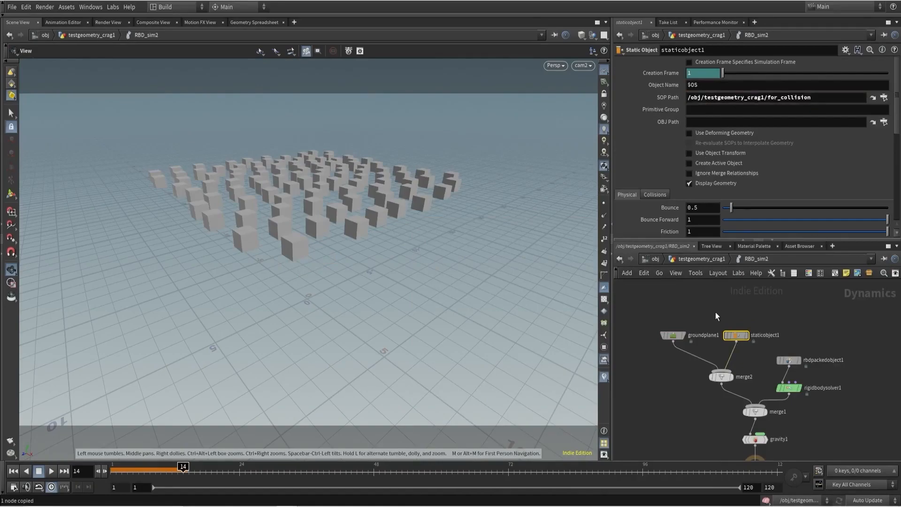
{"action": "left_click", "coordinate": [14, 471]}
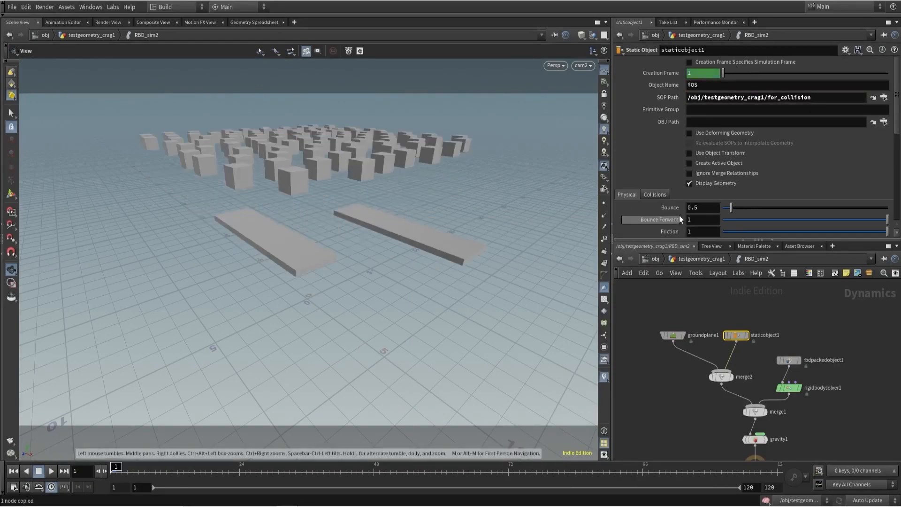
- Show the static object's Bullet guide instead of its display geometry, and enable Create Convex Hull per Set of Connected Primitives
{"action": "left_click", "coordinate": [654, 194]}
{"action": "scroll", "coordinate": [676, 215], "scroll_direction": "down", "scroll_amount": 4}
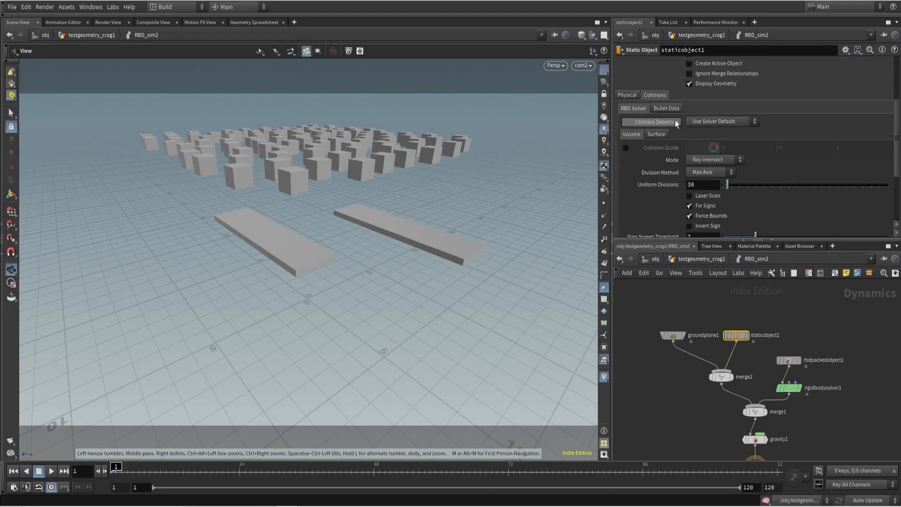
{"action": "left_click", "coordinate": [668, 109]}
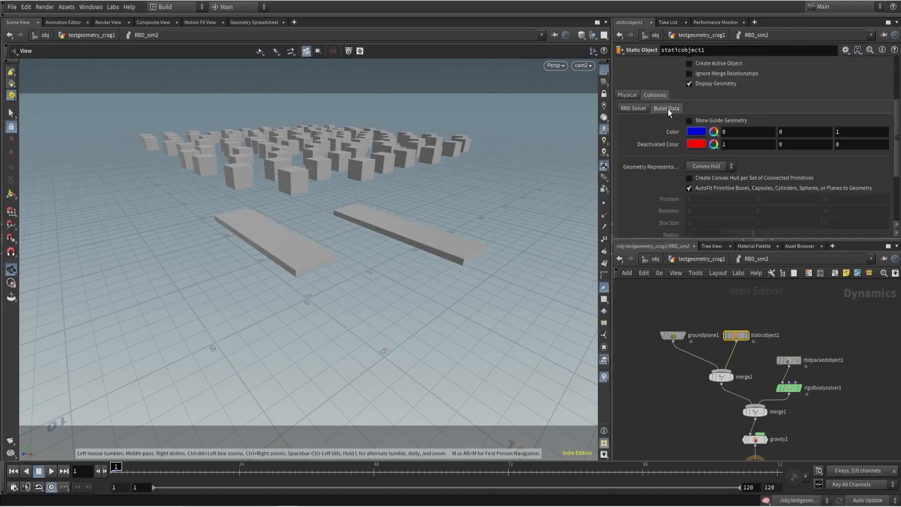
{"action": "left_click", "coordinate": [699, 121]}
{"action": "left_click", "coordinate": [696, 83]}
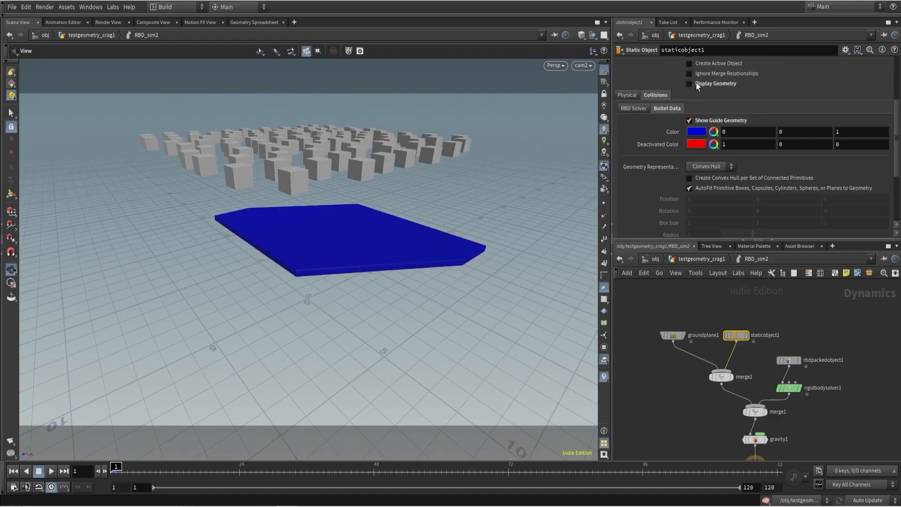
{"action": "left_click", "coordinate": [689, 178]}
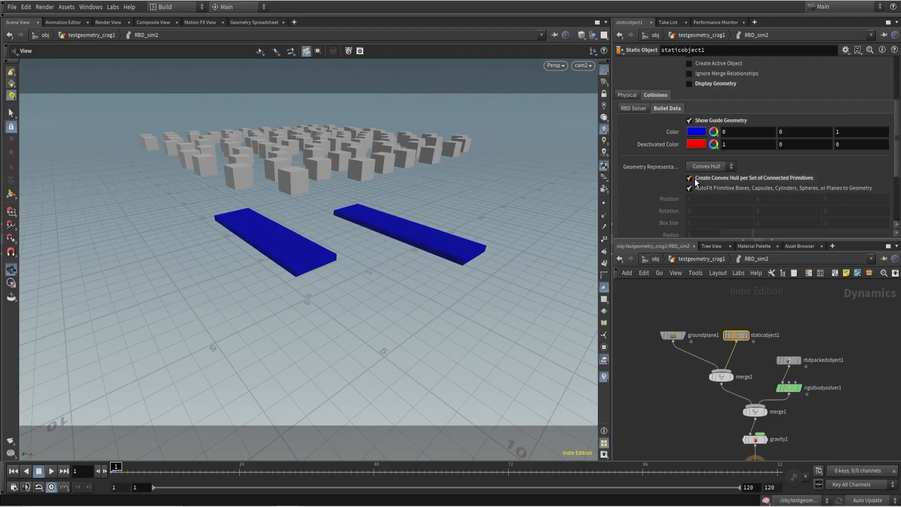
- Enable Use Deforming Geometry on the static object, switch back from guide to display geometry, and save the scene
{"action": "scroll", "coordinate": [695, 182], "scroll_direction": "up", "scroll_amount": 3}
{"action": "left_click", "coordinate": [690, 94]}
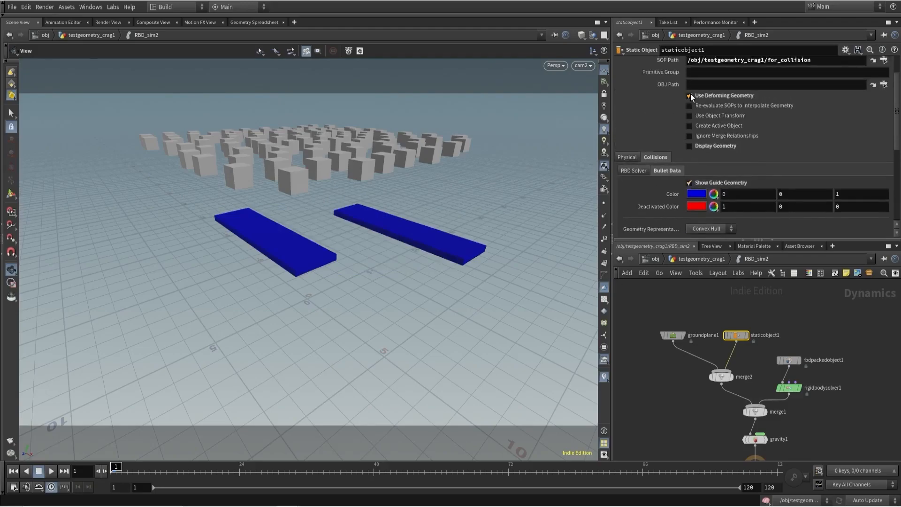
{"action": "left_click", "coordinate": [689, 146]}
{"action": "left_click", "coordinate": [689, 182]}
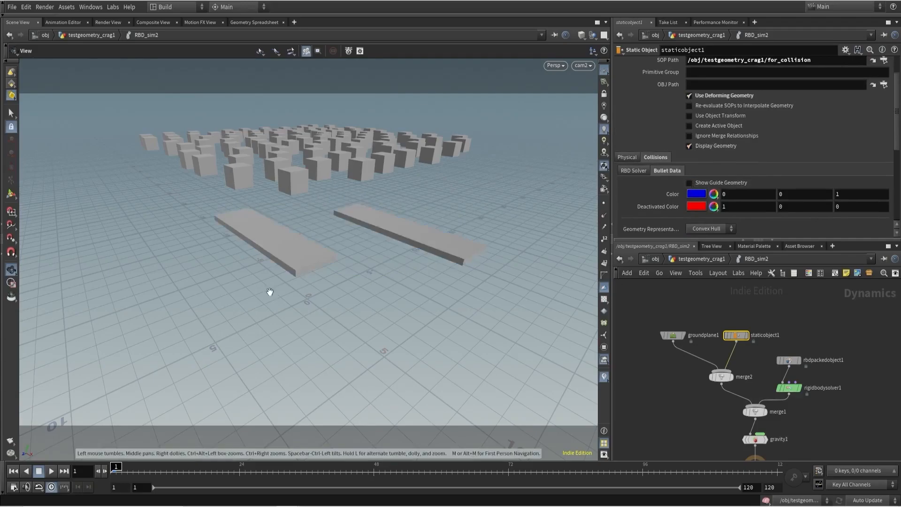
{"action": "key", "text": "ctrl+s"}
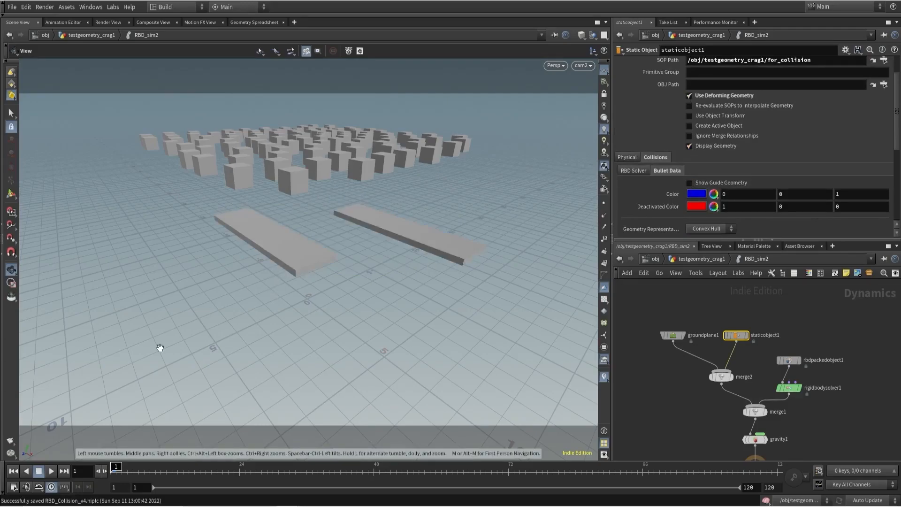
- Play the simulation and scrub through the frames to check how the boxes interact with the moving platform
{"action": "left_click", "coordinate": [51, 471]}
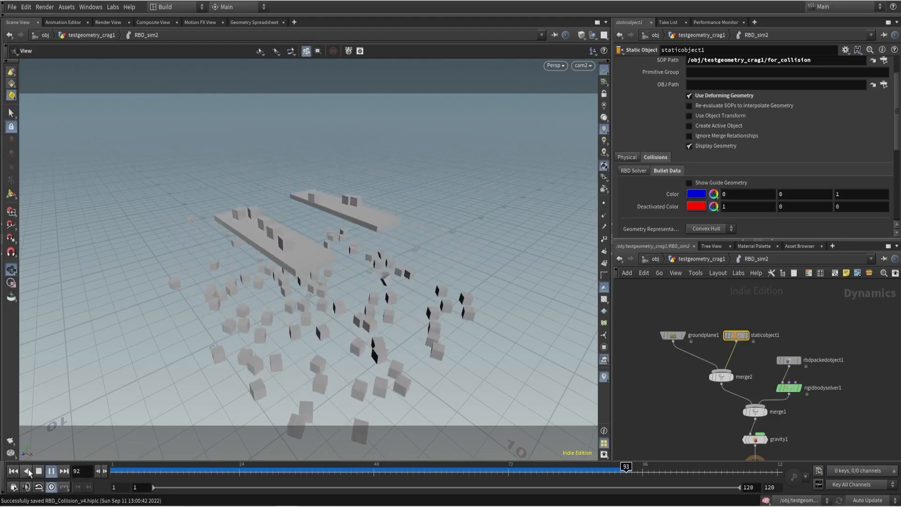
{"action": "left_click", "coordinate": [390, 469]}
{"action": "left_click_drag", "start_coordinate": [389, 470], "coordinate": [446, 469]}
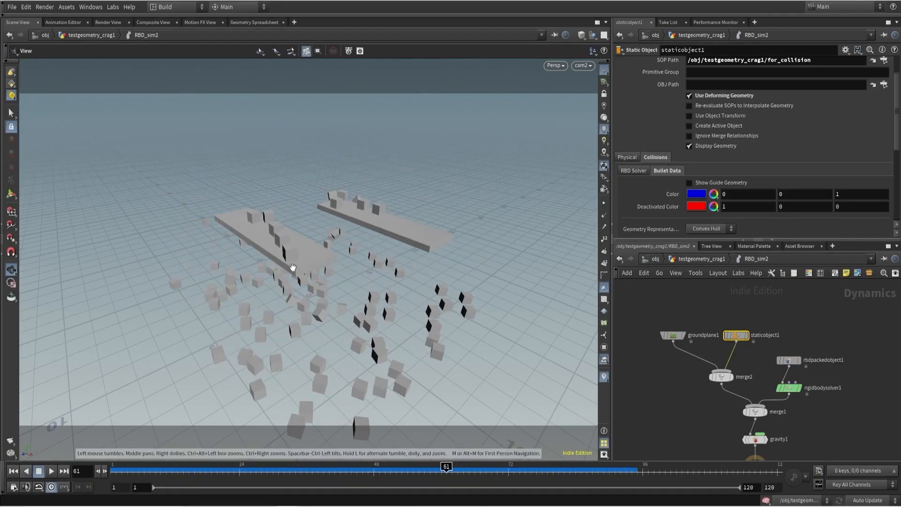
{"action": "left_click_drag", "start_coordinate": [419, 468], "coordinate": [479, 468]}
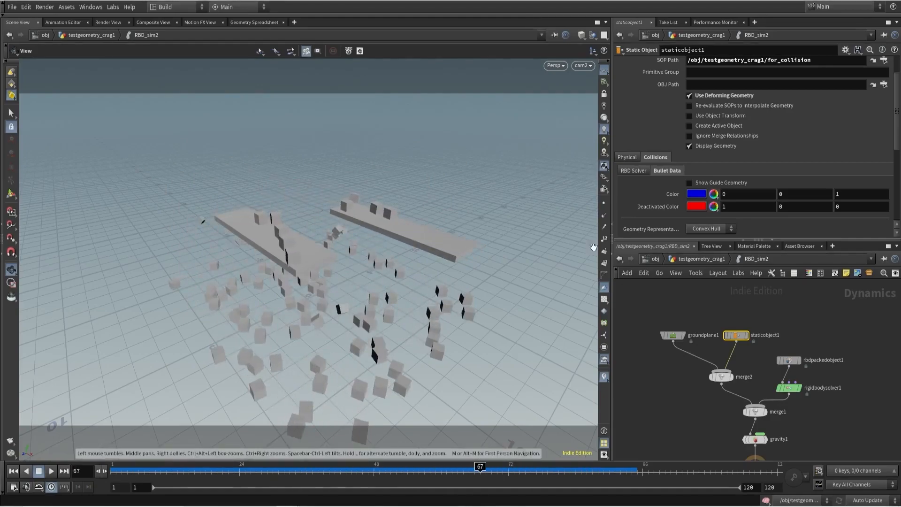
- Enable Re-evaluate SOPs to Interpolate Geometry on the static object, replay the simulation and return to frame 1
{"action": "left_click", "coordinate": [690, 106]}
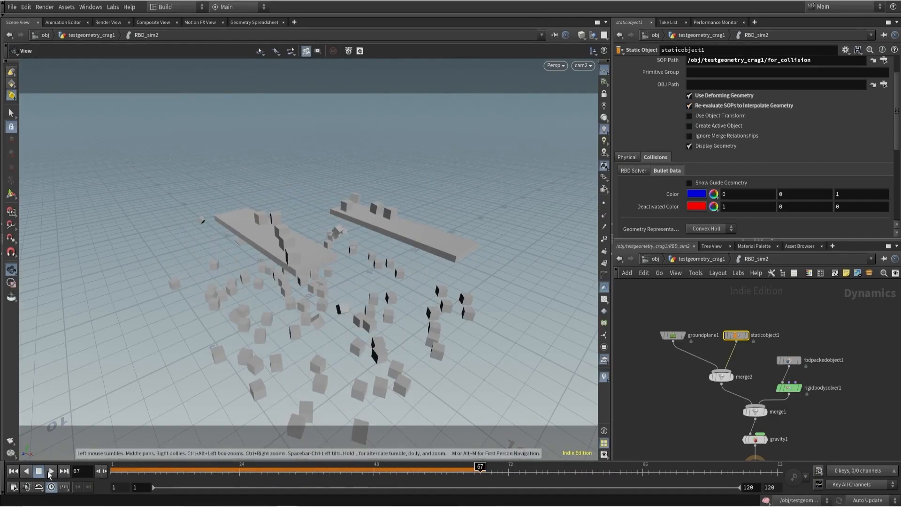
{"action": "left_click", "coordinate": [13, 471]}
{"action": "left_click", "coordinate": [49, 471]}
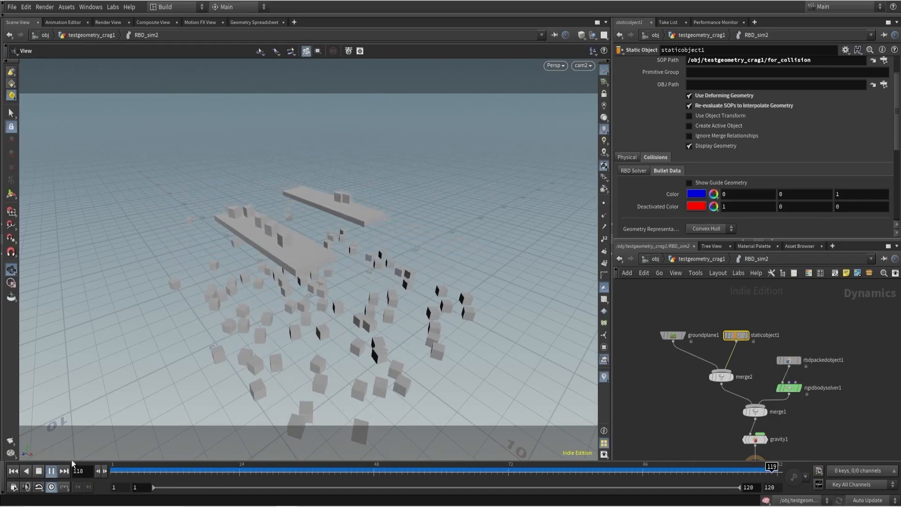
{"action": "left_click", "coordinate": [262, 476]}
{"action": "key", "text": "ctrl+Up"}
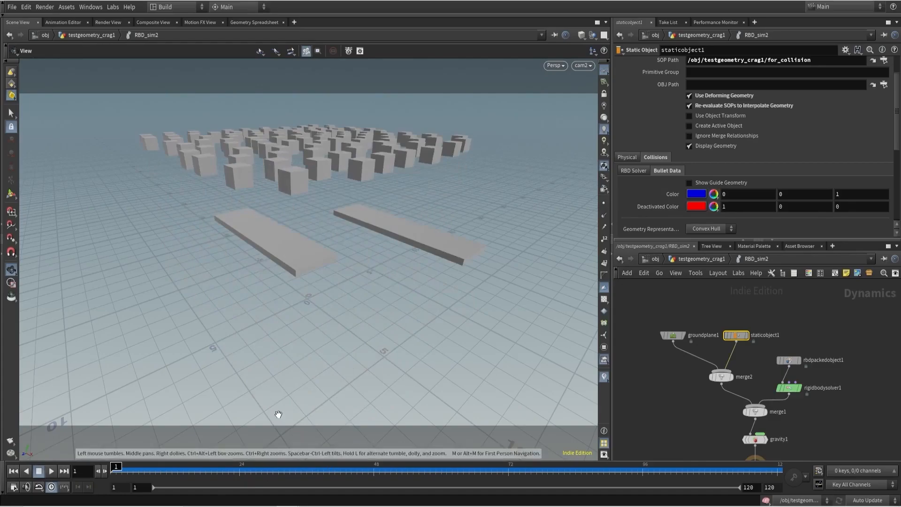
- Insert an Assemble node between merge3 and for_collision in the geometry network
{"action": "left_click", "coordinate": [702, 259]}
{"action": "key", "text": "Tab"}
{"action": "type", "text": "ass"}
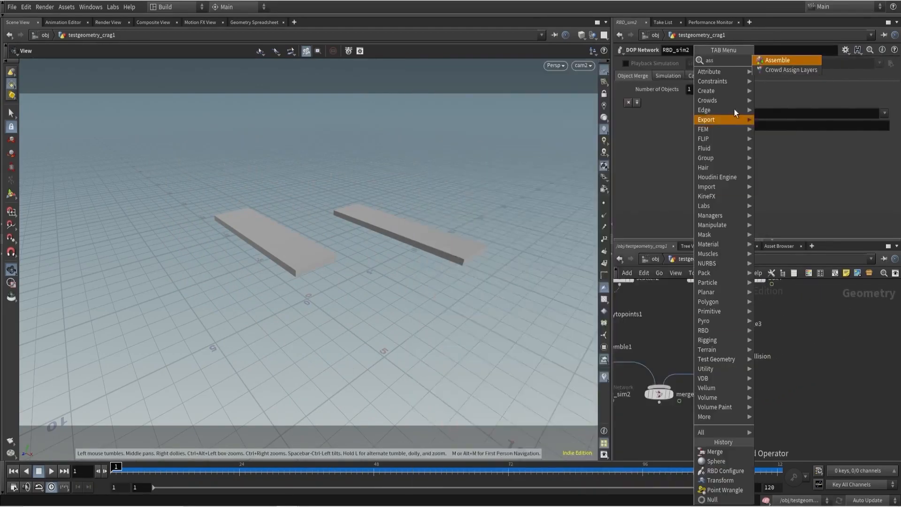
{"action": "left_click", "coordinate": [765, 61]}
{"action": "left_click", "coordinate": [721, 339]}
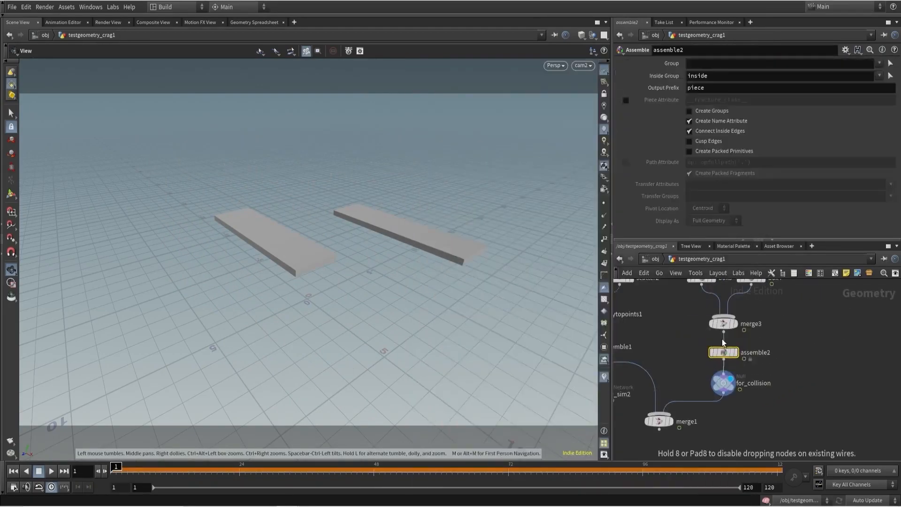
- Enable Create Packed Primitives on the Assemble node and set its Output Prefix to box
{"action": "left_click", "coordinate": [690, 151]}
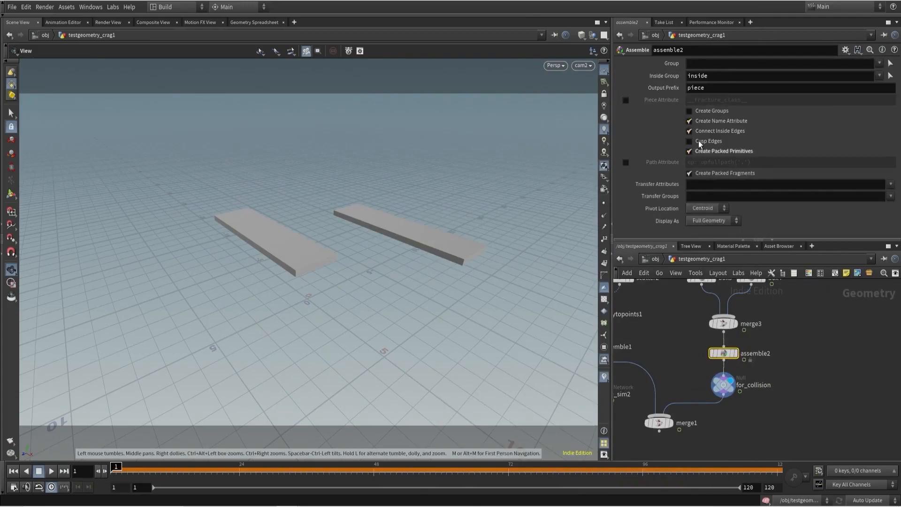
{"action": "double_click", "coordinate": [702, 88]}
{"action": "type", "text": "box"}
{"action": "key", "text": "Return"}
{"action": "middle_click_drag", "start_coordinate": [688, 351], "coordinate": [777, 352]}
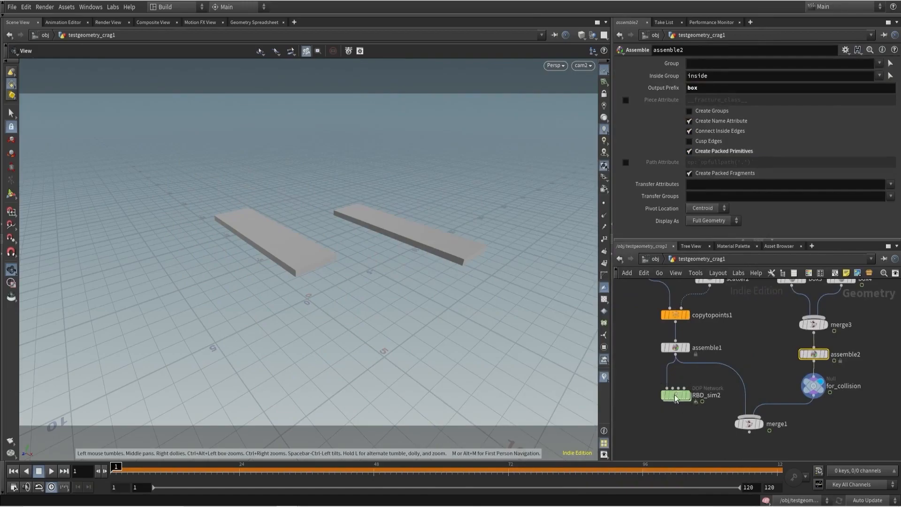
- In RBD_sim2, preview the static object's Bullet guide as Box, Capsule and Cylinder, restoring Convex Hull and the display geometry at the end
{"action": "double_click", "coordinate": [675, 395]}
{"action": "left_click", "coordinate": [688, 146]}
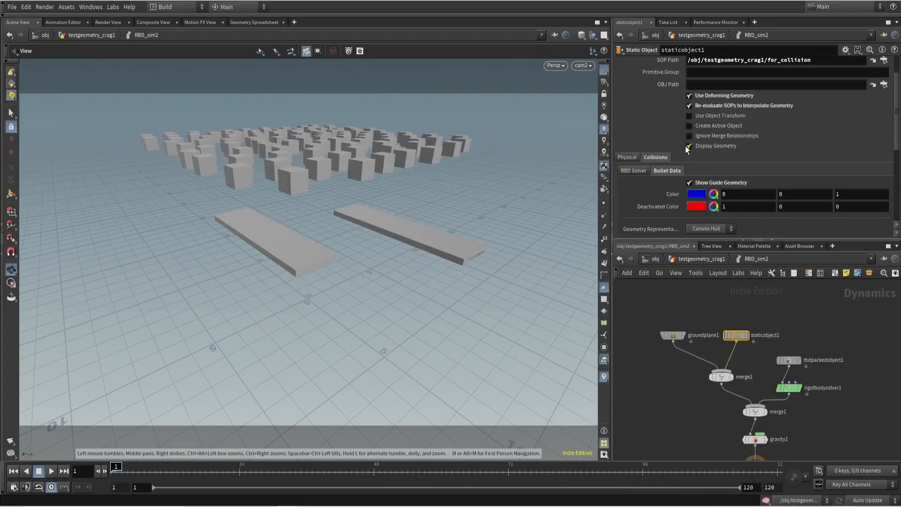
{"action": "scroll", "coordinate": [692, 160], "scroll_direction": "down", "scroll_amount": 2}
{"action": "left_click", "coordinate": [709, 191]}
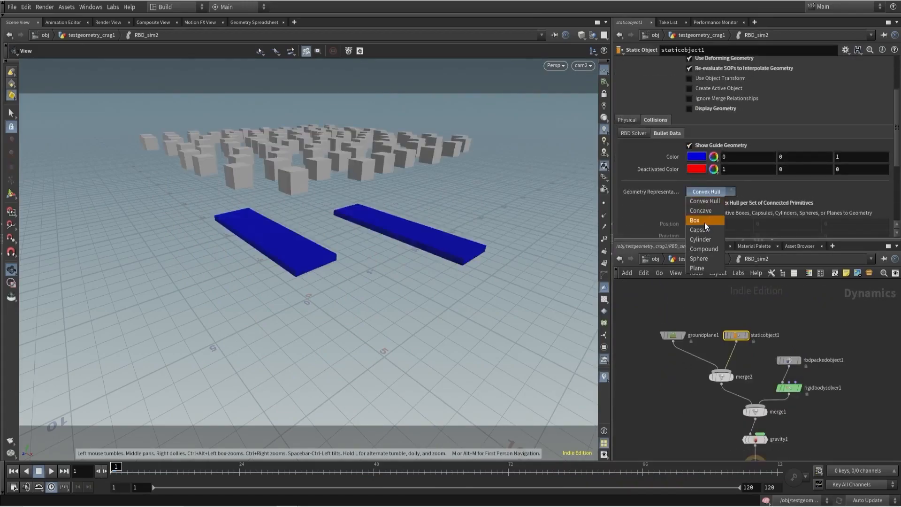
{"action": "left_click", "coordinate": [704, 221]}
{"action": "left_click", "coordinate": [705, 192]}
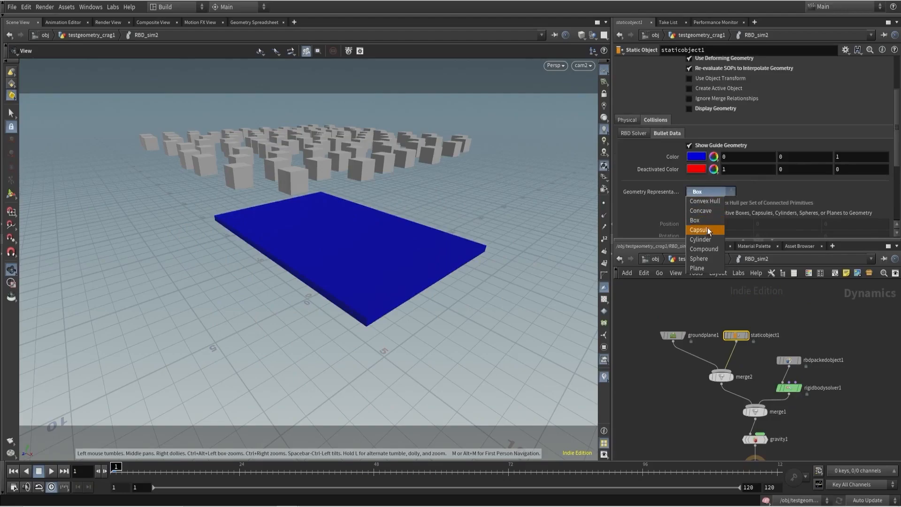
{"action": "left_click", "coordinate": [708, 229]}
{"action": "left_click", "coordinate": [707, 196]}
{"action": "left_click", "coordinate": [707, 240]}
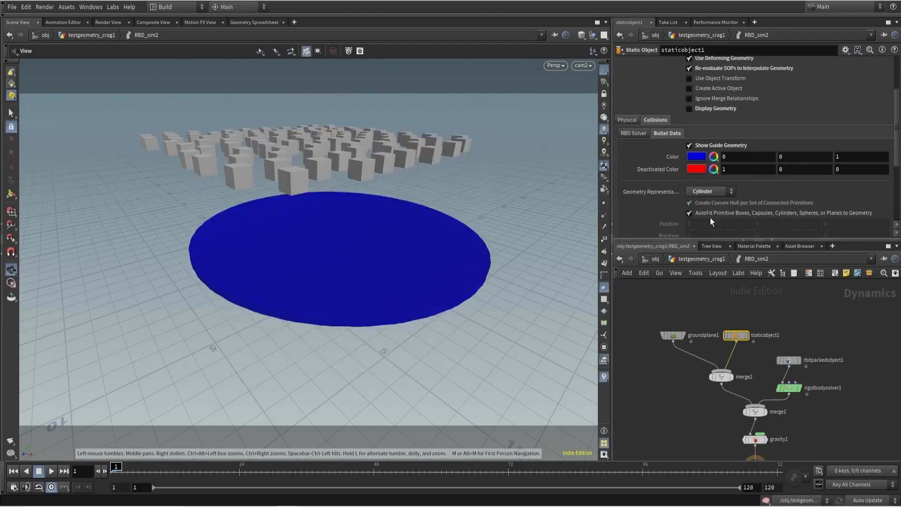
{"action": "left_click", "coordinate": [713, 191]}
{"action": "left_click", "coordinate": [714, 199]}
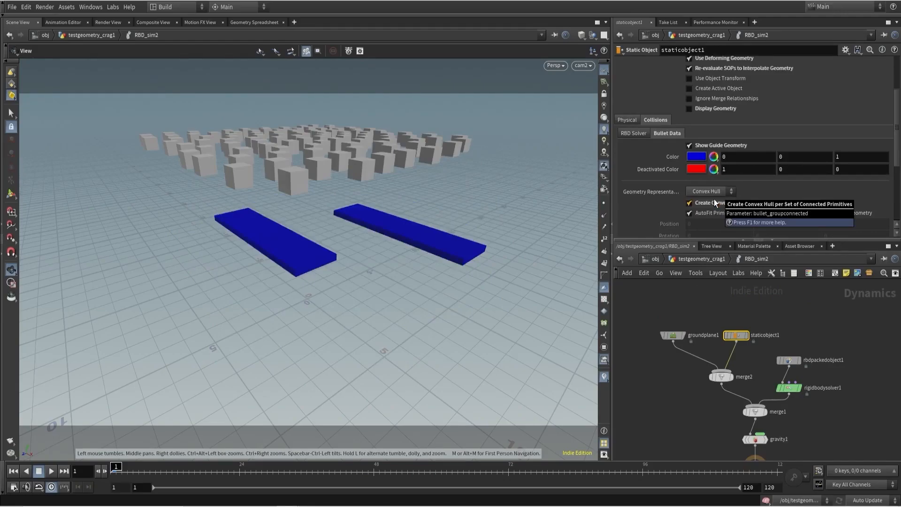
{"action": "left_click", "coordinate": [692, 145]}
{"action": "left_click", "coordinate": [690, 109]}
- Play the simulation to check the boxes colliding with the packed platforms, and scrub back to the start
{"action": "left_click", "coordinate": [50, 471]}
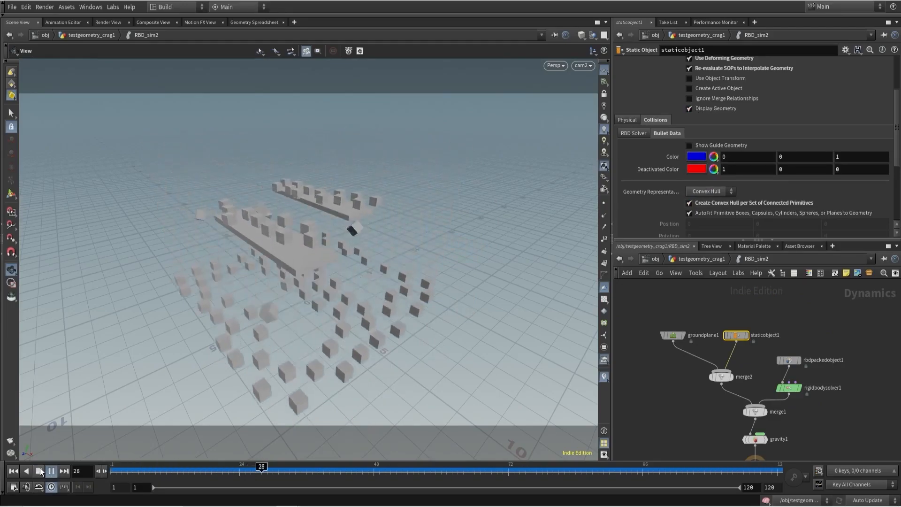
{"action": "left_click", "coordinate": [40, 468]}
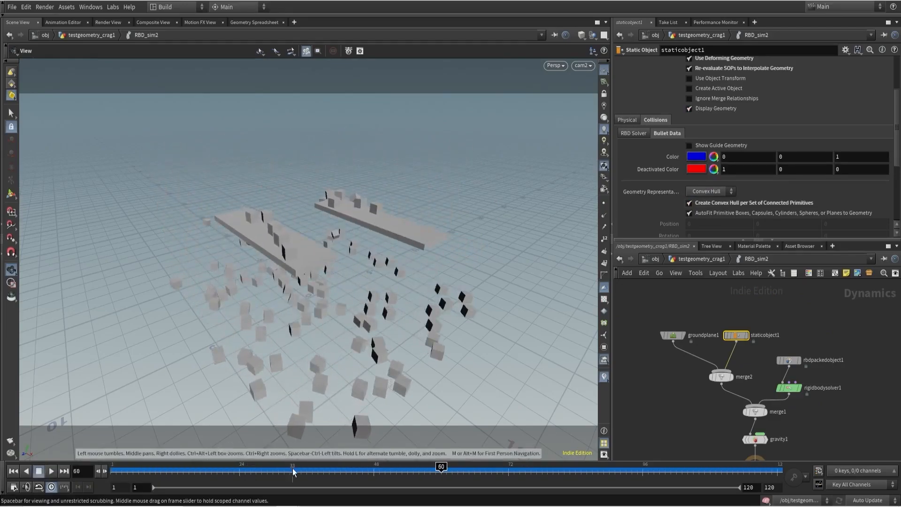
{"action": "left_click_drag", "start_coordinate": [292, 471], "coordinate": [116, 471]}
- Disconnect staticobject1 from merge2 and make room around rbdpackedobject1 in the network
{"action": "left_click_drag", "start_coordinate": [753, 349], "coordinate": [695, 335]}
{"action": "key", "text": "y"}
{"action": "middle_click_drag", "start_coordinate": [752, 350], "coordinate": [712, 346]}
{"action": "left_click_drag", "start_coordinate": [721, 343], "coordinate": [758, 359]}
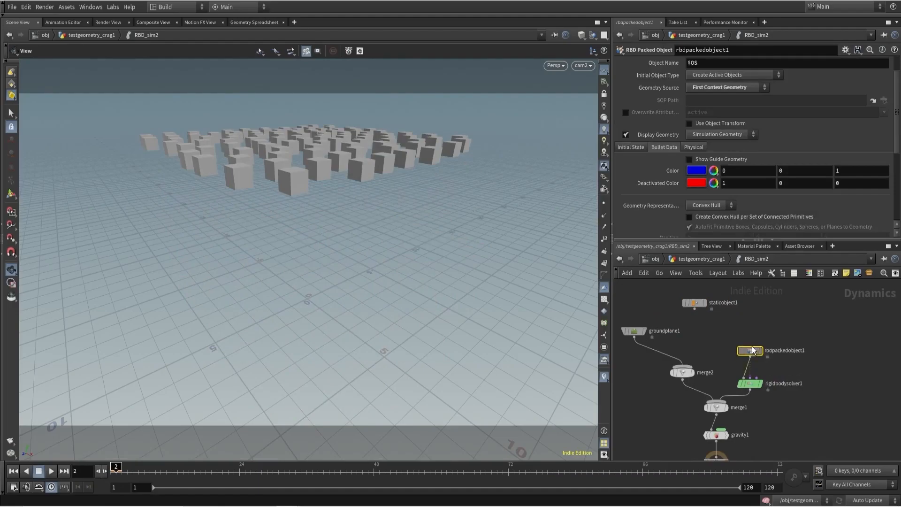
- Insert a Merge node between rbdpackedobject1 and rigidbodysolver1
{"action": "key", "text": "Tab"}
{"action": "type", "text": "mer"}
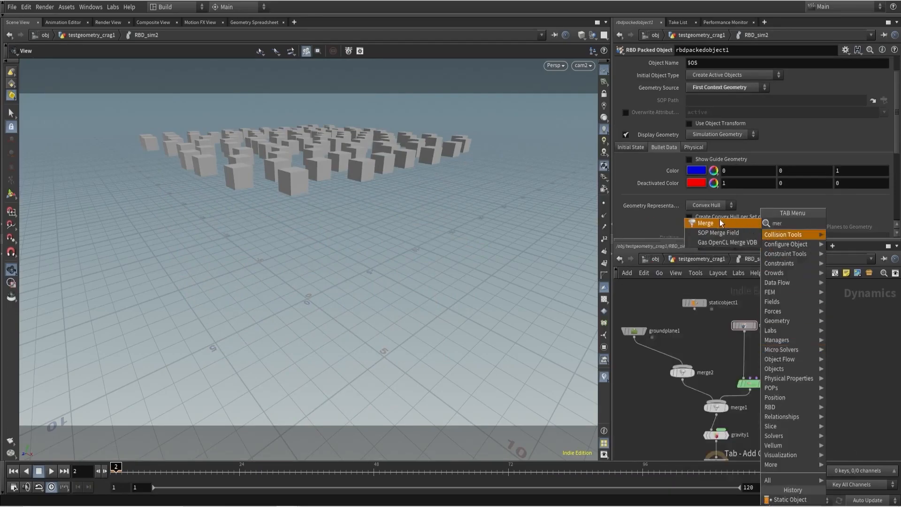
{"action": "left_click", "coordinate": [710, 223]}
{"action": "scroll", "coordinate": [757, 350], "scroll_direction": "up", "scroll_amount": 3}
{"action": "left_click", "coordinate": [757, 350]}
{"action": "left_click", "coordinate": [758, 362]}
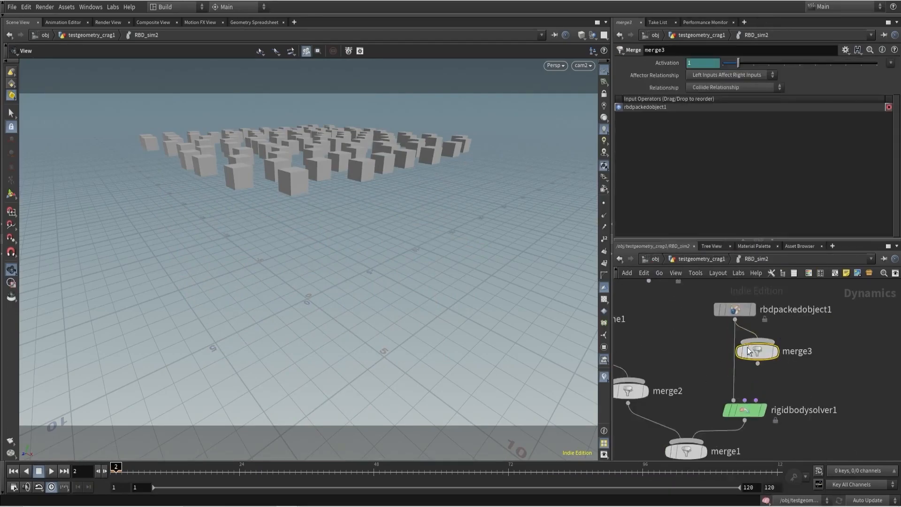
{"action": "left_click", "coordinate": [733, 396]}
{"action": "left_click_drag", "start_coordinate": [743, 335], "coordinate": [726, 333]}
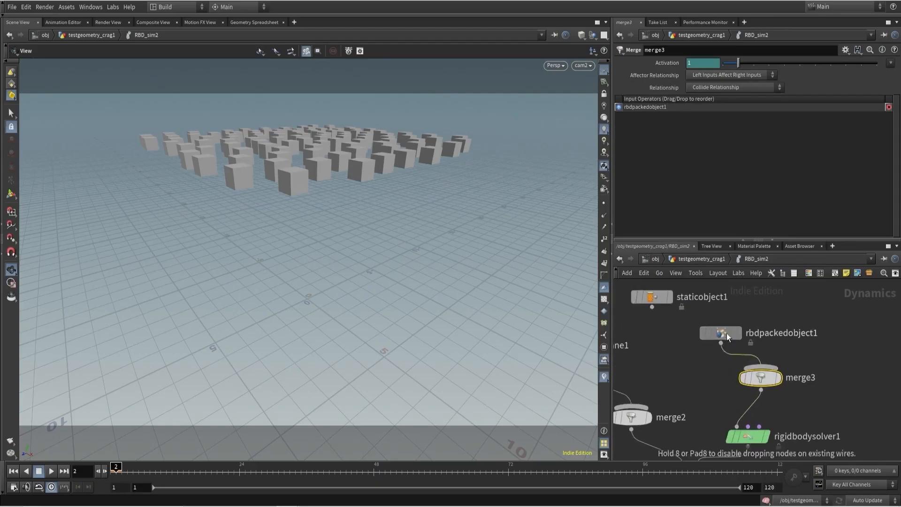
- Add a second RBD Packed Object and connect it to the new merge3 node
{"action": "key", "text": "Tab"}
{"action": "type", "text": "rbdpa"}
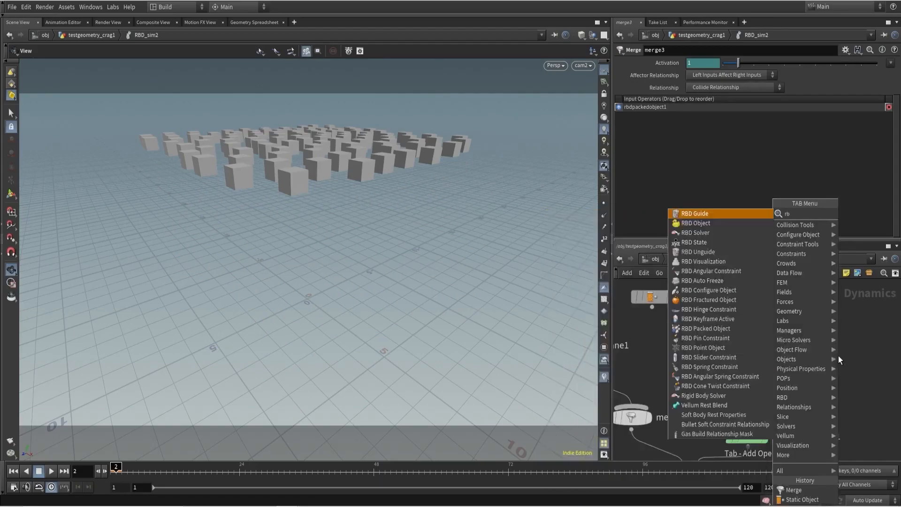
{"action": "key", "text": "Return"}
{"action": "key", "text": "Return"}
{"action": "left_click", "coordinate": [838, 364]}
{"action": "left_click", "coordinate": [761, 367]}
{"action": "middle_click_drag", "start_coordinate": [851, 385], "coordinate": [736, 392]}
- Rename the second RBD Packed Object as collision
{"action": "double_click", "coordinate": [796, 348]}
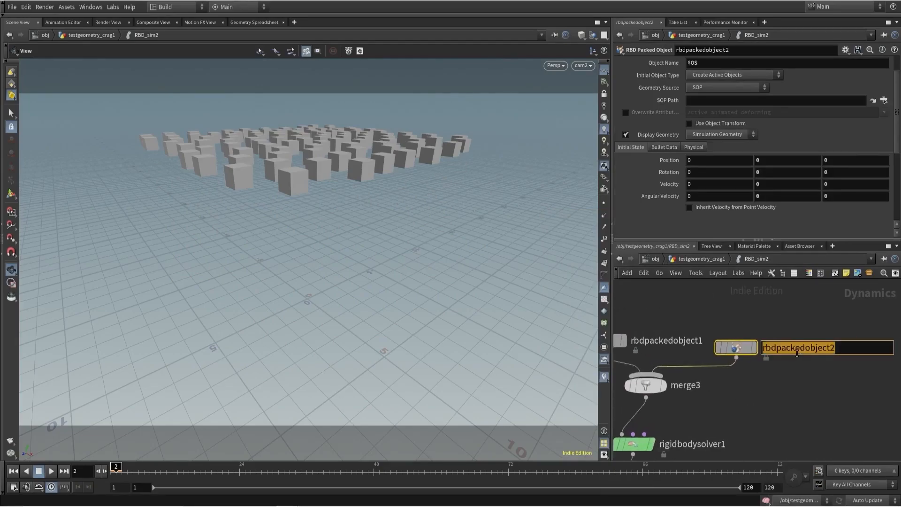
{"action": "type", "text": "collisio"}
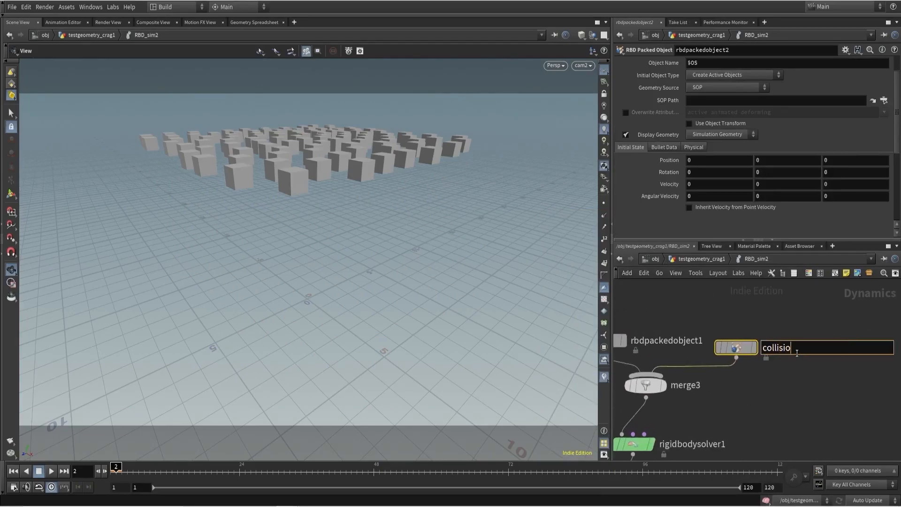
{"action": "type", "text": "n"}
{"action": "key", "text": "Return"}
{"action": "scroll", "coordinate": [789, 342], "scroll_direction": "down", "scroll_amount": 3}
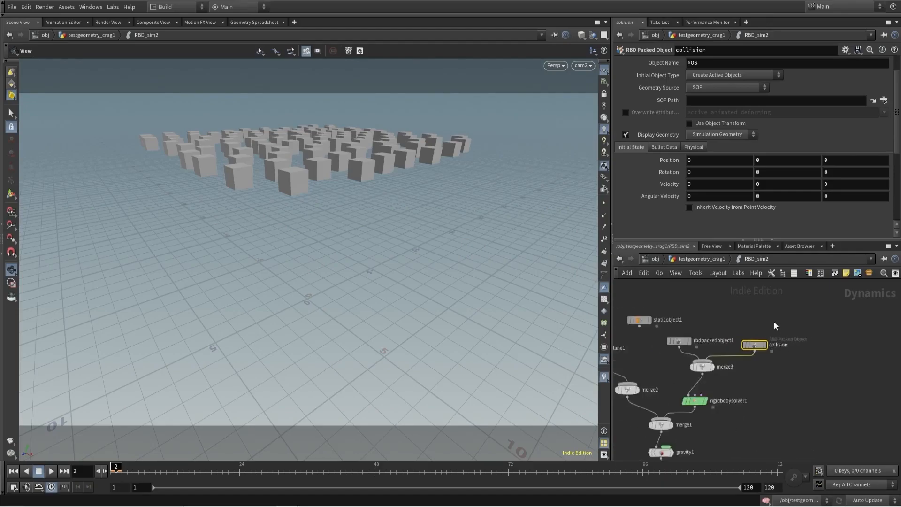
- Copy the SOP path /obj/testgeometry_crag1/for_collision from staticobject1 into the collision object's SOP Path
{"action": "left_click", "coordinate": [646, 322]}
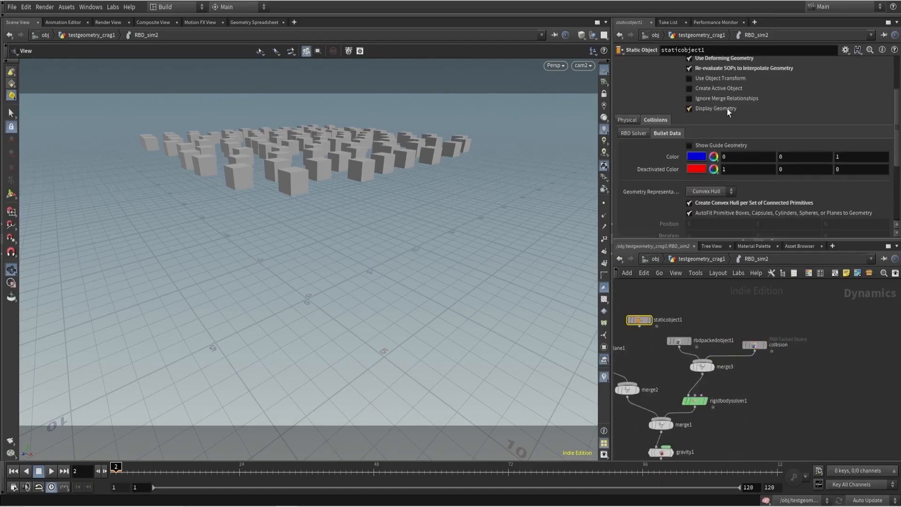
{"action": "scroll", "coordinate": [727, 108], "scroll_direction": "up", "scroll_amount": 3}
{"action": "left_click", "coordinate": [727, 73]}
{"action": "key", "text": "ctrl+c"}
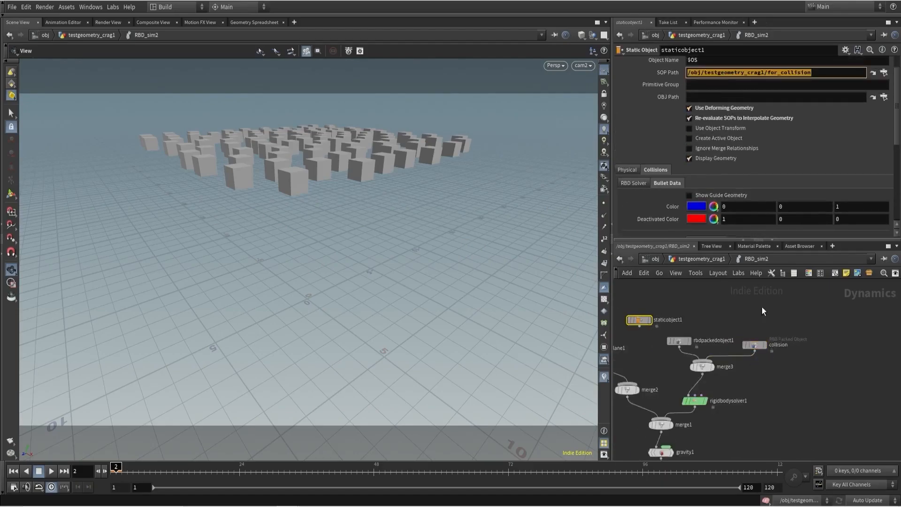
{"action": "left_click", "coordinate": [754, 345]}
{"action": "left_click", "coordinate": [717, 100]}
{"action": "key", "text": "ctrl+v"}
{"action": "key", "text": "Return"}
- At frame 1, inspect the collision object's Bullet guide in place of its display geometry, and switch back to display geometry
{"action": "left_click", "coordinate": [633, 136]}
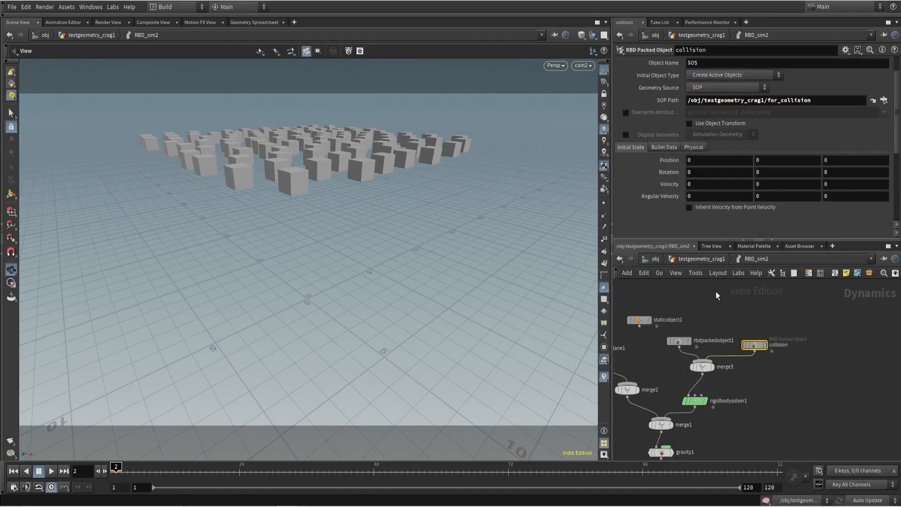
{"action": "left_click", "coordinate": [13, 471]}
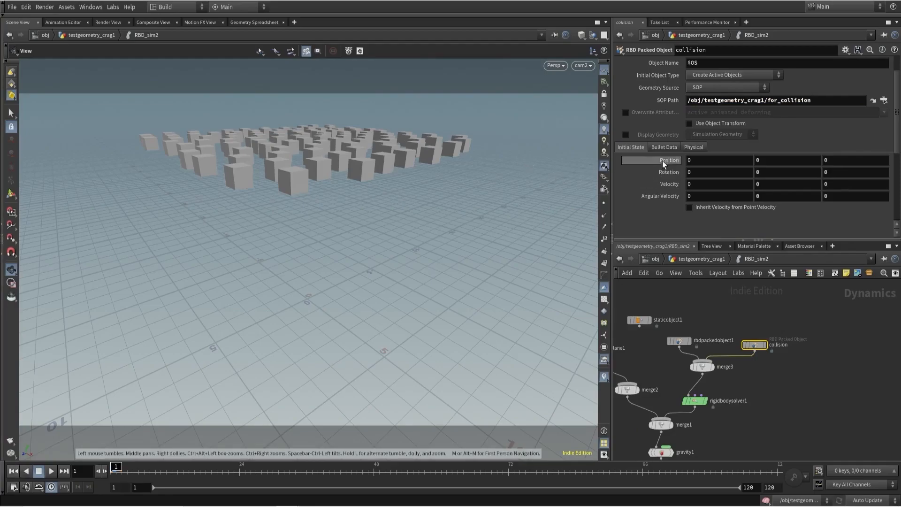
{"action": "left_click", "coordinate": [663, 147]}
{"action": "scroll", "coordinate": [704, 188], "scroll_direction": "down", "scroll_amount": 2}
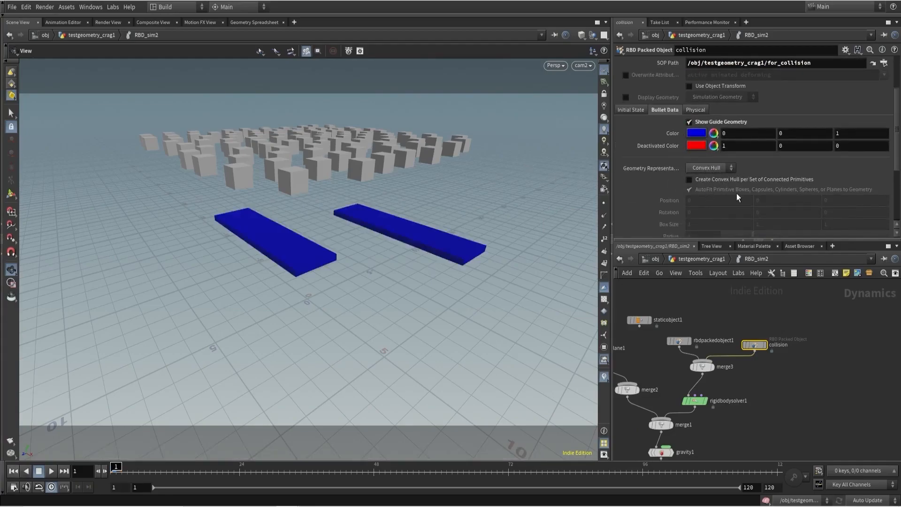
{"action": "left_click", "coordinate": [689, 121]}
{"action": "left_click", "coordinate": [626, 97]}
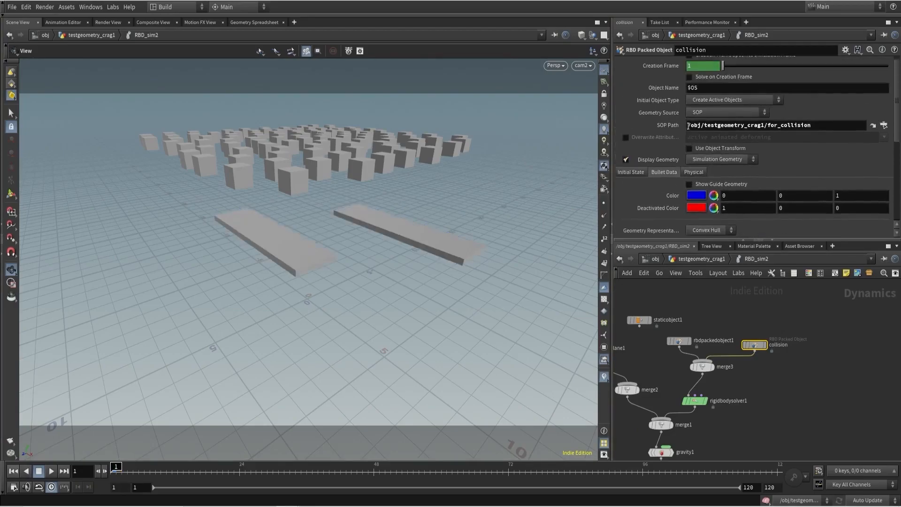
- Set the collision object's Initial Object Type to Create Deforming Static Objects and play the simulation
{"action": "scroll", "coordinate": [709, 119], "scroll_direction": "up", "scroll_amount": 4}
{"action": "left_click", "coordinate": [712, 107]}
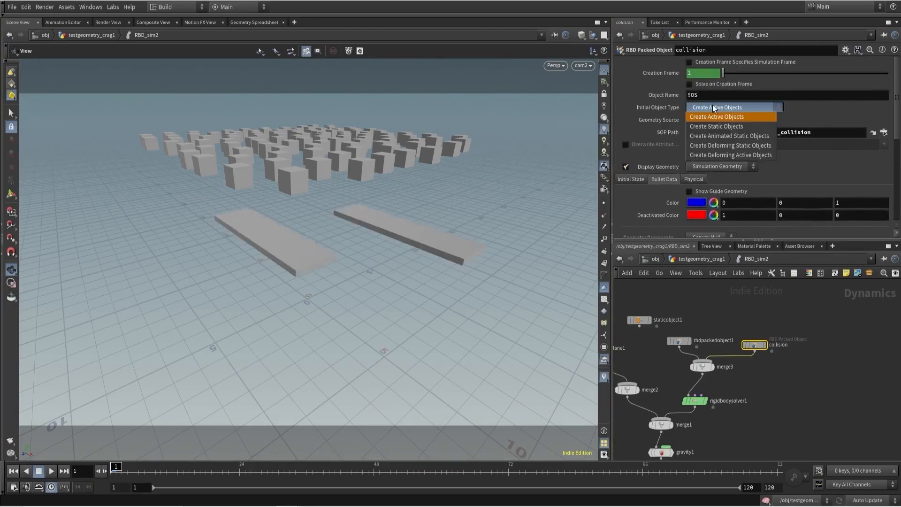
{"action": "left_click", "coordinate": [722, 146]}
{"action": "left_click", "coordinate": [52, 471]}
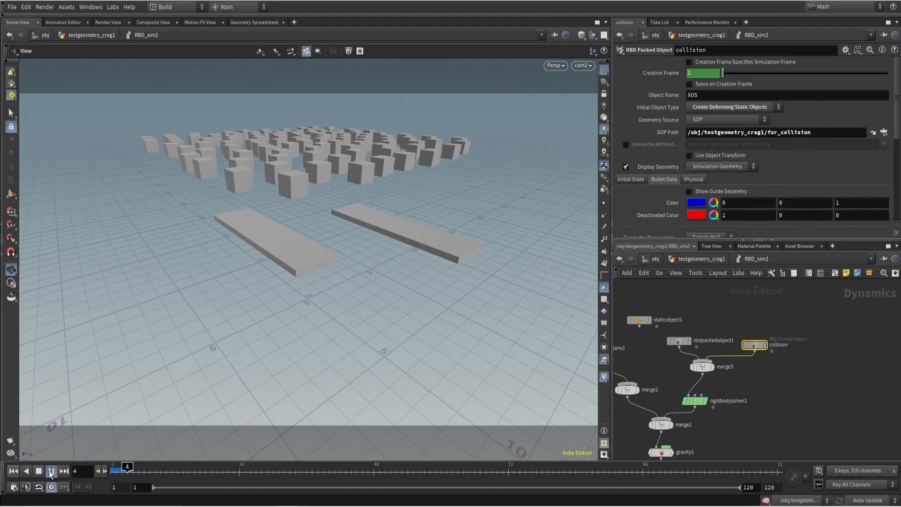